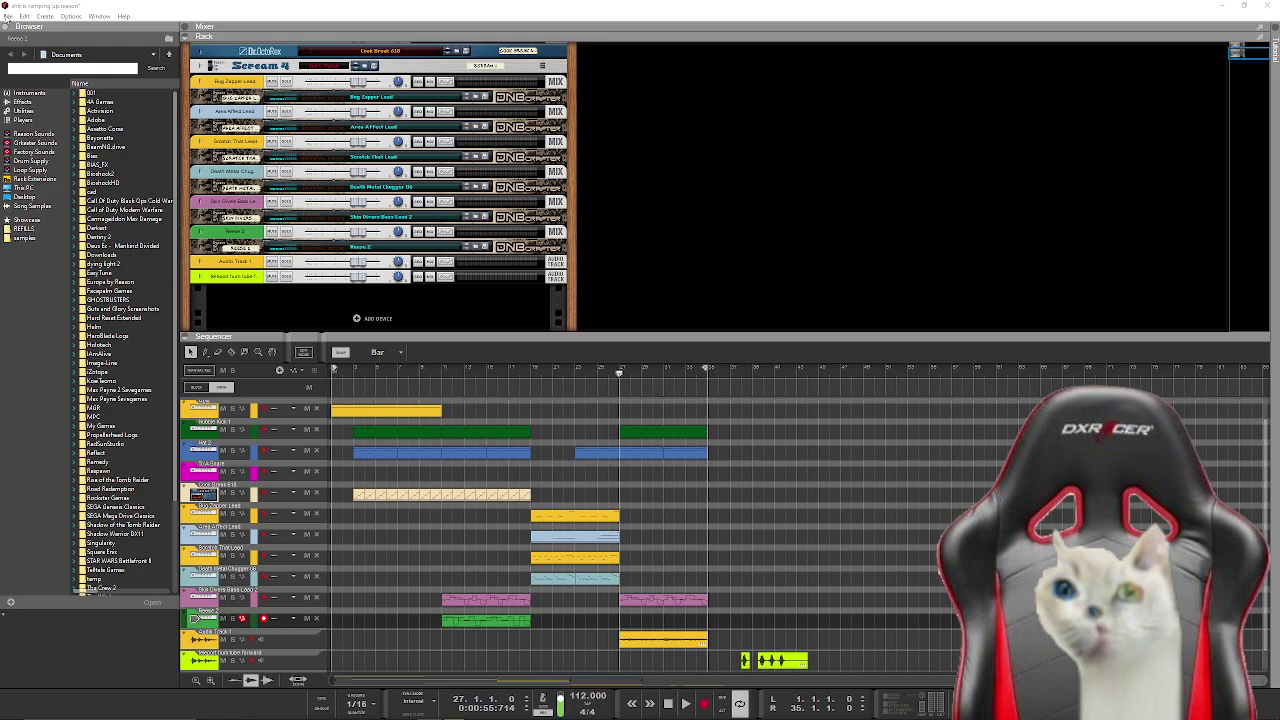
Step: Create a new empty song document
{"action": "left_click", "coordinate": [7, 17]}
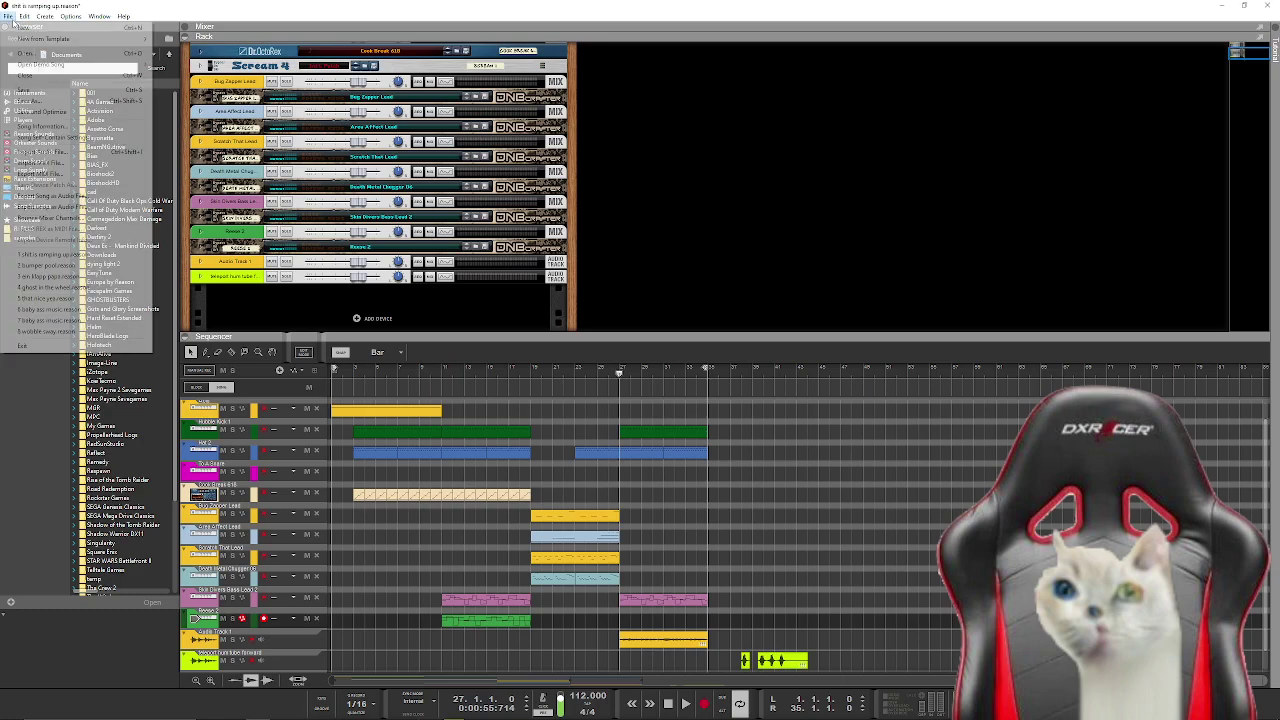
{"action": "left_click", "coordinate": [22, 27]}
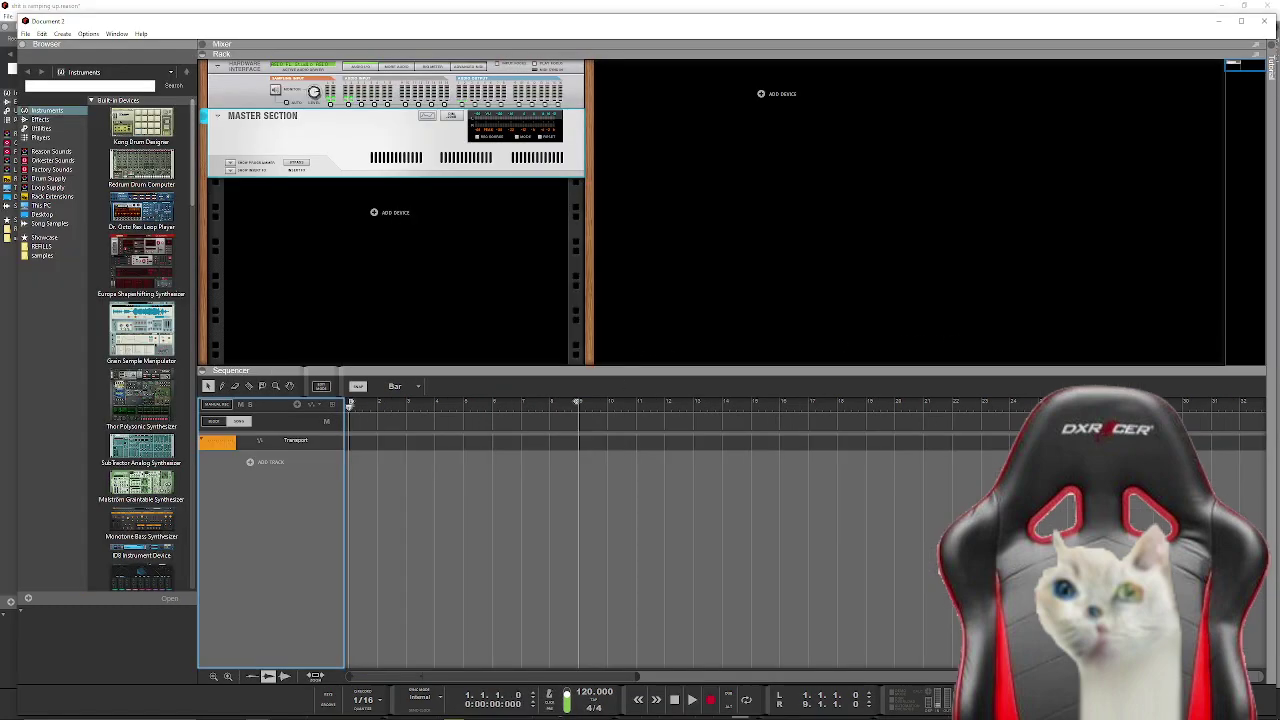
{"action": "left_click", "coordinate": [717, 600]}
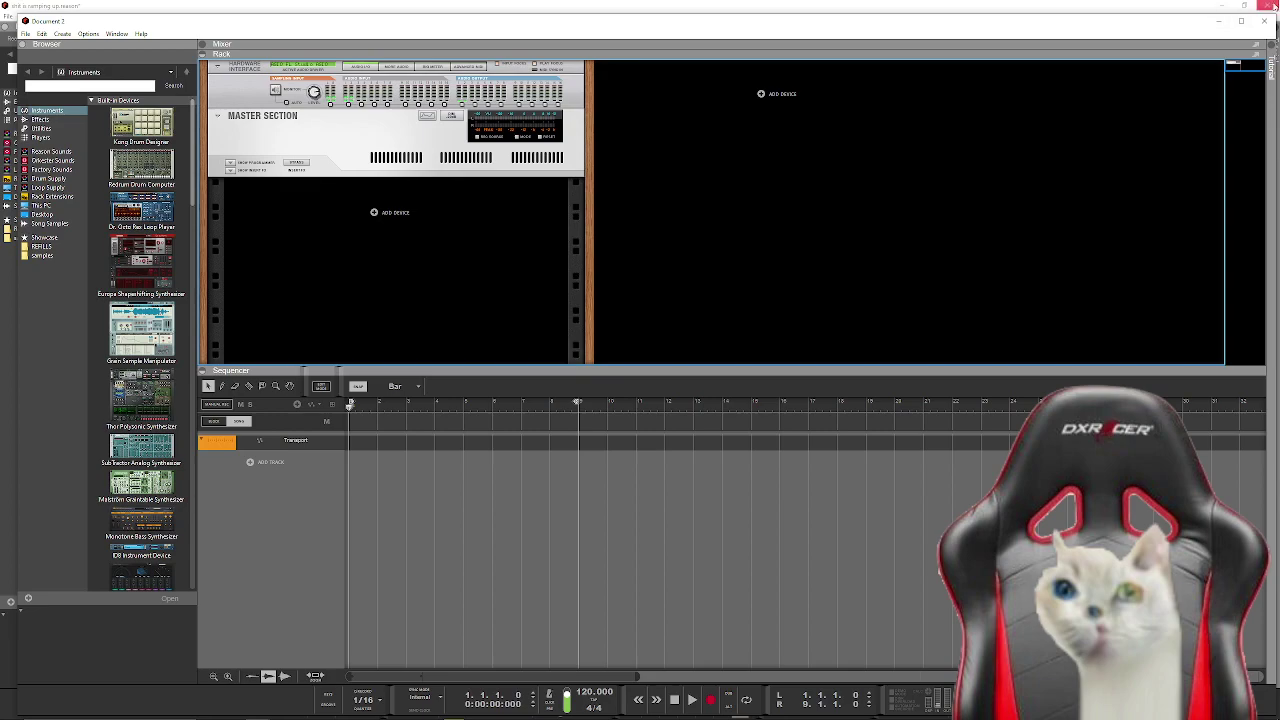
Step: Close the previous song, saving its changes, and maximize the new document's window
{"action": "key", "text": "ctrl+q"}
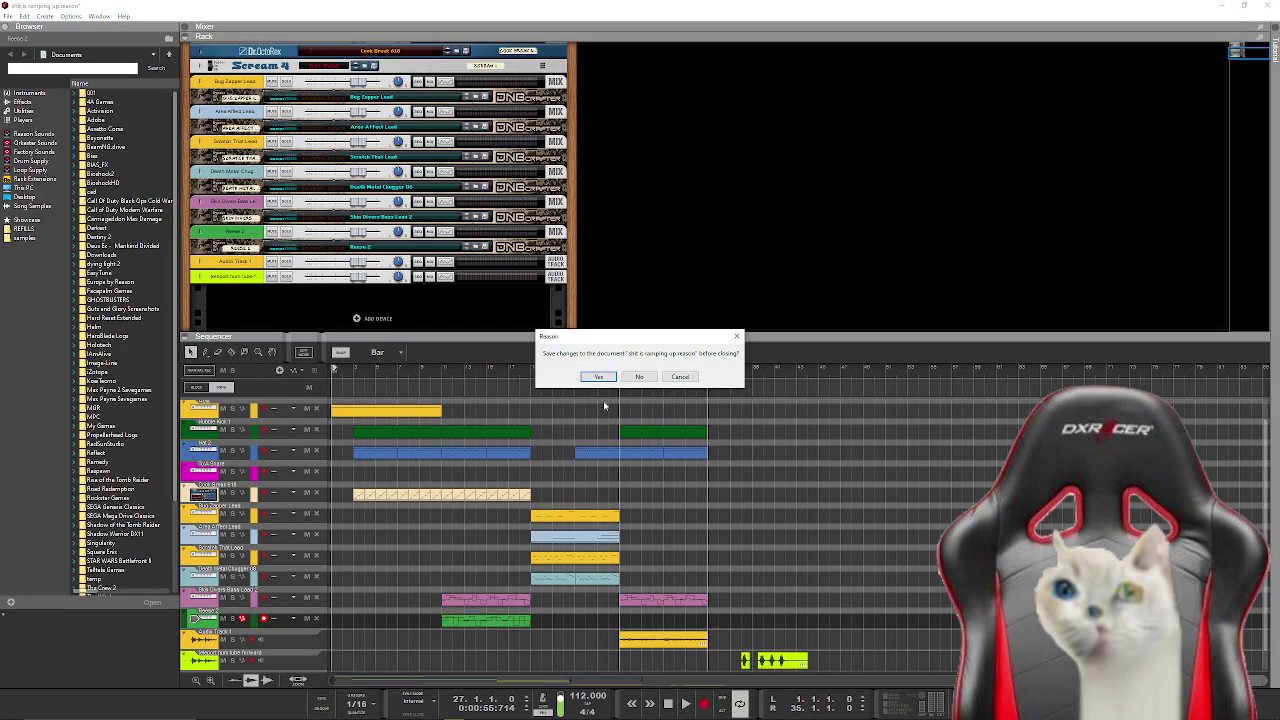
{"action": "key", "text": "Return"}
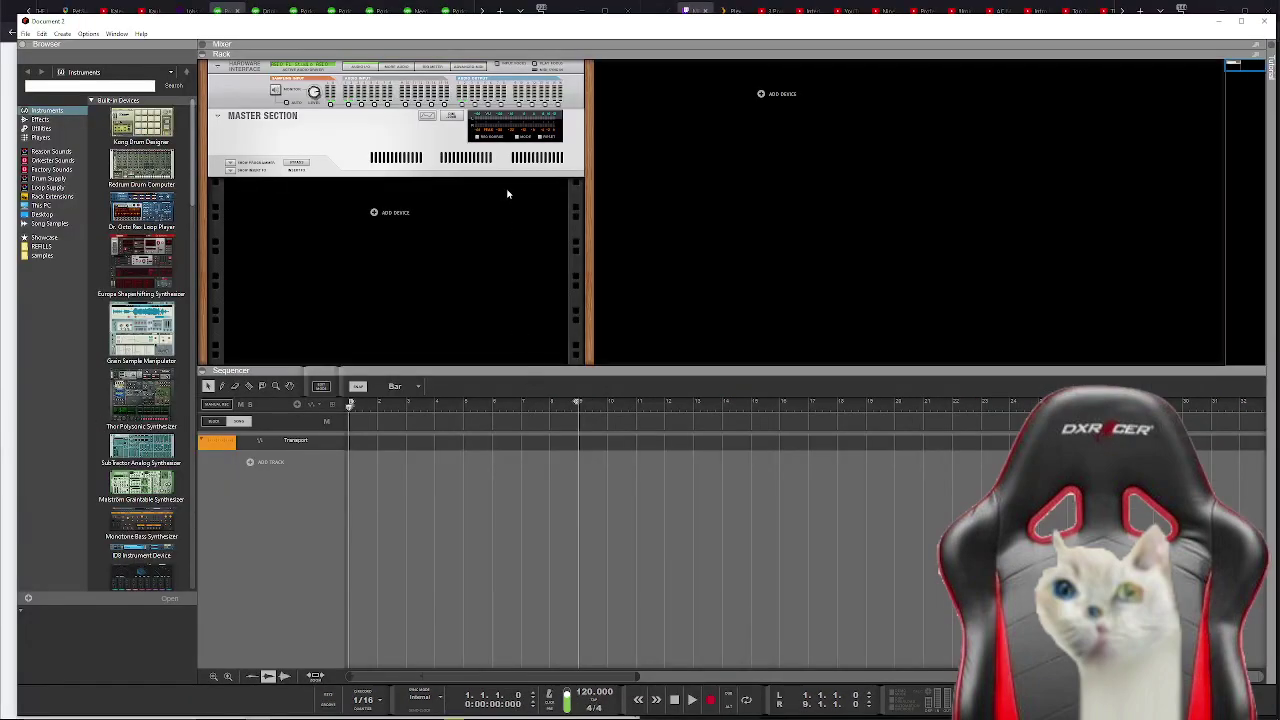
{"action": "double_click", "coordinate": [684, 27]}
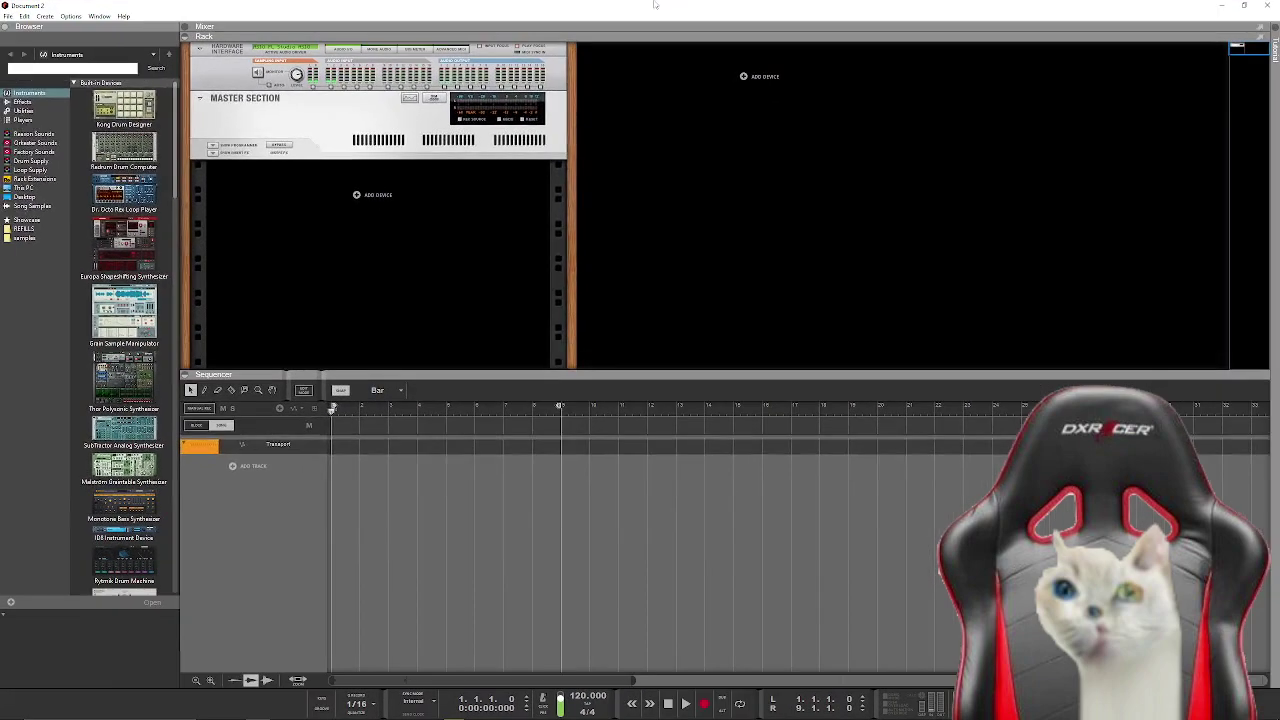
Step: Fold the Hardware Interface and the Master Section in the rack
{"action": "left_click", "coordinate": [390, 268]}
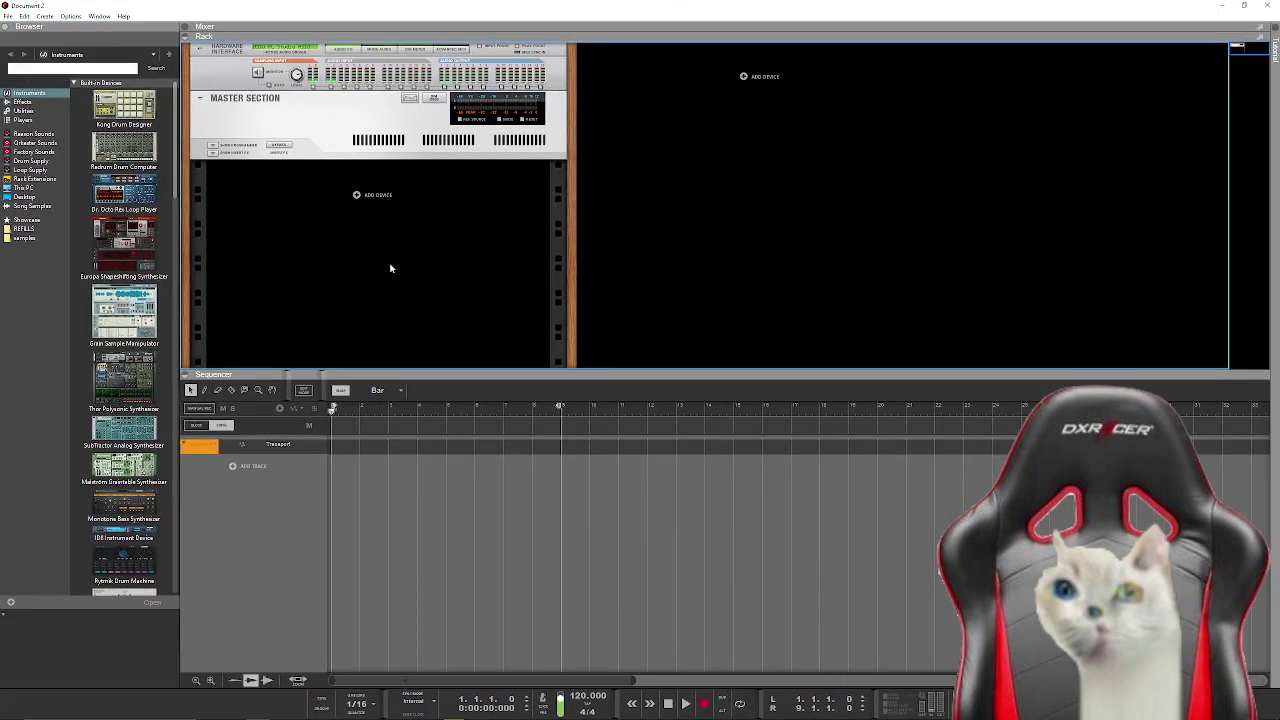
{"action": "left_click", "coordinate": [199, 48]}
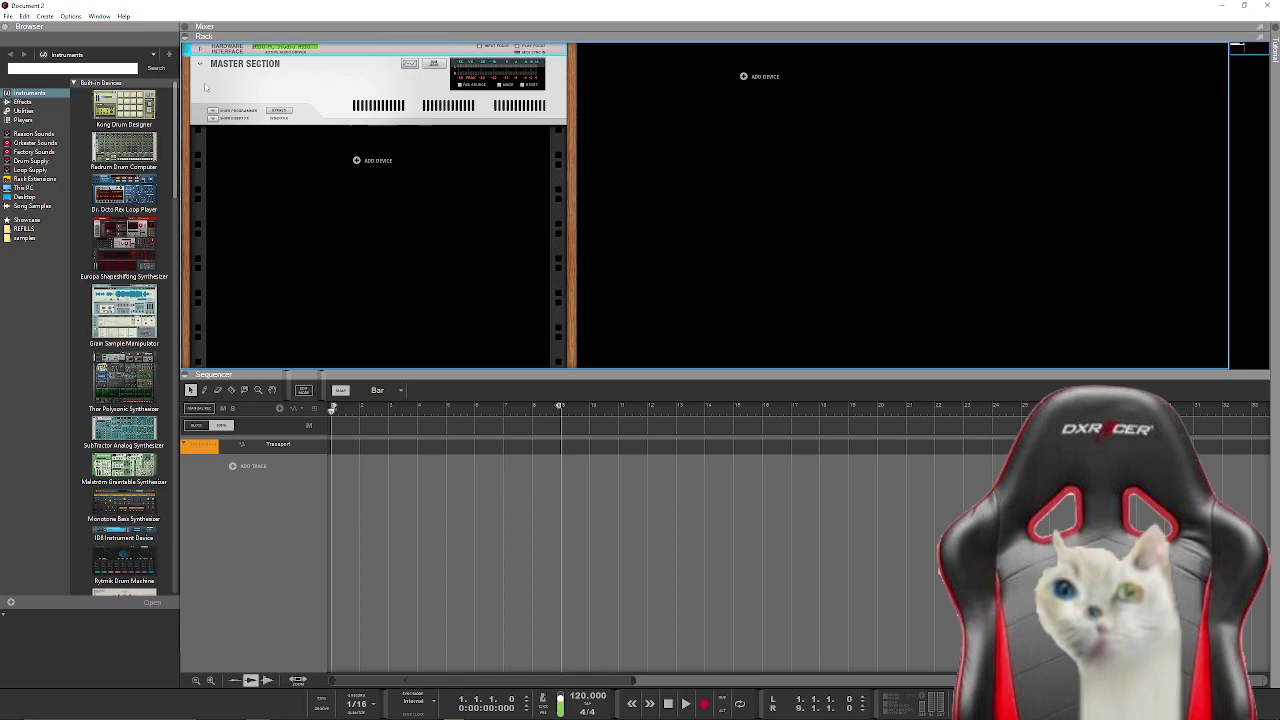
{"action": "left_click", "coordinate": [199, 63]}
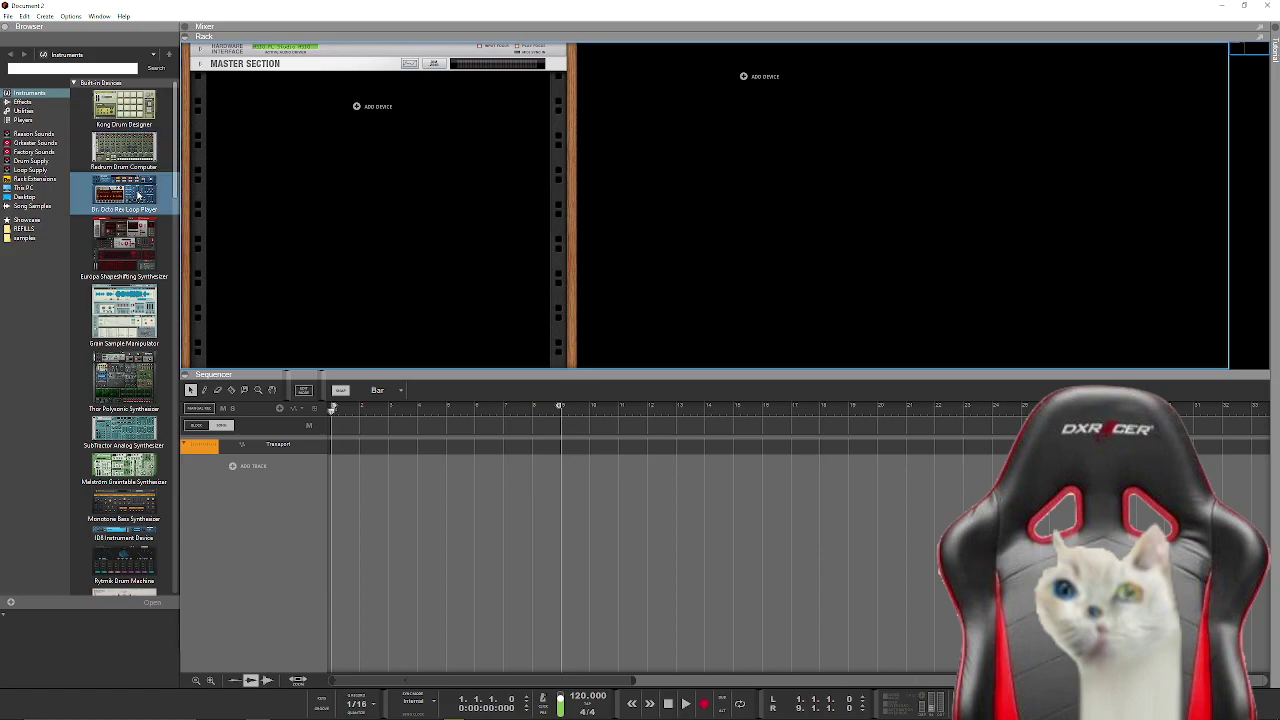
Step: Add a Redrum Drum Computer to the rack and open the drums folder in the samples location
{"action": "left_click_drag", "start_coordinate": [113, 157], "coordinate": [280, 152]}
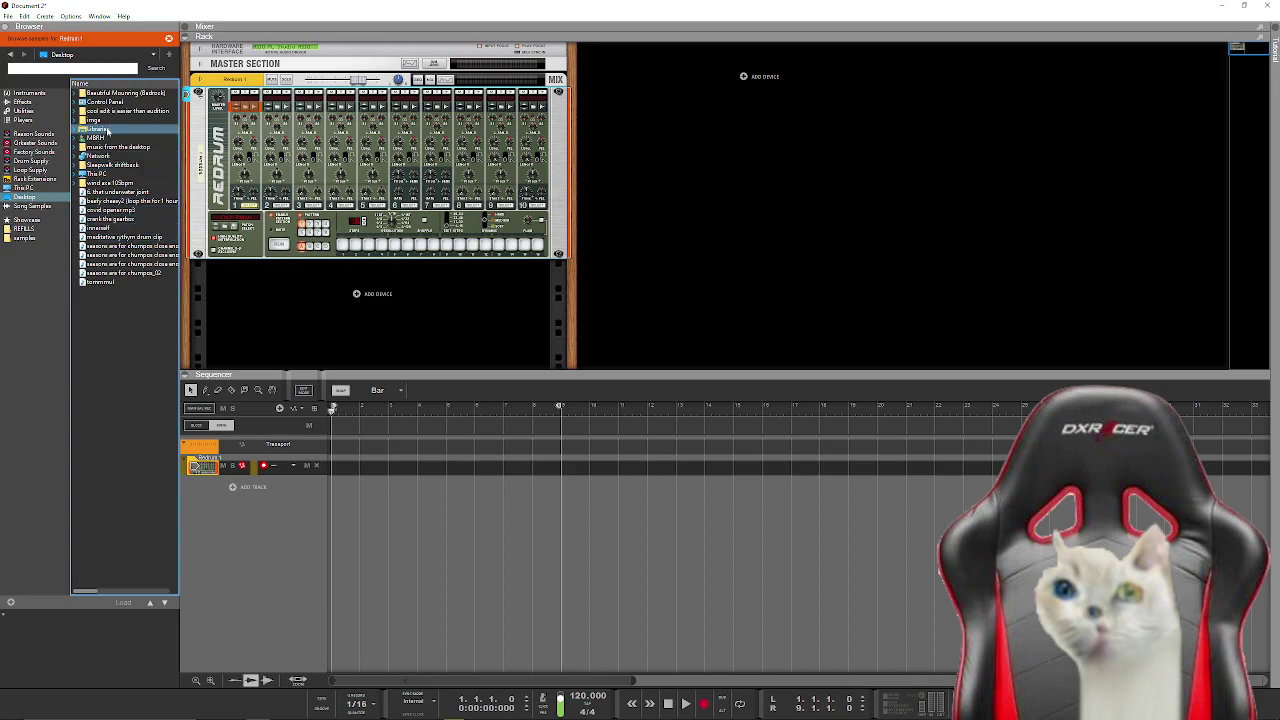
{"action": "left_click", "coordinate": [22, 238]}
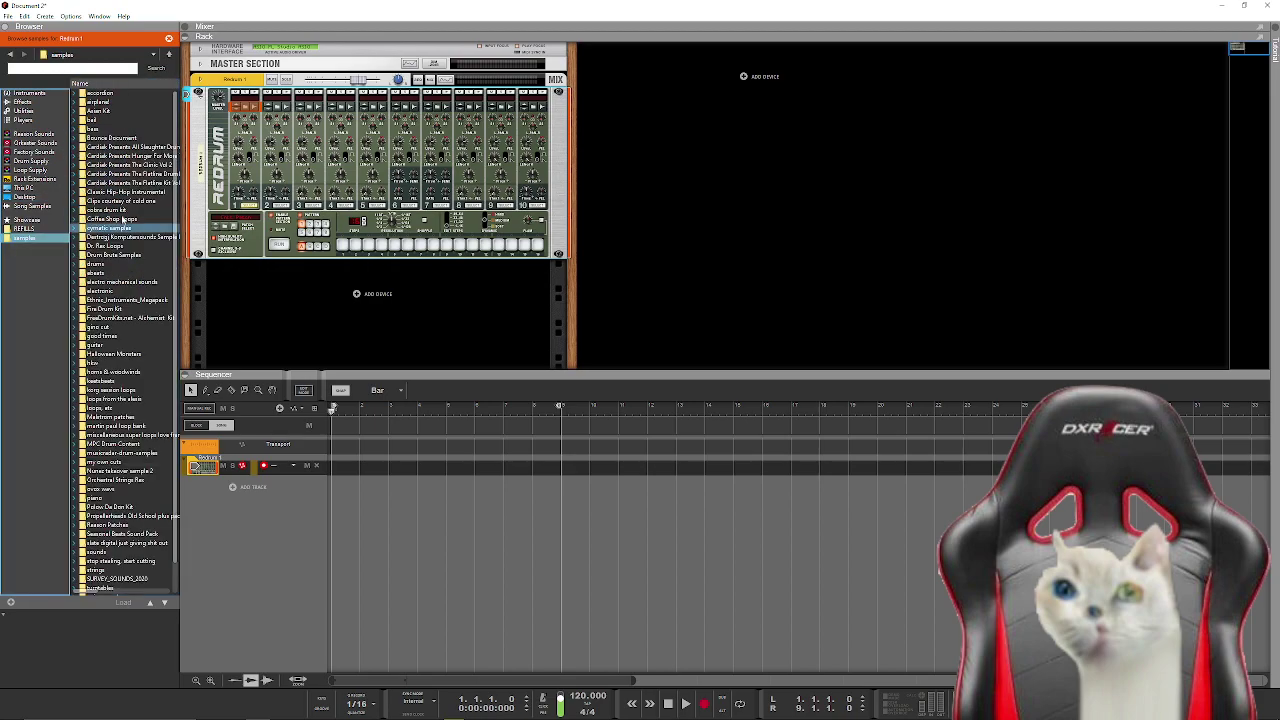
{"action": "left_click", "coordinate": [115, 274]}
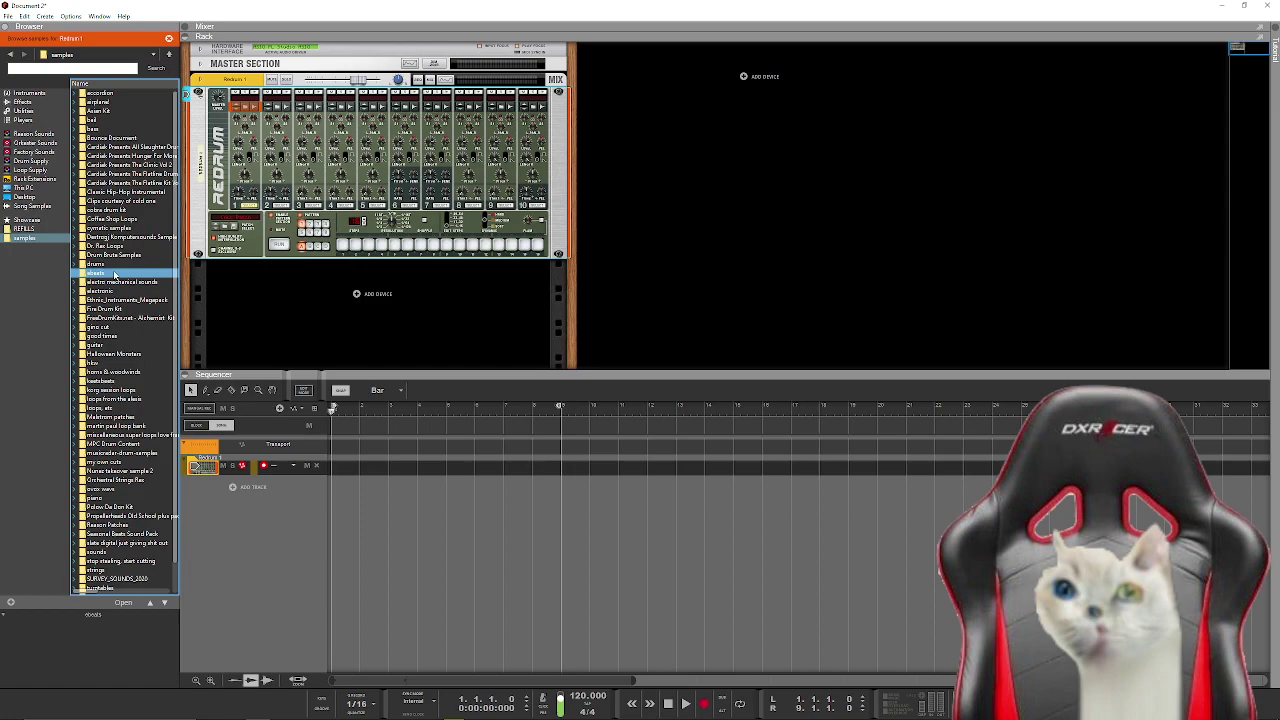
{"action": "double_click", "coordinate": [115, 274]}
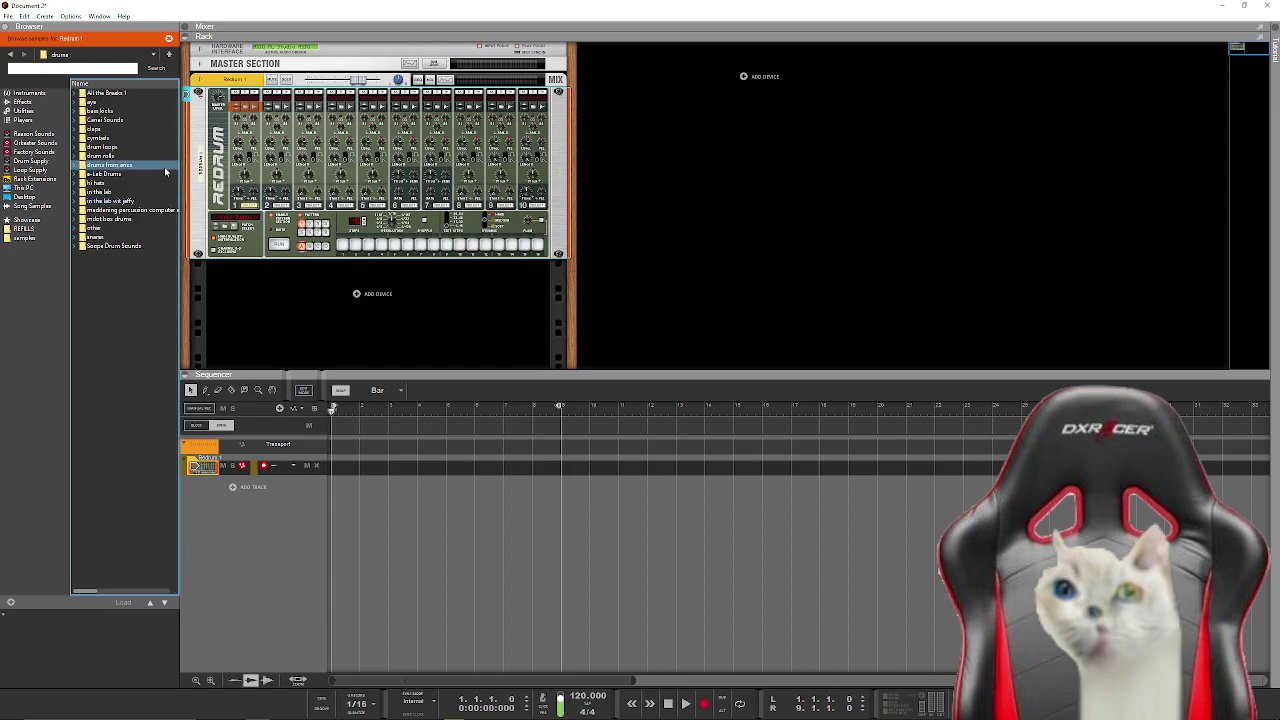
Step: Switch to the web browser, view the Twitch channel's live stream in theatre mode, and return to Reason
{"action": "key", "text": "alt+Tab"}
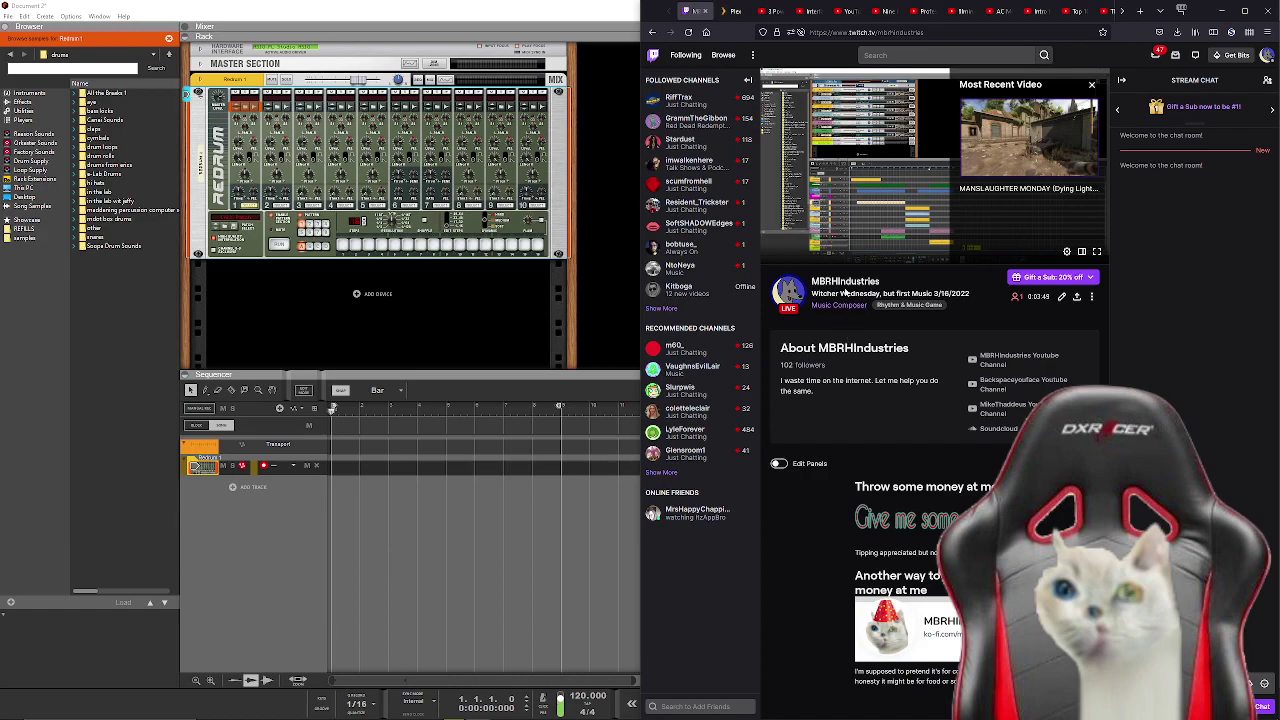
{"action": "left_click", "coordinate": [848, 284]}
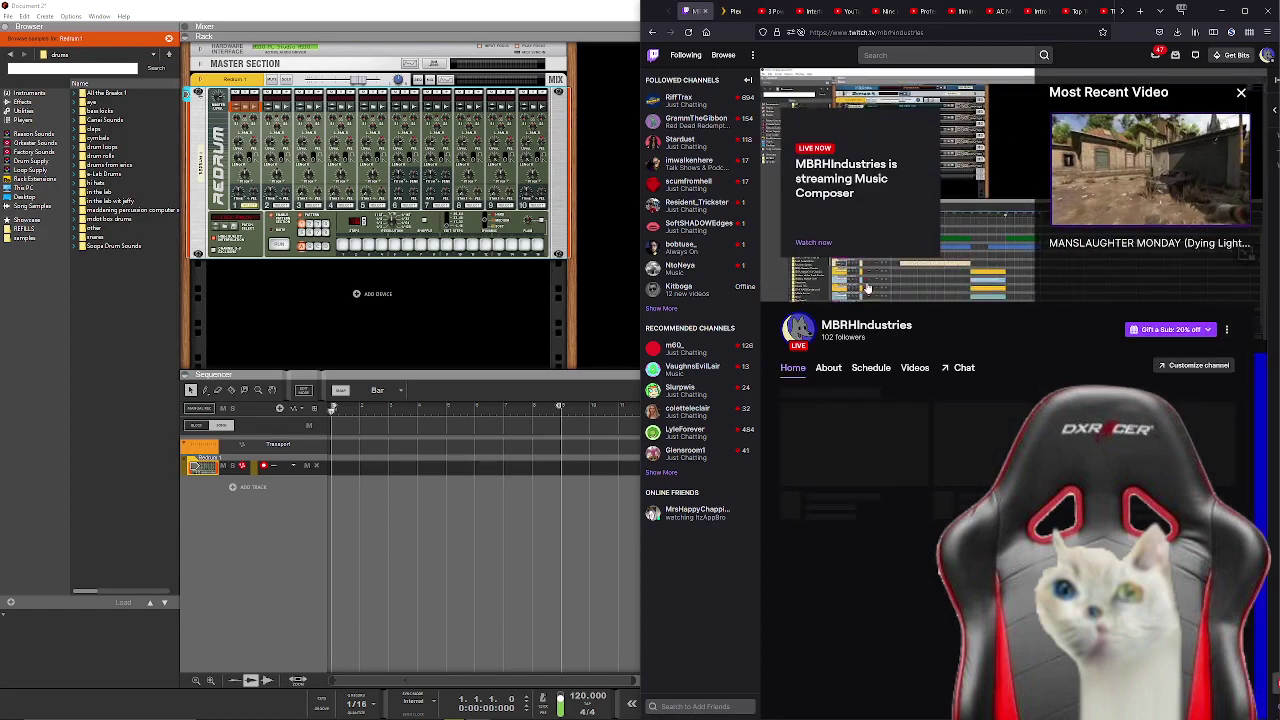
{"action": "left_click", "coordinate": [870, 280]}
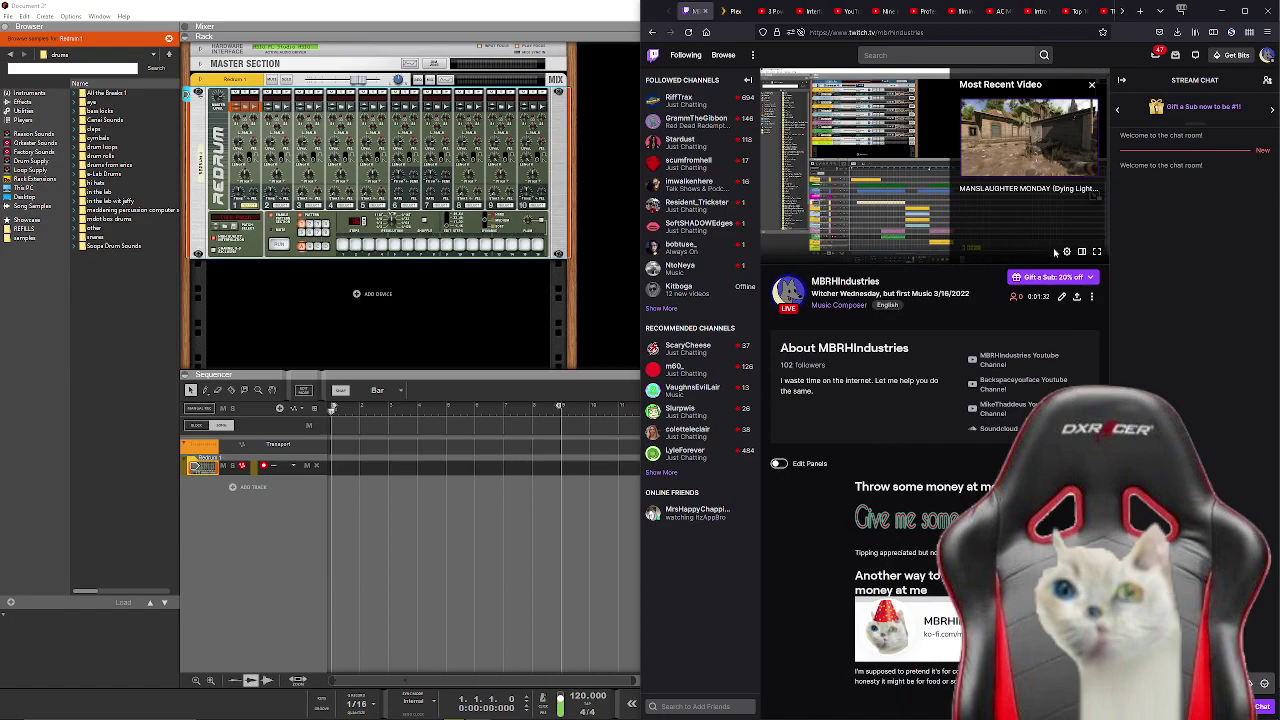
{"action": "left_click", "coordinate": [1082, 252]}
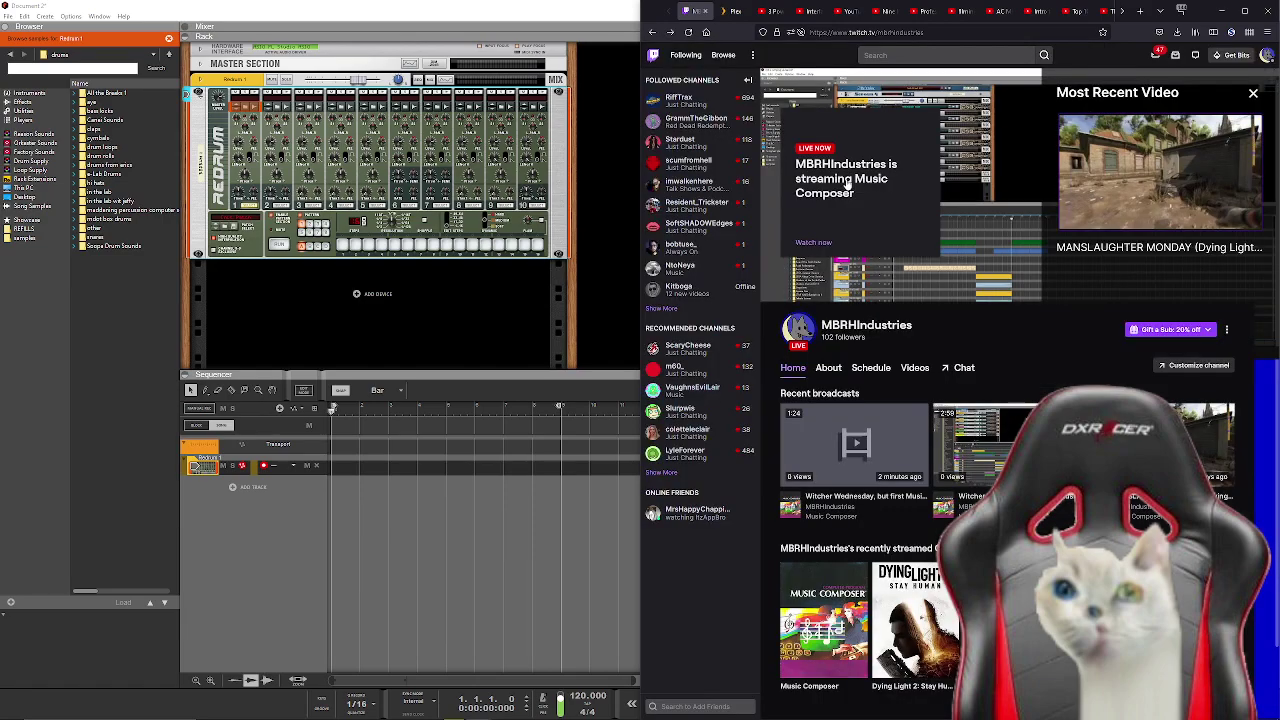
{"action": "left_click", "coordinate": [850, 184]}
{"action": "left_click", "coordinate": [822, 247]}
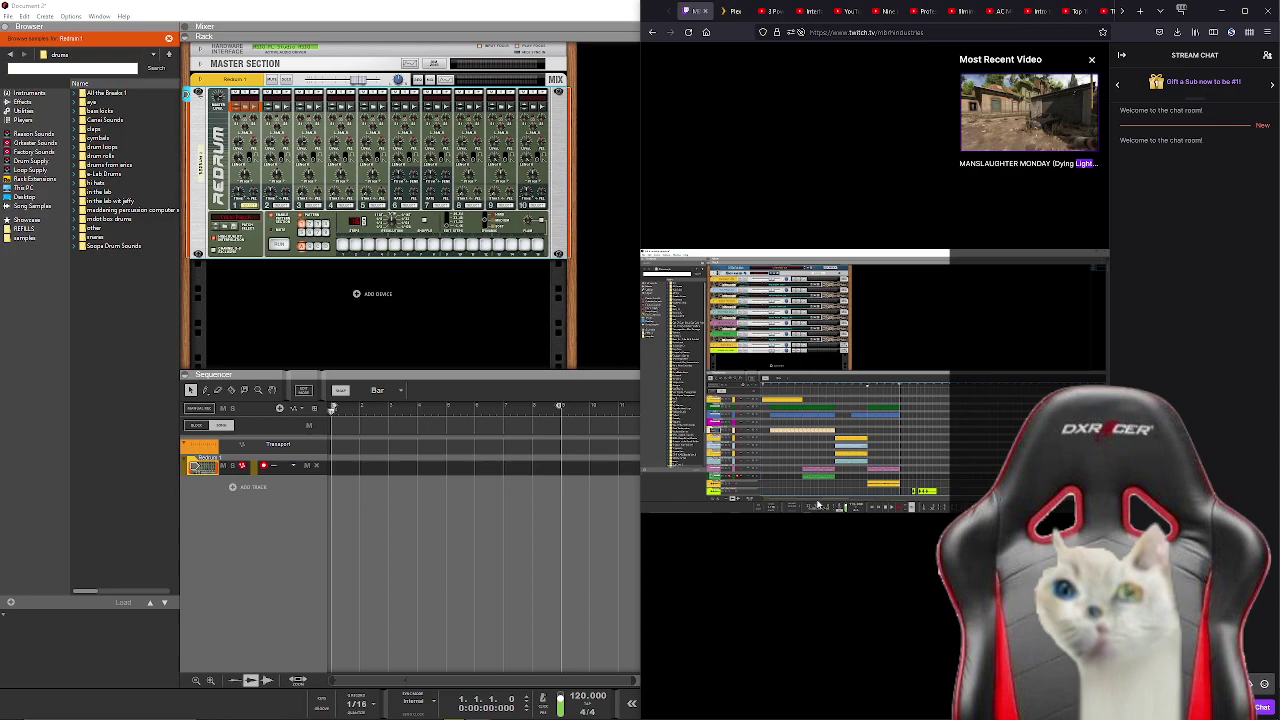
{"action": "left_click", "coordinate": [625, 96]}
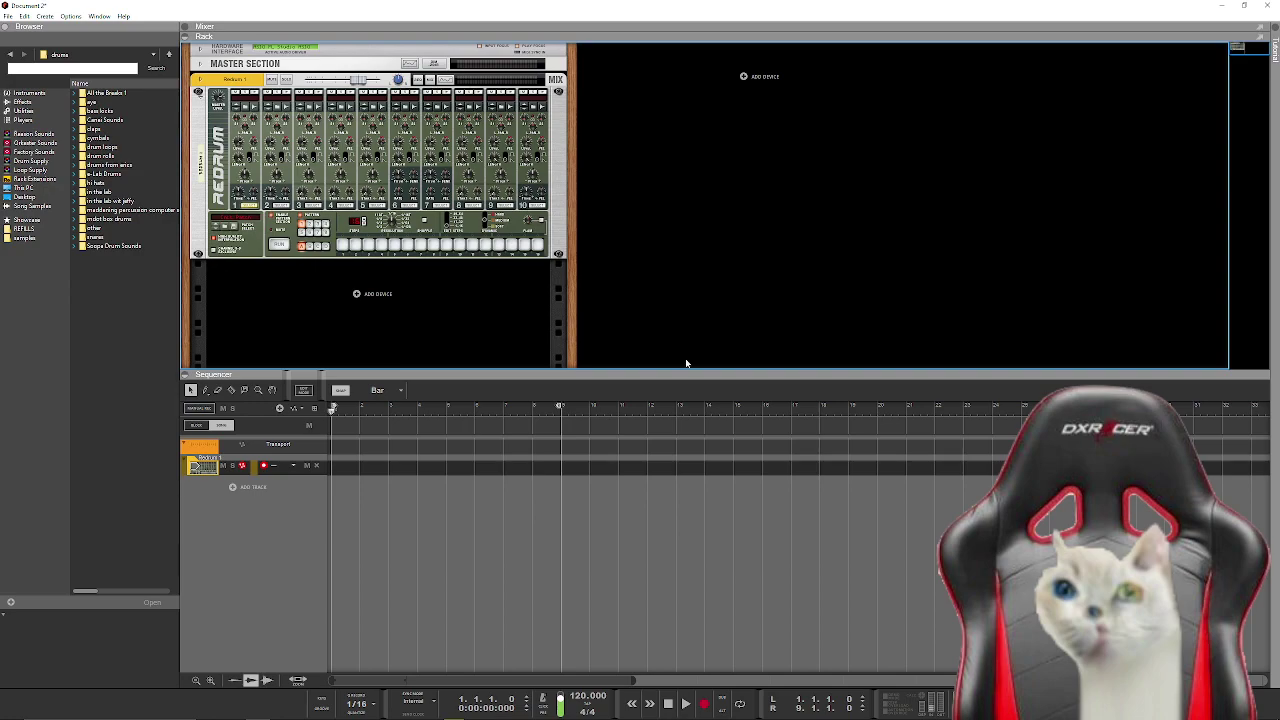
{"action": "mouse_move", "coordinate": [766, 718]}
{"action": "left_click", "coordinate": [250, 105]}
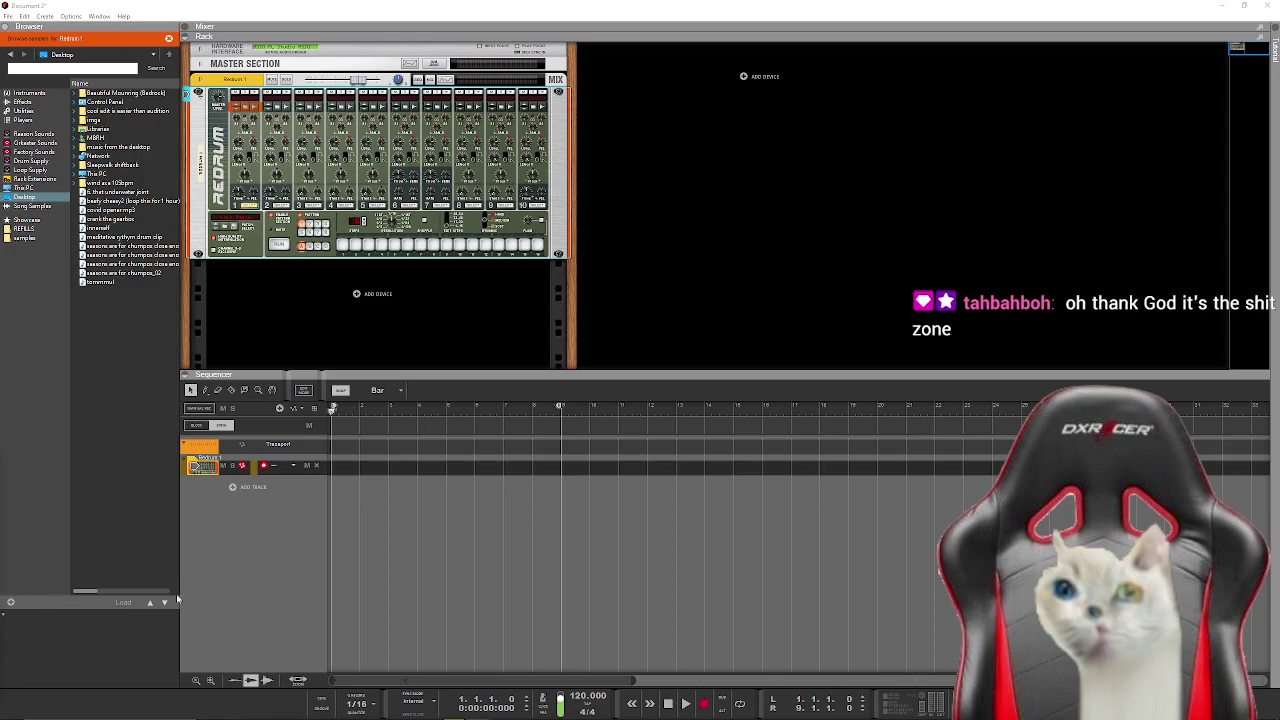
{"action": "left_click", "coordinate": [360, 558]}
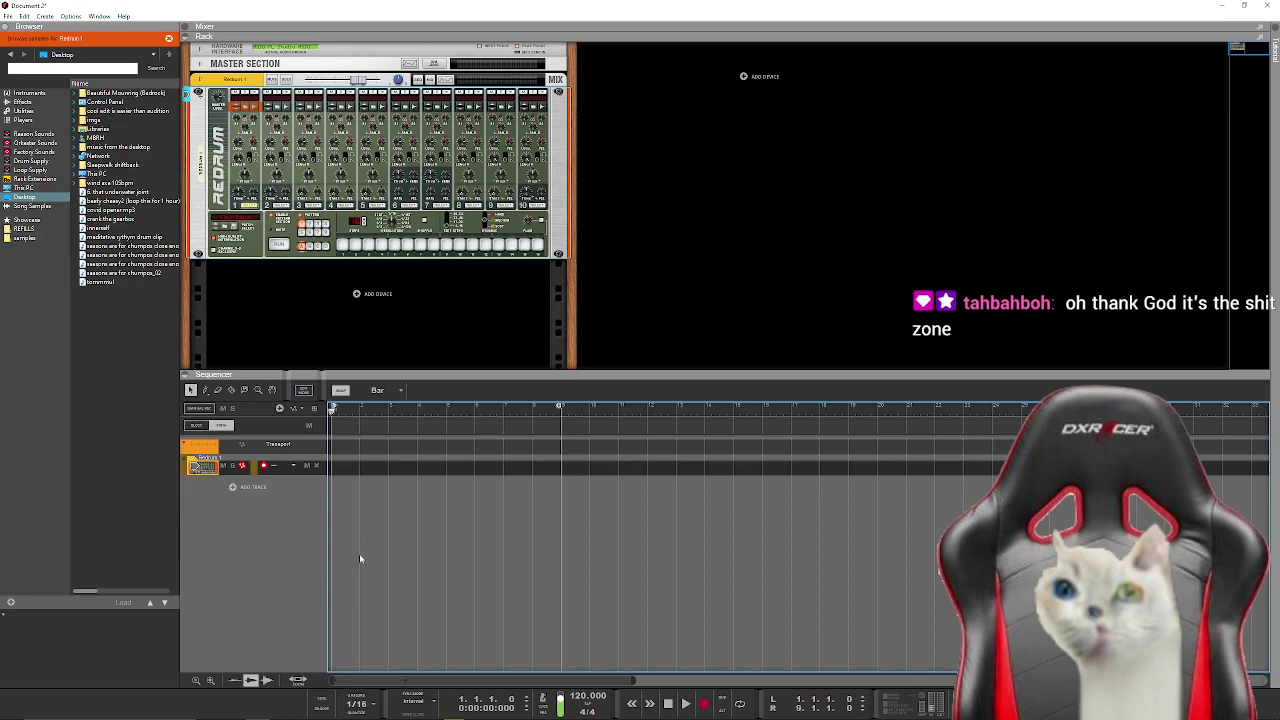
{"action": "left_click", "coordinate": [440, 154]}
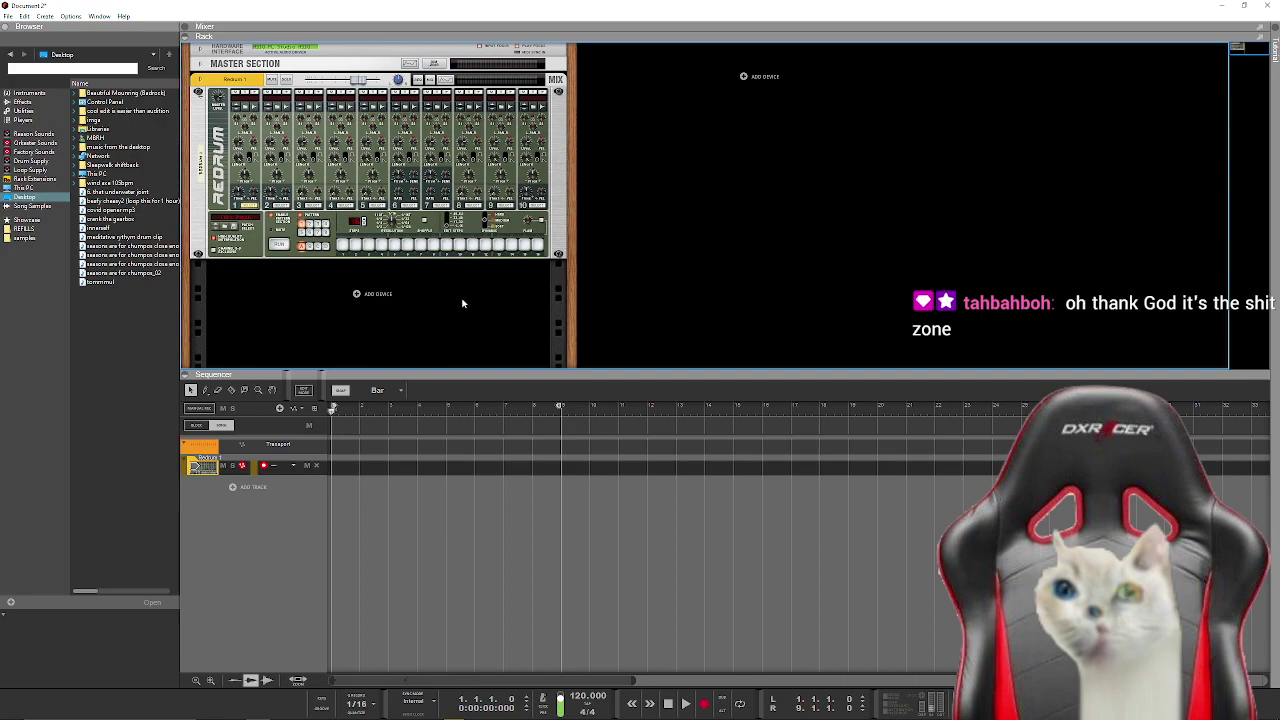
Step: Browse samples for Redrum channel 1 and expand the drum rolls folder inside drums in the samples location
{"action": "left_click", "coordinate": [246, 110]}
{"action": "left_click", "coordinate": [112, 211]}
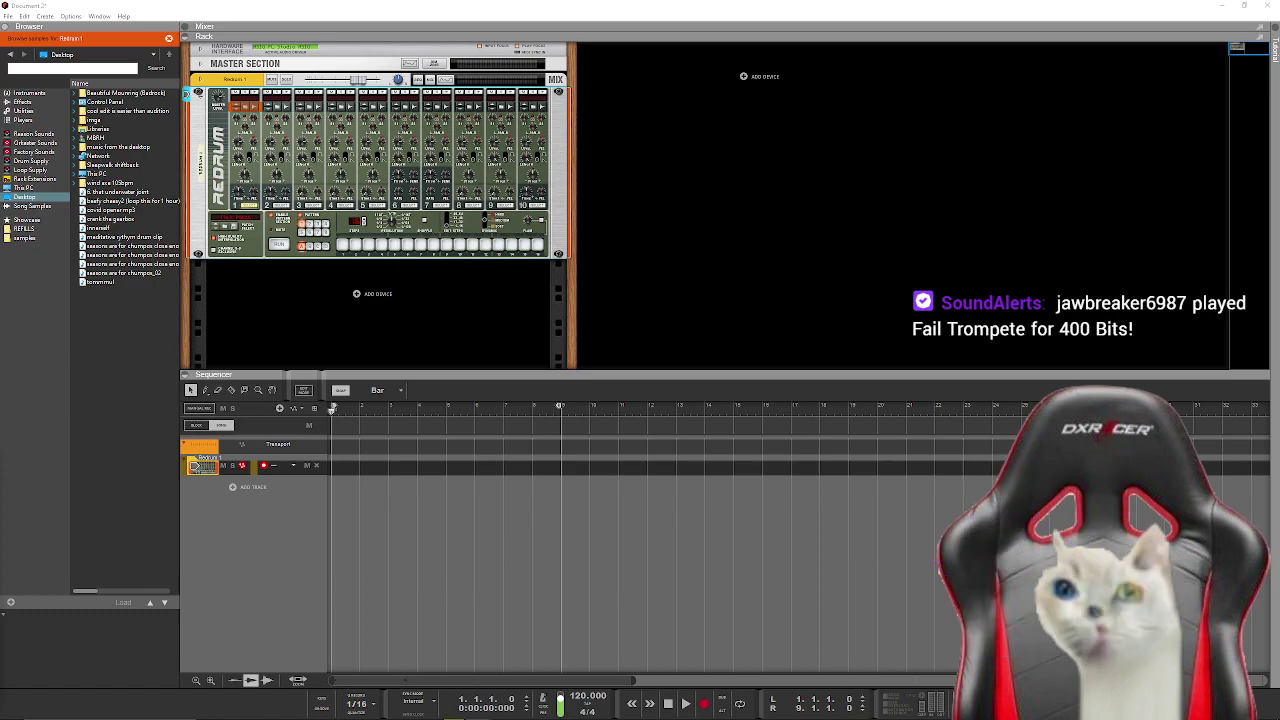
{"action": "left_click", "coordinate": [61, 418]}
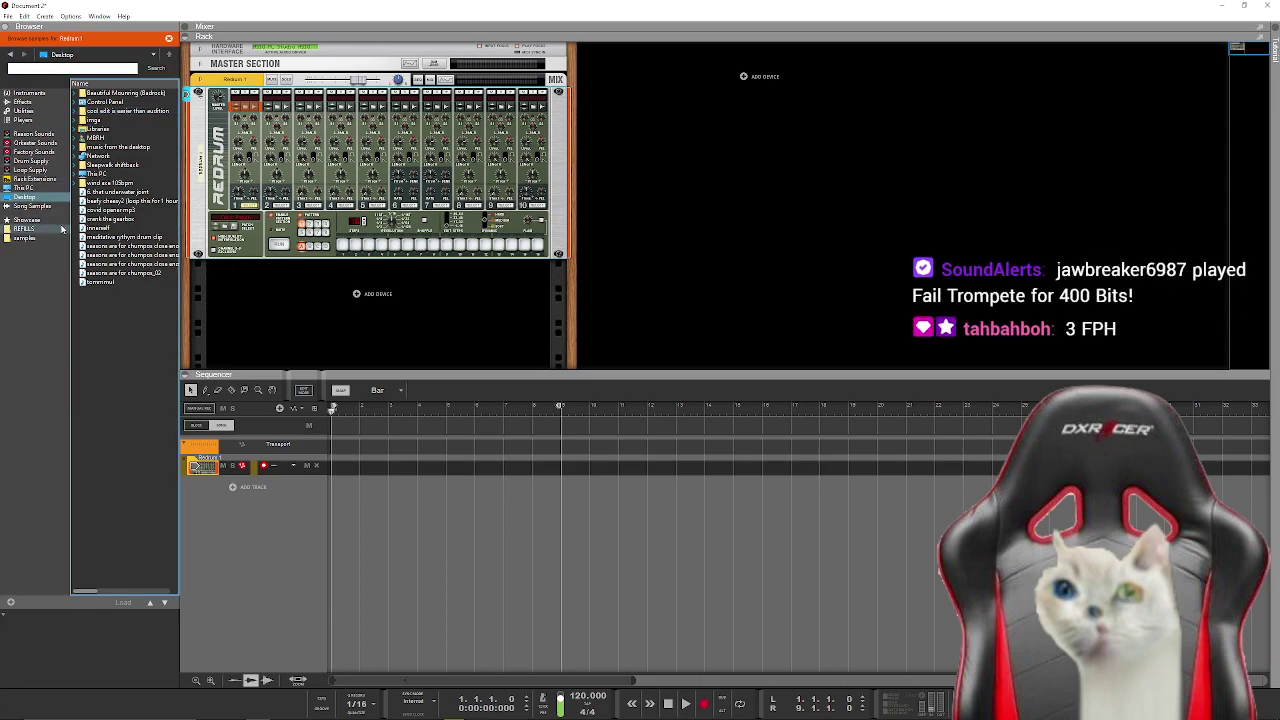
{"action": "left_click", "coordinate": [30, 238]}
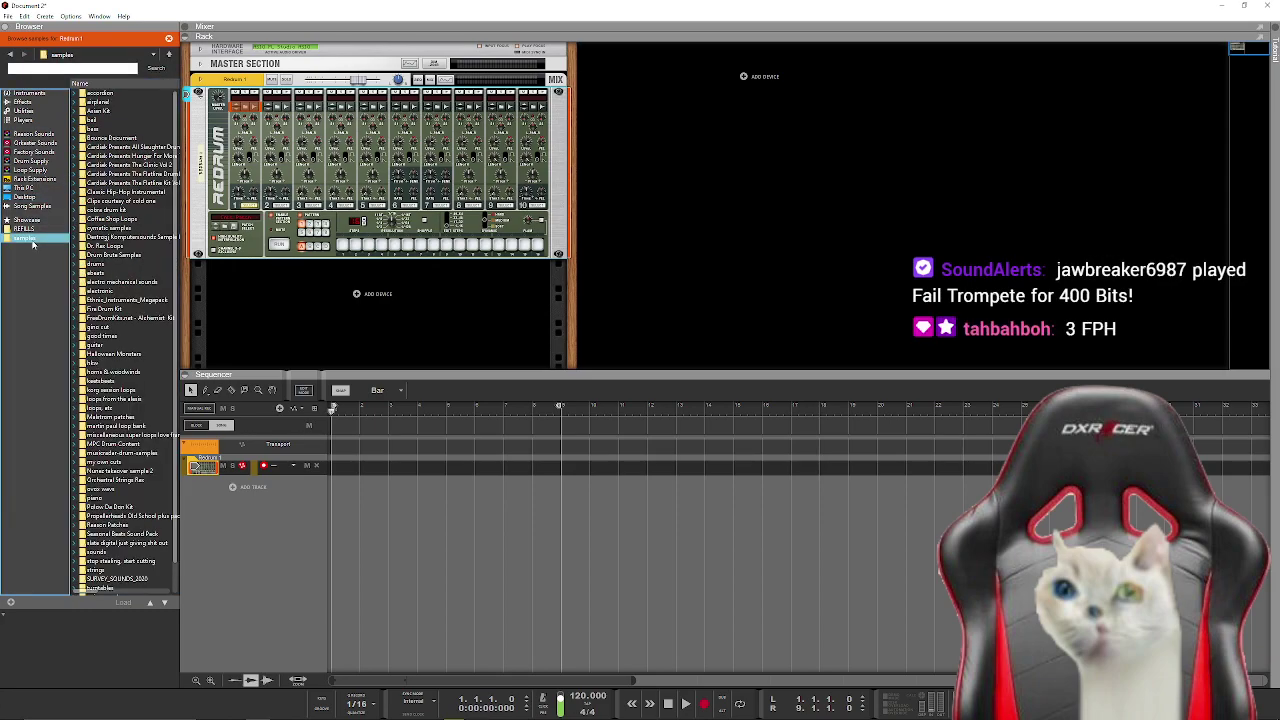
{"action": "left_click", "coordinate": [95, 264]}
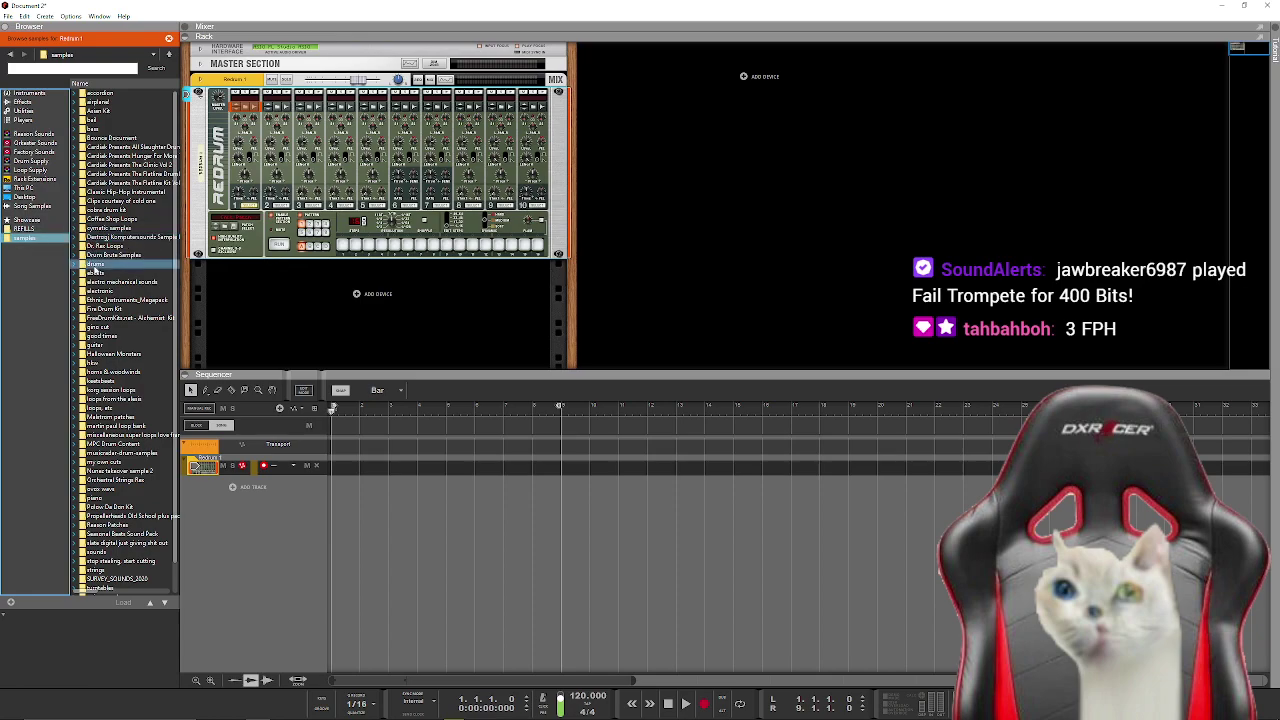
{"action": "double_click", "coordinate": [95, 266]}
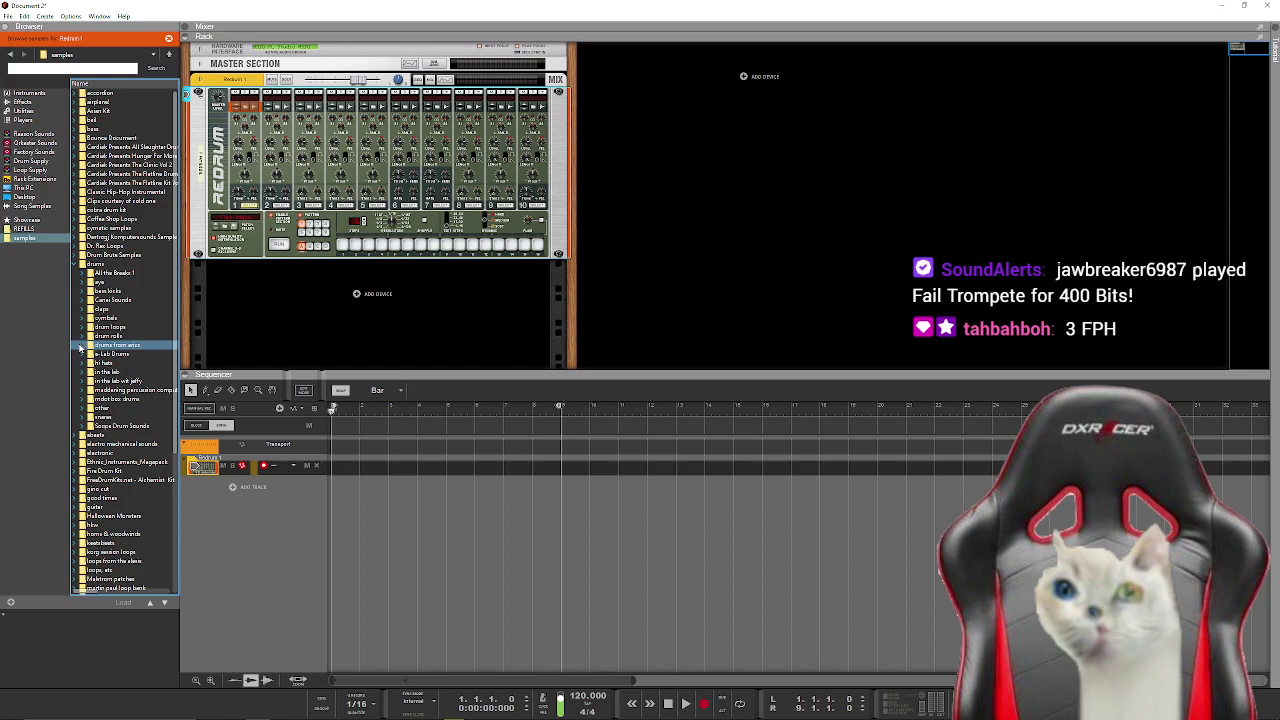
{"action": "left_click", "coordinate": [79, 334]}
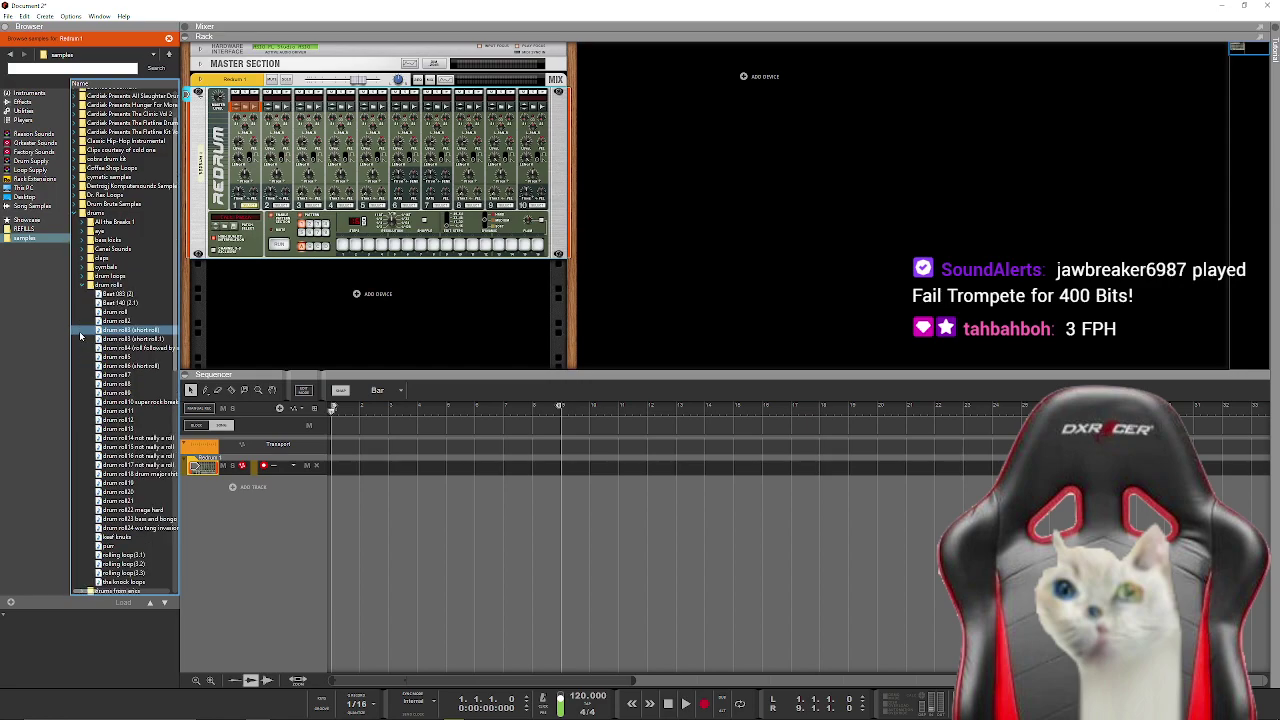
Step: Audition the drum roll samples drum roll4, drum roll20, drum roll19, drum roll18 and drum roll17 not really a roll
{"action": "left_click", "coordinate": [114, 350]}
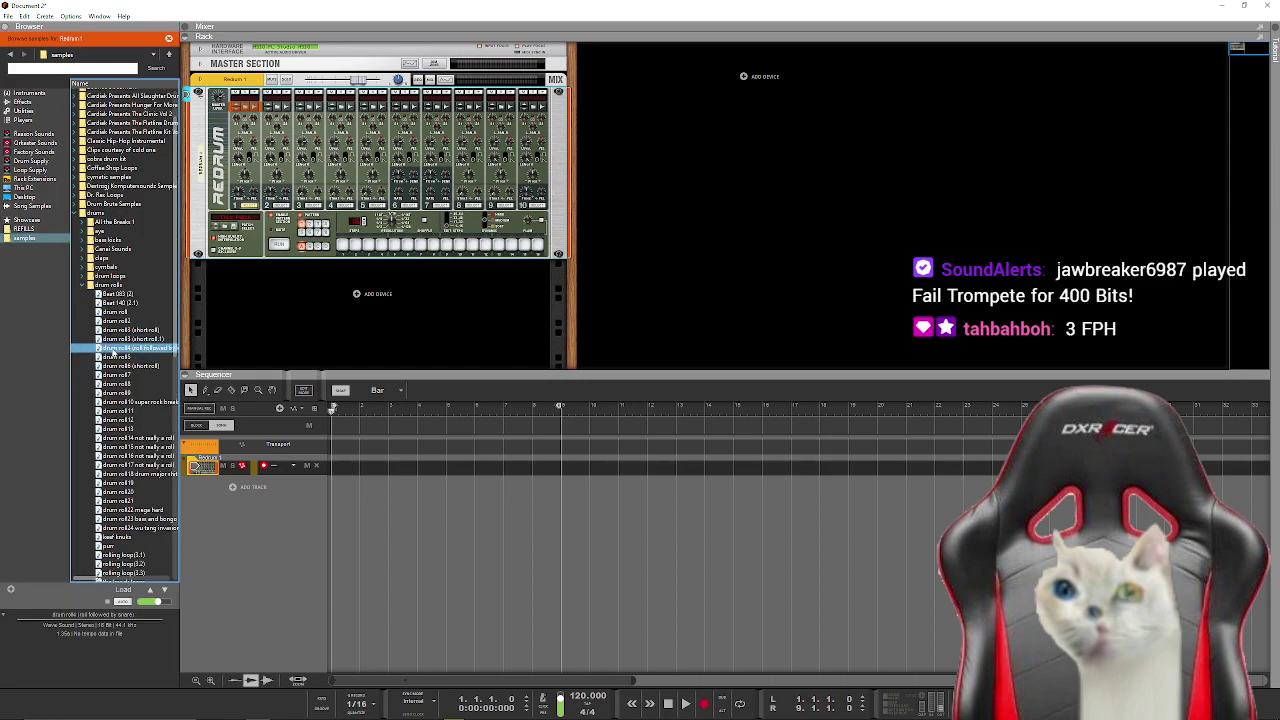
{"action": "left_click", "coordinate": [130, 492]}
{"action": "left_click", "coordinate": [132, 483]}
{"action": "left_click", "coordinate": [133, 474]}
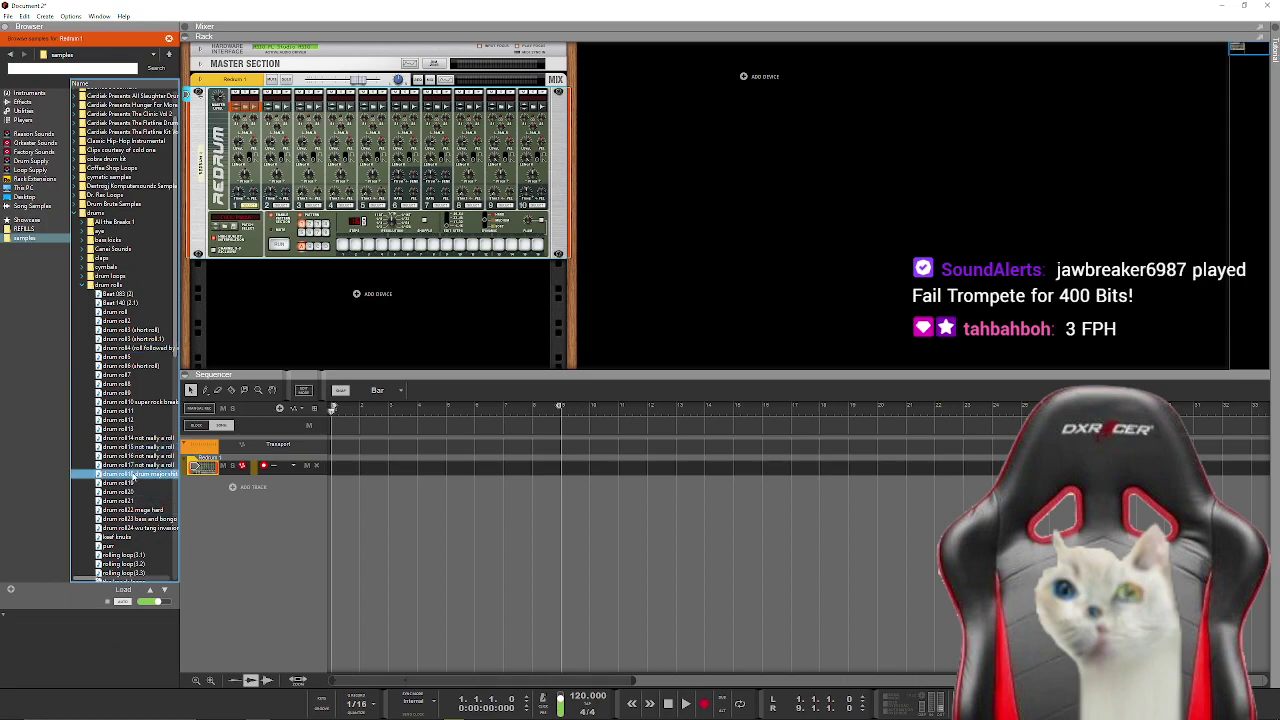
{"action": "left_click", "coordinate": [129, 466]}
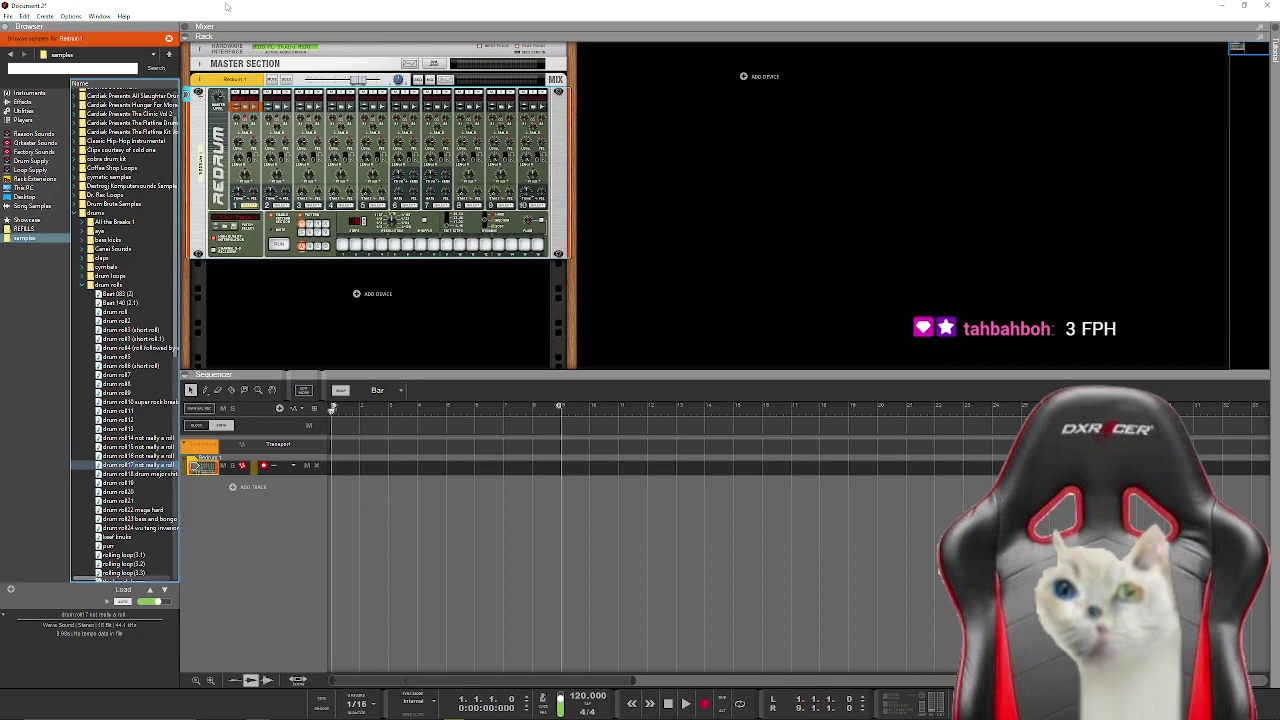
{"action": "left_click", "coordinate": [218, 188]}
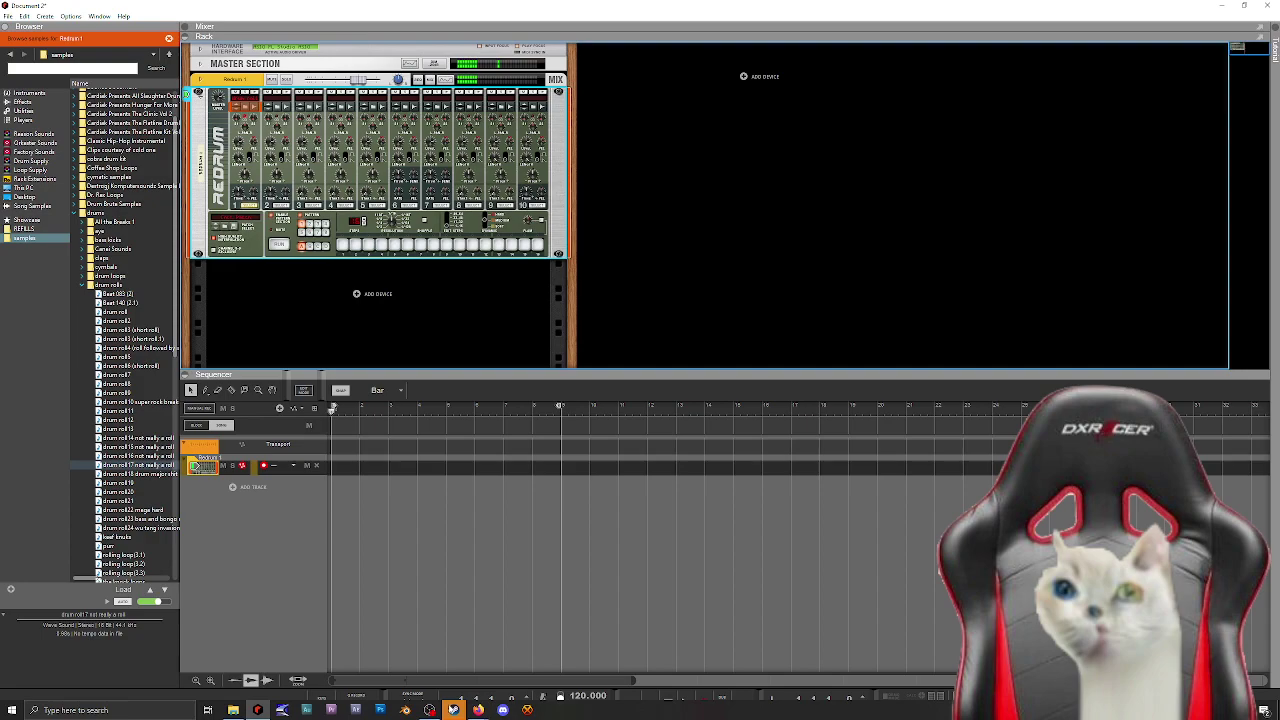
Step: Switch to Steam and restart it to apply the client update, then return to Reason
{"action": "mouse_move", "coordinate": [453, 710]}
{"action": "left_click", "coordinate": [497, 654]}
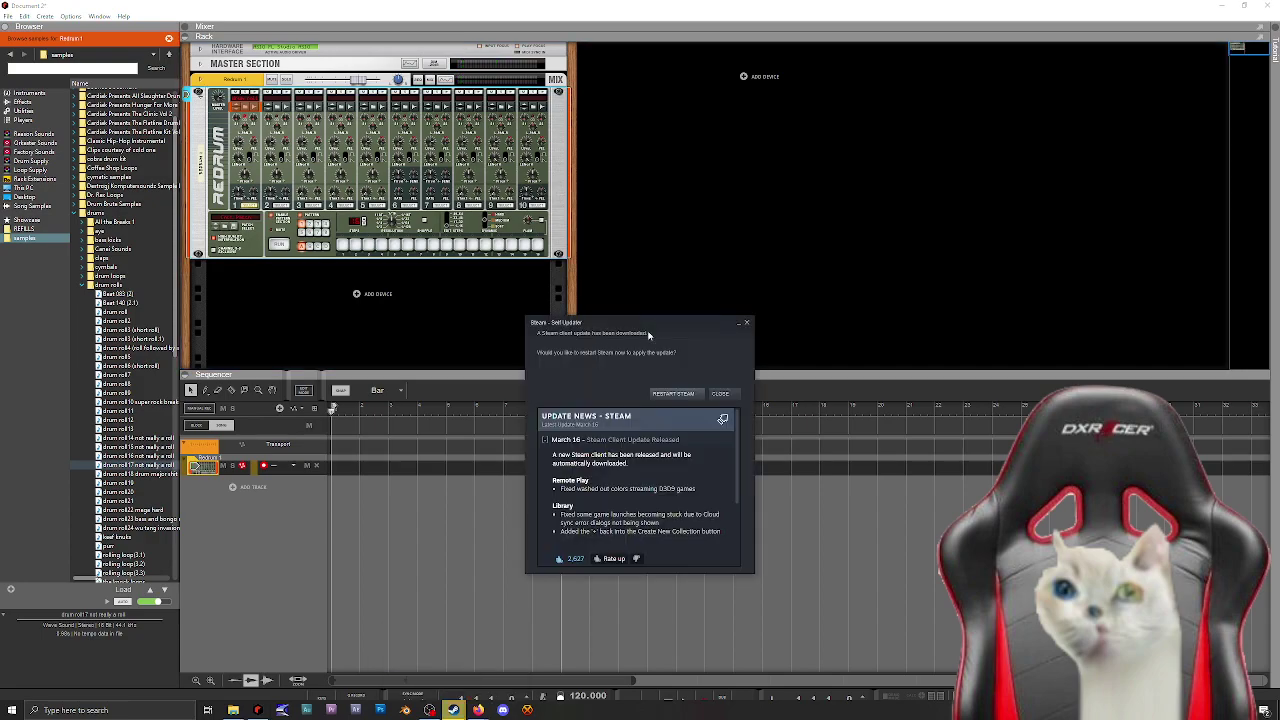
{"action": "left_click", "coordinate": [673, 395]}
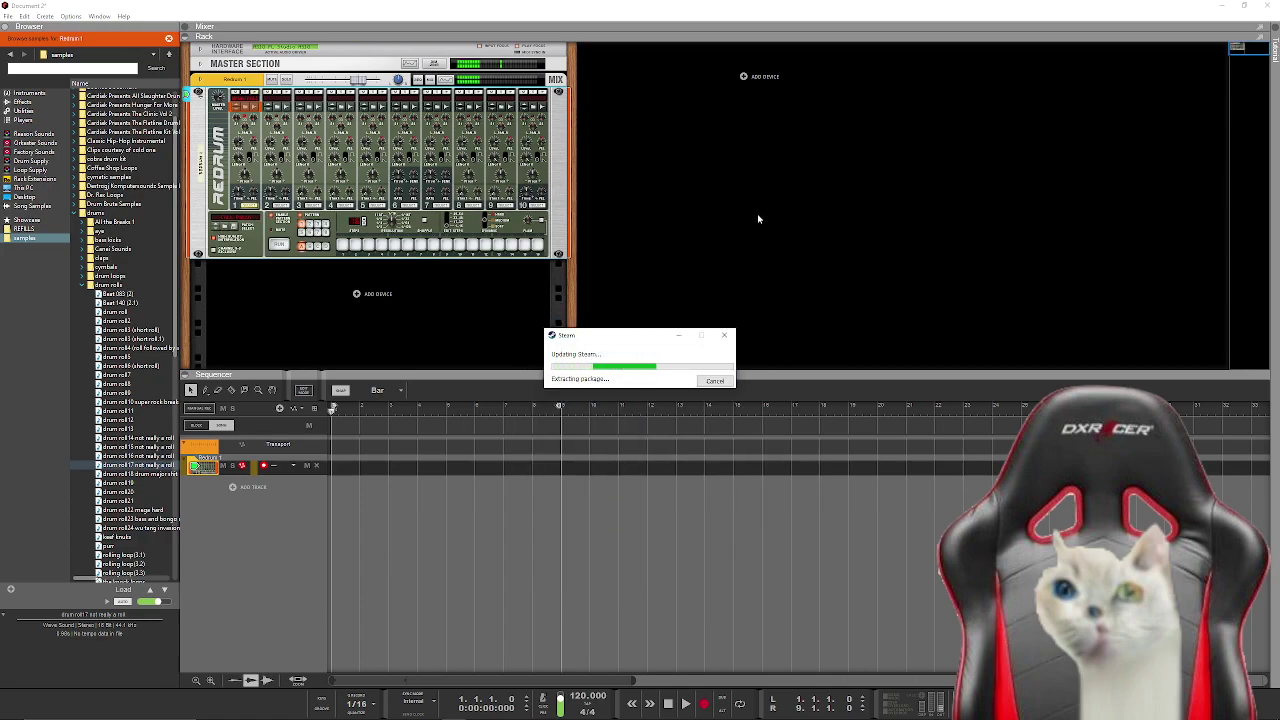
{"action": "left_click", "coordinate": [774, 189]}
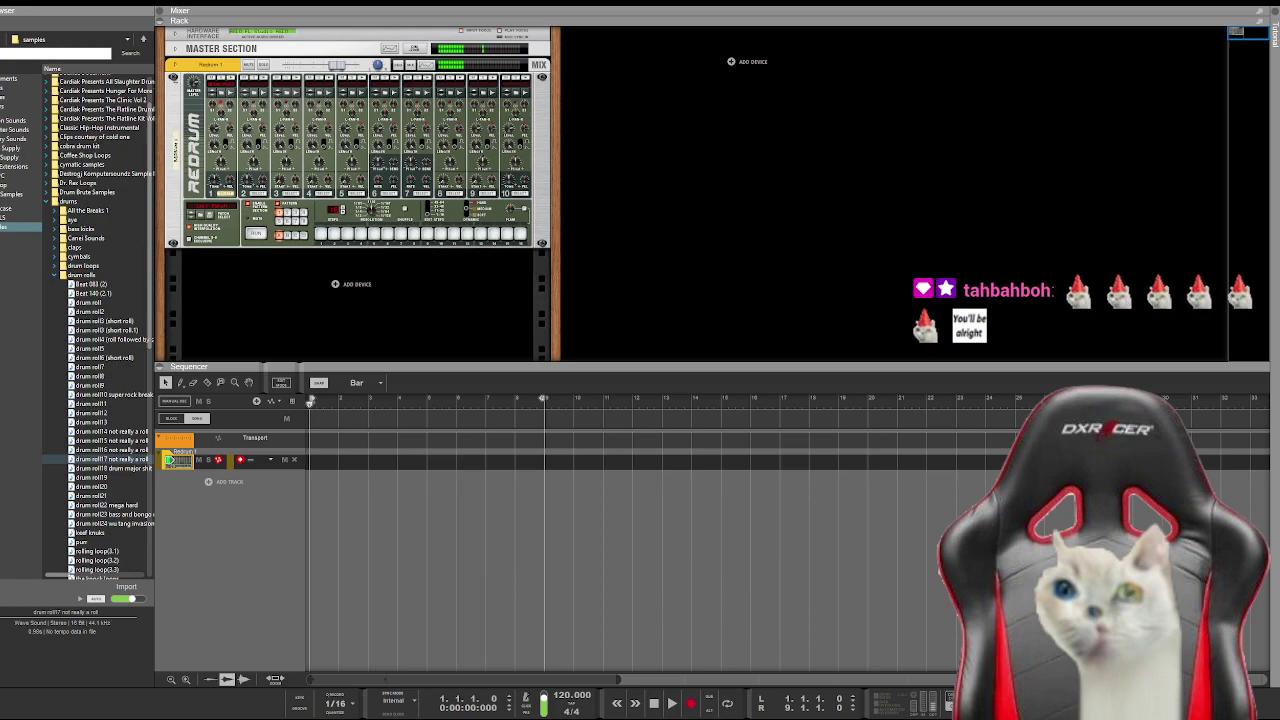
Step: Add the OVox Stereo VST plugin to the rack below Redrum
{"action": "left_click", "coordinate": [577, 257]}
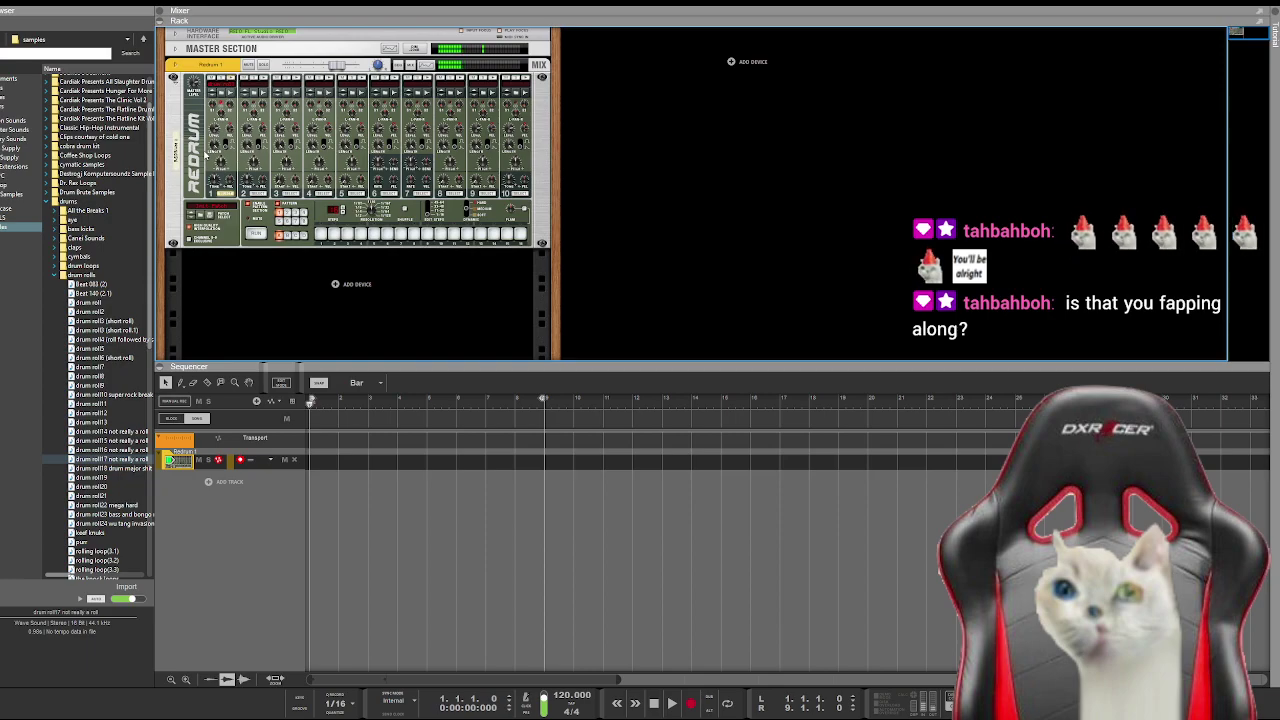
{"action": "left_click", "coordinate": [313, 128]}
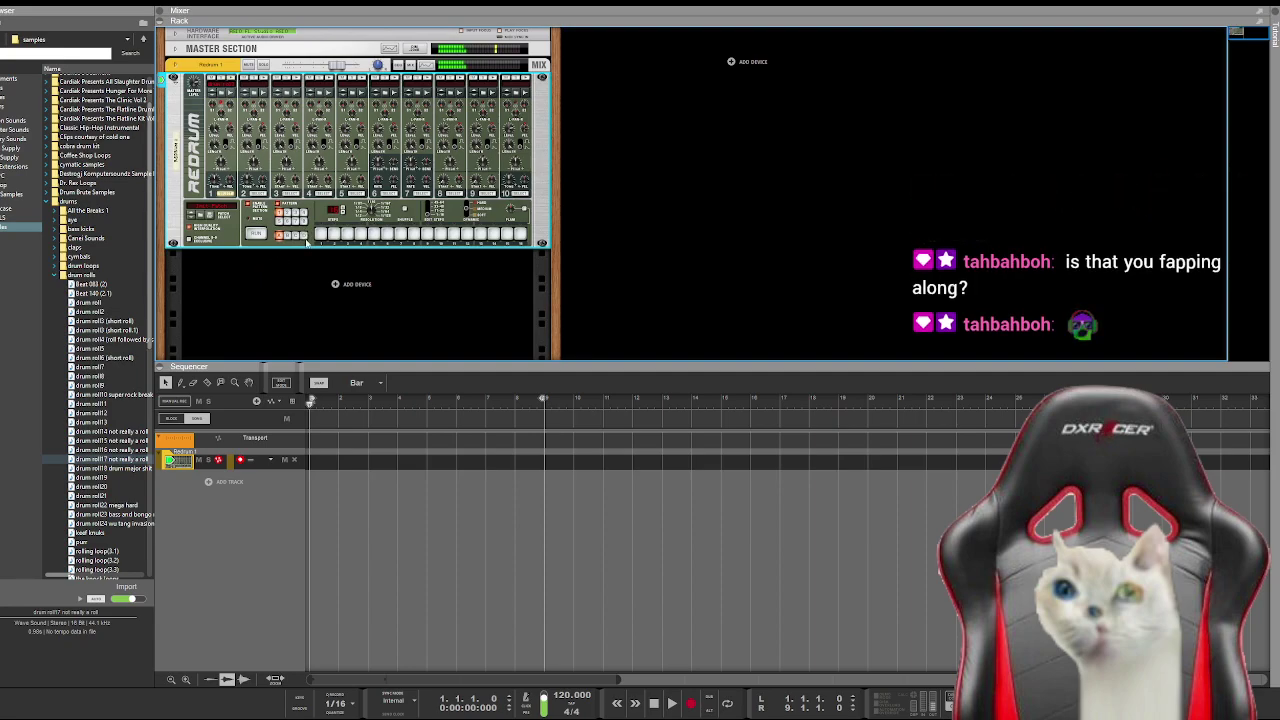
{"action": "left_click", "coordinate": [316, 281]}
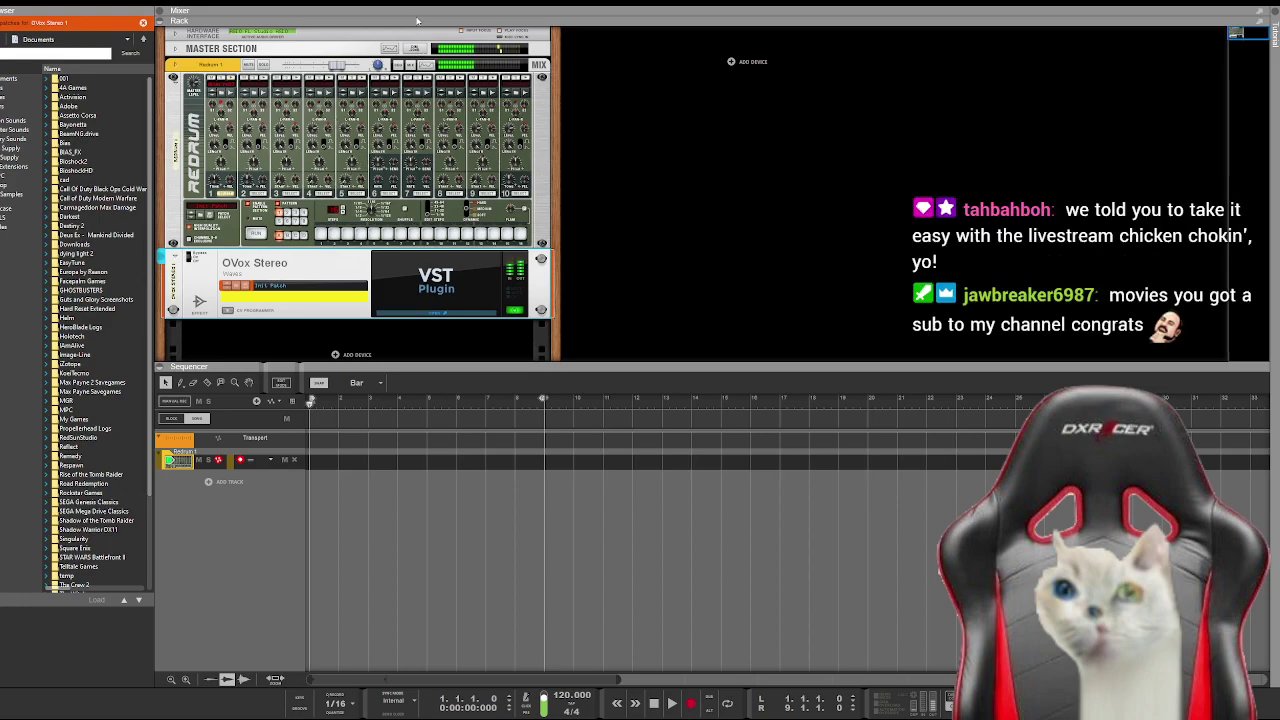
Step: Program Redrum channel 1 with hits on steps 1, 5, 9 and 13, and play the pattern
{"action": "left_click", "coordinate": [316, 236]}
{"action": "left_click", "coordinate": [321, 236]}
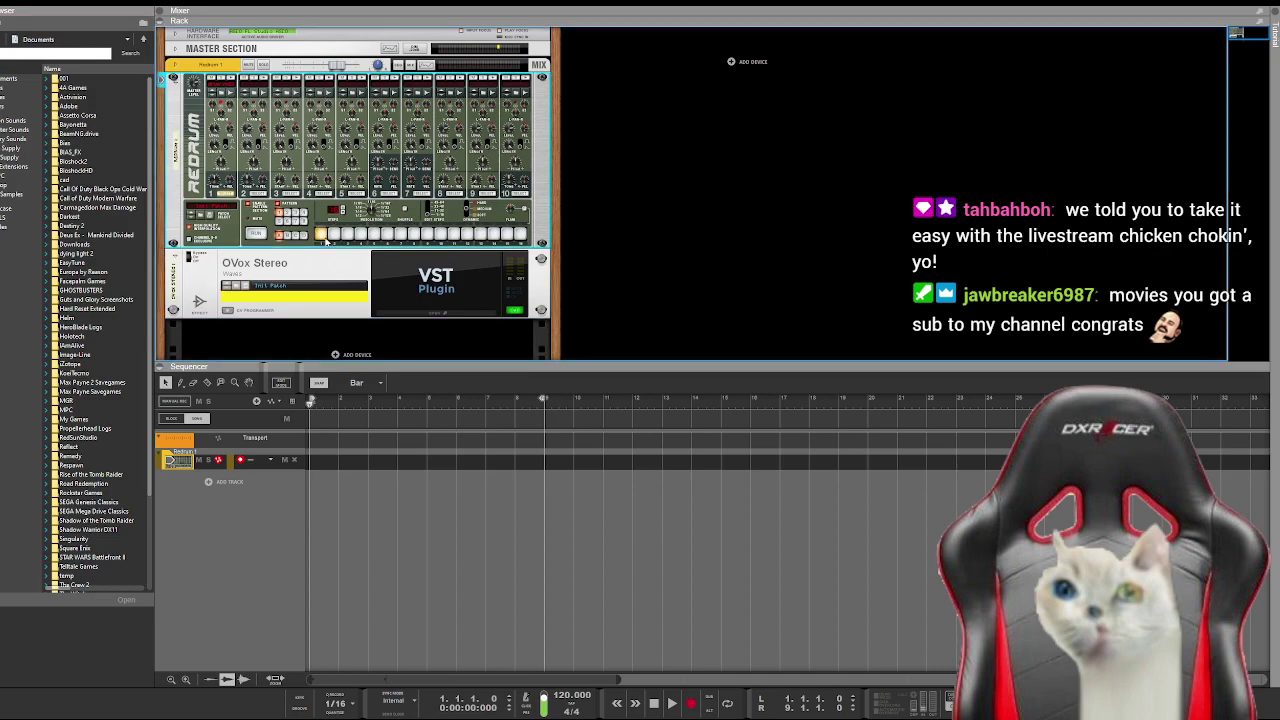
{"action": "left_click", "coordinate": [427, 235]}
{"action": "left_click", "coordinate": [374, 235]}
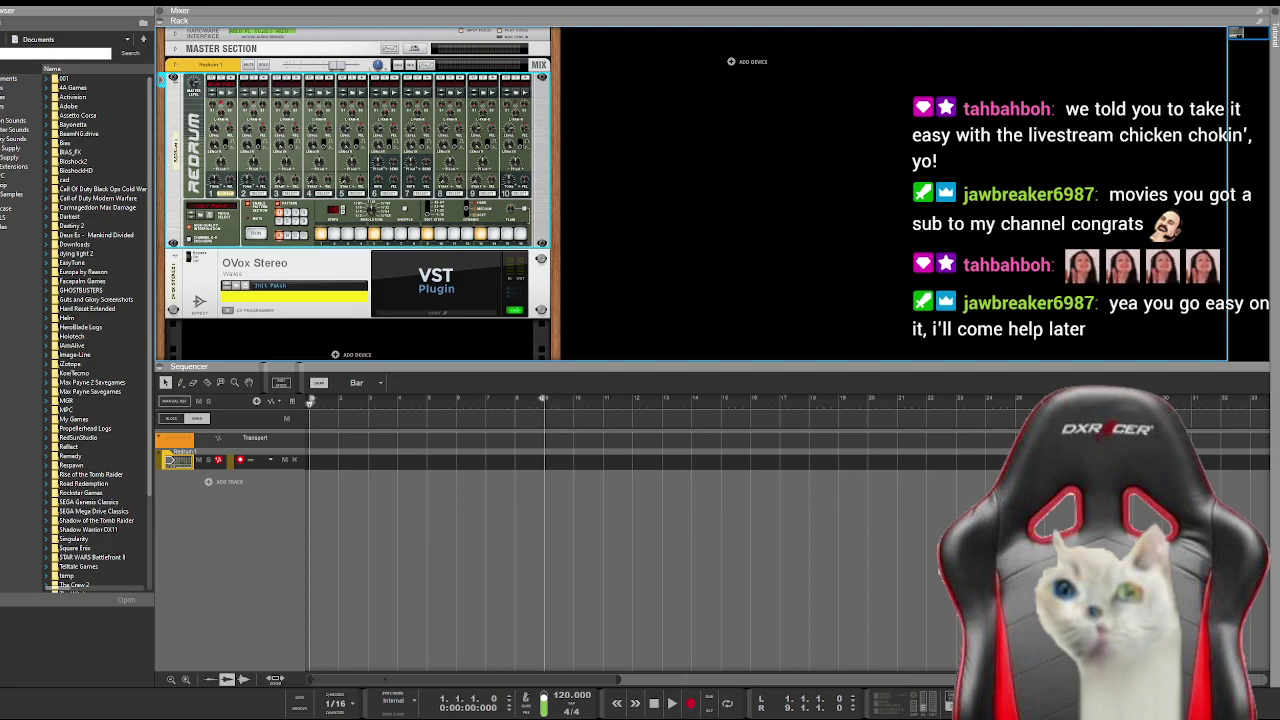
{"action": "key", "text": "space"}
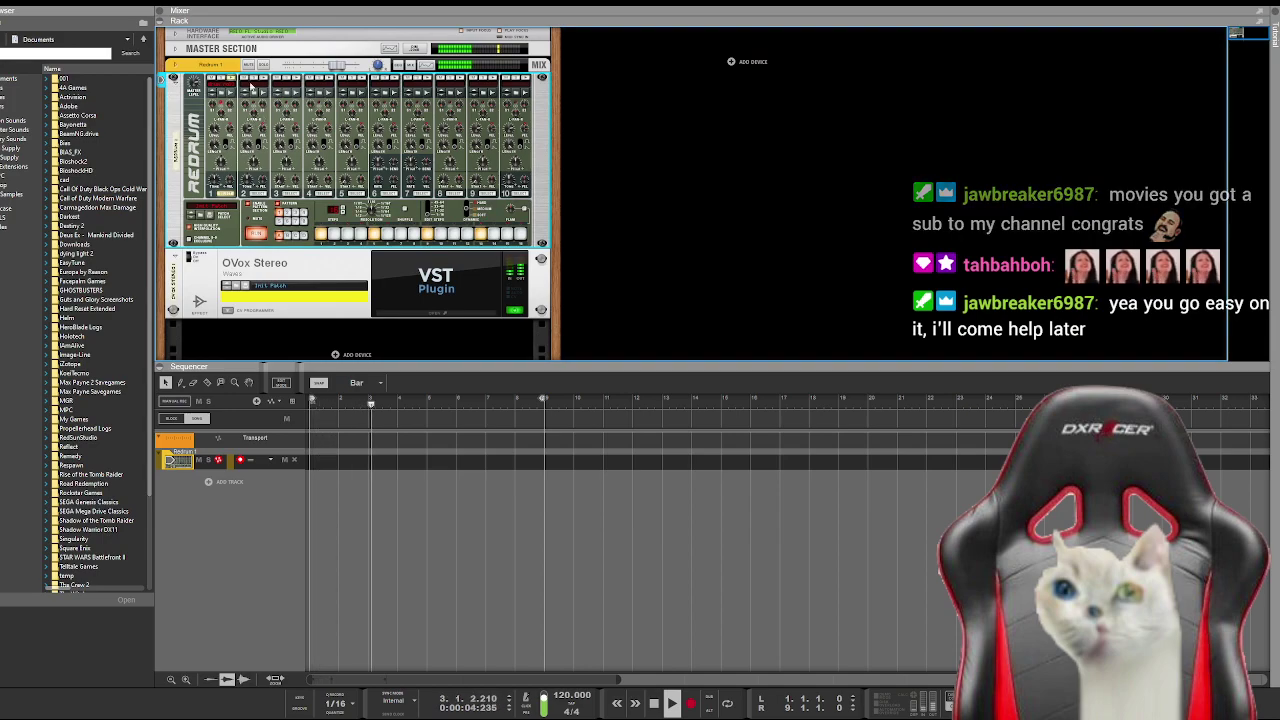
Step: Browse samples for Redrum channel 2 and load Beat 167 (7) from the hi hats folder inside drums
{"action": "left_click", "coordinate": [257, 93]}
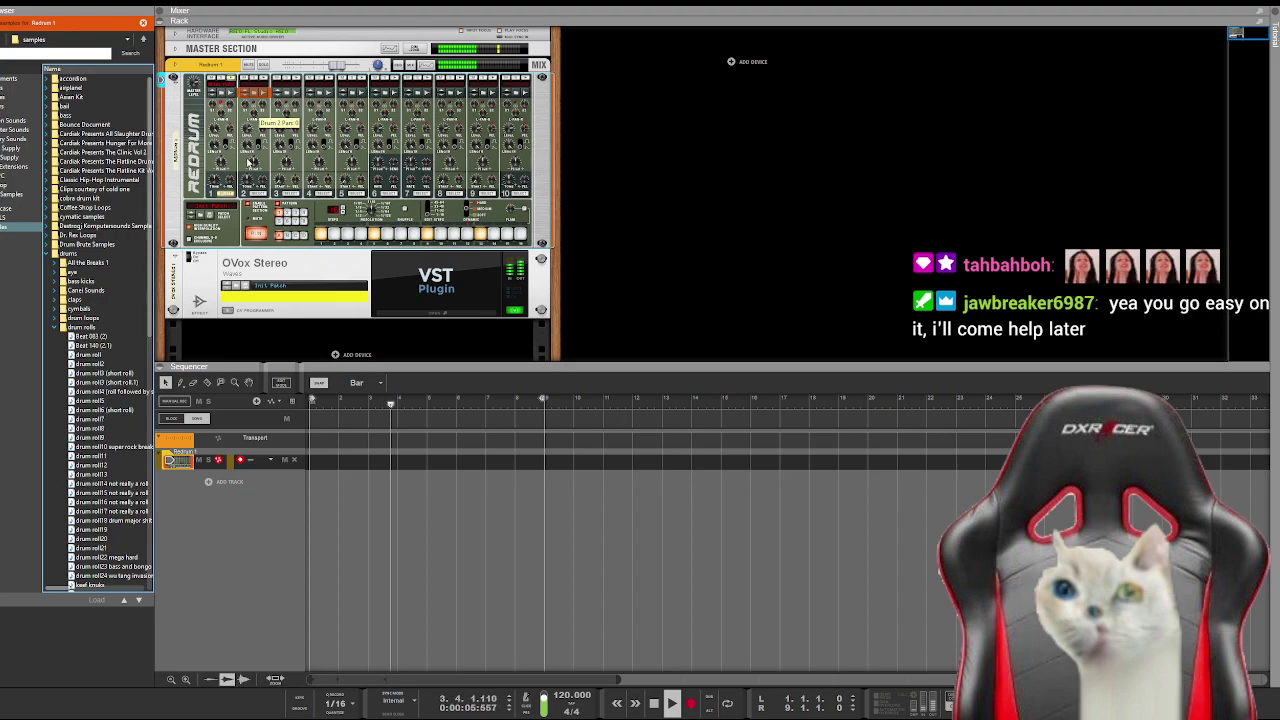
{"action": "left_click", "coordinate": [56, 327]}
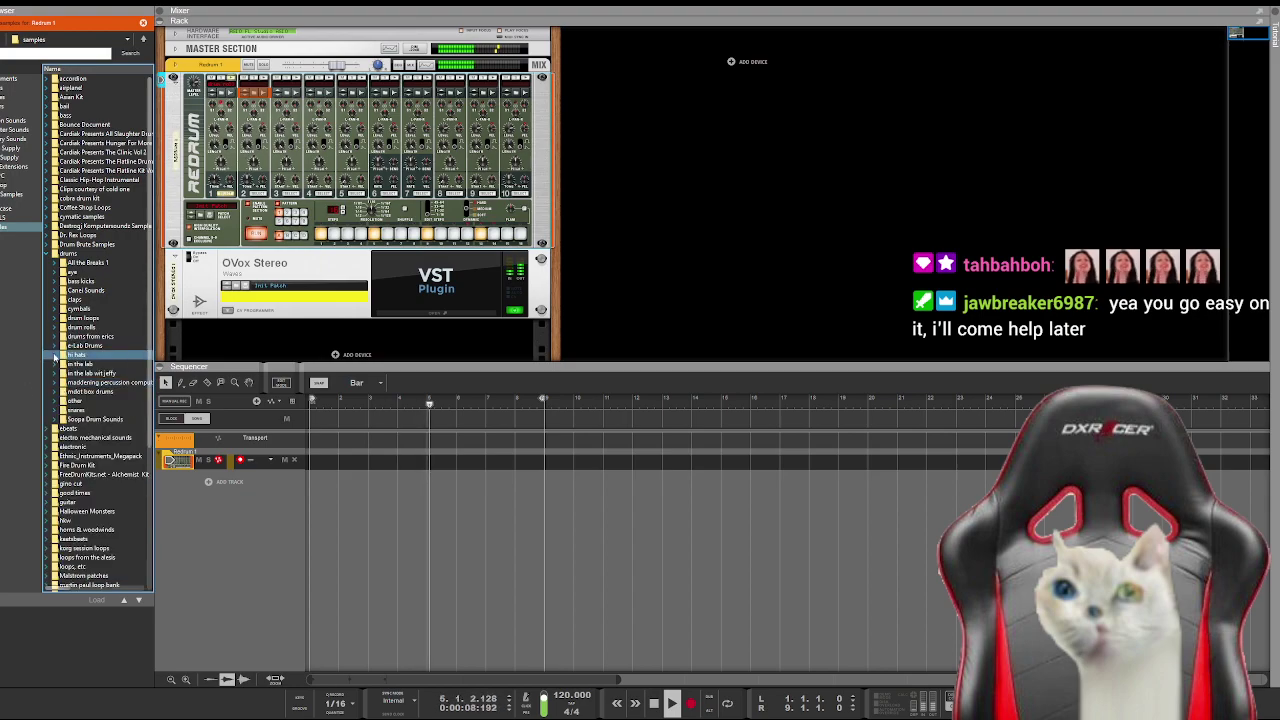
{"action": "left_click", "coordinate": [52, 275]}
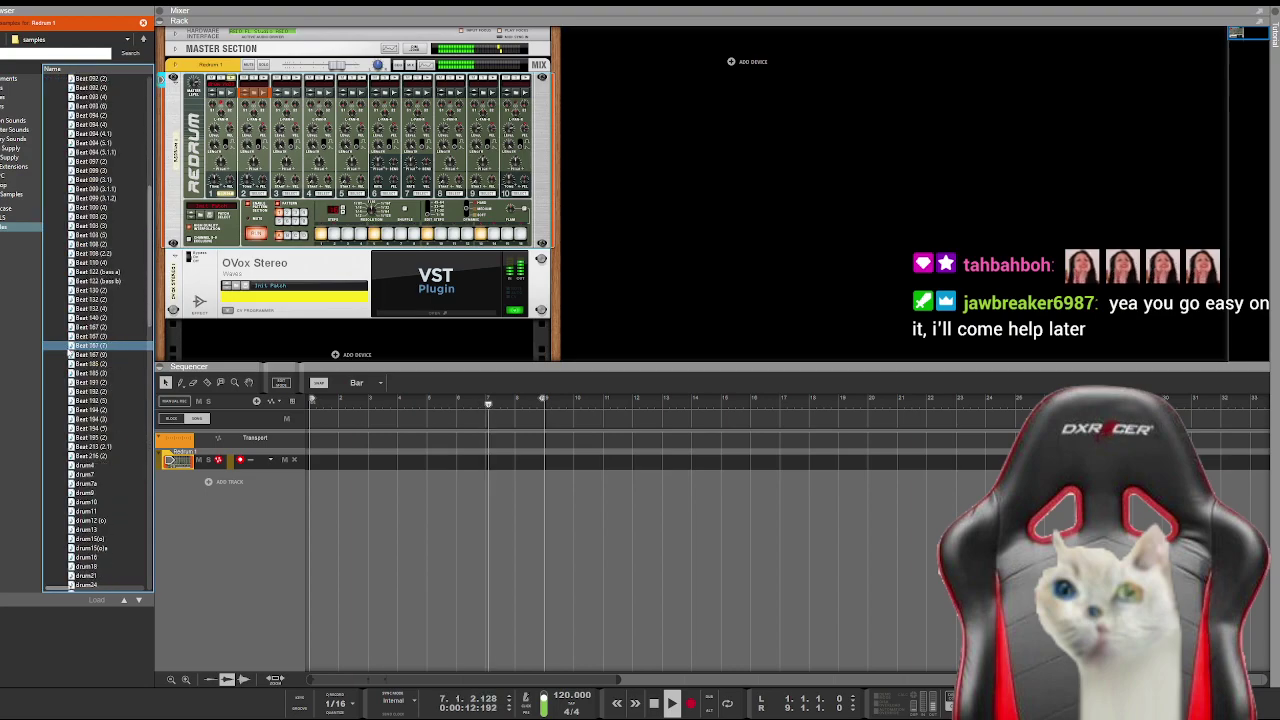
{"action": "left_click", "coordinate": [98, 337]}
{"action": "left_click", "coordinate": [103, 346]}
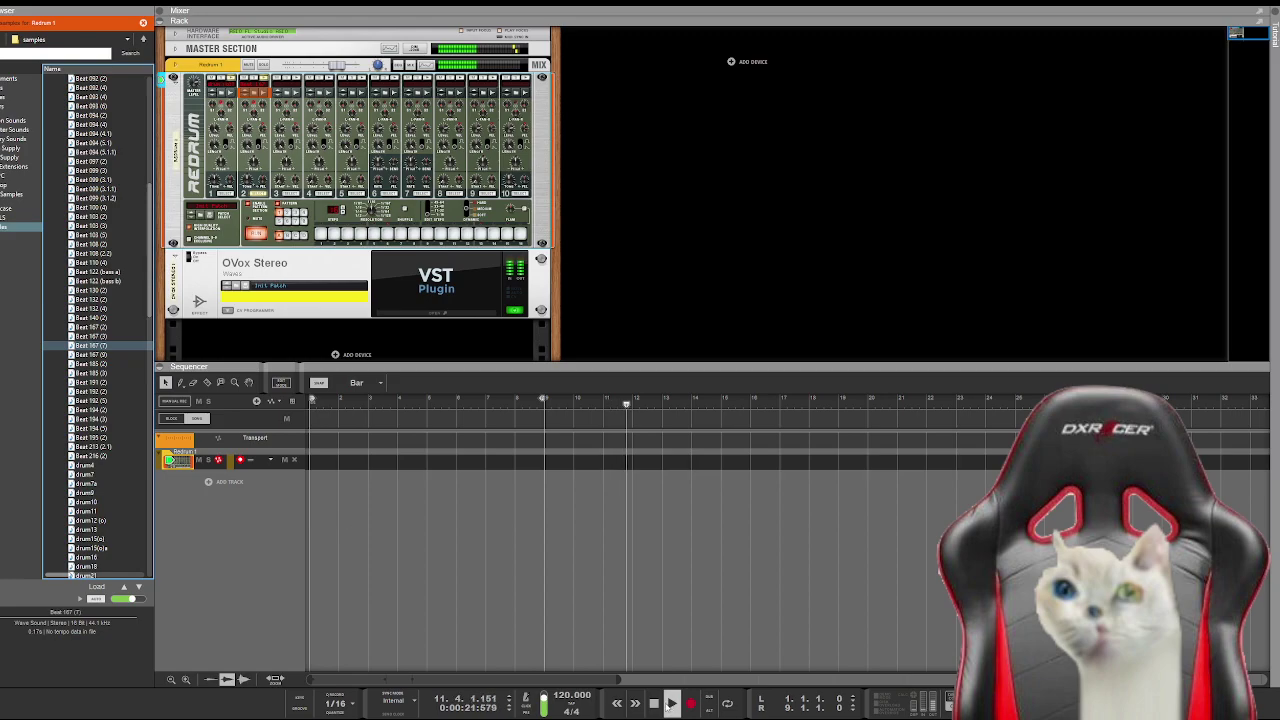
Step: Return the song to the start, create a looped clip over bars 1 to 9 on the Redrum track, and play it
{"action": "left_click", "coordinate": [654, 703]}
{"action": "left_click", "coordinate": [654, 703]}
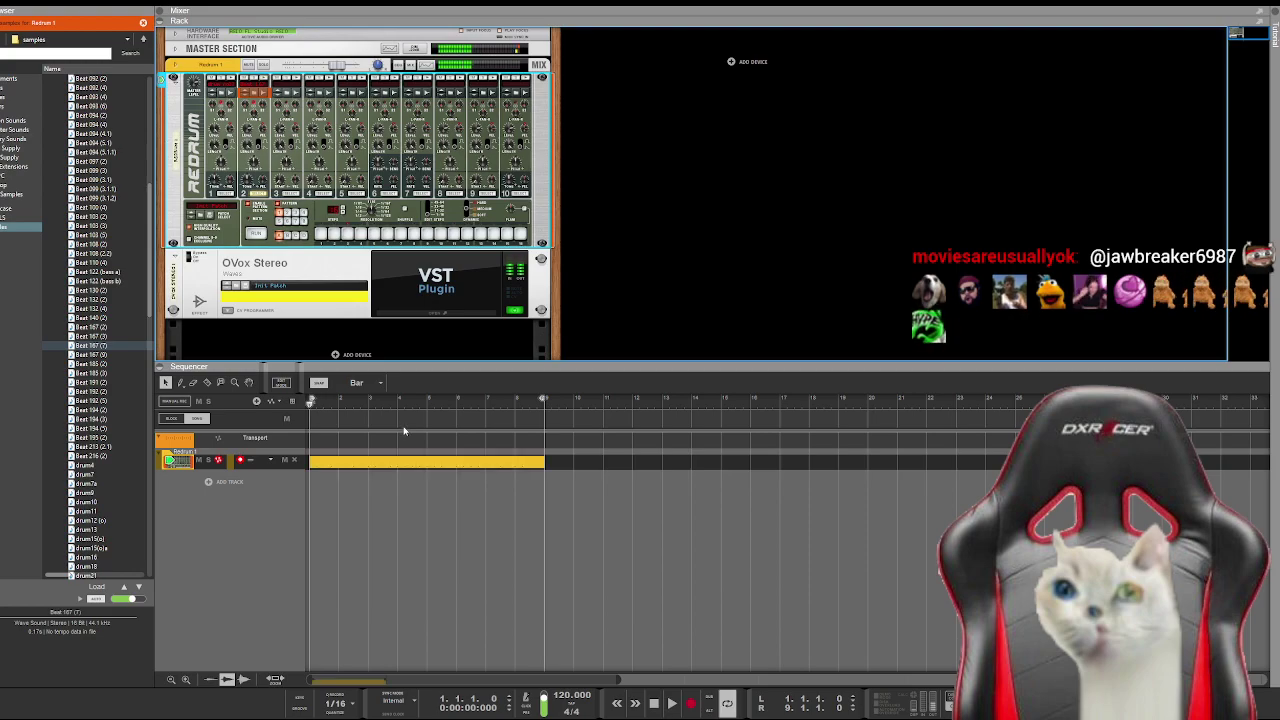
{"action": "key", "text": "space"}
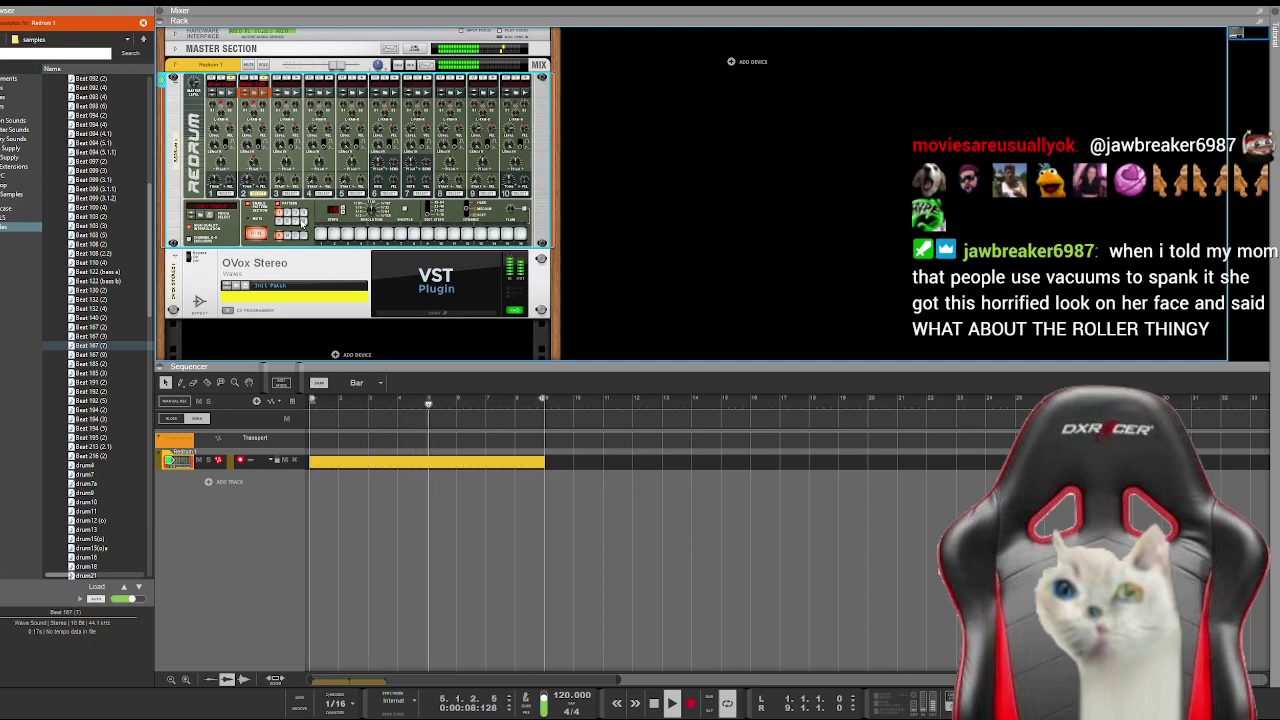
{"action": "key", "text": "space"}
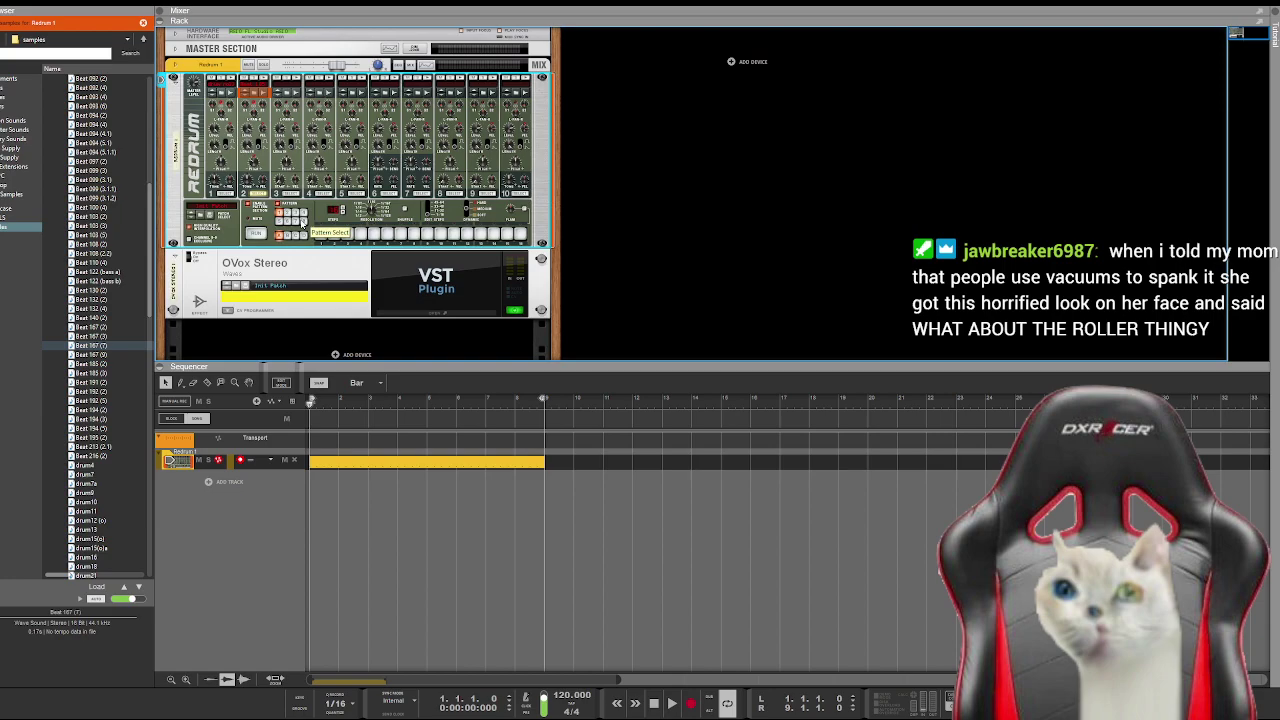
{"action": "key", "text": "space"}
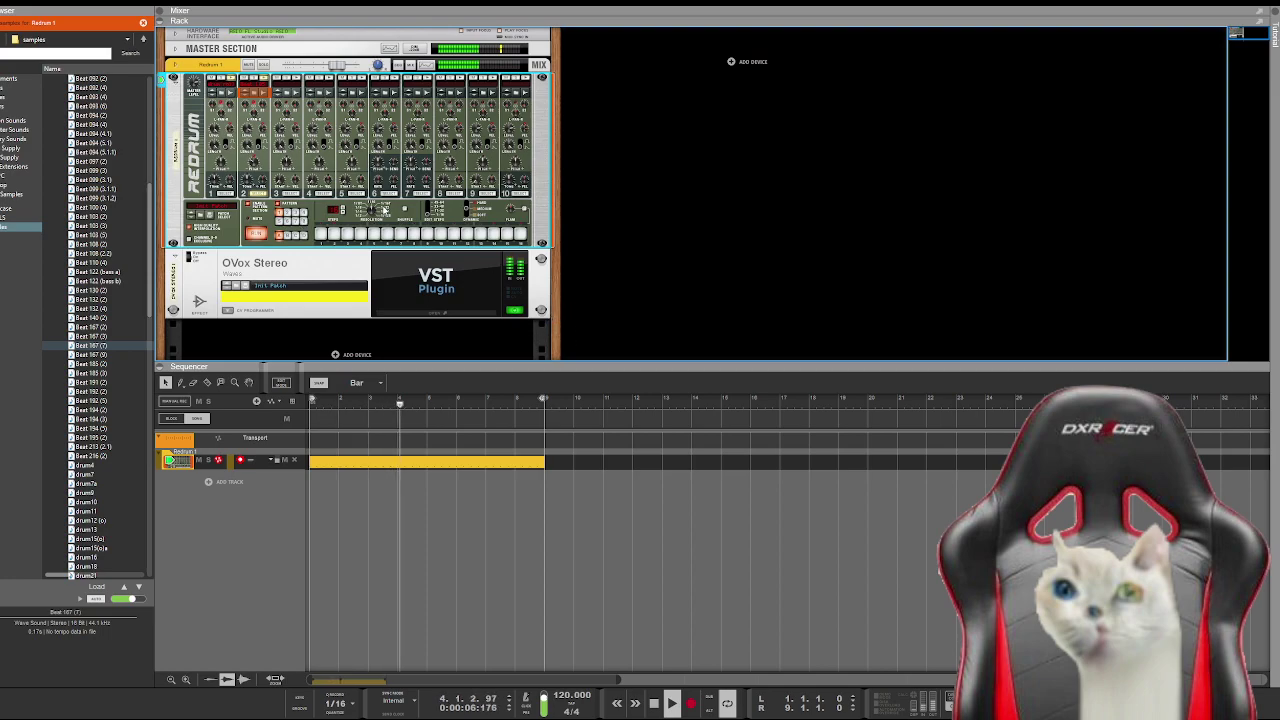
Step: Record a Redrum performance into the looped eight-bar clip, play it back and return to the song start
{"action": "left_click", "coordinate": [692, 705]}
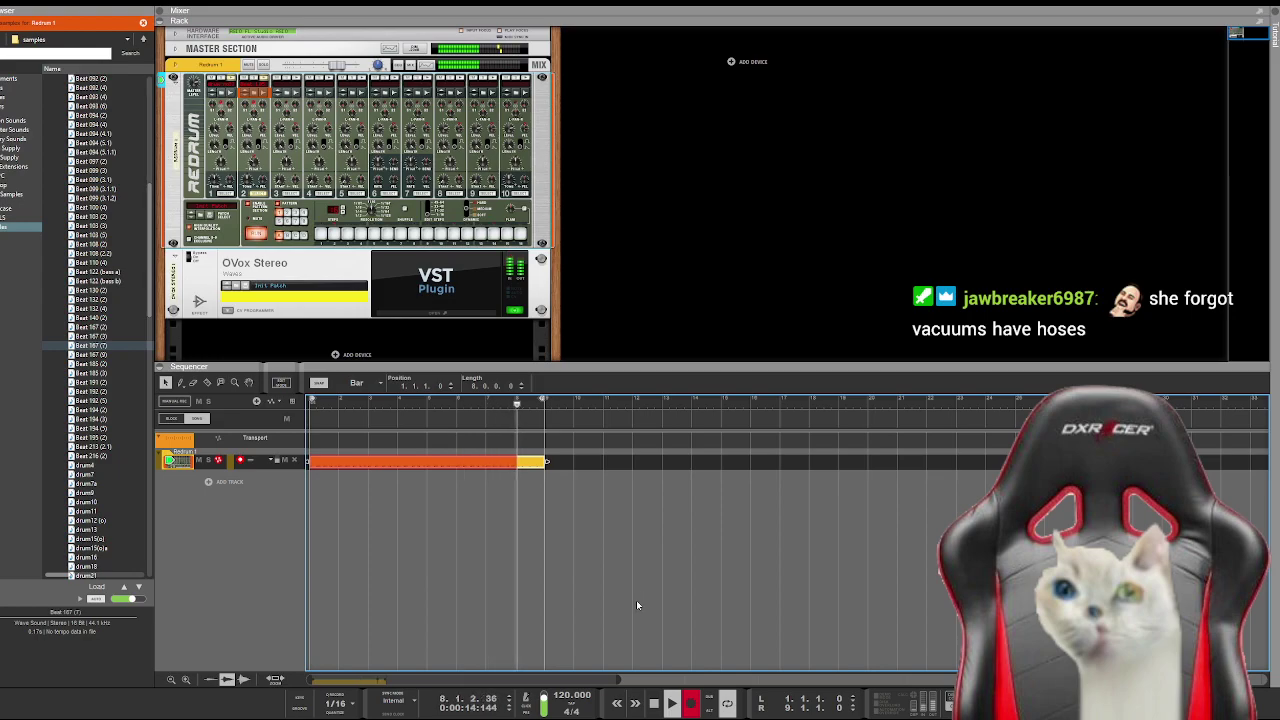
{"action": "key", "text": "space"}
{"action": "key", "text": "space"}
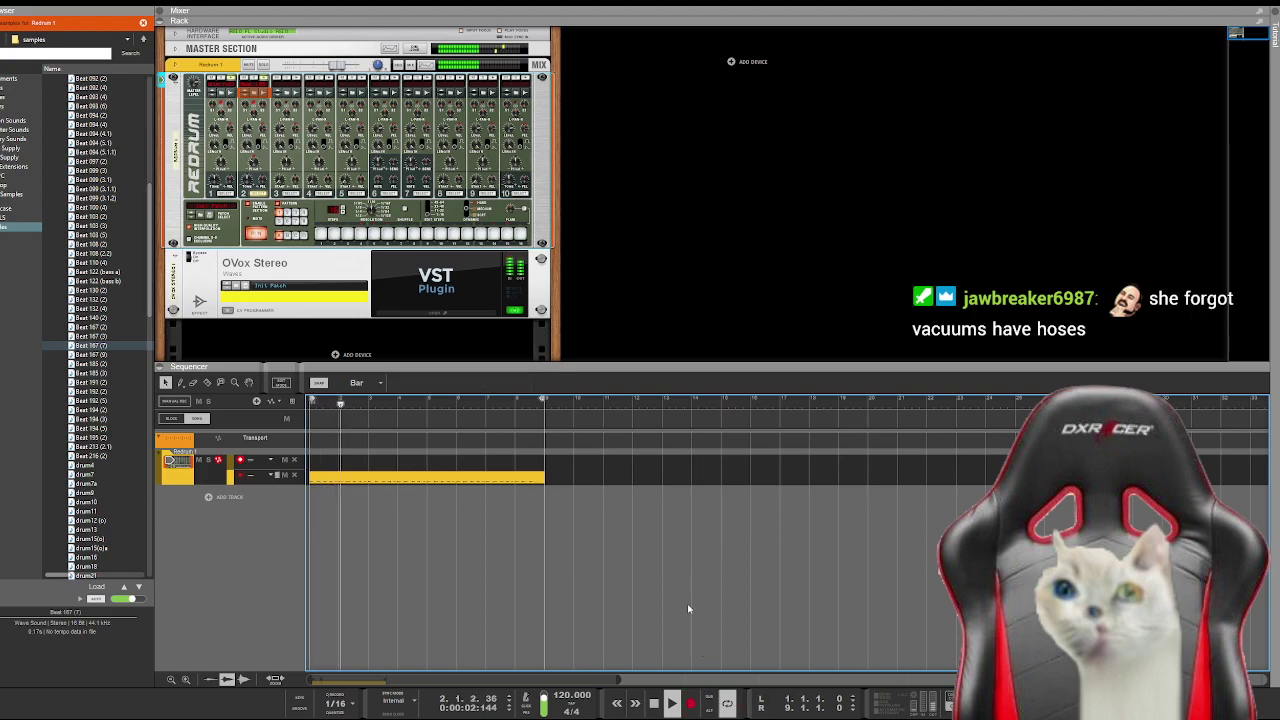
{"action": "key", "text": "space"}
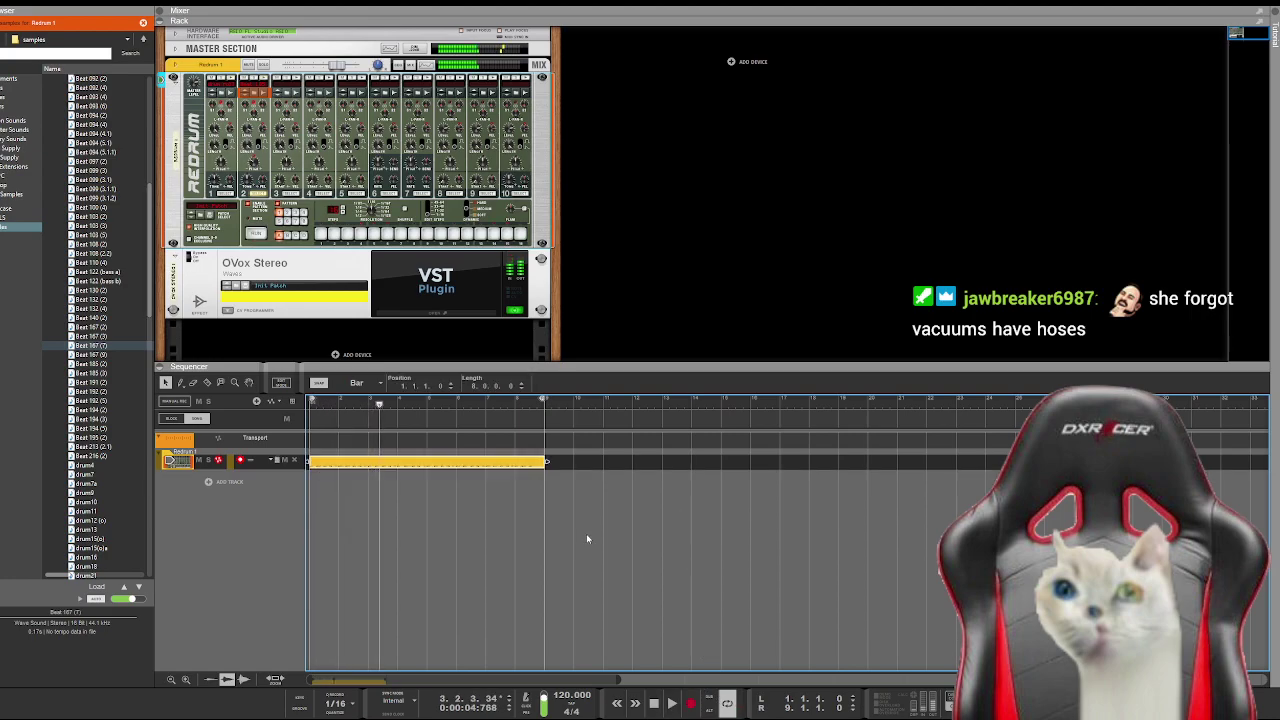
{"action": "key", "text": "Home"}
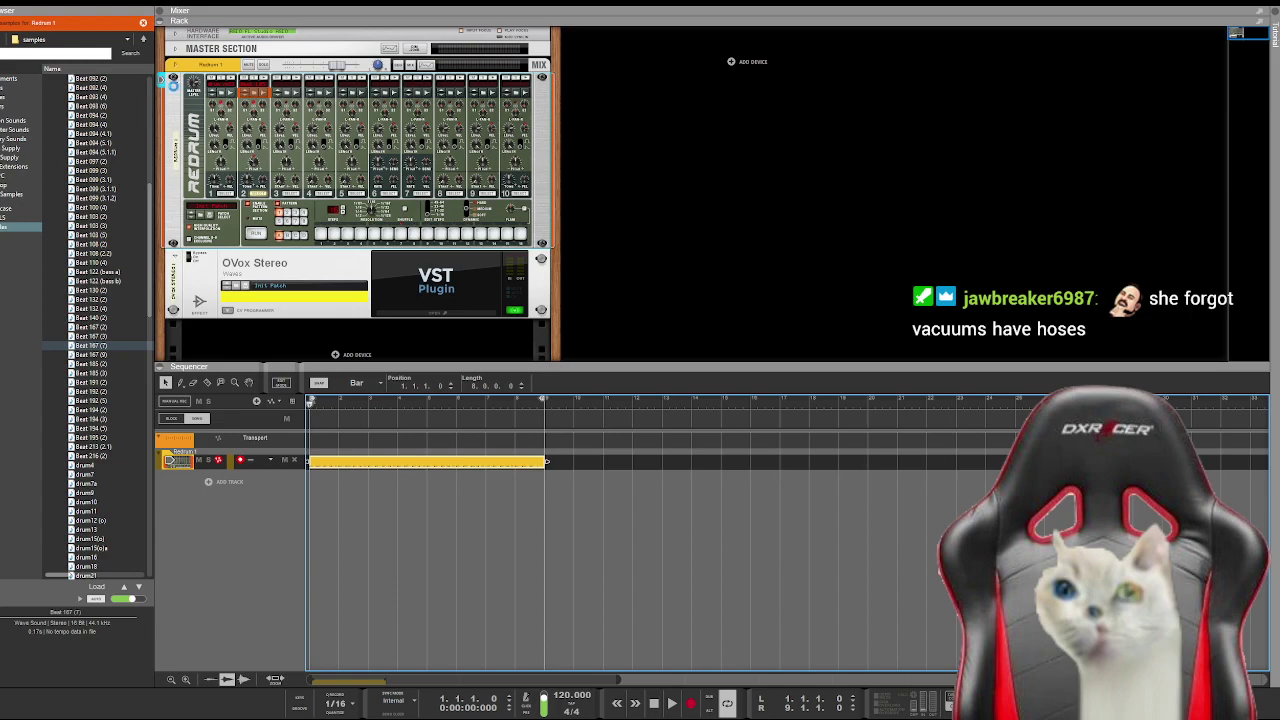
Step: With Redrum folded, bounce its clip to a new audio track and turn off that track's input monitoring
{"action": "left_click", "coordinate": [173, 82]}
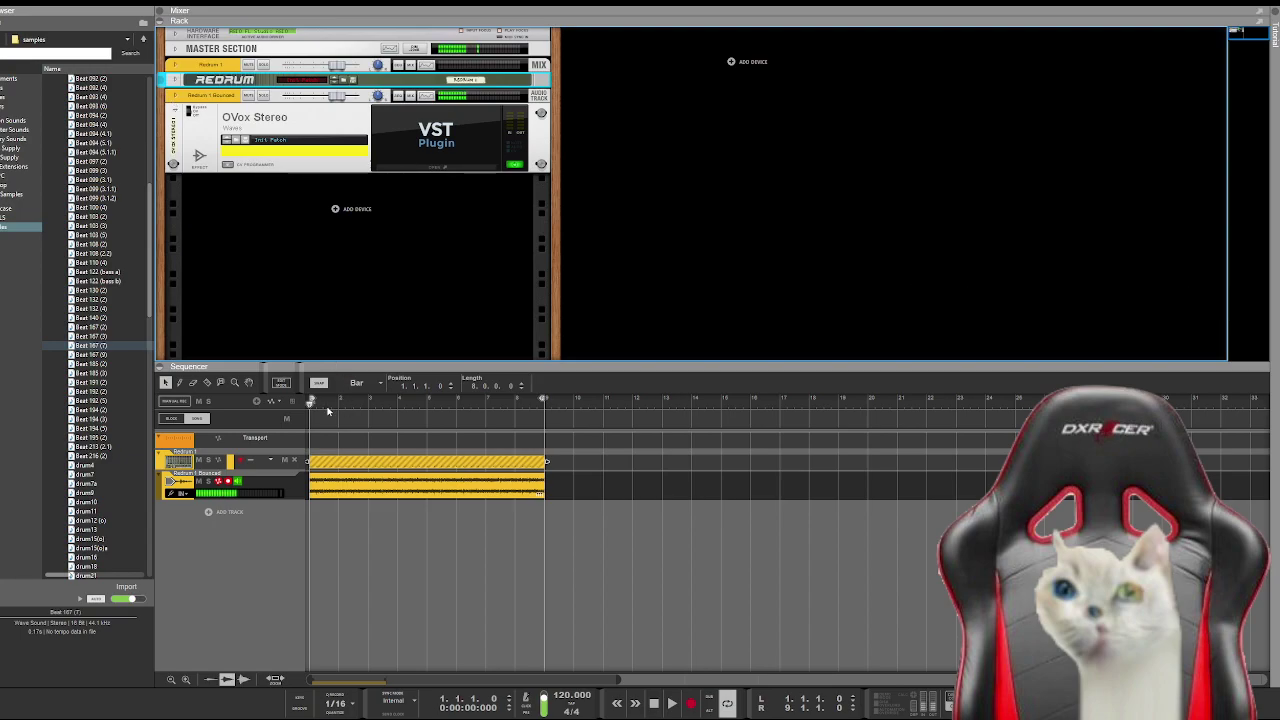
{"action": "left_click", "coordinate": [236, 487]}
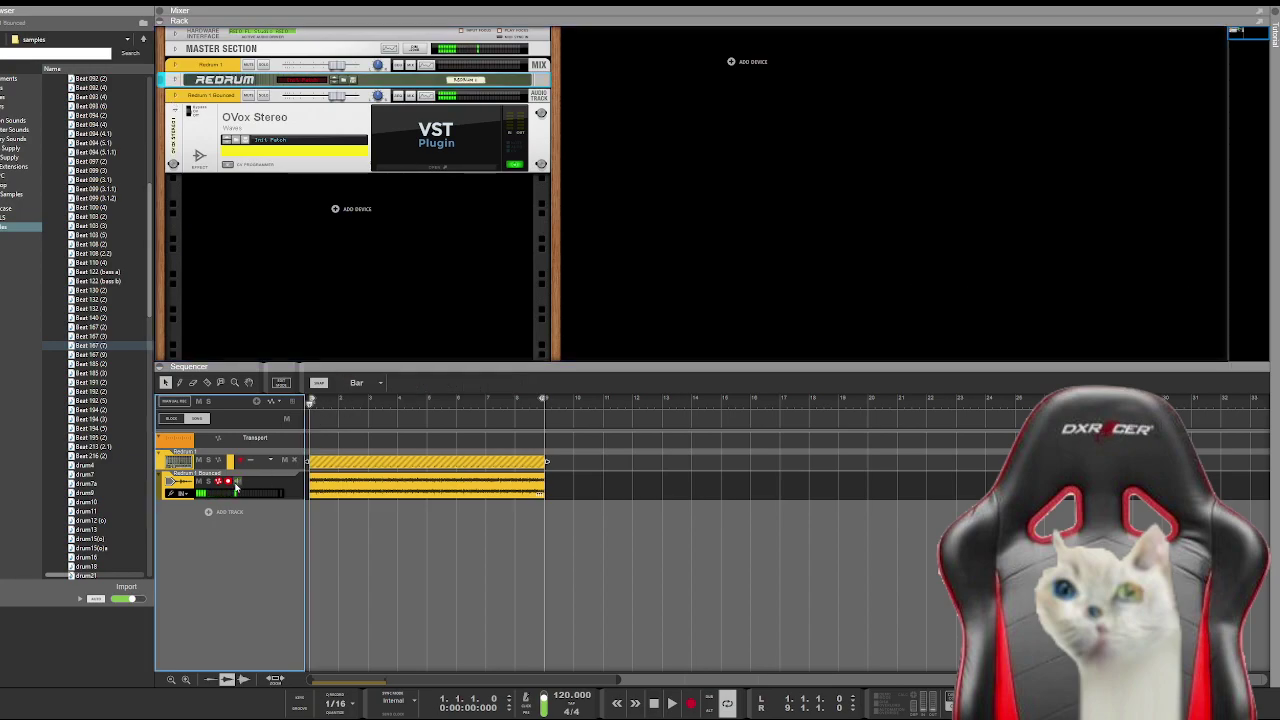
Step: Play the bounced loop, lower the song tempo to 97 BPM, and return to the start
{"action": "key", "text": "space"}
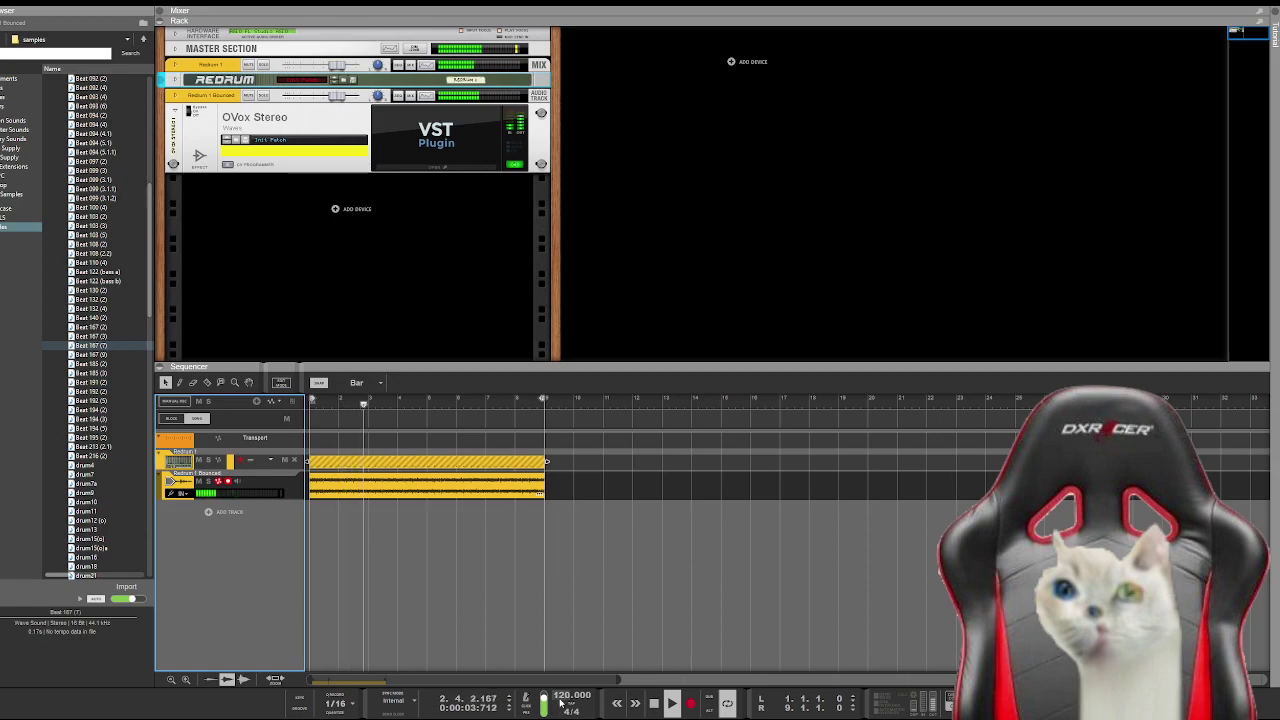
{"action": "left_click_drag", "start_coordinate": [561, 703], "coordinate": [569, 707]}
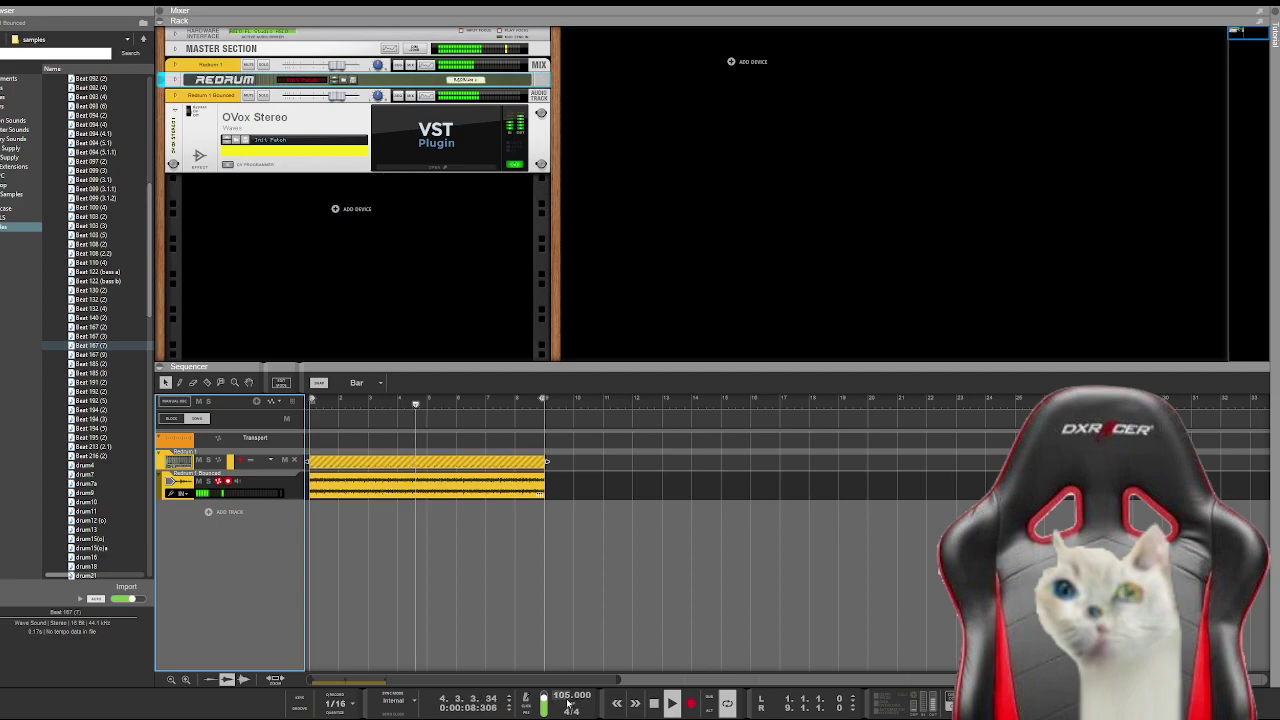
{"action": "left_click_drag", "start_coordinate": [568, 703], "coordinate": [545, 617]}
{"action": "key", "text": "space"}
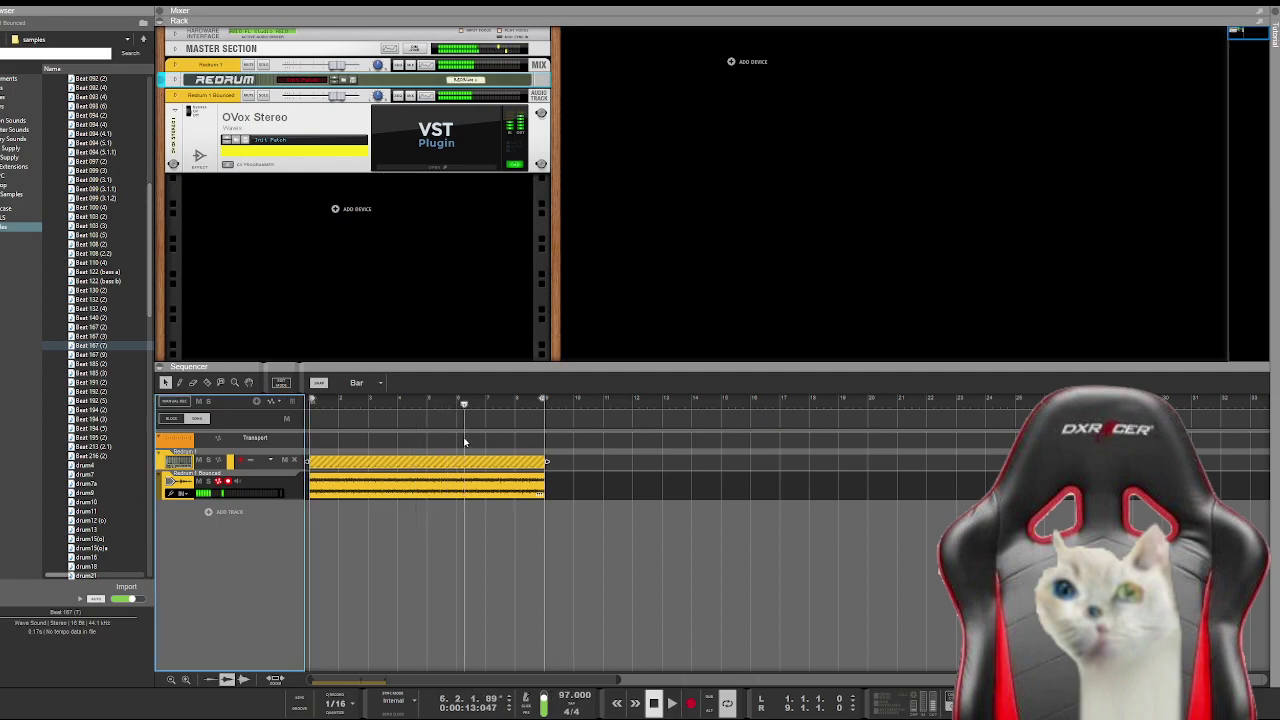
{"action": "key", "text": "Home"}
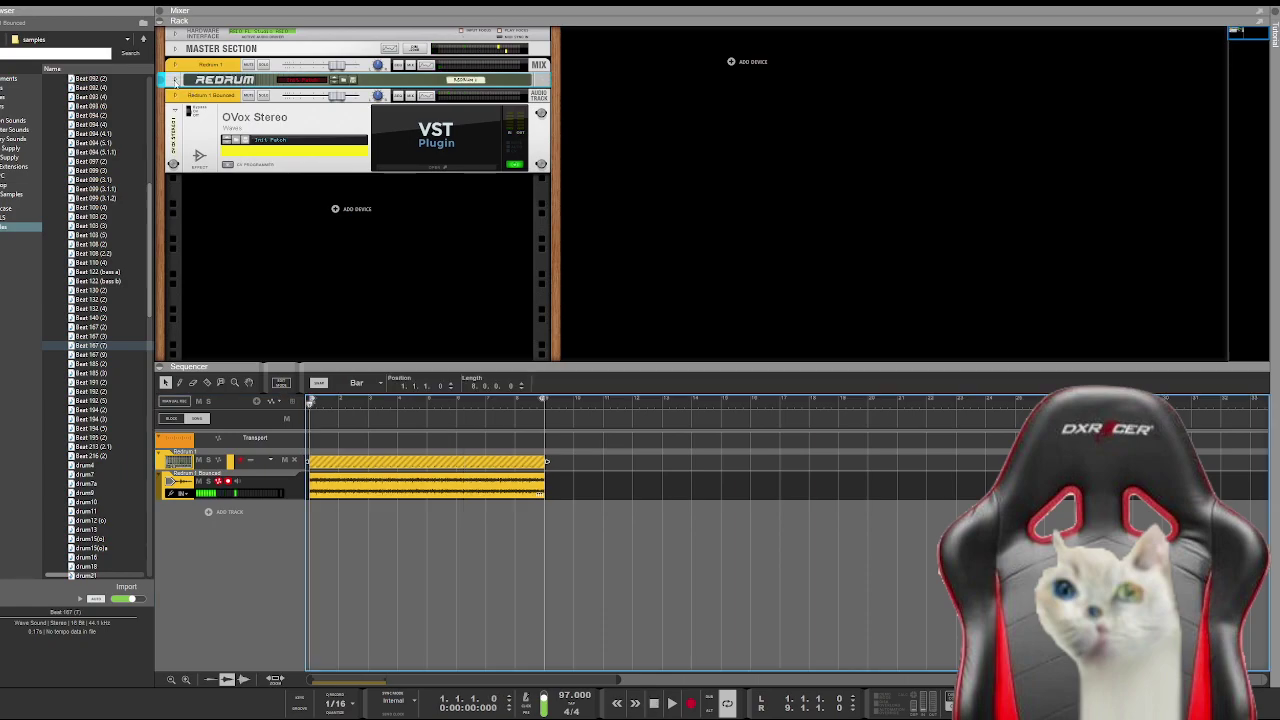
Step: Play the bounced loop from the start and set the song tempo to 95 BPM
{"action": "left_click", "coordinate": [174, 79]}
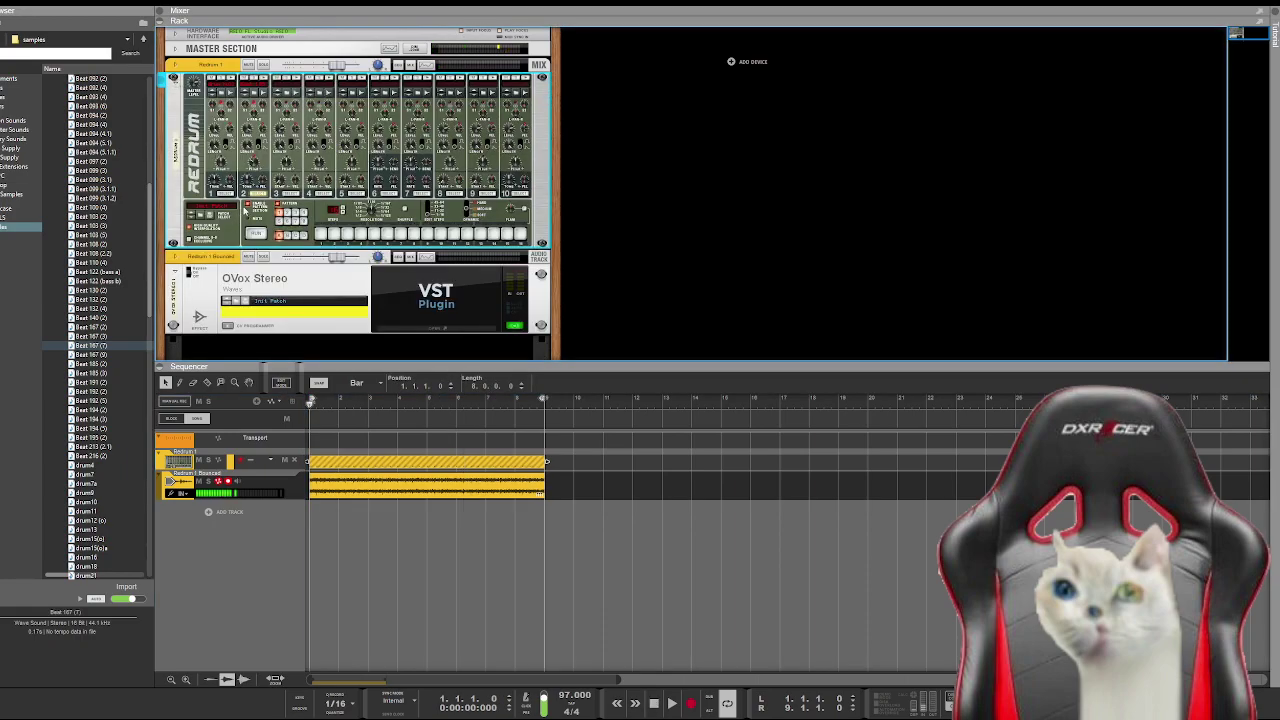
{"action": "left_click", "coordinate": [175, 79]}
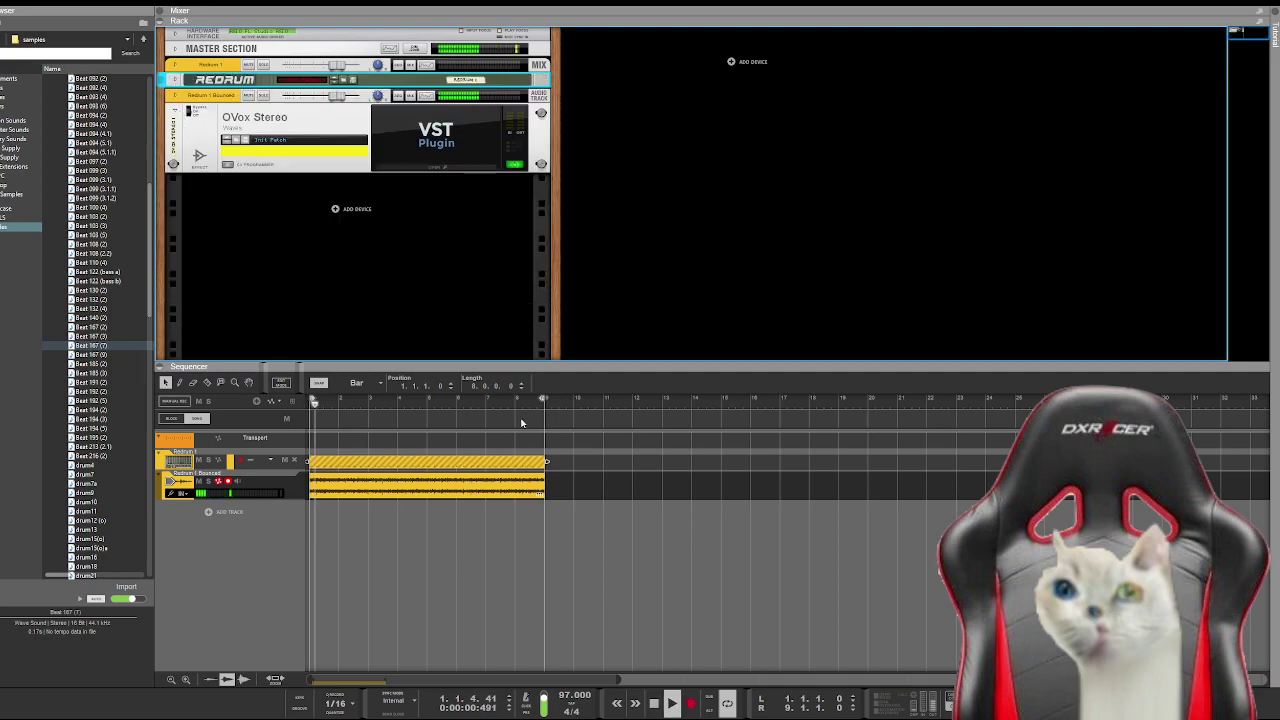
{"action": "left_click", "coordinate": [519, 495]}
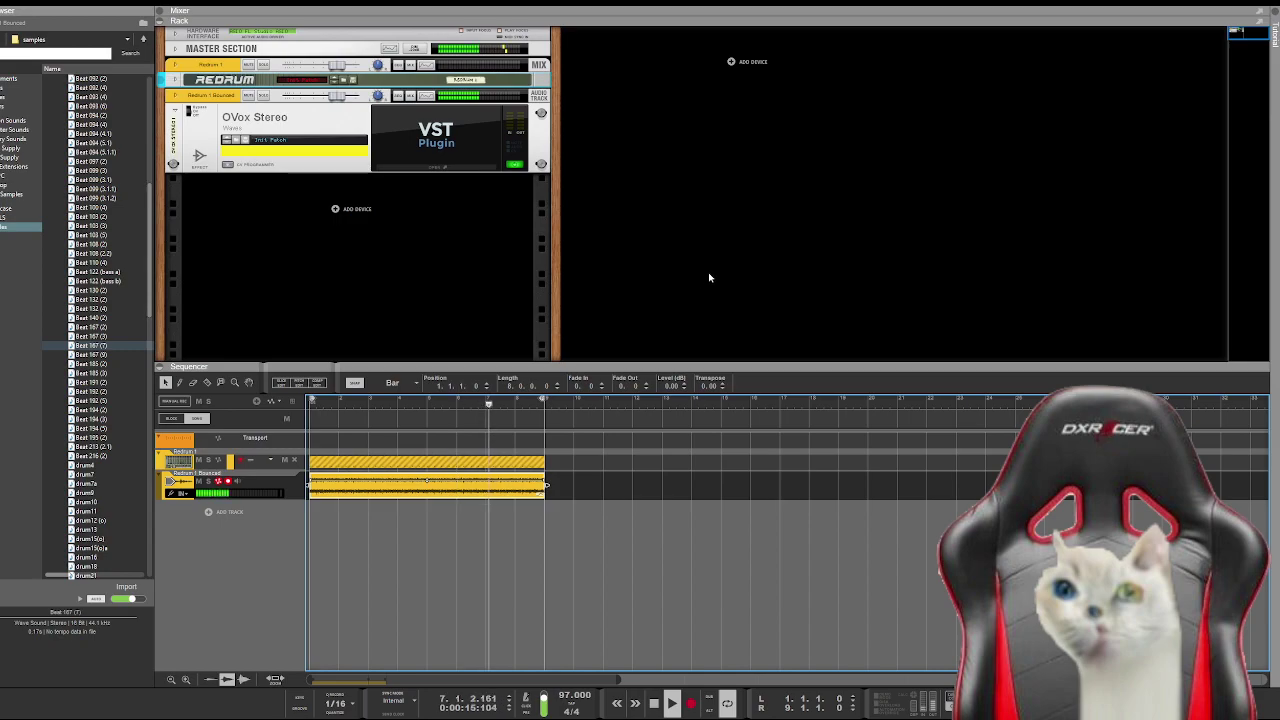
{"action": "left_click", "coordinate": [752, 548]}
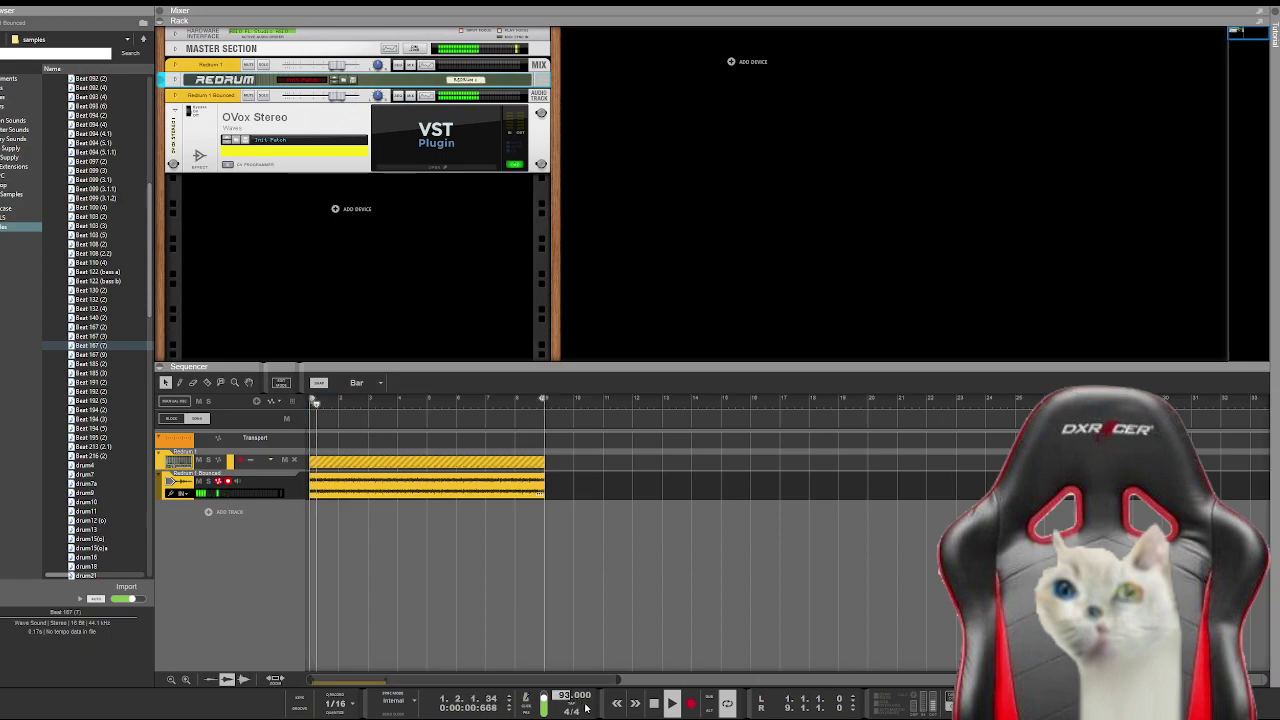
{"action": "scroll", "coordinate": [586, 708], "scroll_direction": "up", "scroll_amount": 2}
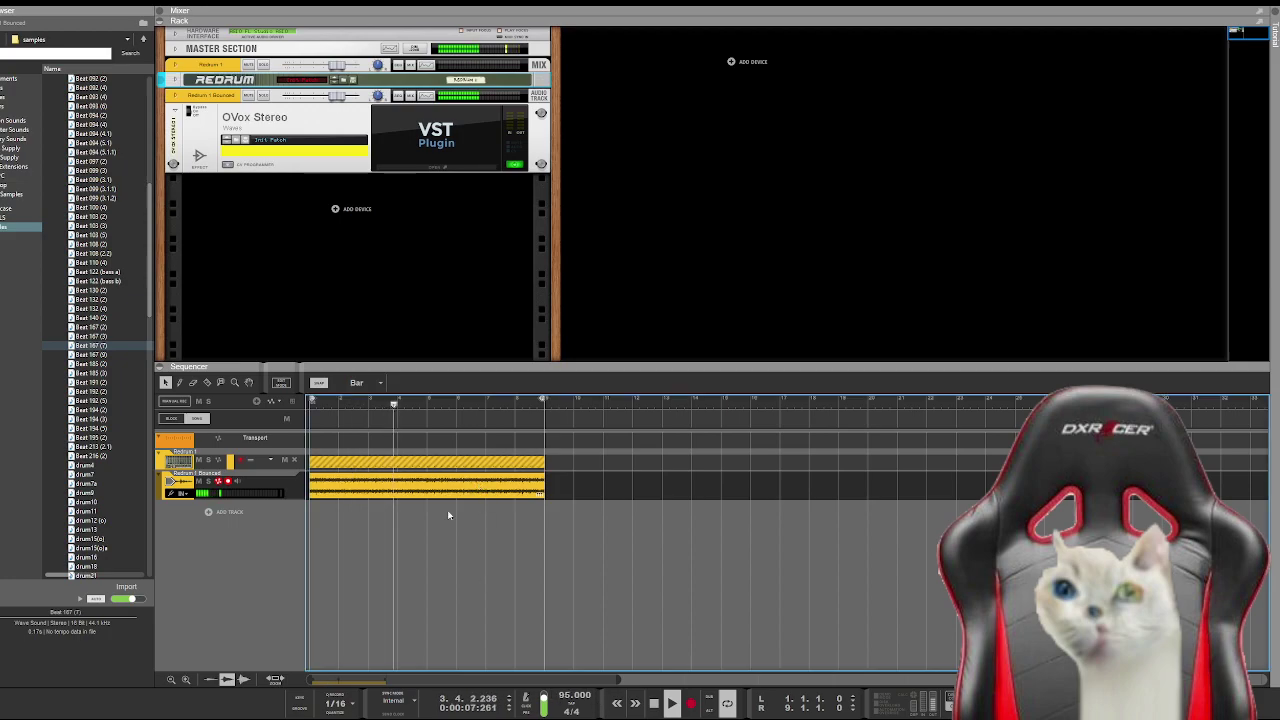
Step: Move OVox Stereo directly below Redrum, above the Redrum 1 Bounced track, fold it, and return playback to the start
{"action": "left_click", "coordinate": [222, 238]}
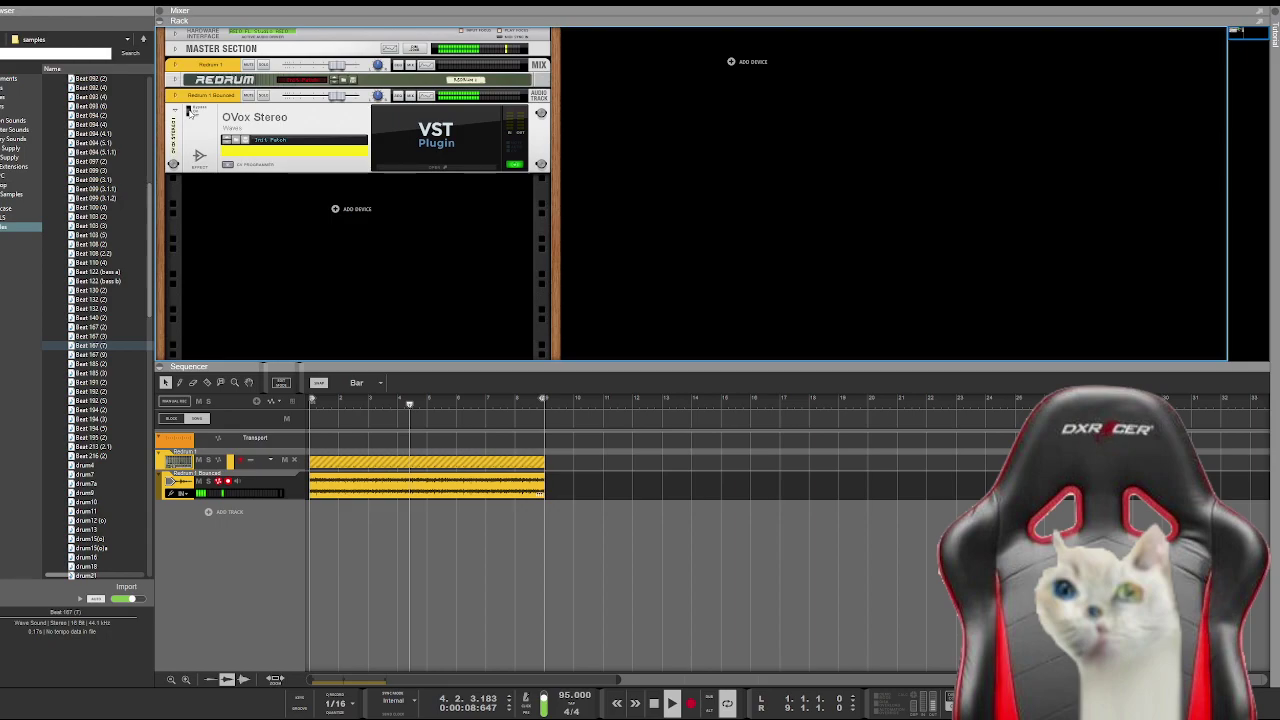
{"action": "left_click_drag", "start_coordinate": [190, 112], "coordinate": [195, 175]}
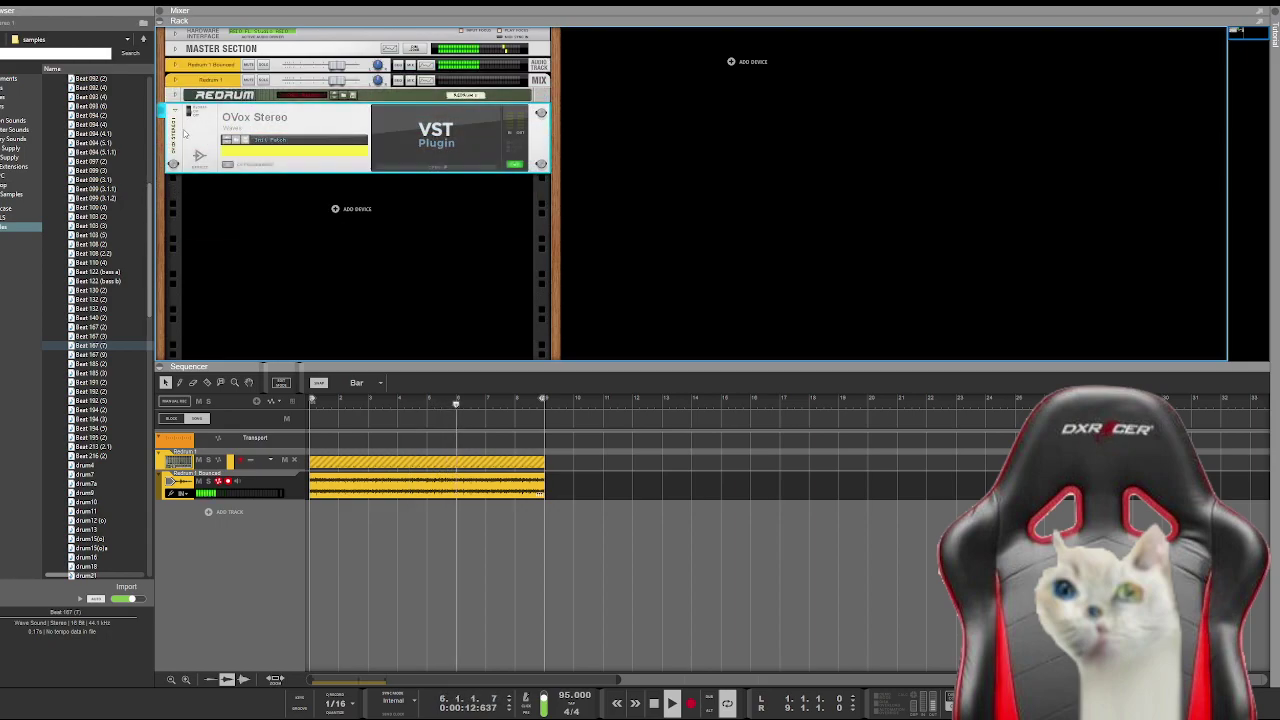
{"action": "left_click_drag", "start_coordinate": [183, 132], "coordinate": [288, 226]}
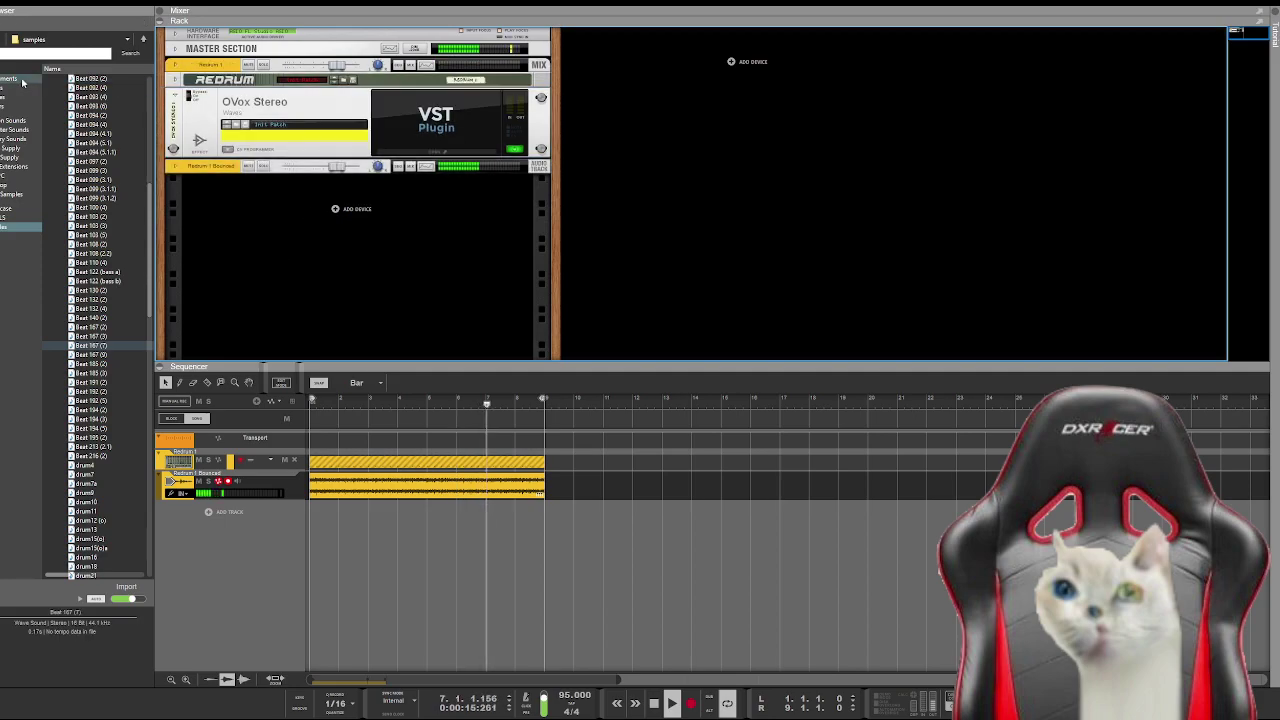
{"action": "left_click", "coordinate": [175, 95]}
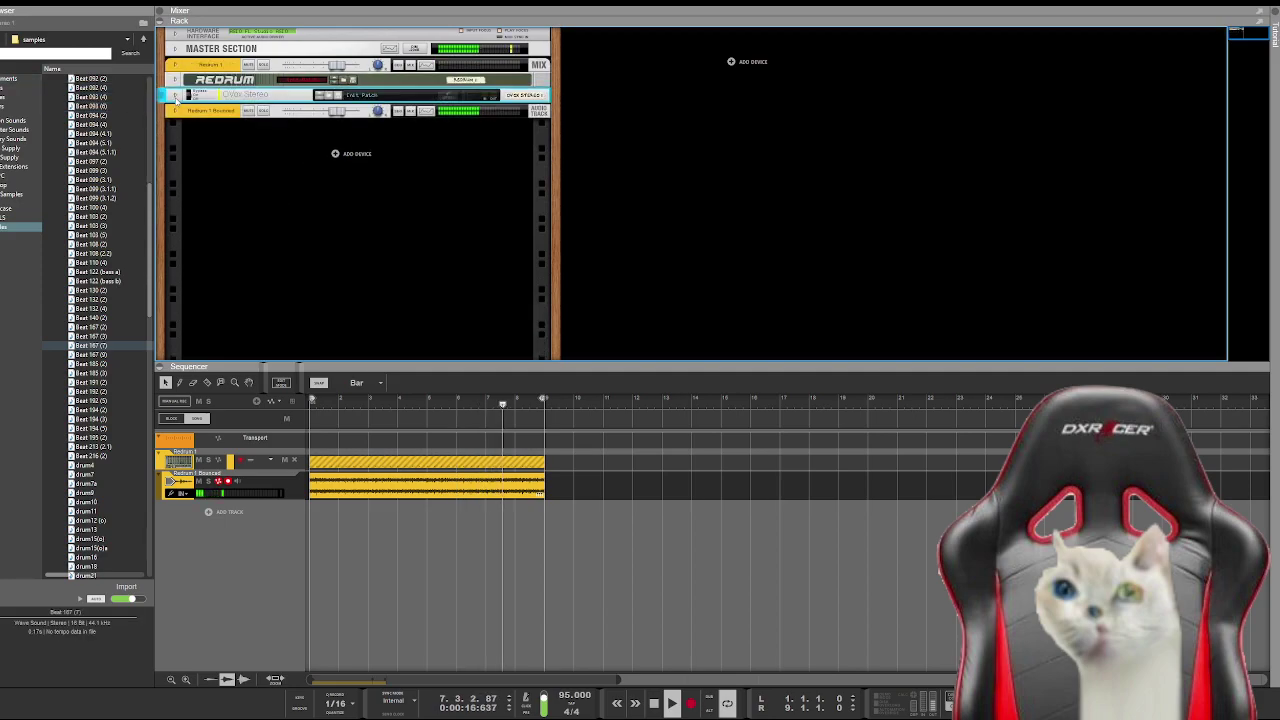
{"action": "left_click", "coordinate": [363, 254]}
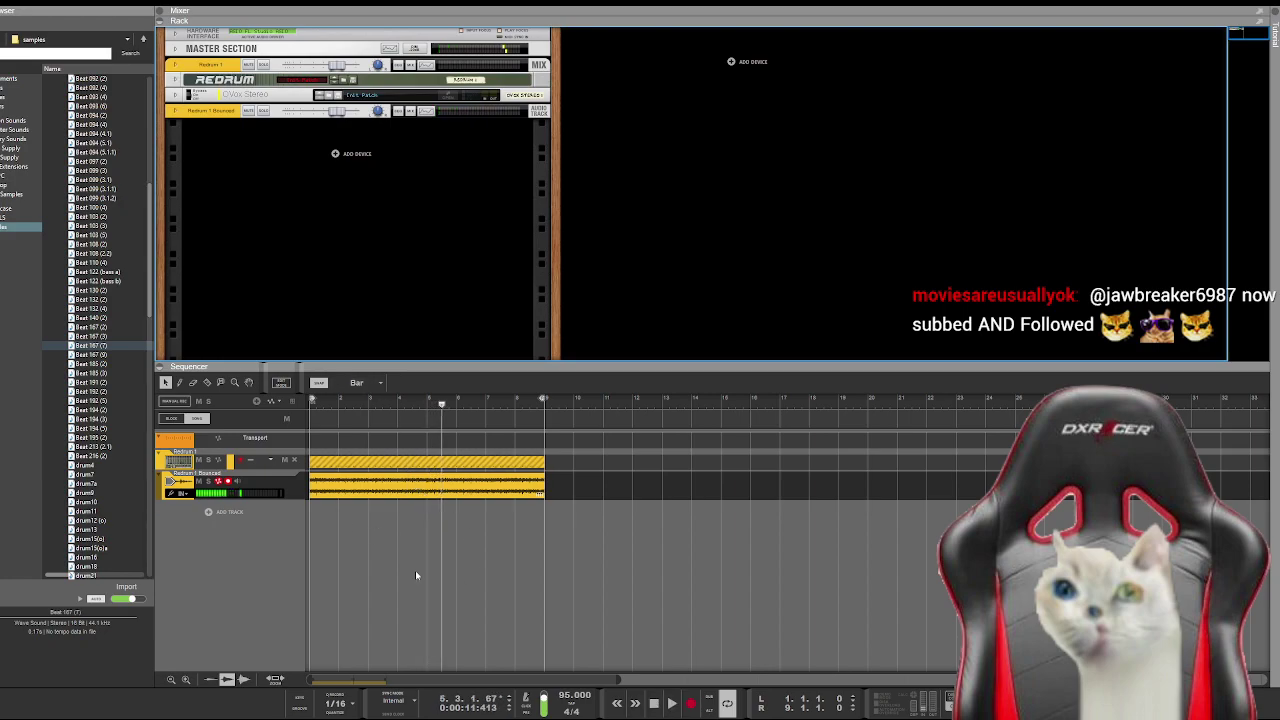
{"action": "key", "text": "Home"}
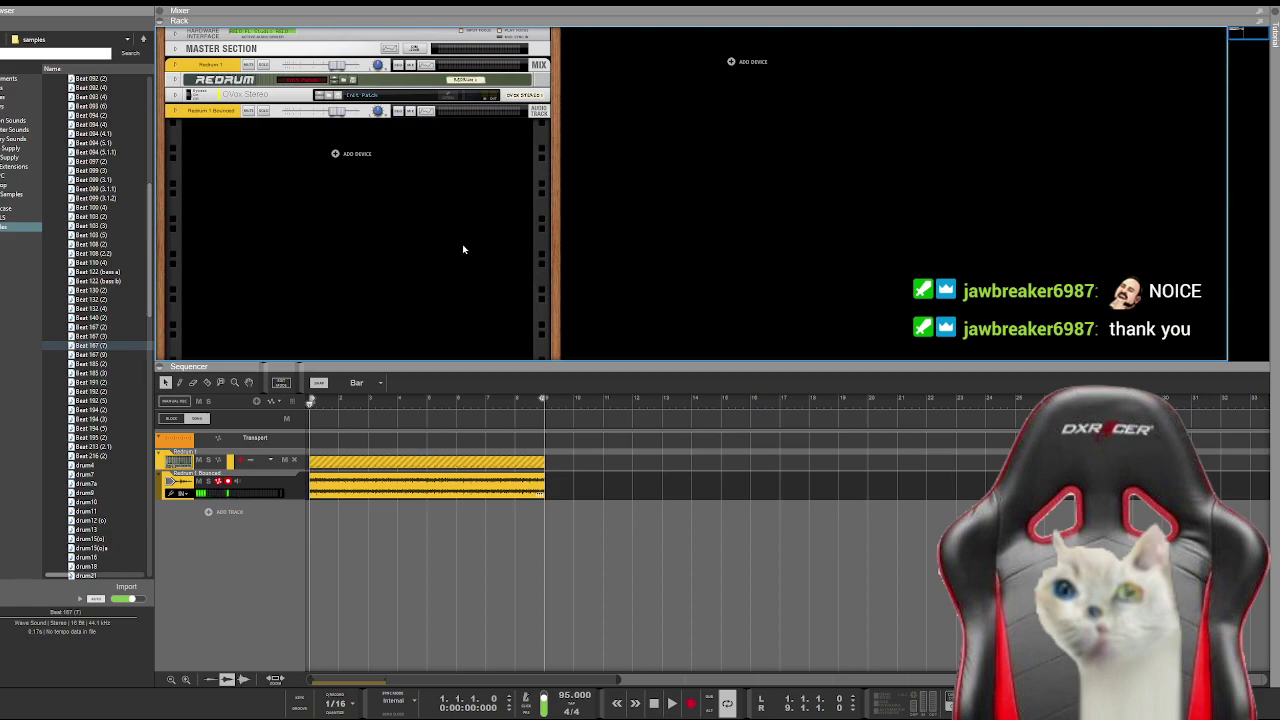
Step: Play the bounced loop briefly from the start and return the song position to the beginning
{"action": "key", "text": "space"}
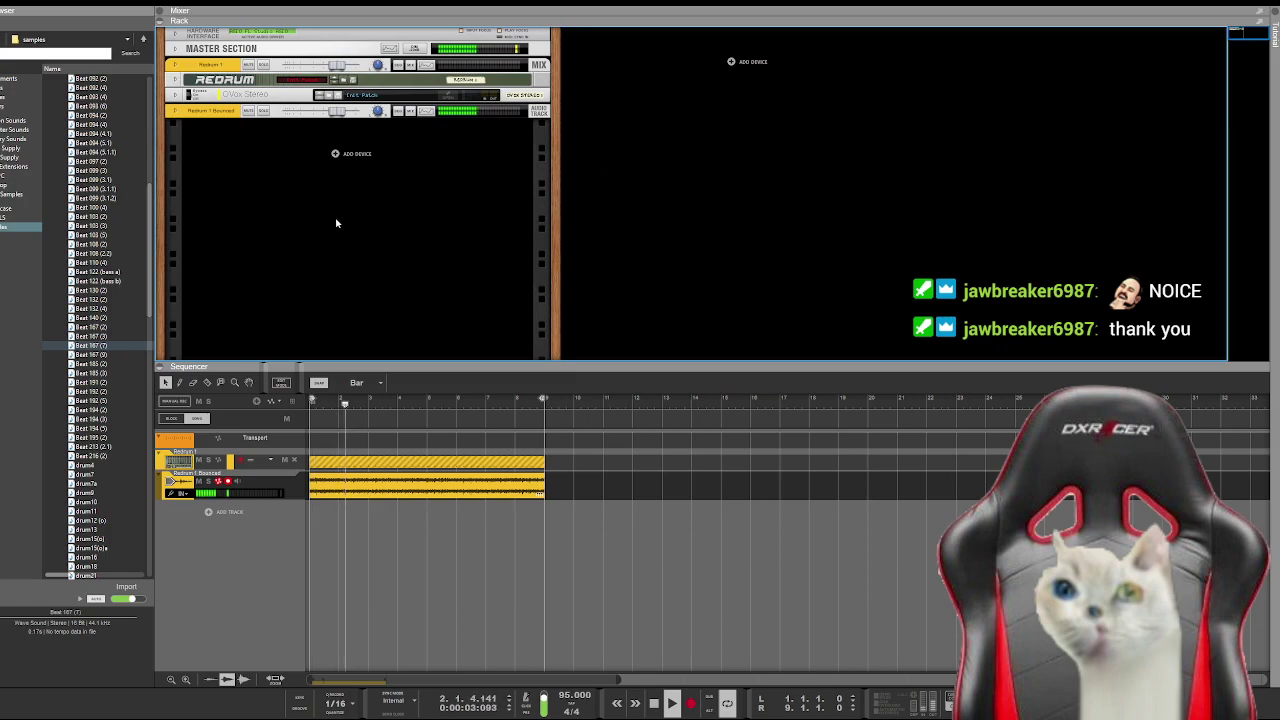
{"action": "key", "text": "space"}
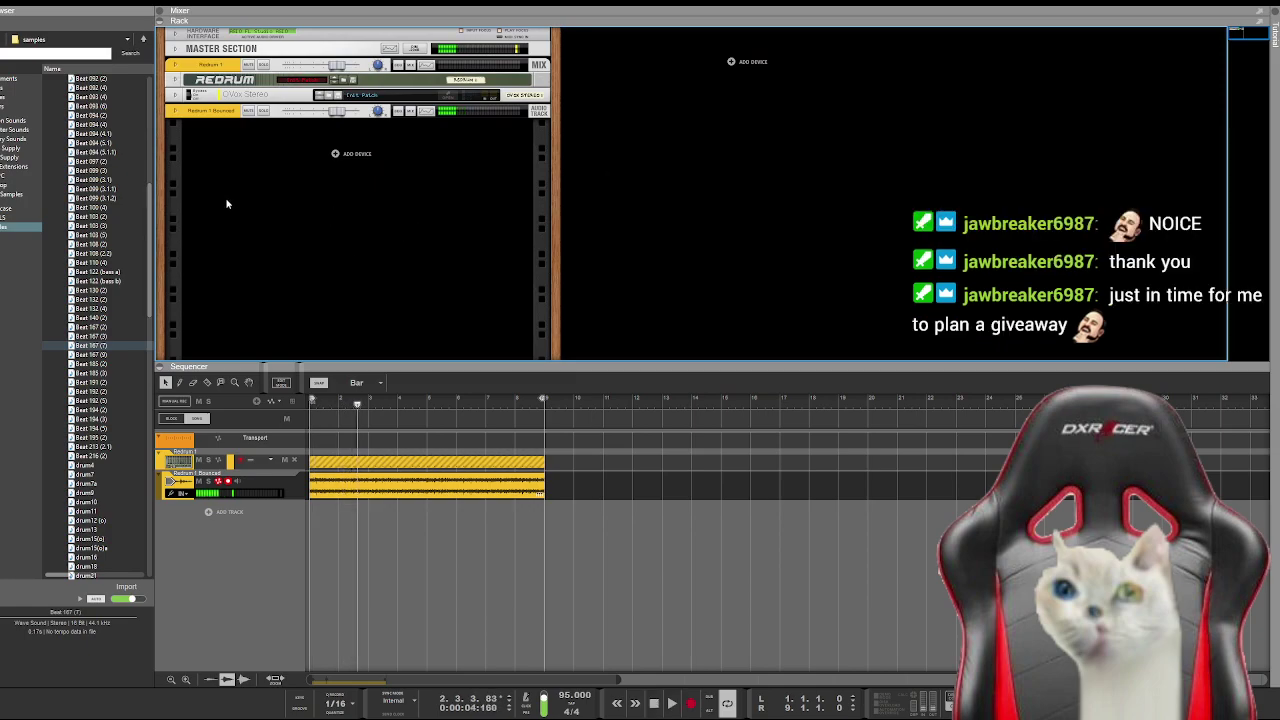
{"action": "key", "text": "Home"}
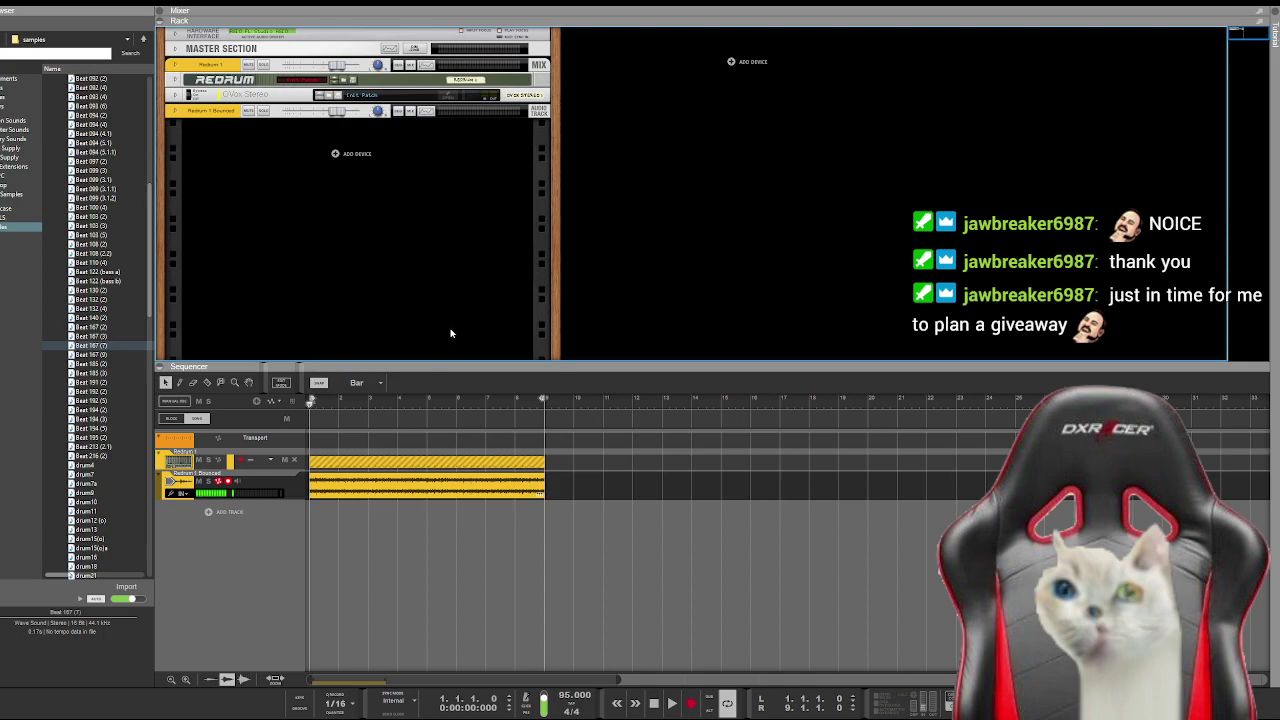
Step: Add a second Redrum below the Redrum 1 Bounced track, start playback, and begin browsing a sample for its first channel
{"action": "key", "text": "ctrl+v"}
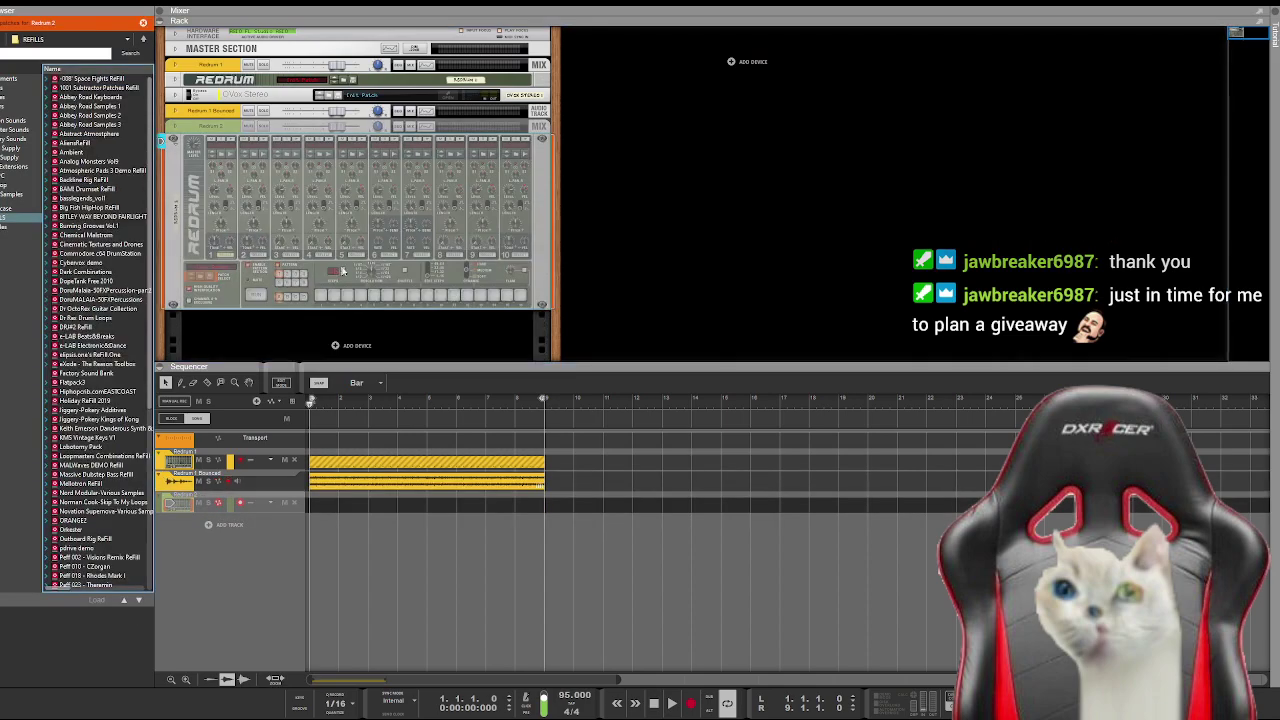
{"action": "key", "text": "space"}
{"action": "left_click", "coordinate": [208, 255]}
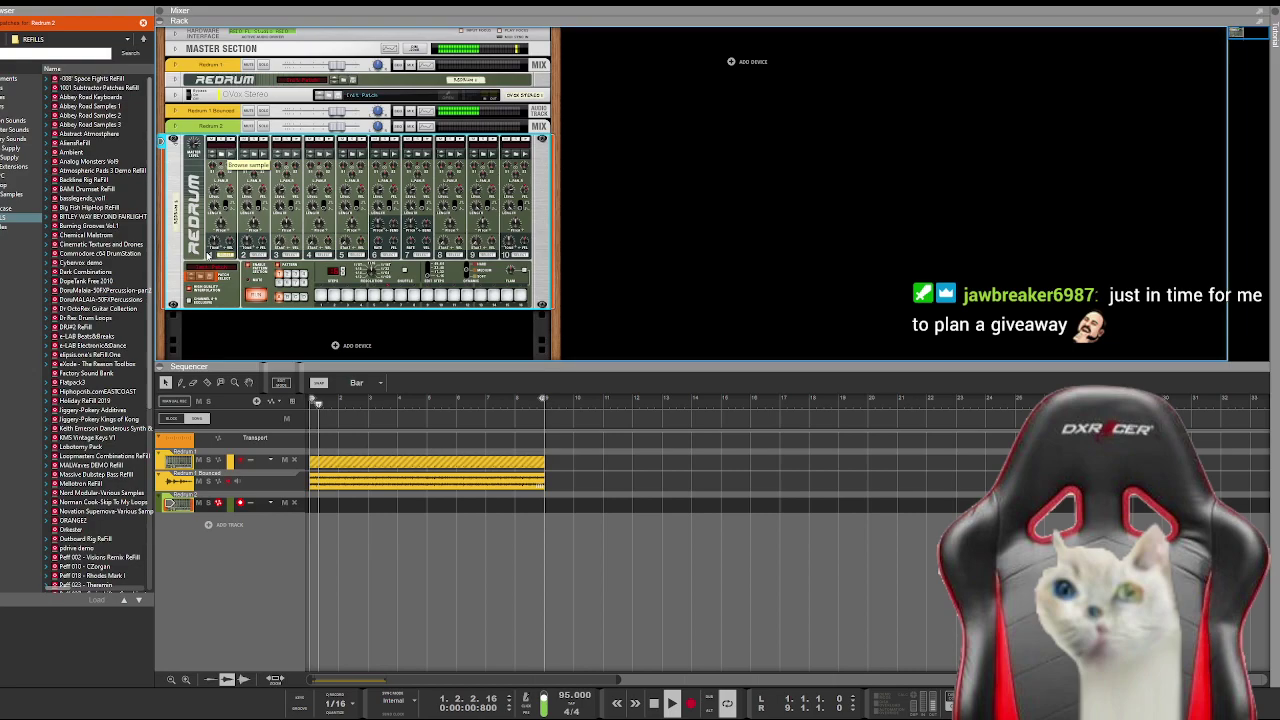
Step: Find the Kick folder under Destrogj Komputersounds Drum Hits in the samples location and choose KS_DH_Kick_CROSSADERS for channel 1
{"action": "left_click", "coordinate": [10, 227]}
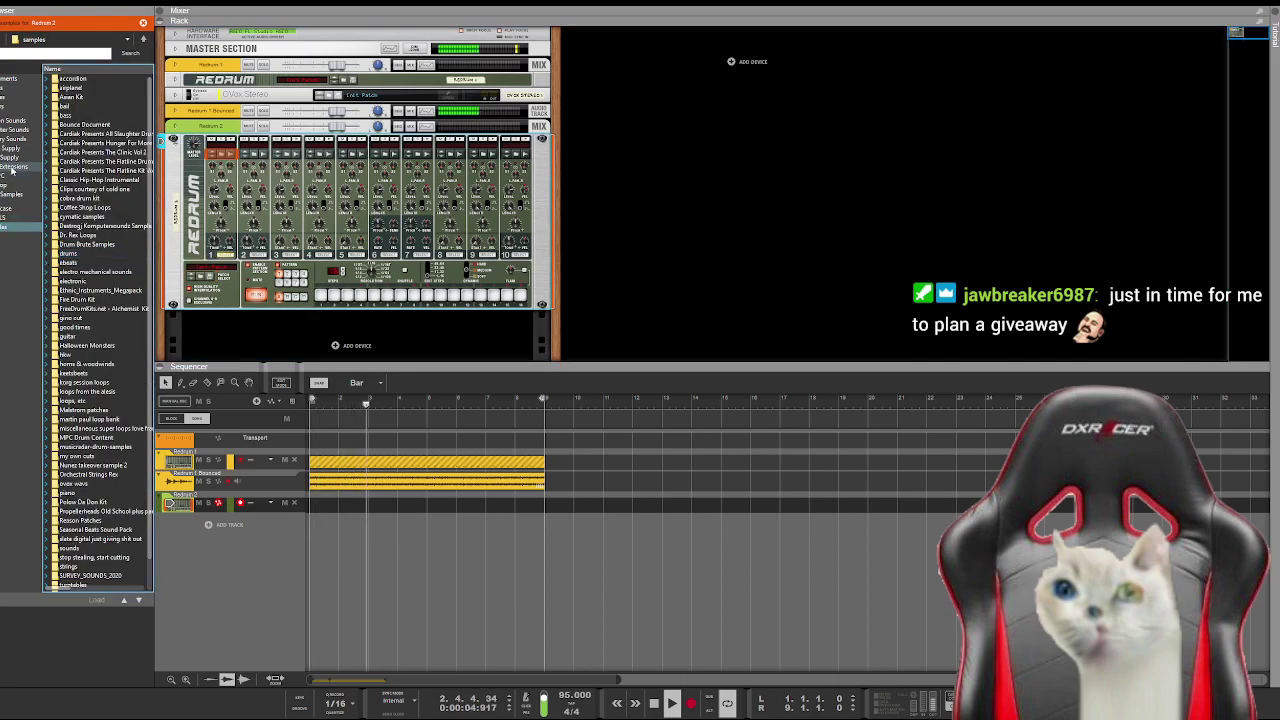
{"action": "double_click", "coordinate": [60, 227]}
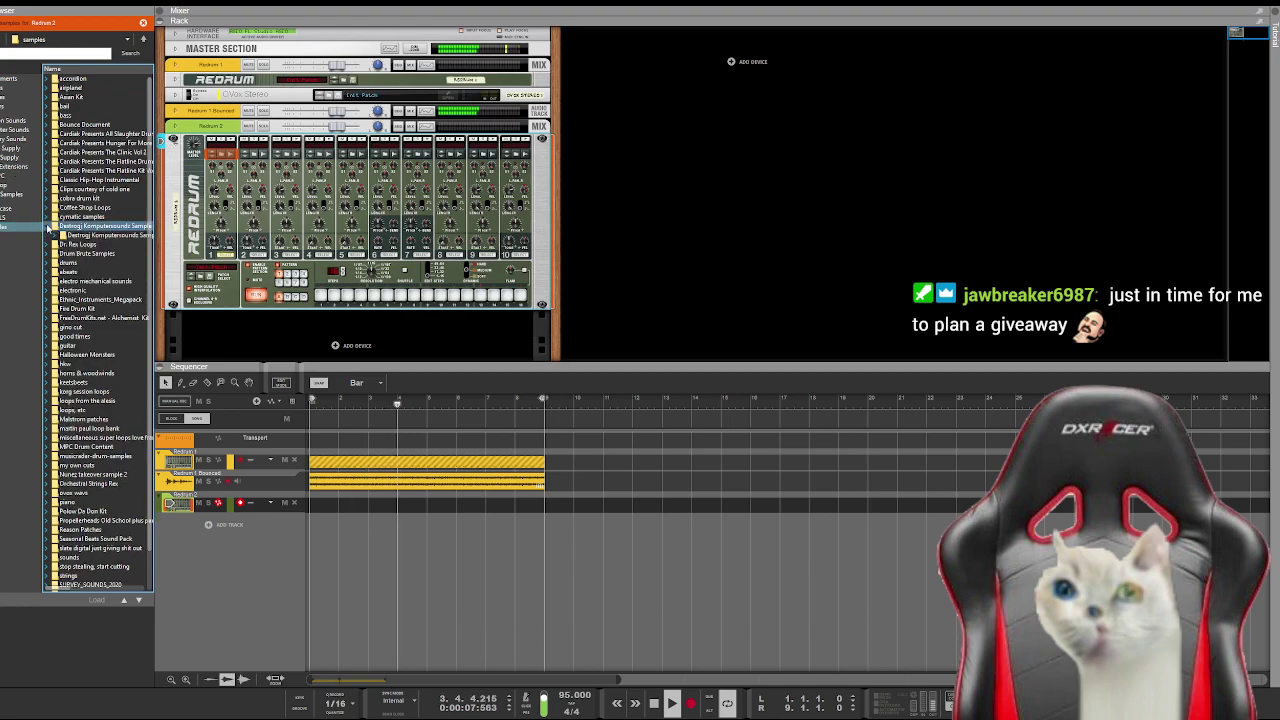
{"action": "left_click", "coordinate": [58, 236]}
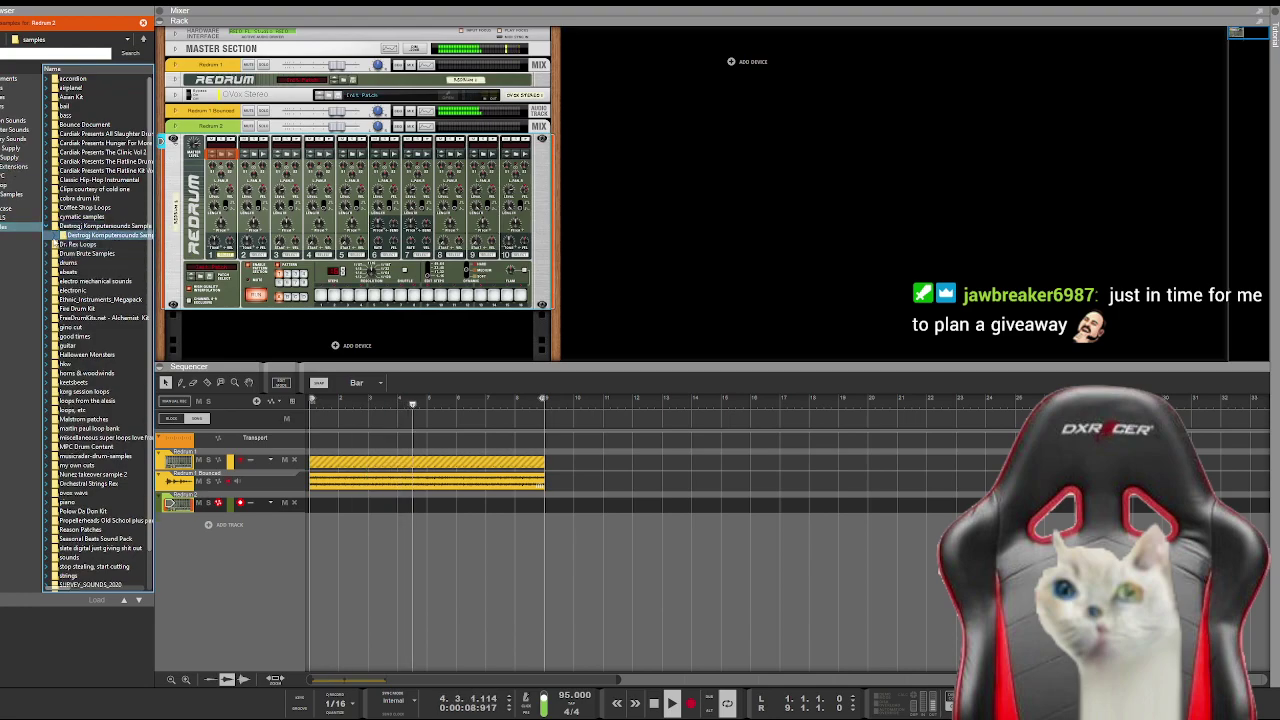
{"action": "left_click", "coordinate": [62, 236]}
{"action": "left_click", "coordinate": [66, 262]}
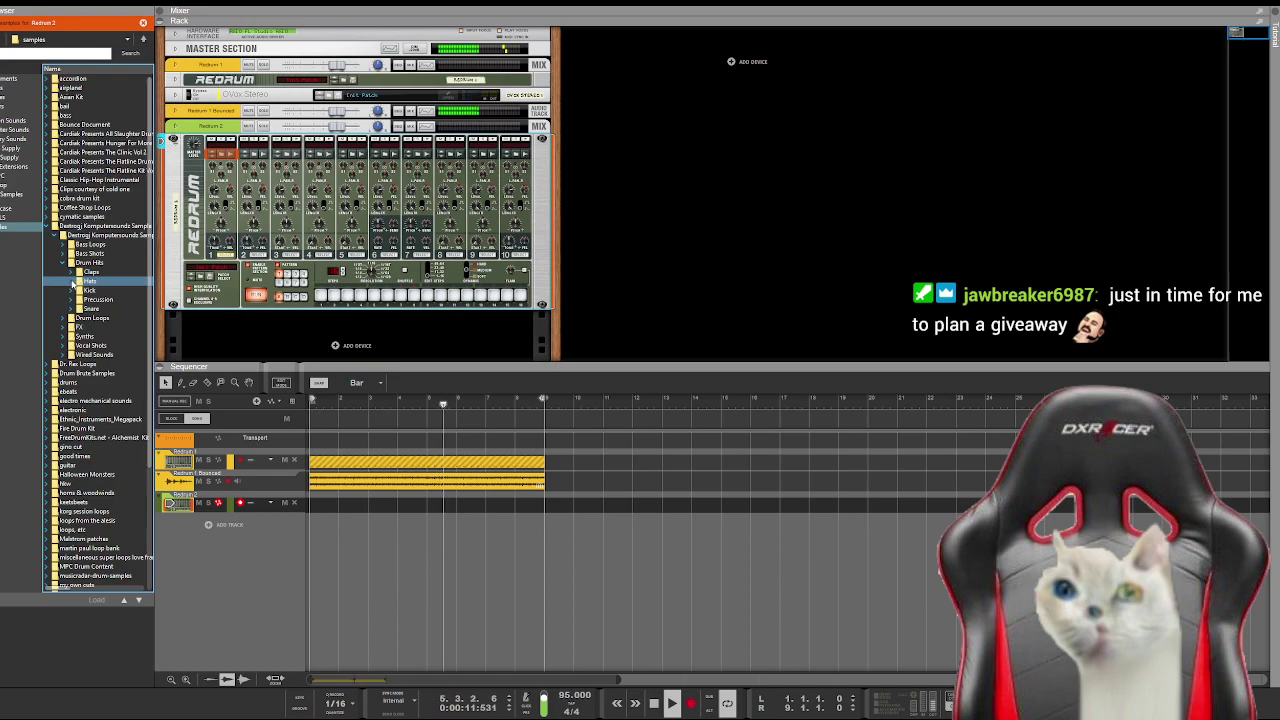
{"action": "left_click", "coordinate": [73, 290]}
{"action": "left_click", "coordinate": [112, 384]}
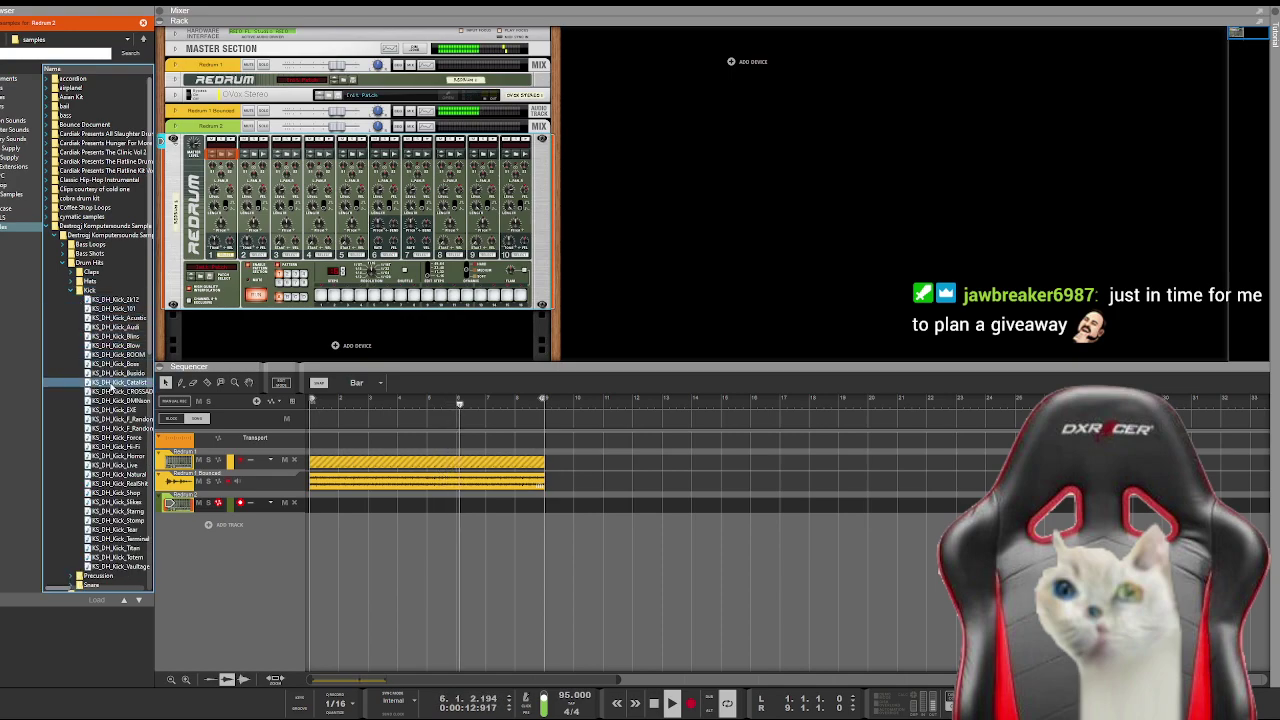
{"action": "left_click", "coordinate": [115, 392]}
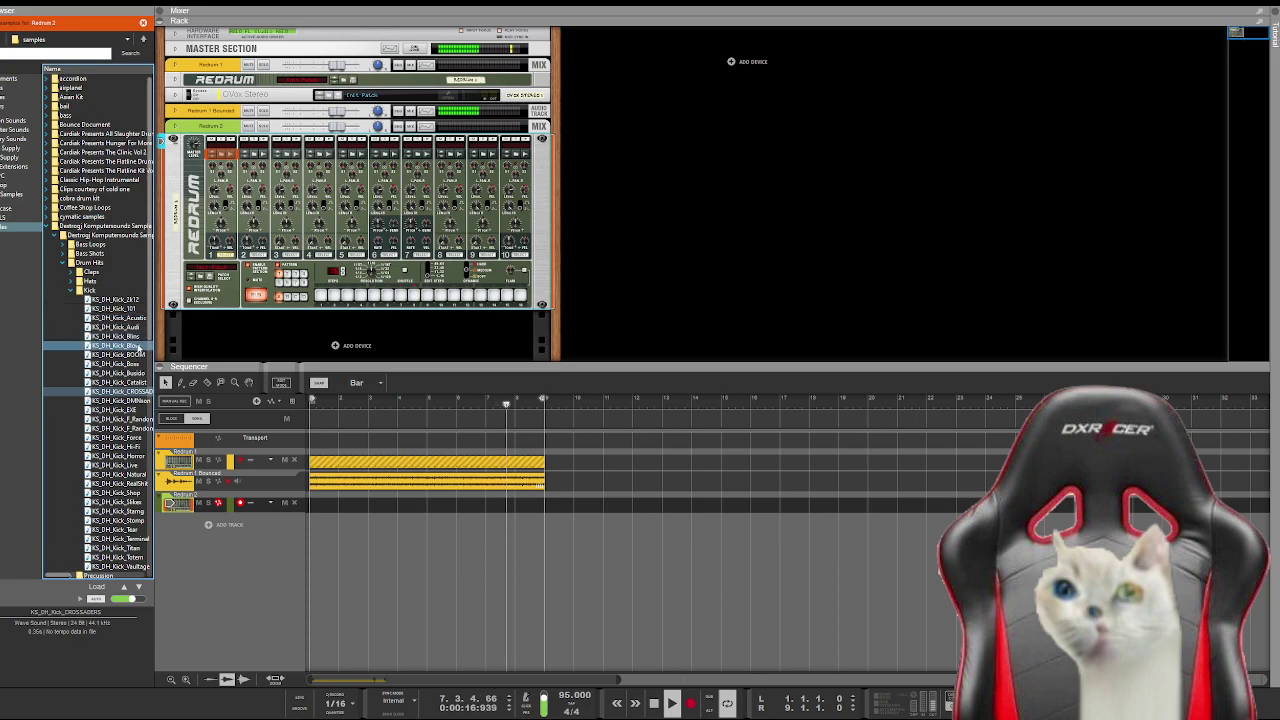
Step: Play the loop from bar 6, make Redrum 2 the active track, and return to the start
{"action": "scroll", "coordinate": [220, 180], "scroll_direction": "down", "scroll_amount": 1}
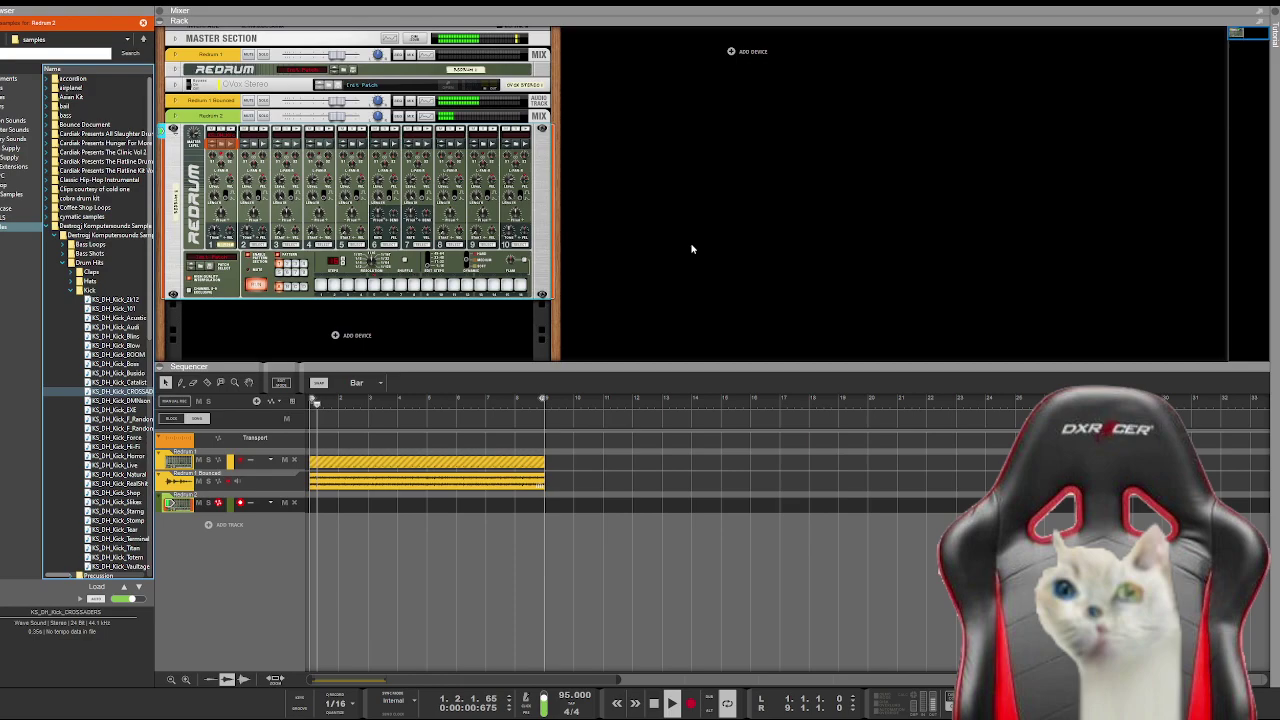
{"action": "key", "text": "space"}
{"action": "left_click", "coordinate": [455, 399]}
{"action": "key", "text": "space"}
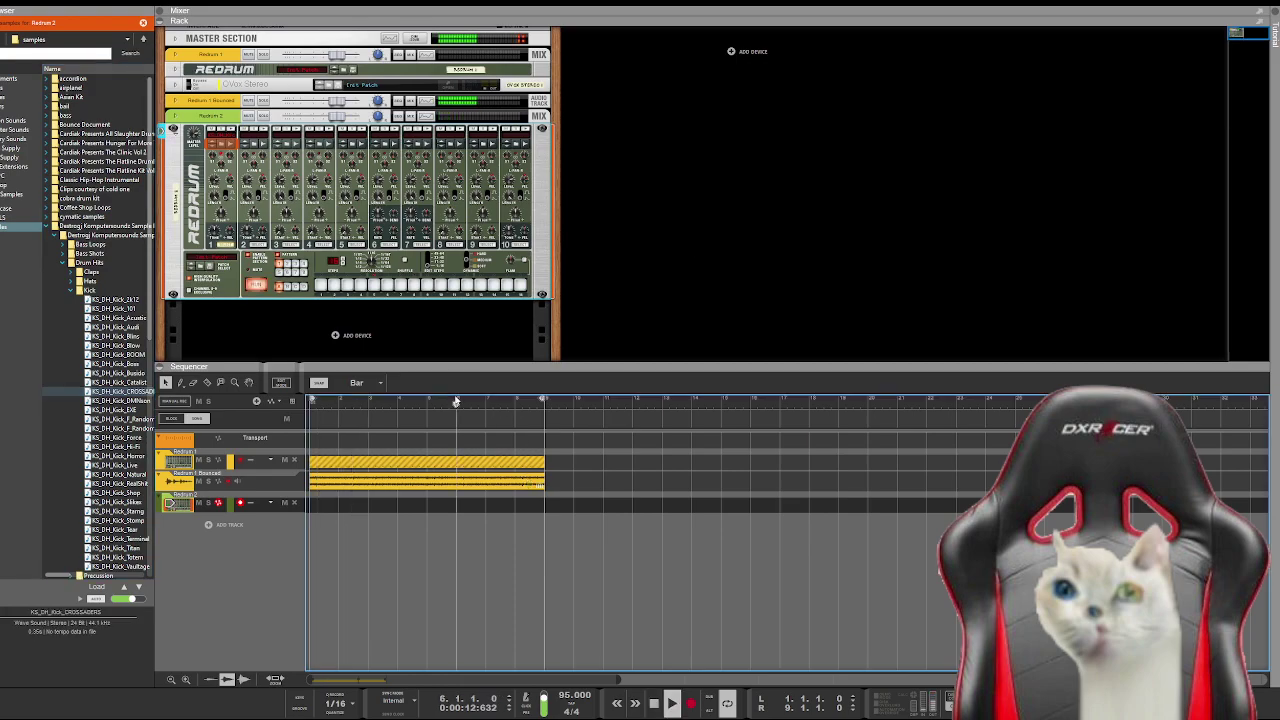
{"action": "left_click", "coordinate": [530, 484]}
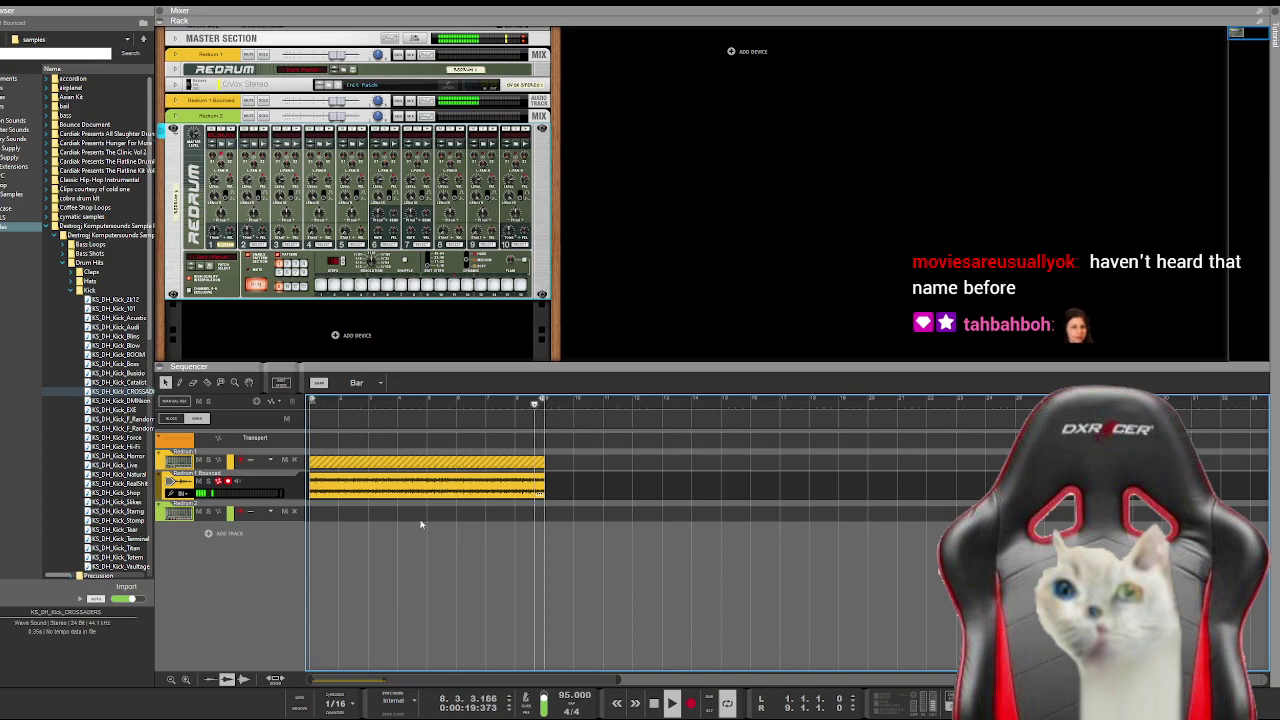
{"action": "left_click", "coordinate": [198, 512]}
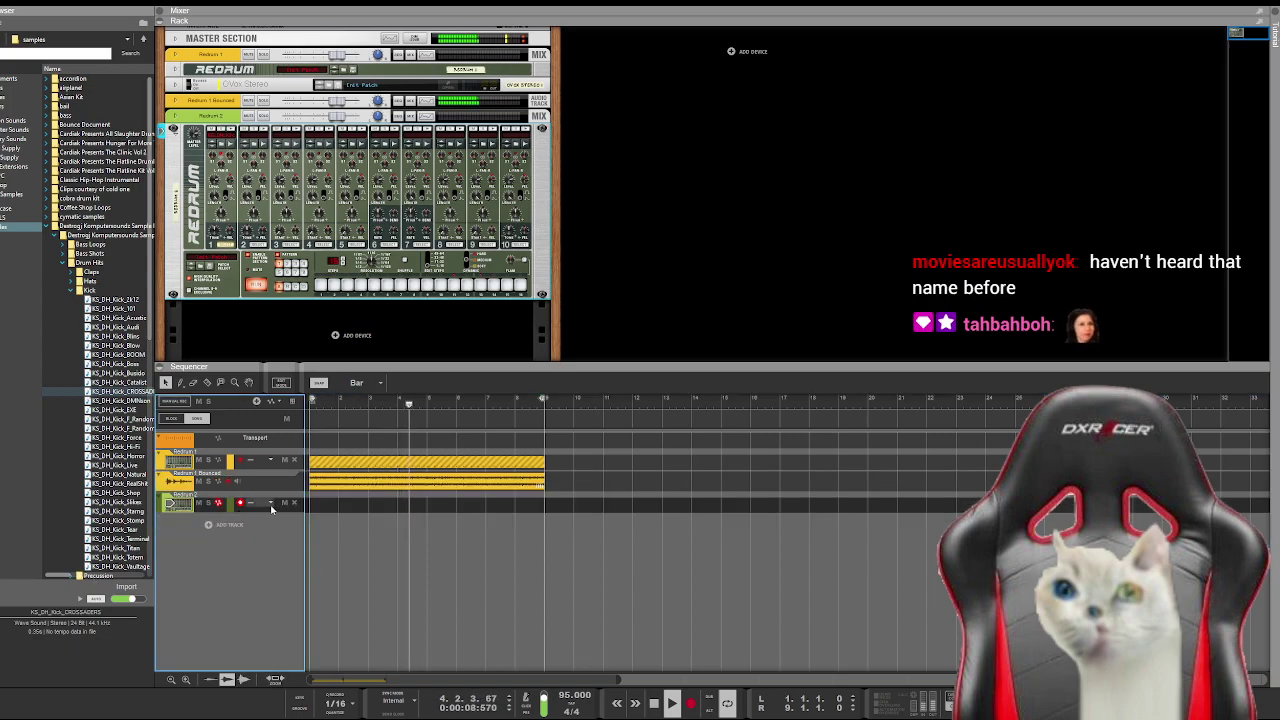
{"action": "key", "text": "space"}
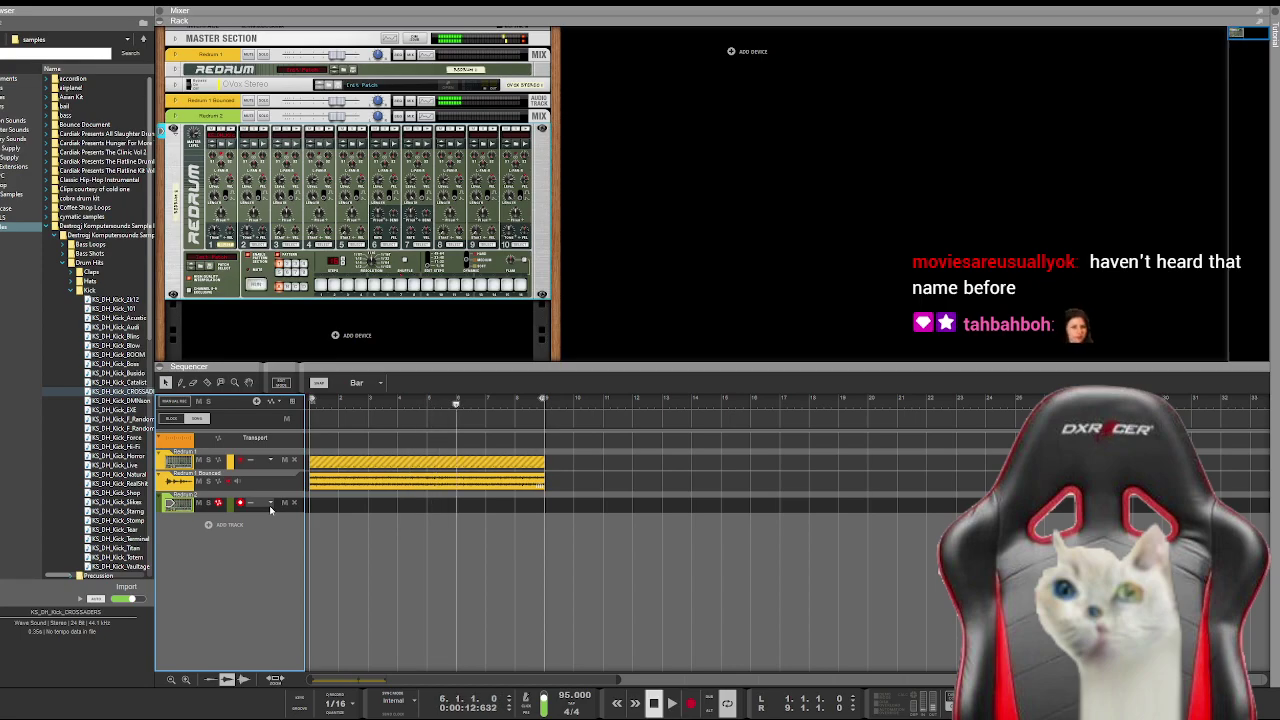
{"action": "key", "text": "KP_0"}
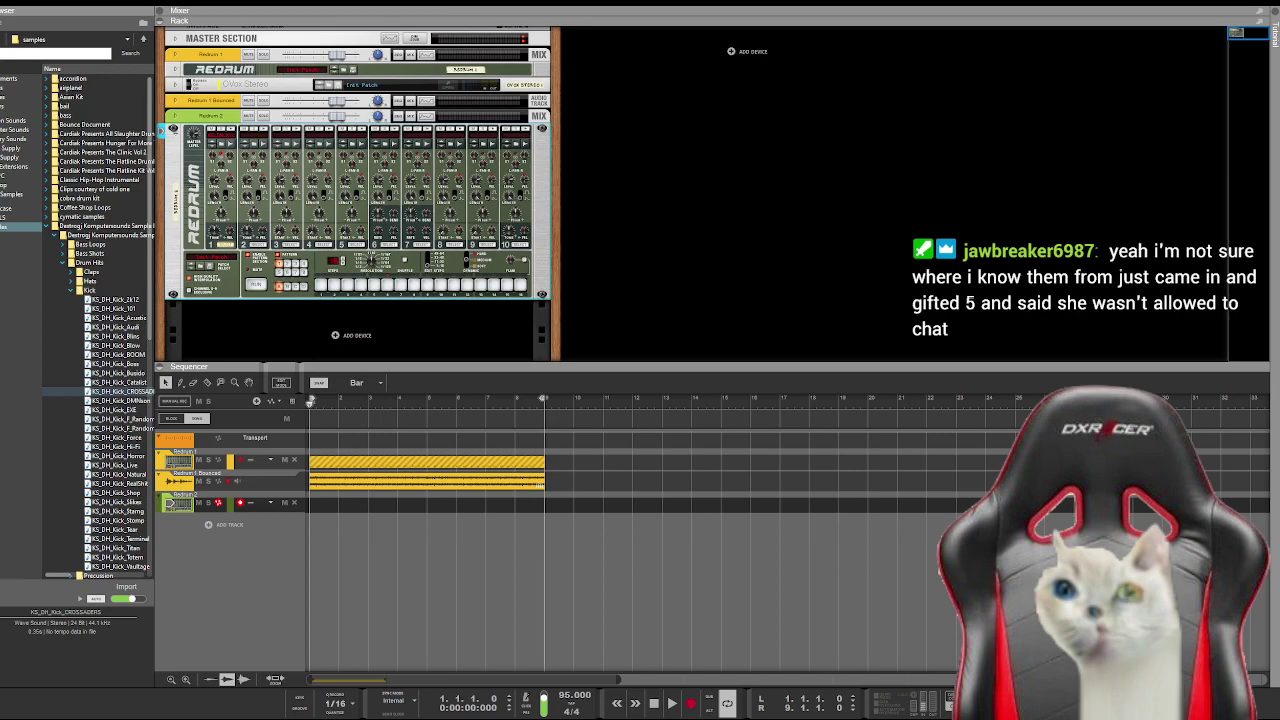
Step: Focus the second Redrum in the rack and play the bounced loop from the start to try the kick over it
{"action": "left_click", "coordinate": [570, 632]}
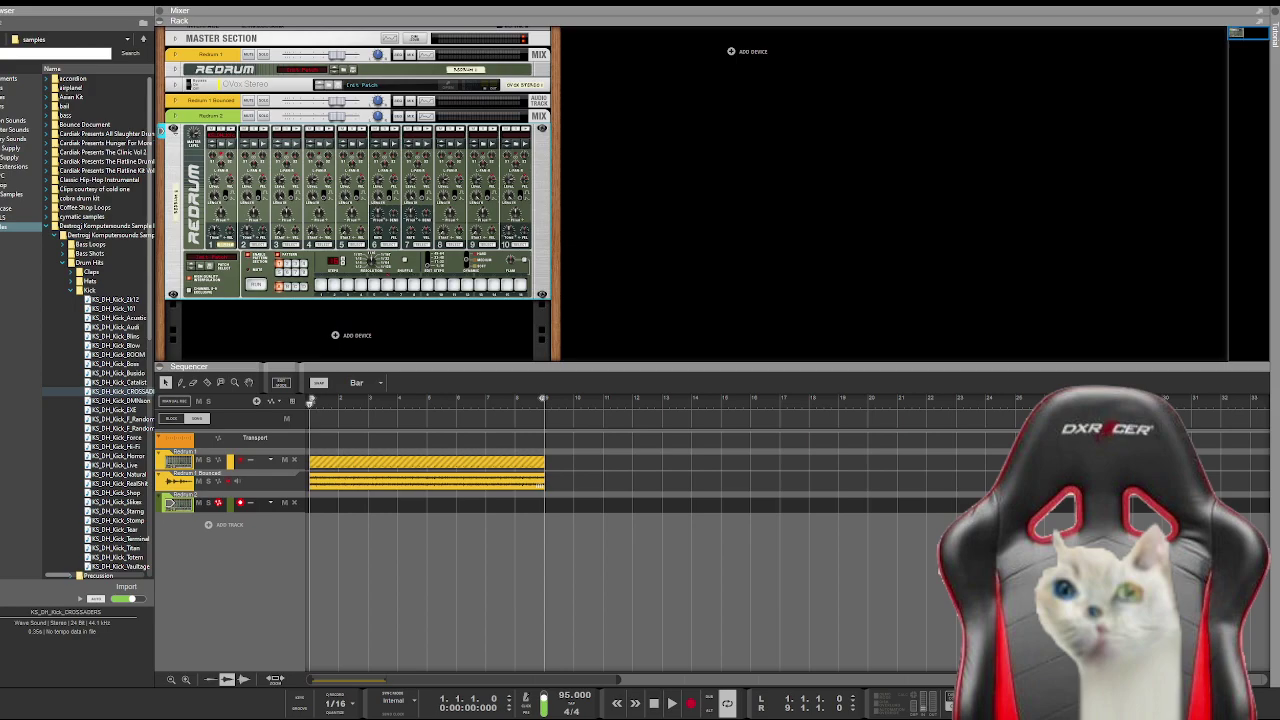
{"action": "left_click", "coordinate": [759, 189]}
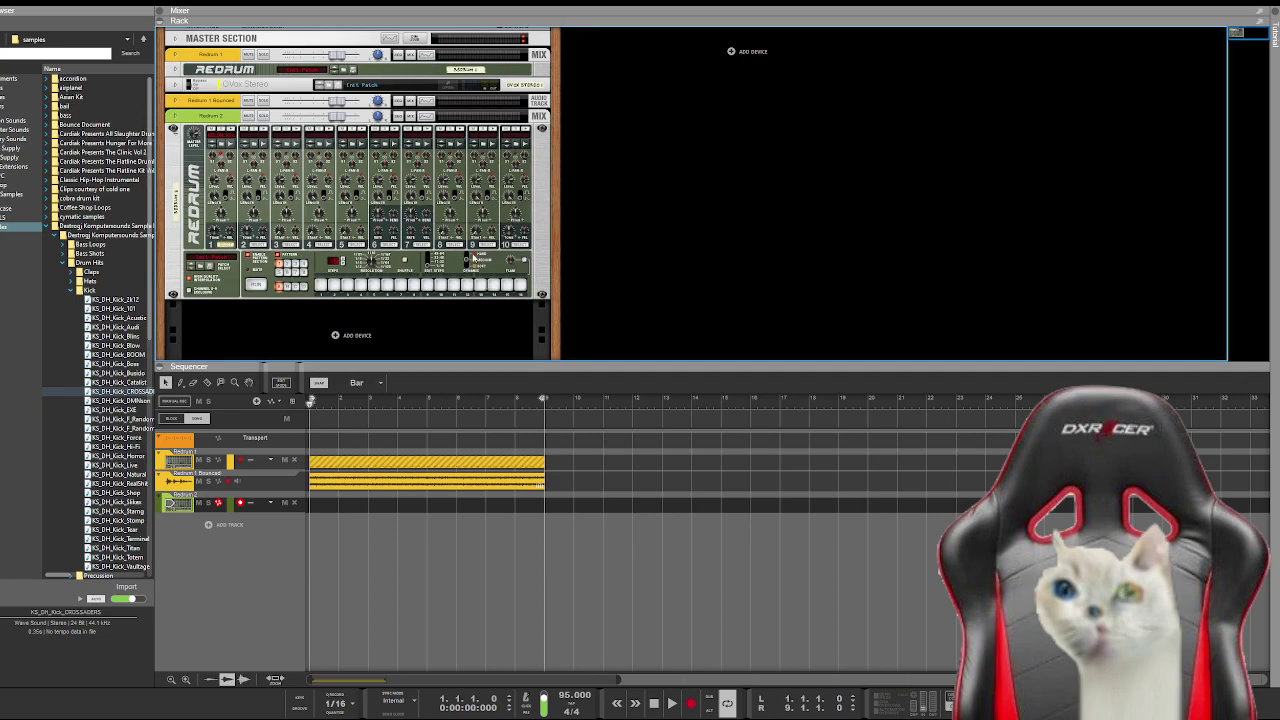
{"action": "left_click", "coordinate": [340, 205]}
{"action": "key", "text": "space"}
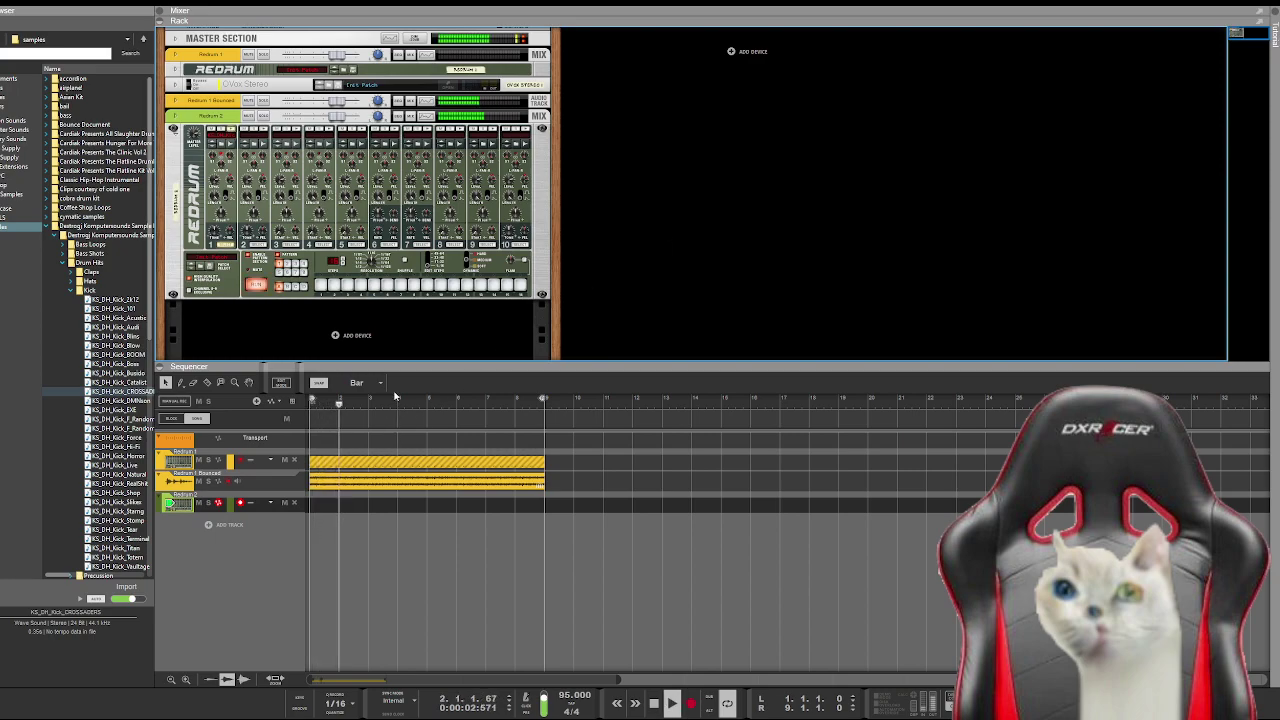
{"action": "left_click", "coordinate": [248, 144]}
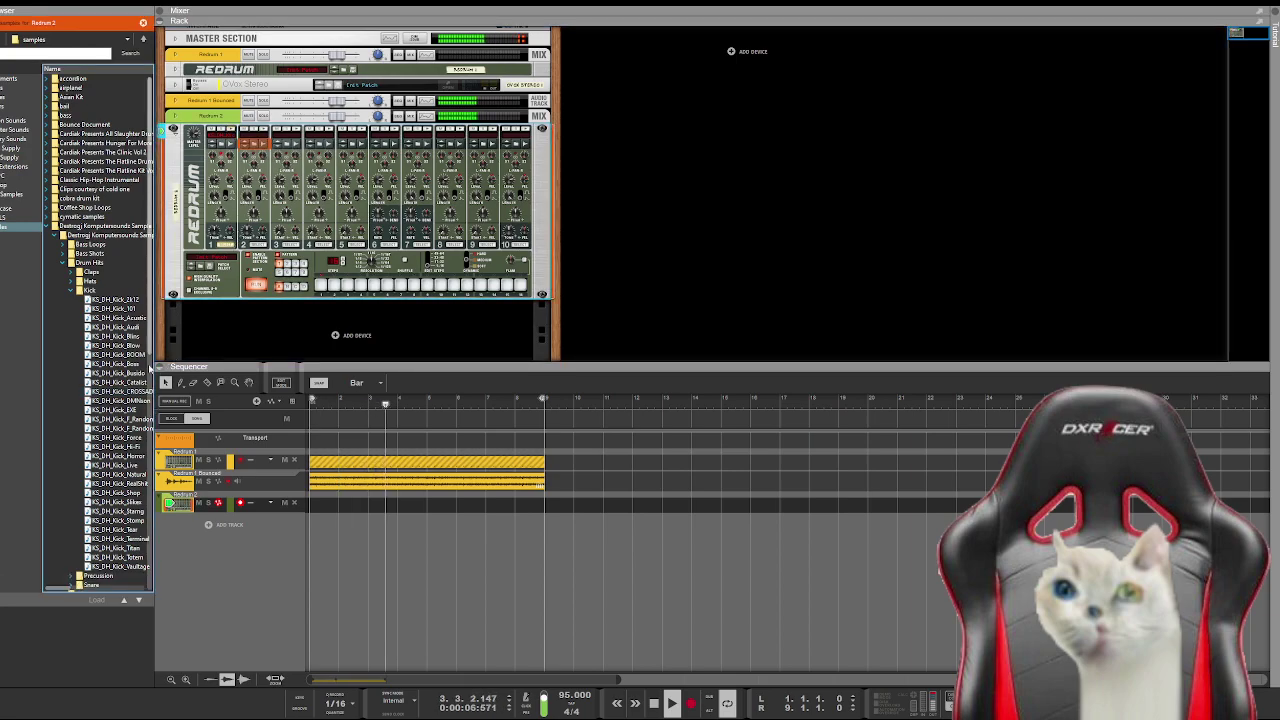
{"action": "left_click", "coordinate": [79, 290]}
{"action": "left_click", "coordinate": [95, 308]}
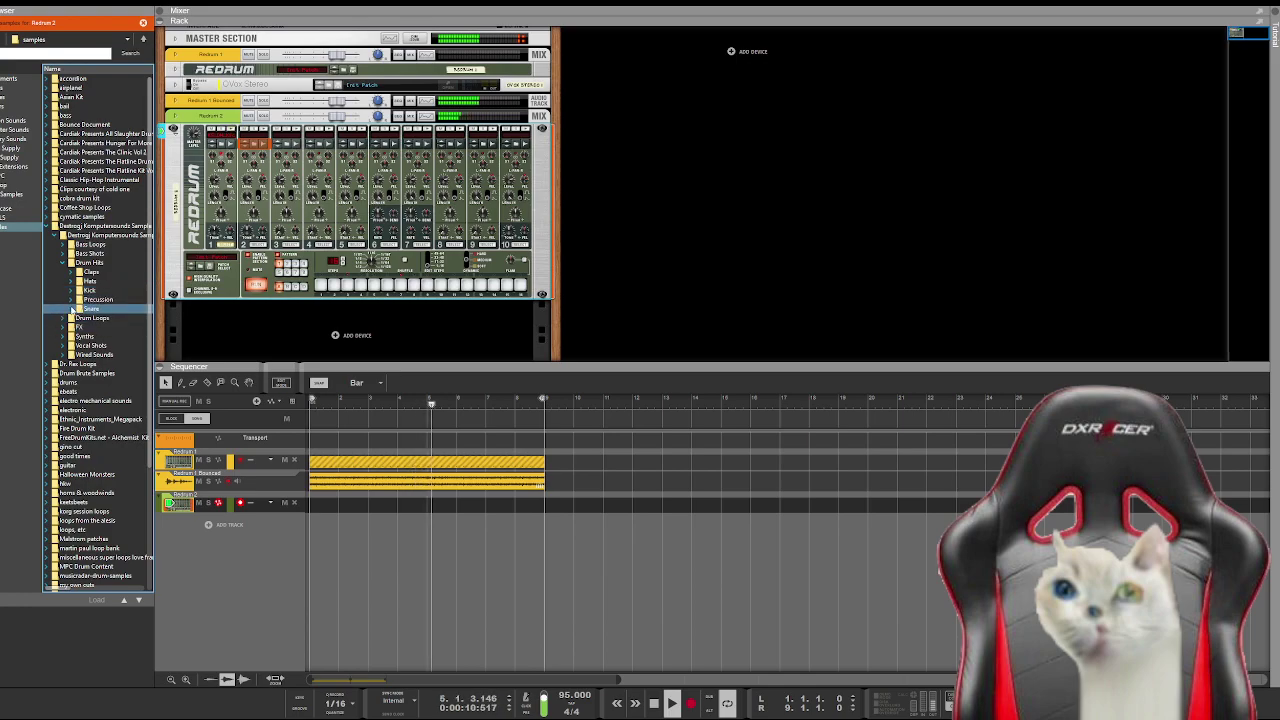
{"action": "left_click", "coordinate": [72, 308]}
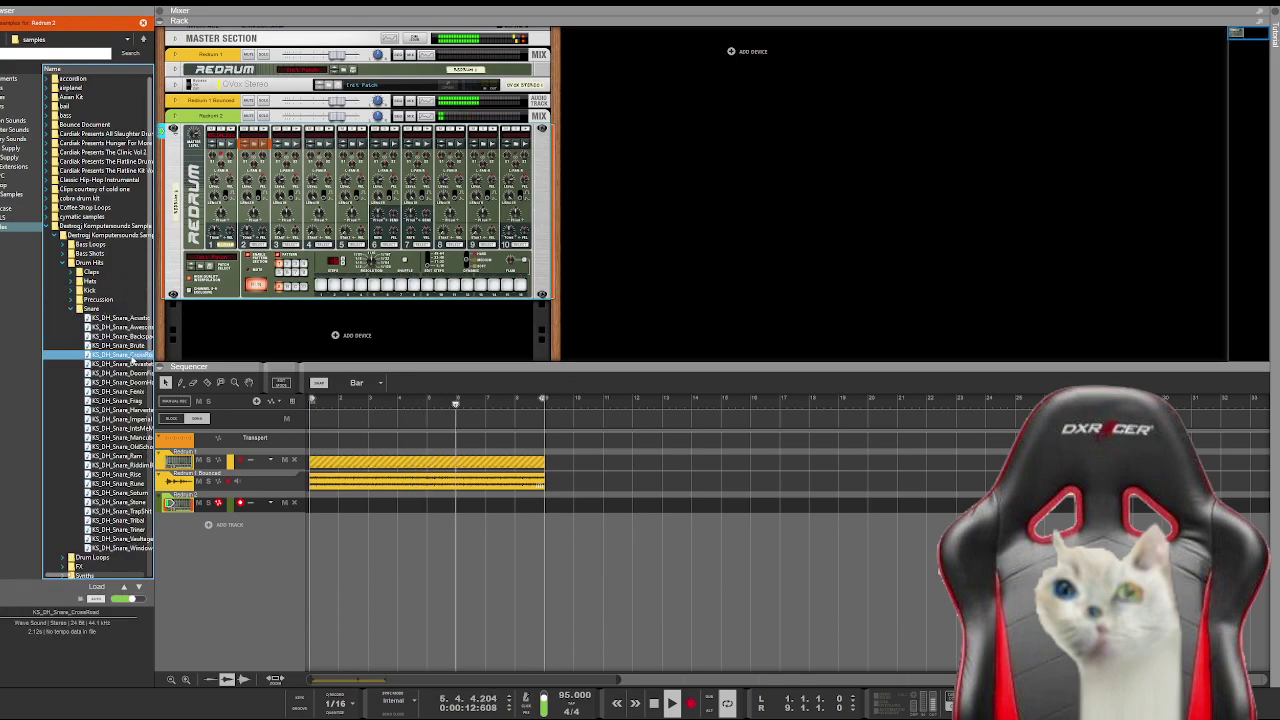
Step: Audition the Destrogj snare samples over the running loop and choose KS_DH_Snare_Rune for channel 2
{"action": "left_click", "coordinate": [128, 374]}
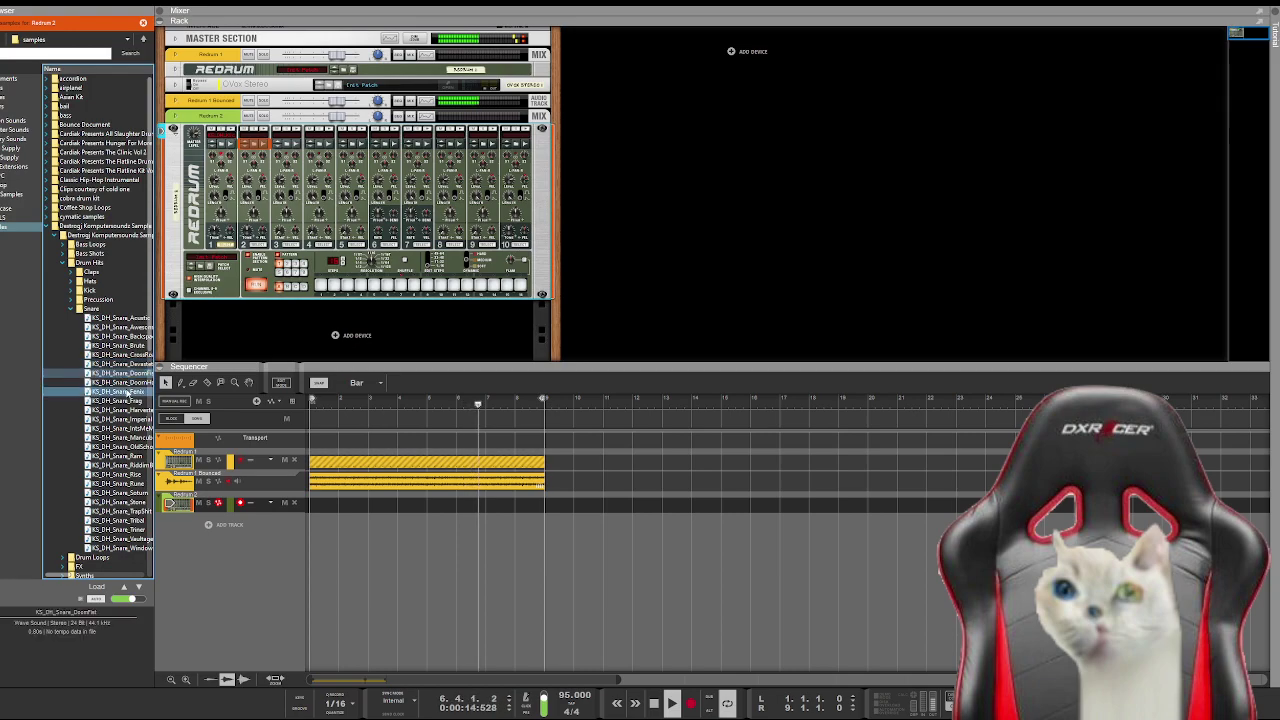
{"action": "left_click", "coordinate": [120, 428]}
{"action": "left_click", "coordinate": [121, 448]}
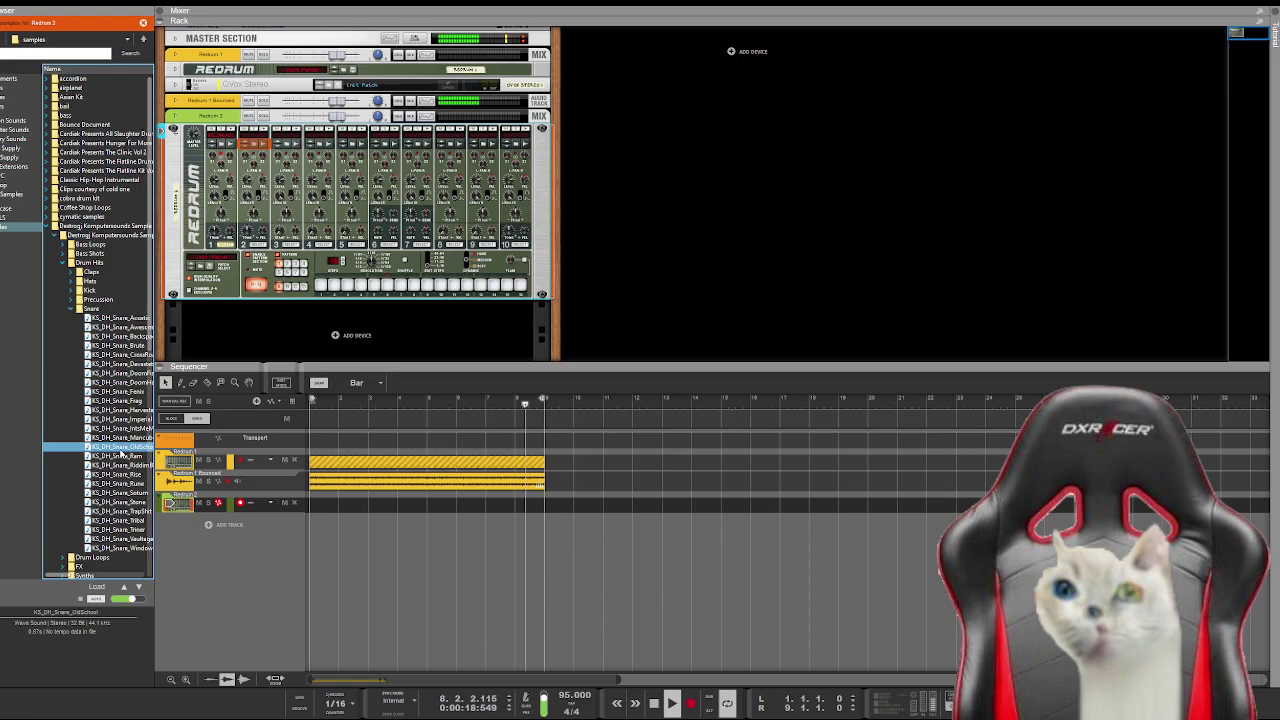
{"action": "left_click", "coordinate": [120, 455]}
{"action": "left_click", "coordinate": [121, 465]}
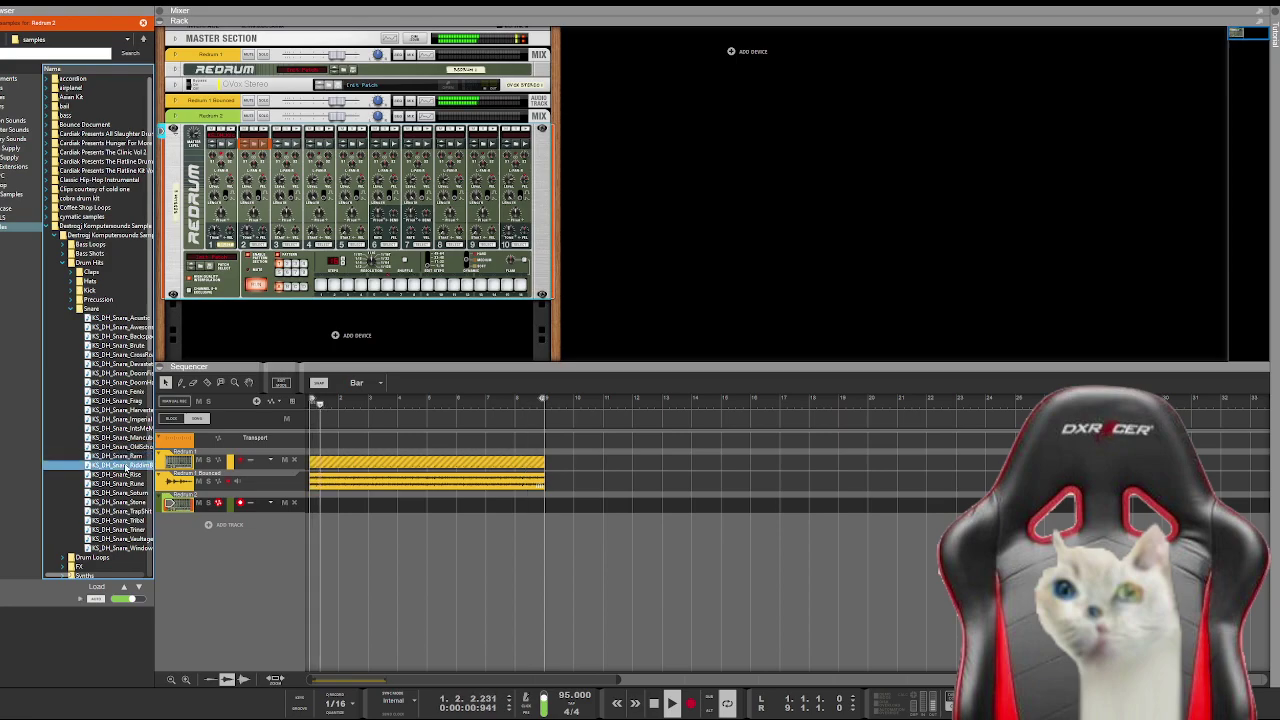
{"action": "left_click", "coordinate": [121, 474]}
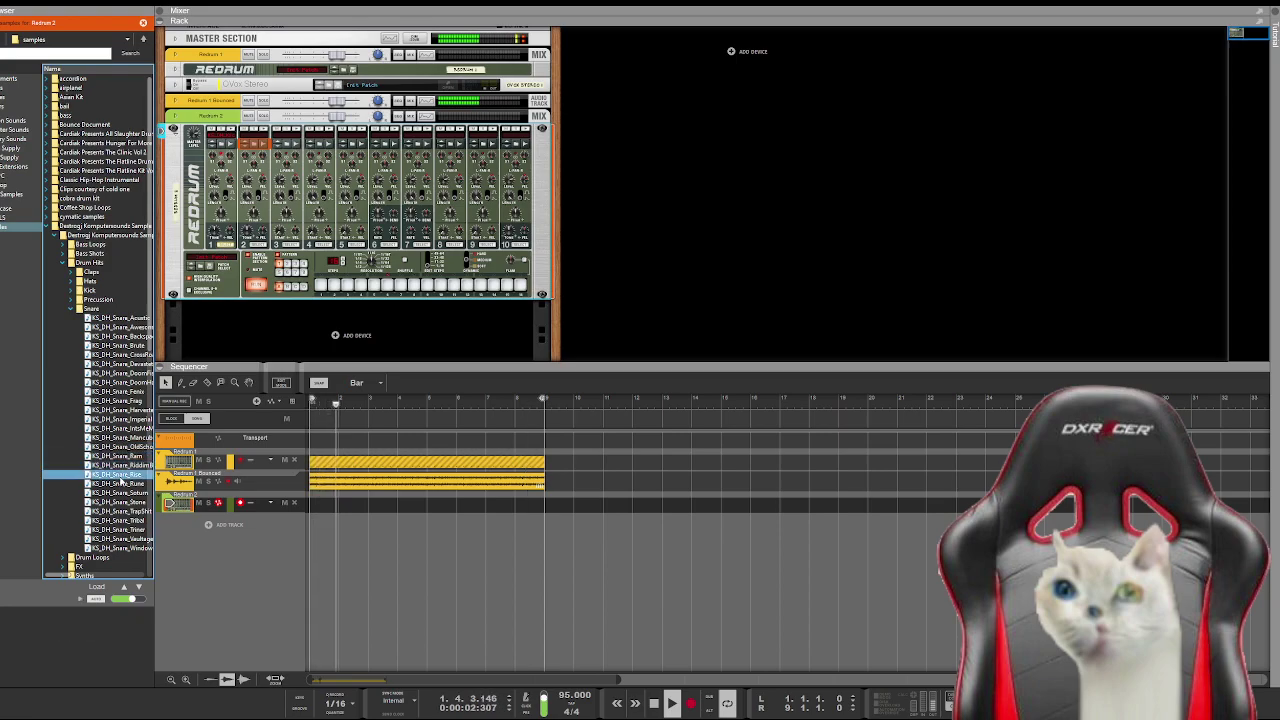
{"action": "left_click", "coordinate": [121, 483]}
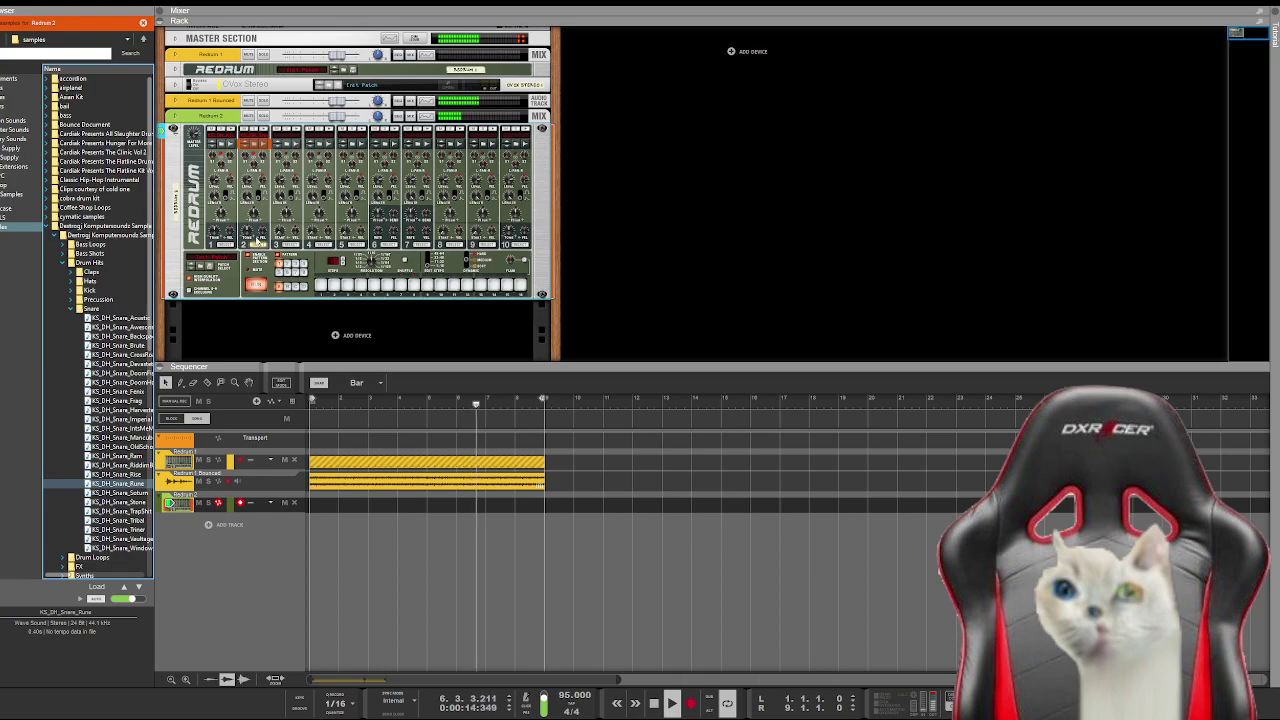
Step: Focus the second Redrum to rehearse over the loop, stop playback, and return to the start
{"action": "left_click", "coordinate": [247, 230]}
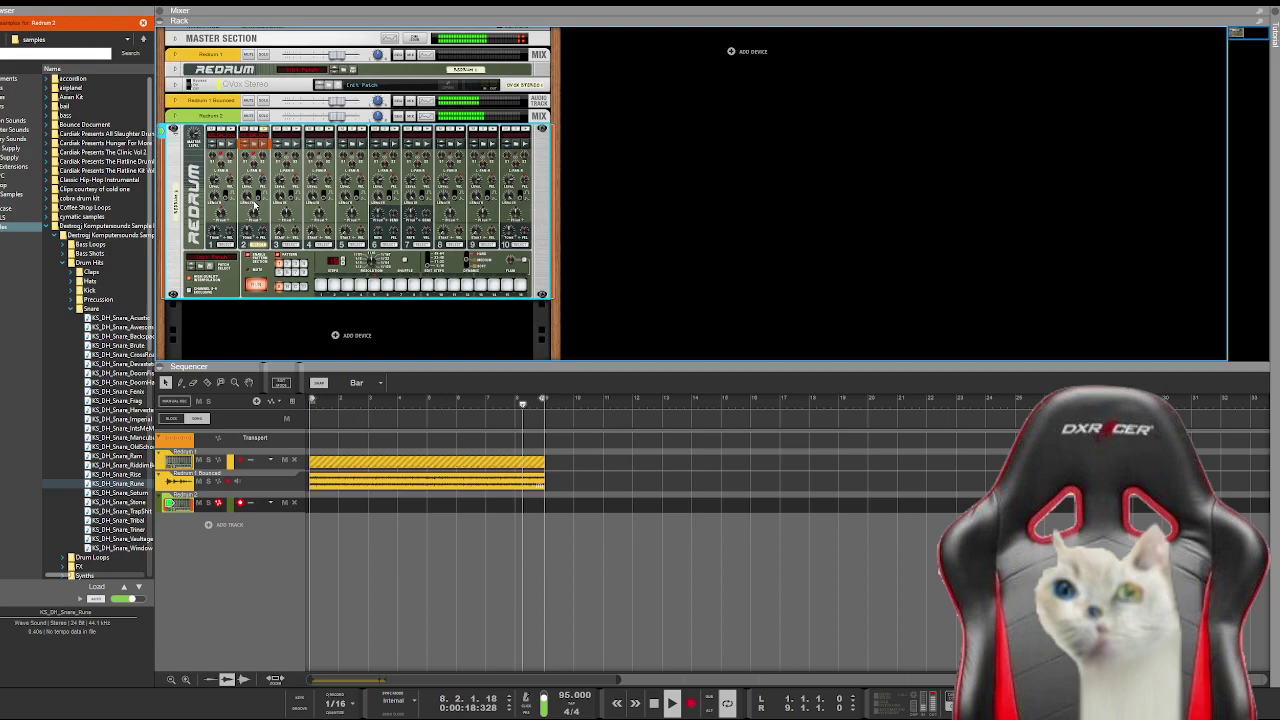
{"action": "key", "text": "Home"}
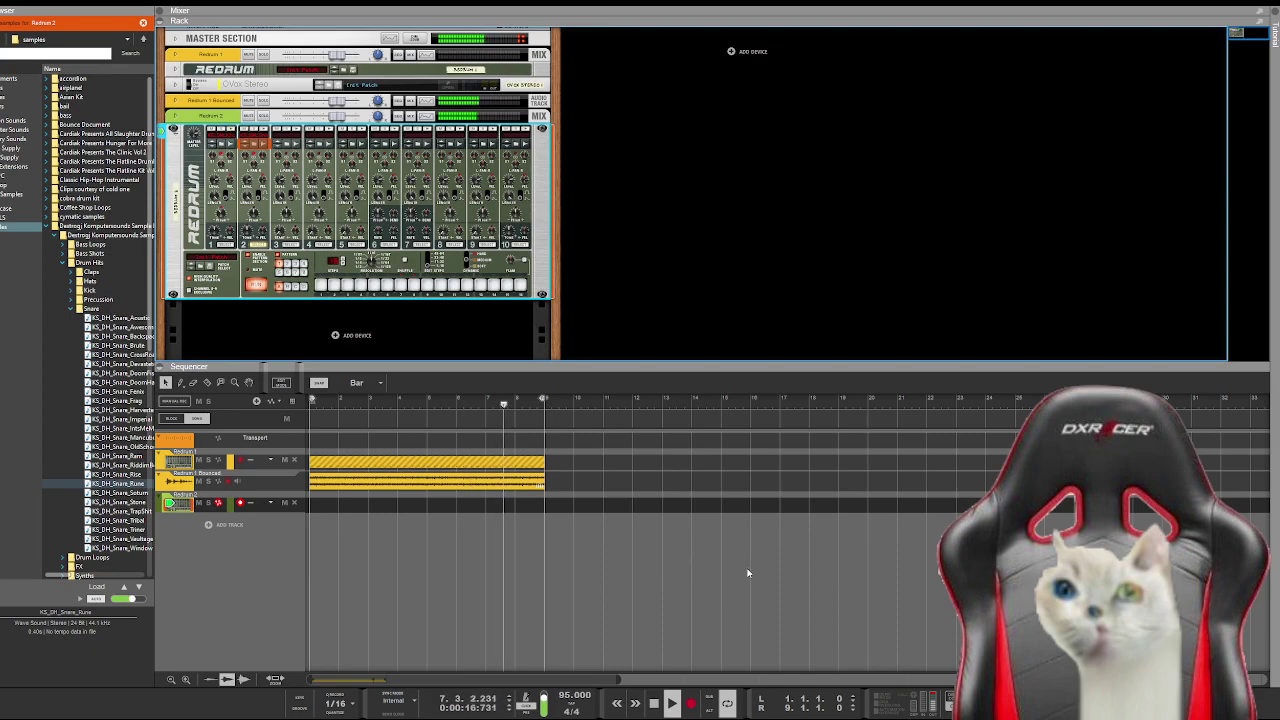
{"action": "key", "text": "space"}
{"action": "left_click", "coordinate": [694, 484]}
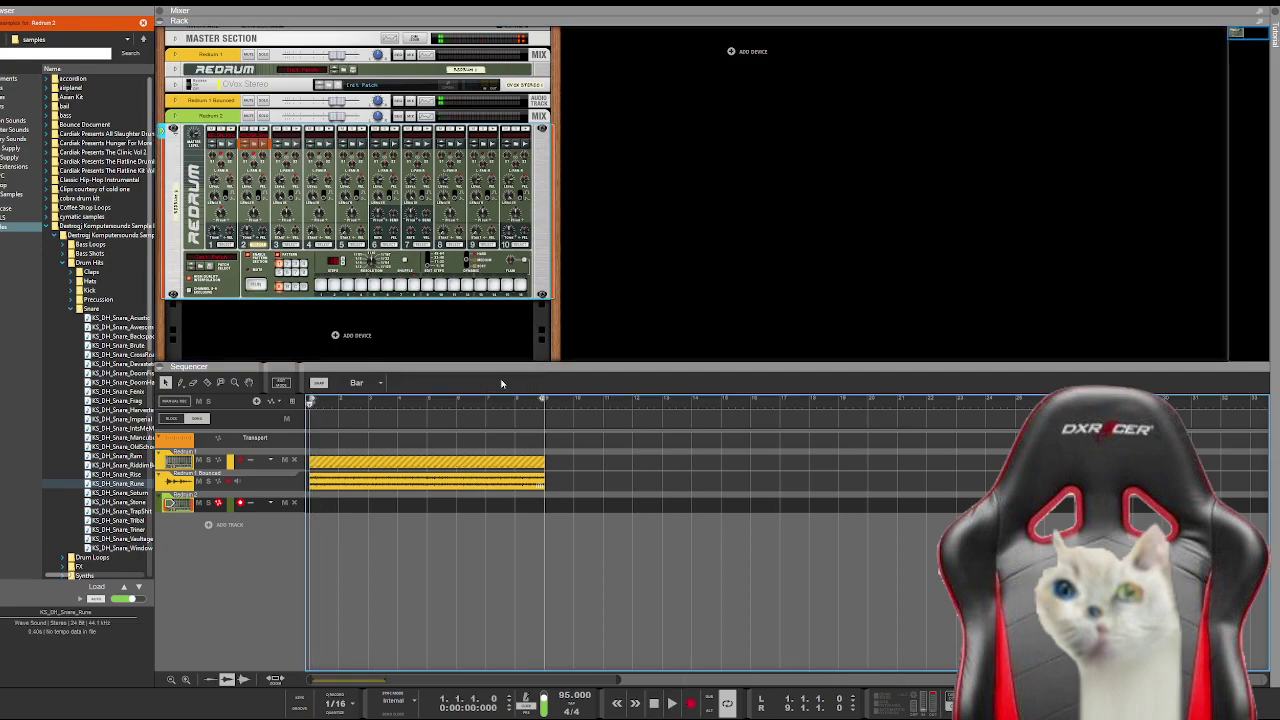
Step: Record an 8-bar kick and snare part on the Redrum 2 track from bar 1, deselect the clip, and play it back
{"action": "left_click", "coordinate": [690, 703]}
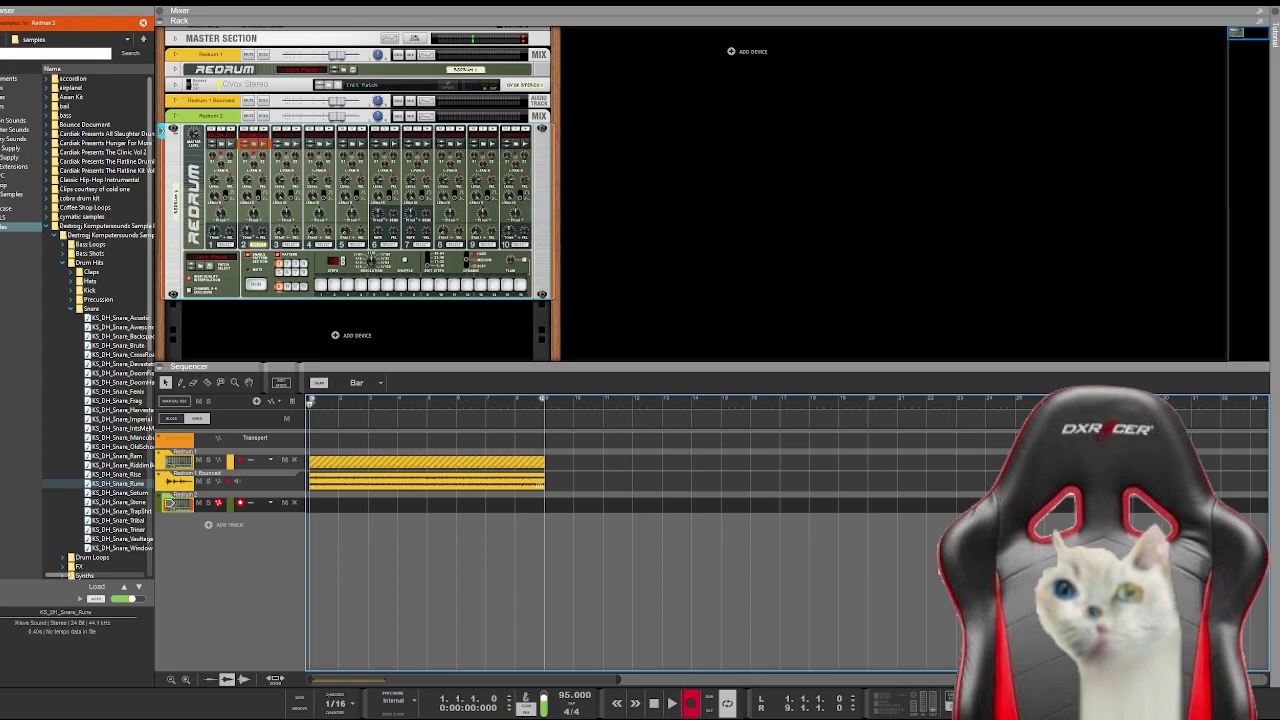
{"action": "key", "text": "space"}
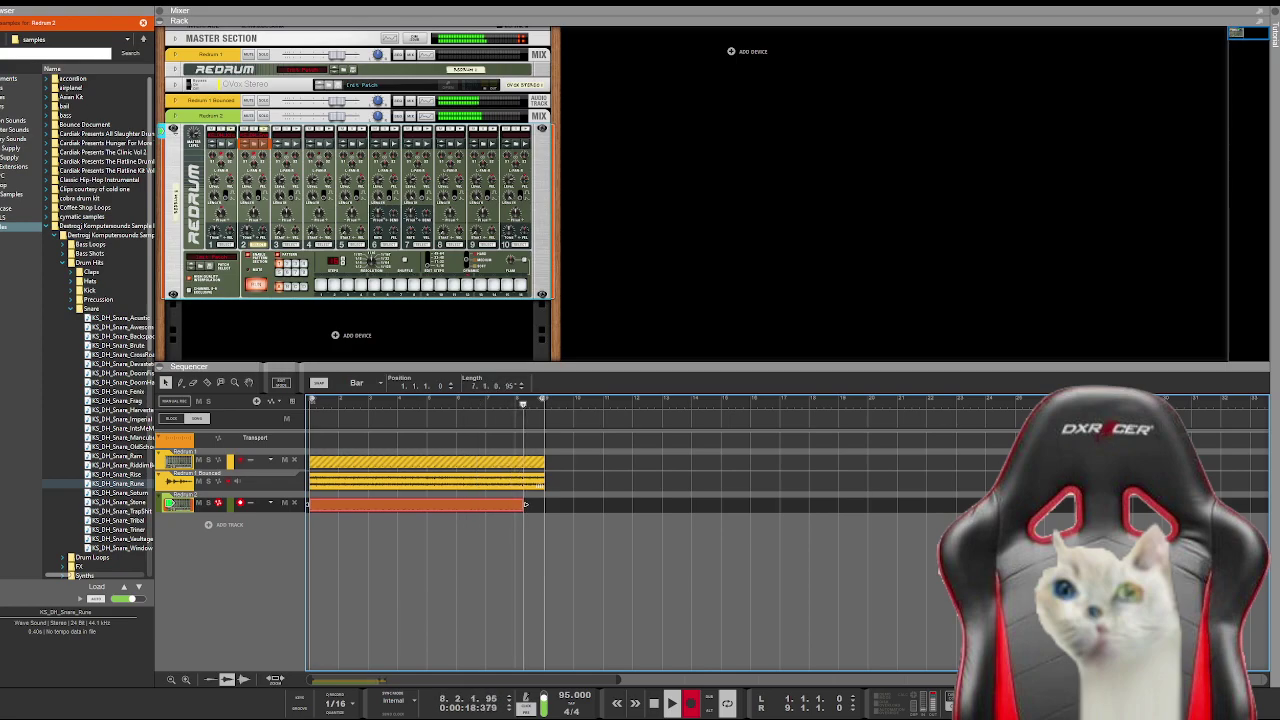
{"action": "key", "text": "space"}
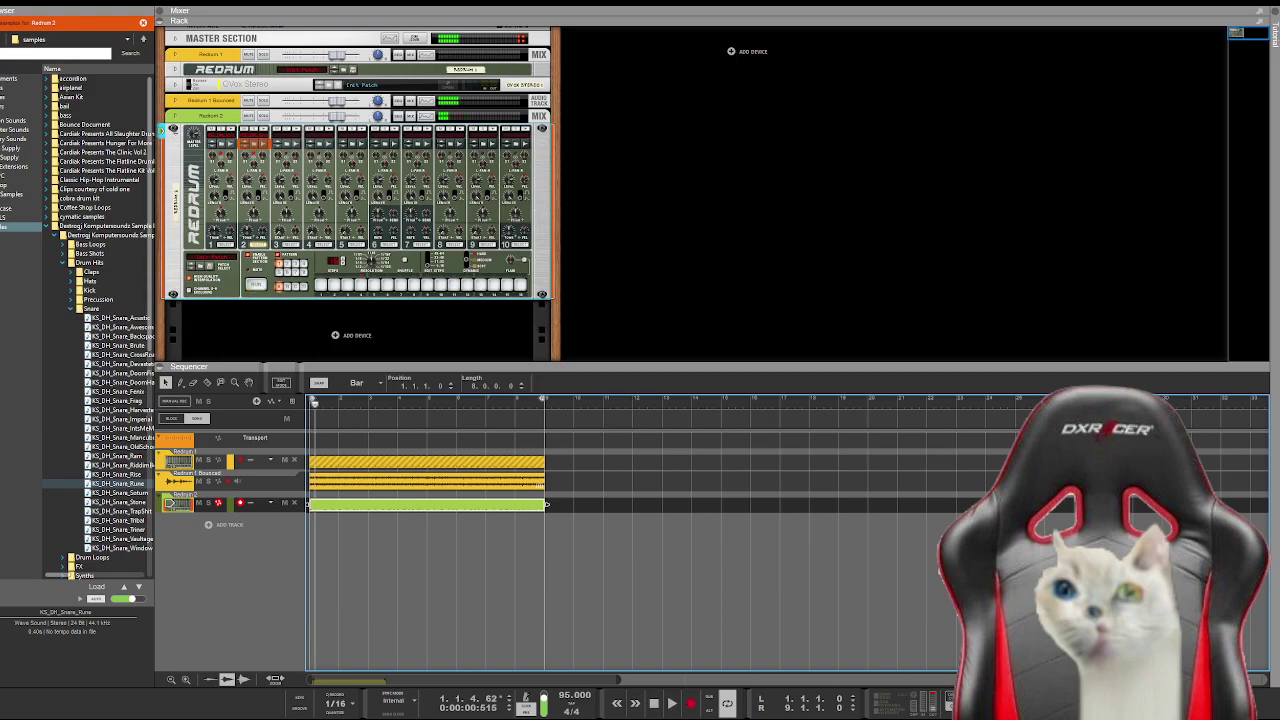
{"action": "left_click", "coordinate": [398, 521]}
{"action": "key", "text": "space"}
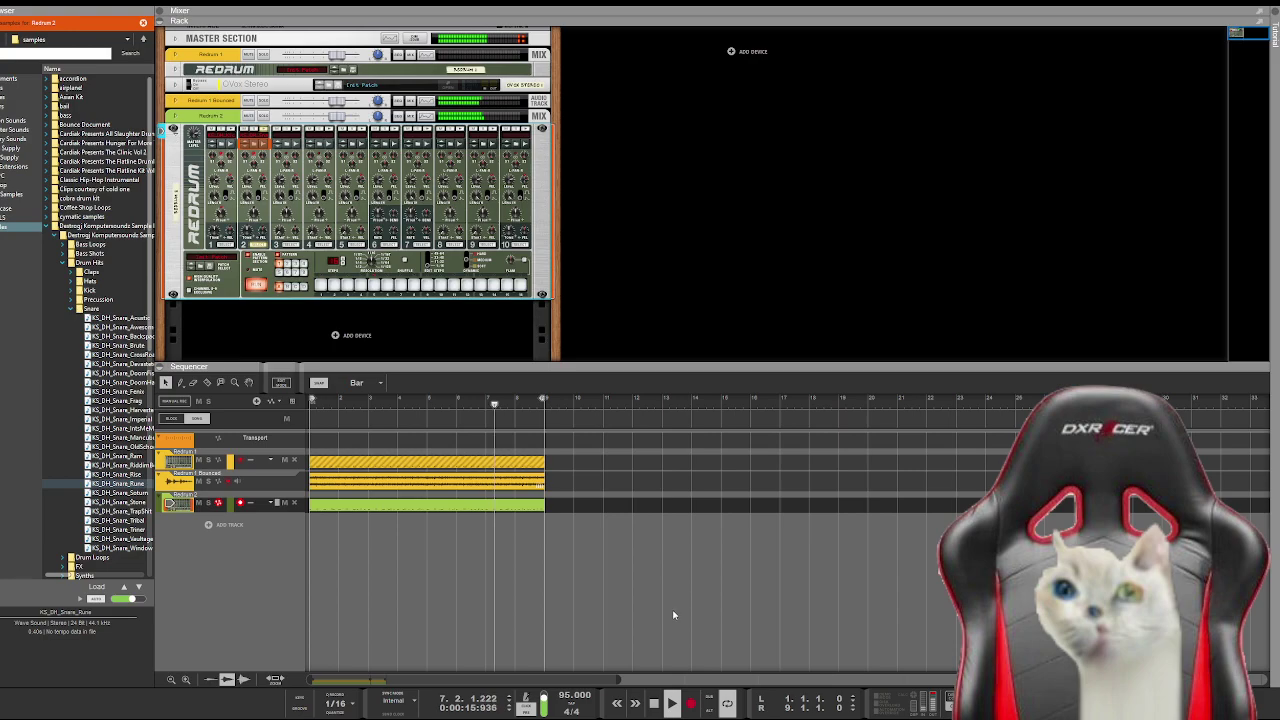
Step: Stop playback at the song start and preview KS_DH_Hat_03 from the Hats folder under Drum Hits
{"action": "double_click", "coordinate": [656, 705]}
{"action": "left_click", "coordinate": [641, 537]}
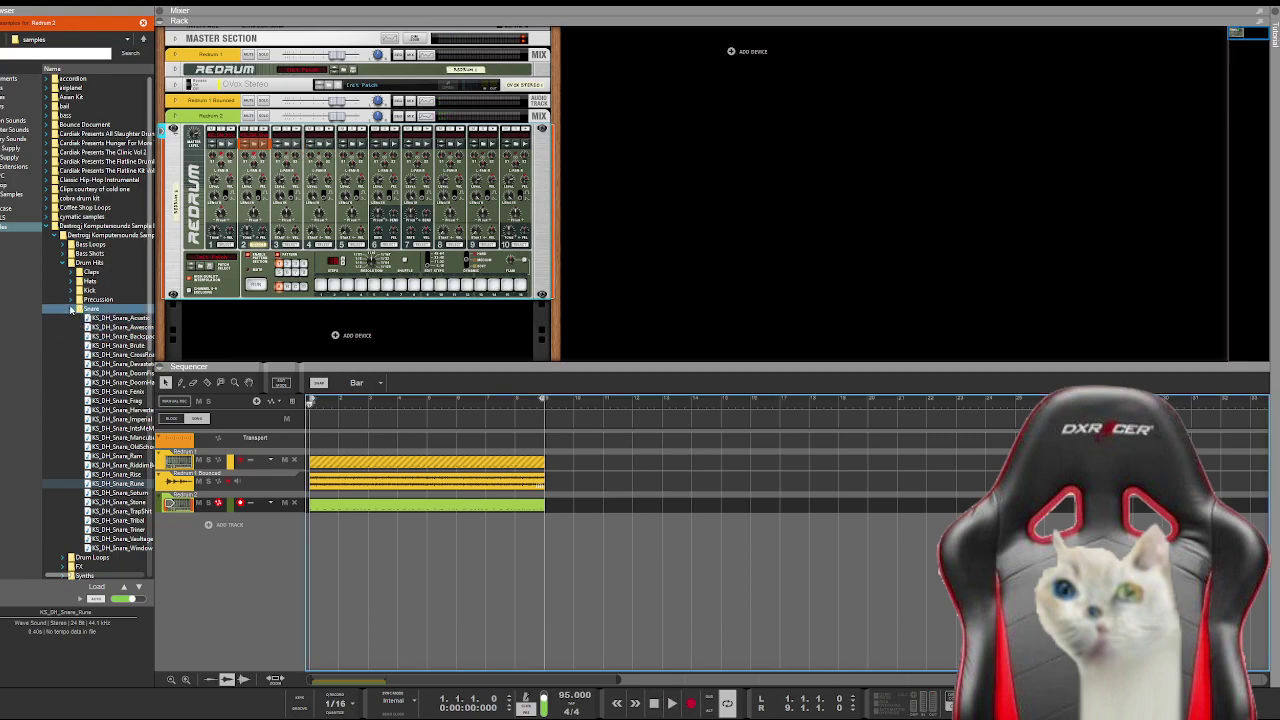
{"action": "left_click", "coordinate": [70, 309]}
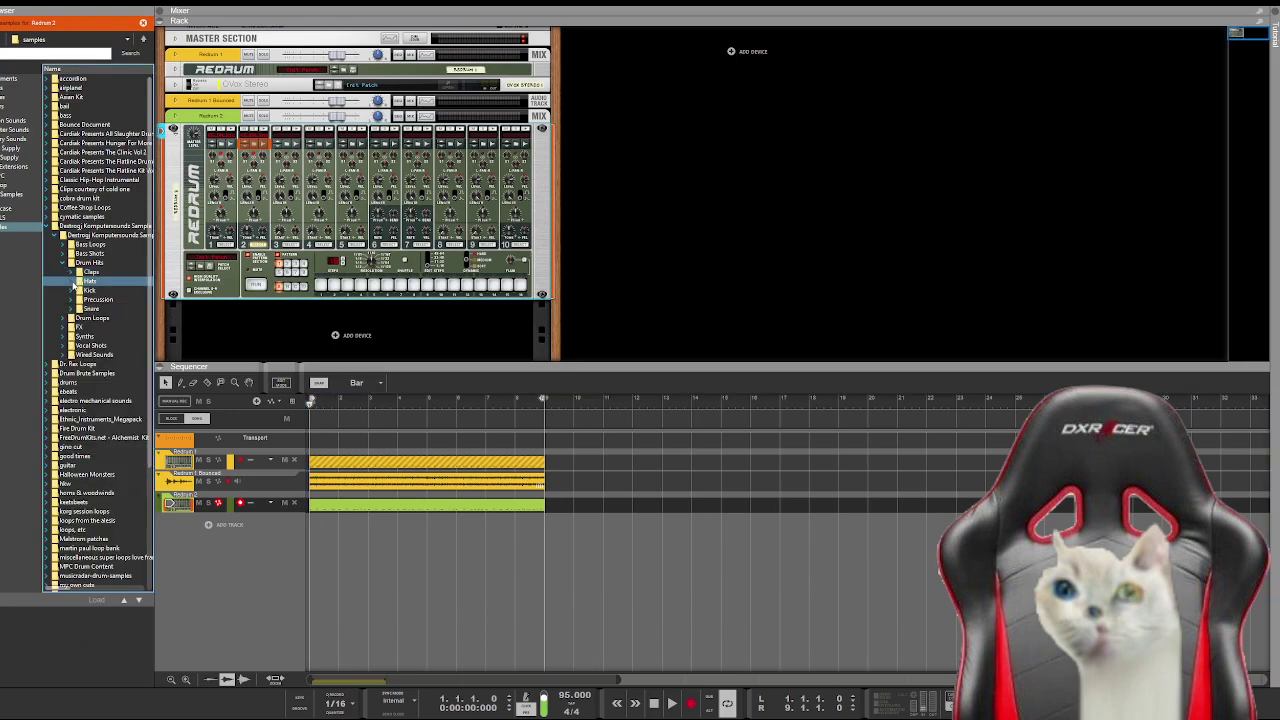
{"action": "left_click", "coordinate": [72, 281]}
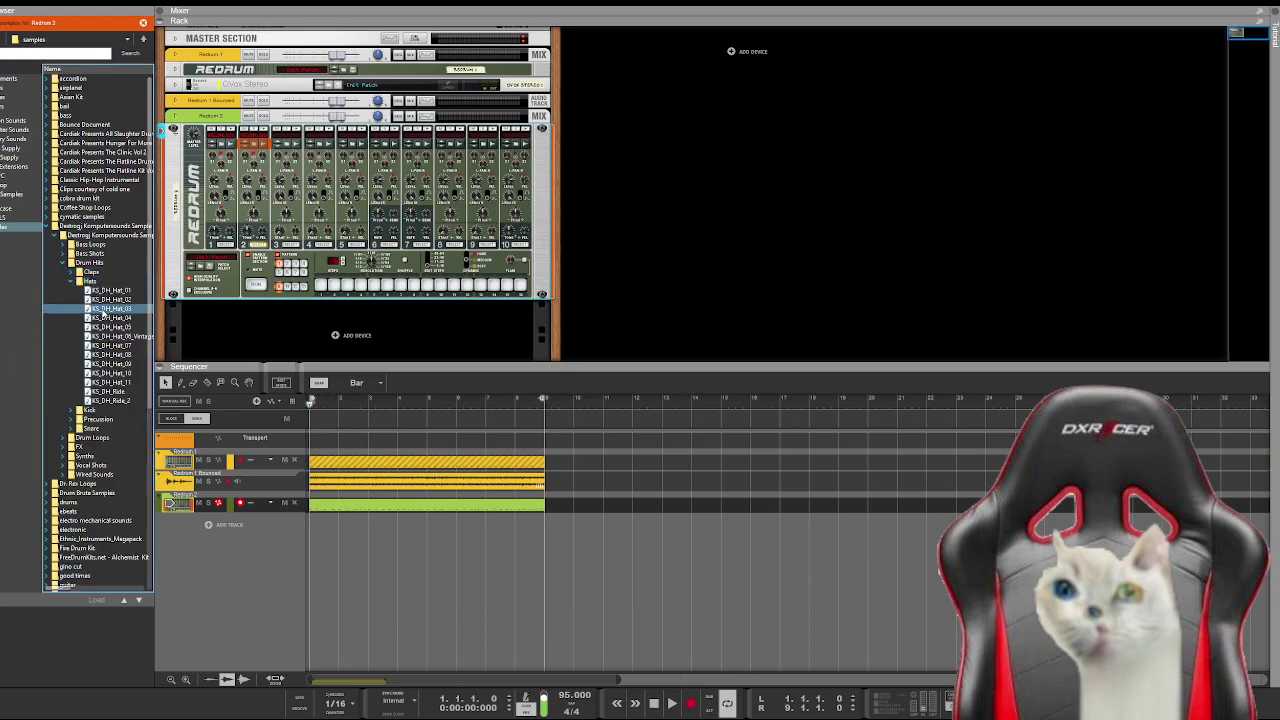
{"action": "left_click", "coordinate": [103, 312]}
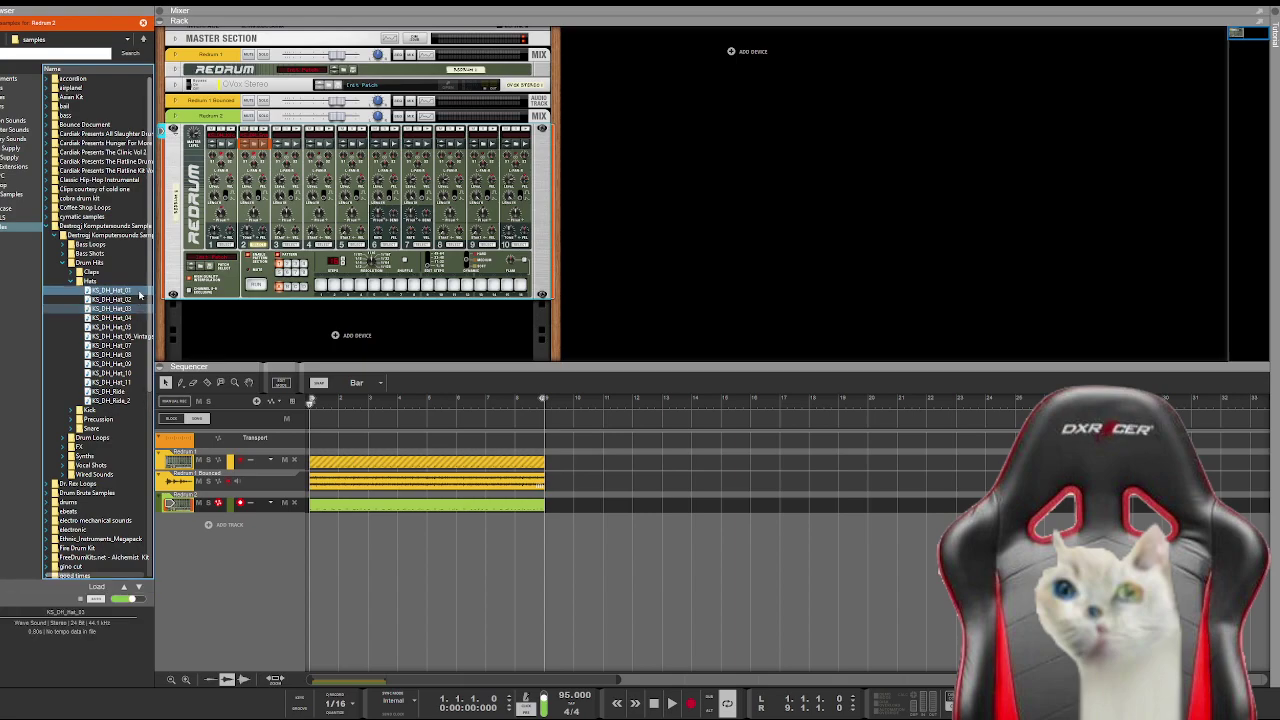
Step: Browse samples for channel 3 of the second Redrum and choose KS_DH_Hat_03
{"action": "left_click", "coordinate": [263, 135]}
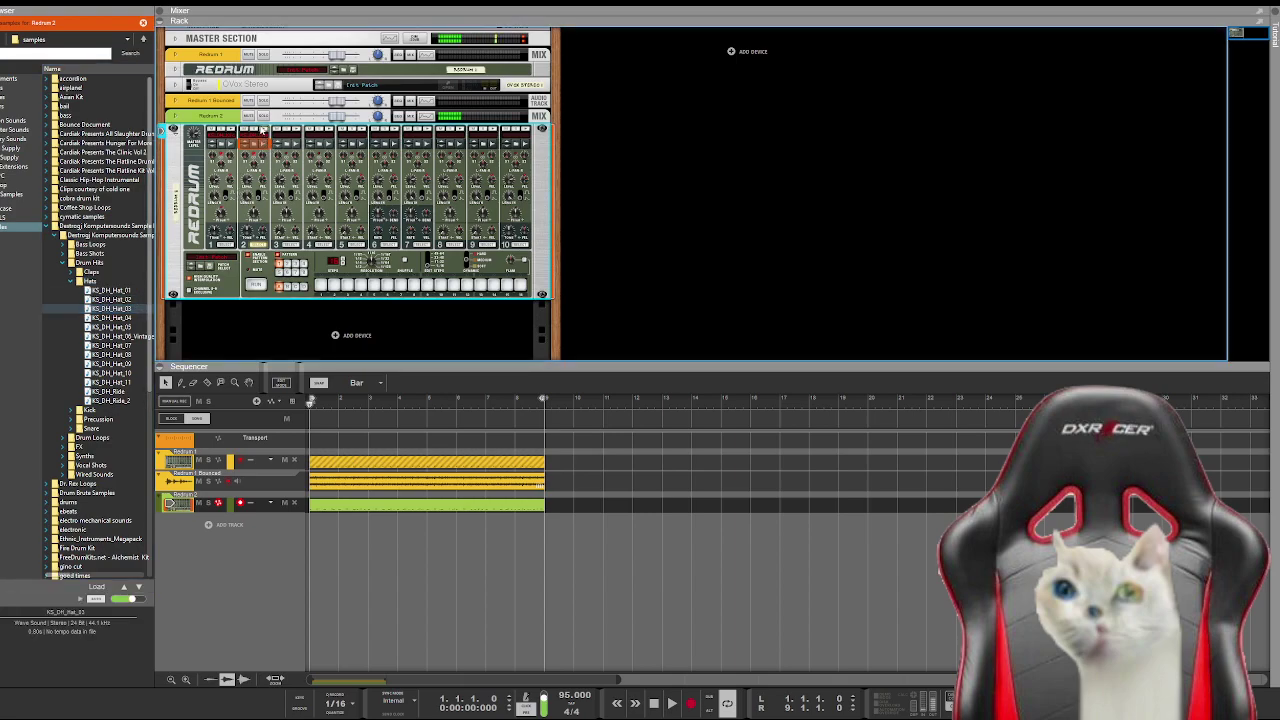
{"action": "left_click", "coordinate": [287, 148]}
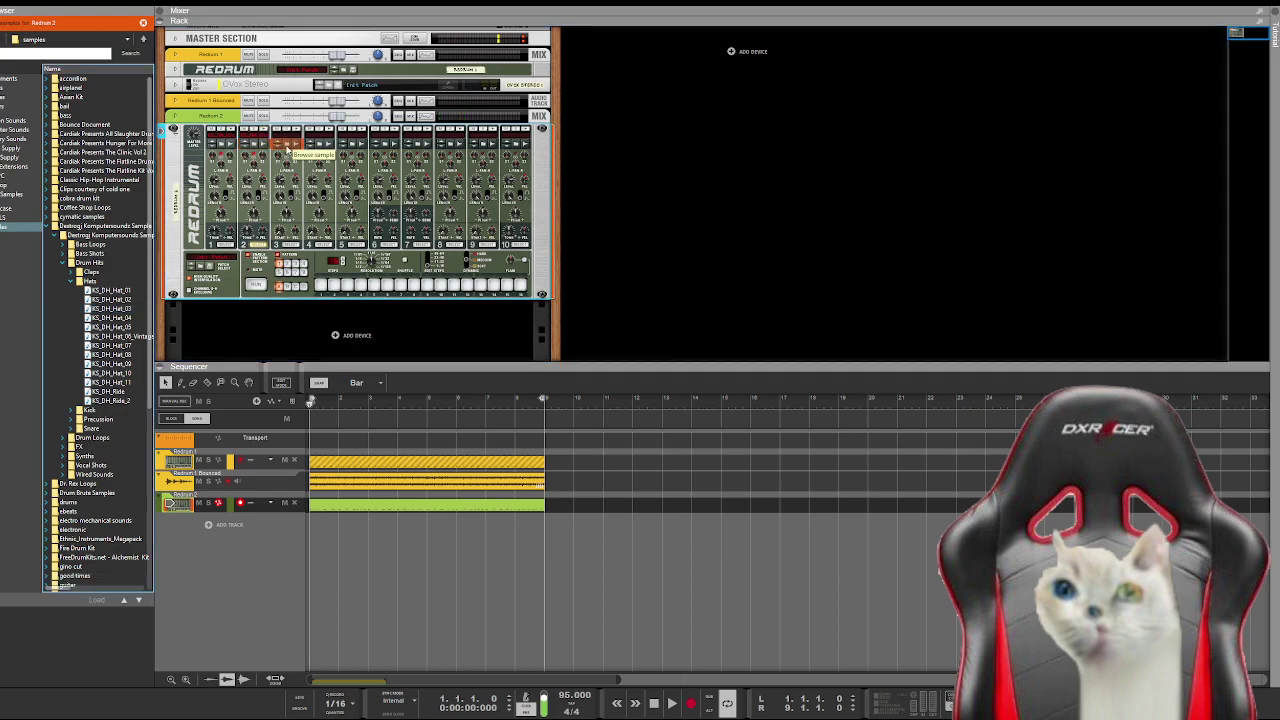
{"action": "left_click", "coordinate": [112, 308]}
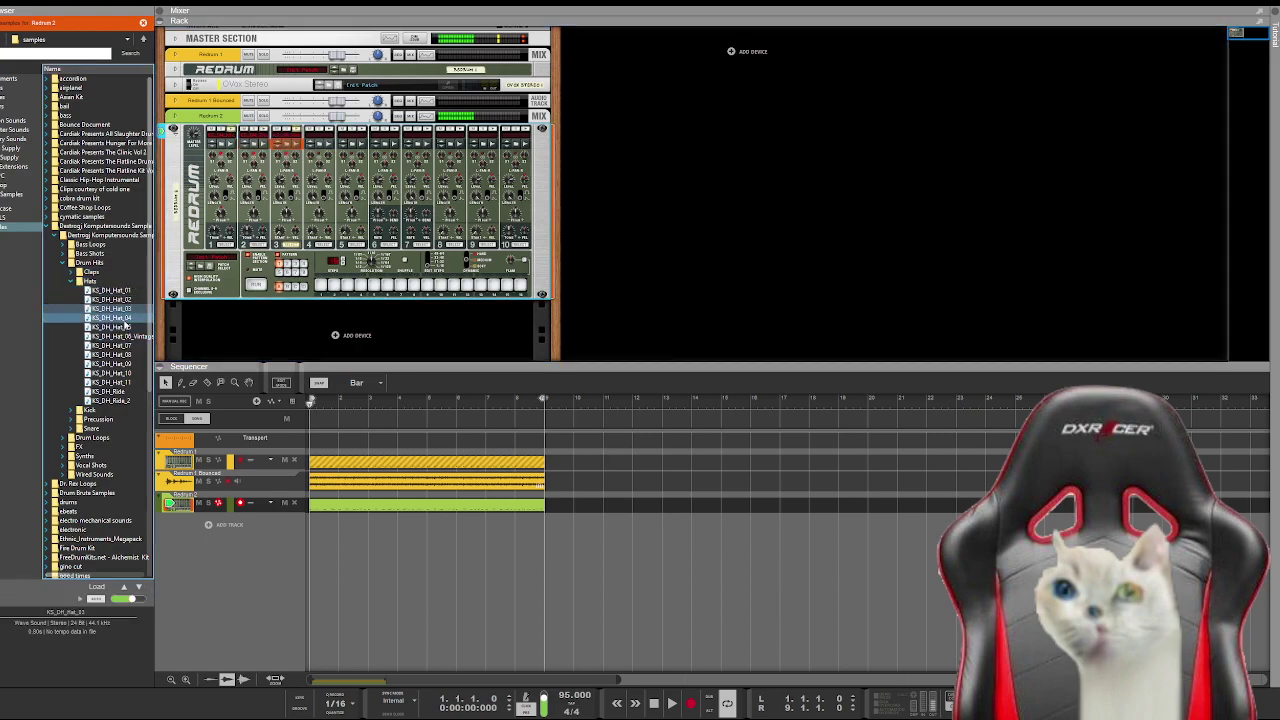
{"action": "left_click", "coordinate": [115, 299]}
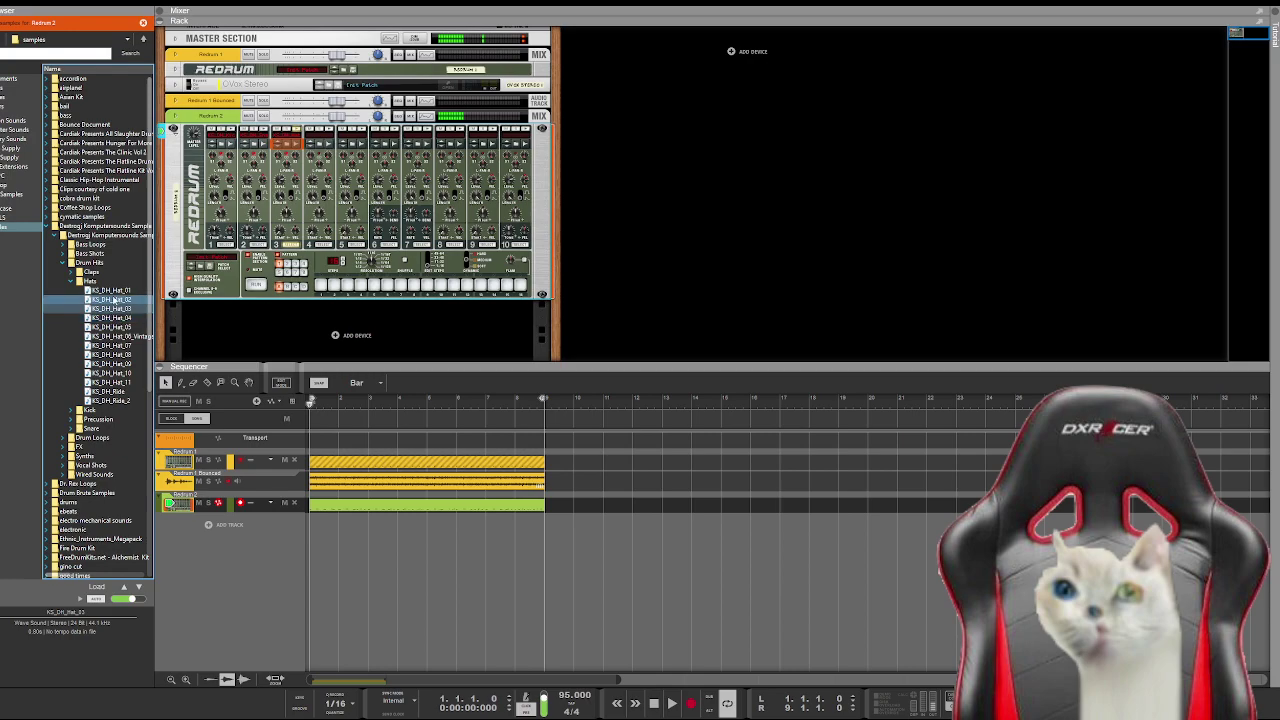
{"action": "left_click", "coordinate": [105, 292]}
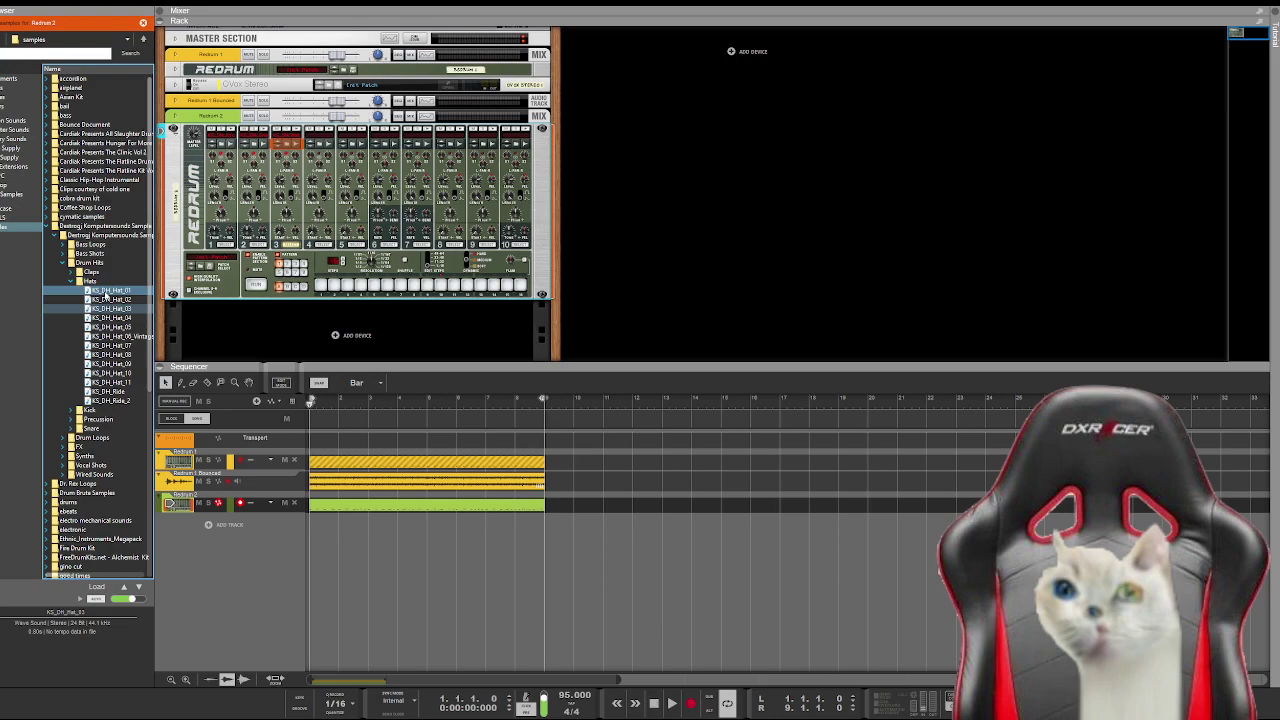
Step: Record an 8-bar hi-hat part from bar 1 on a new note lane of the Redrum 2 track, and deselect the clip
{"action": "key", "text": "space"}
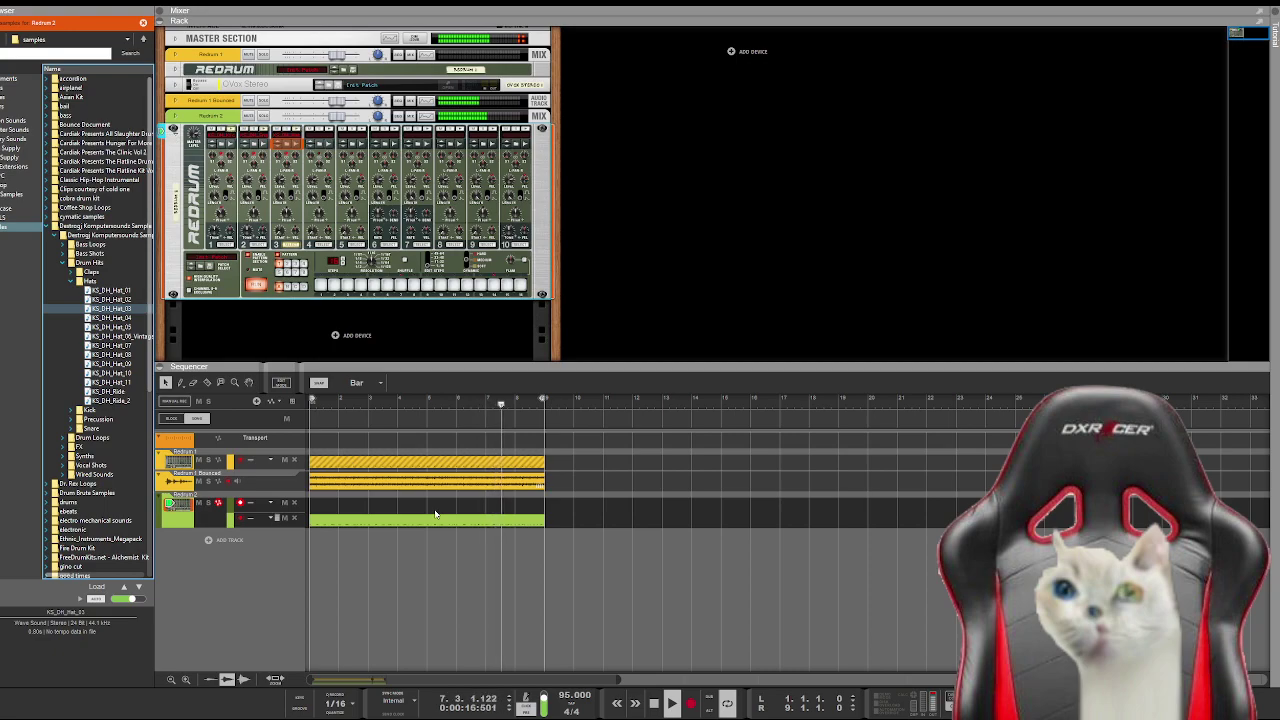
{"action": "key", "text": "space"}
{"action": "left_click", "coordinate": [435, 514]}
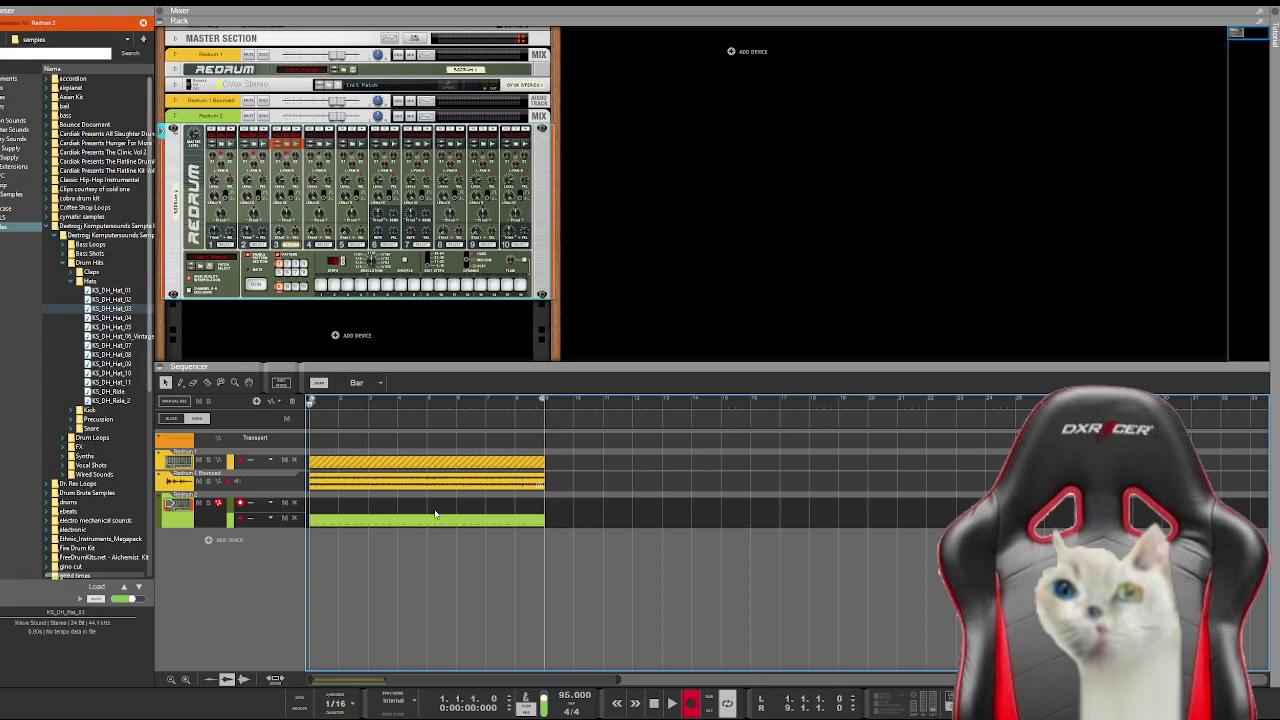
{"action": "key", "text": "space"}
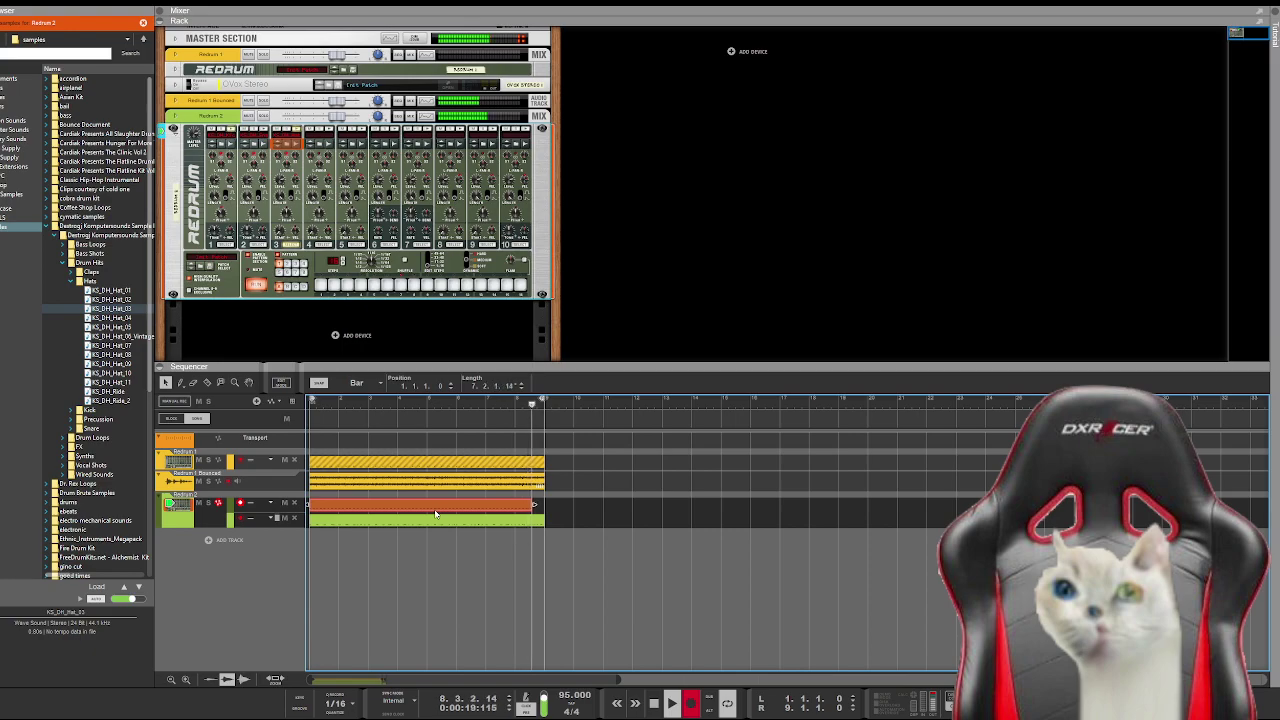
{"action": "key", "text": "space"}
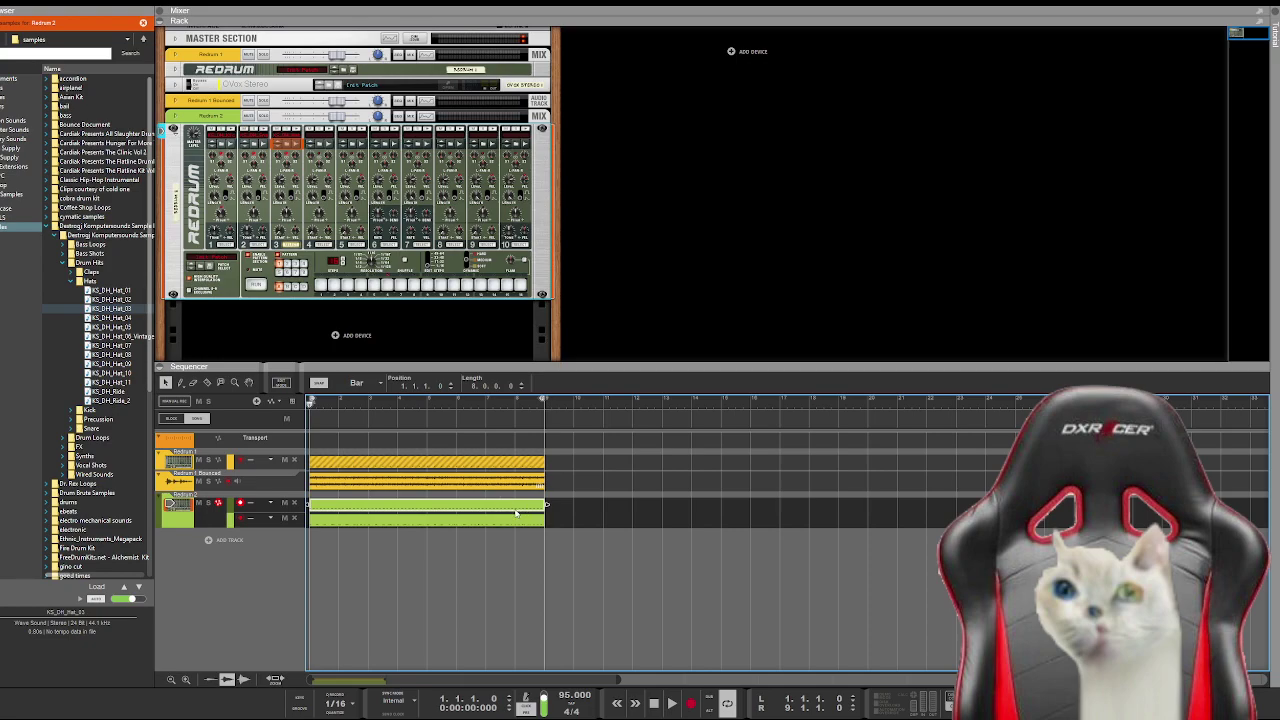
{"action": "left_click", "coordinate": [614, 549]}
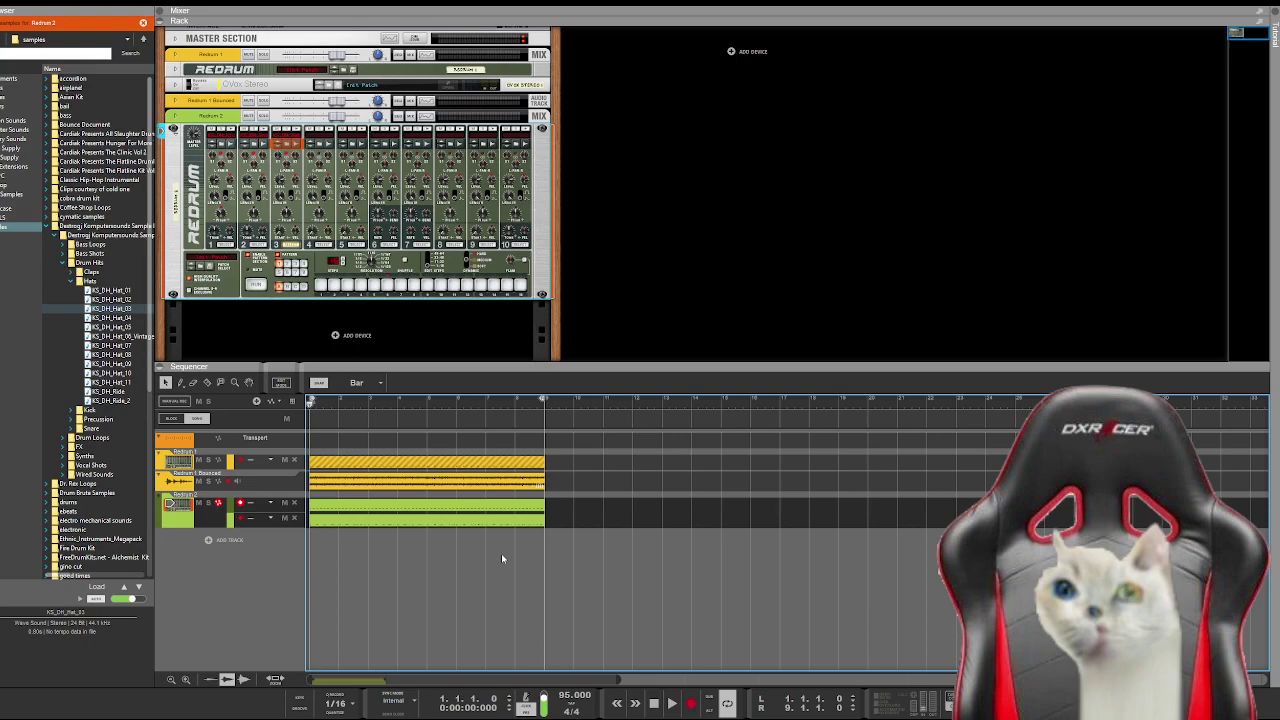
Step: Play back the layered drum parts and fold the second Redrum in the rack
{"action": "key", "text": "space"}
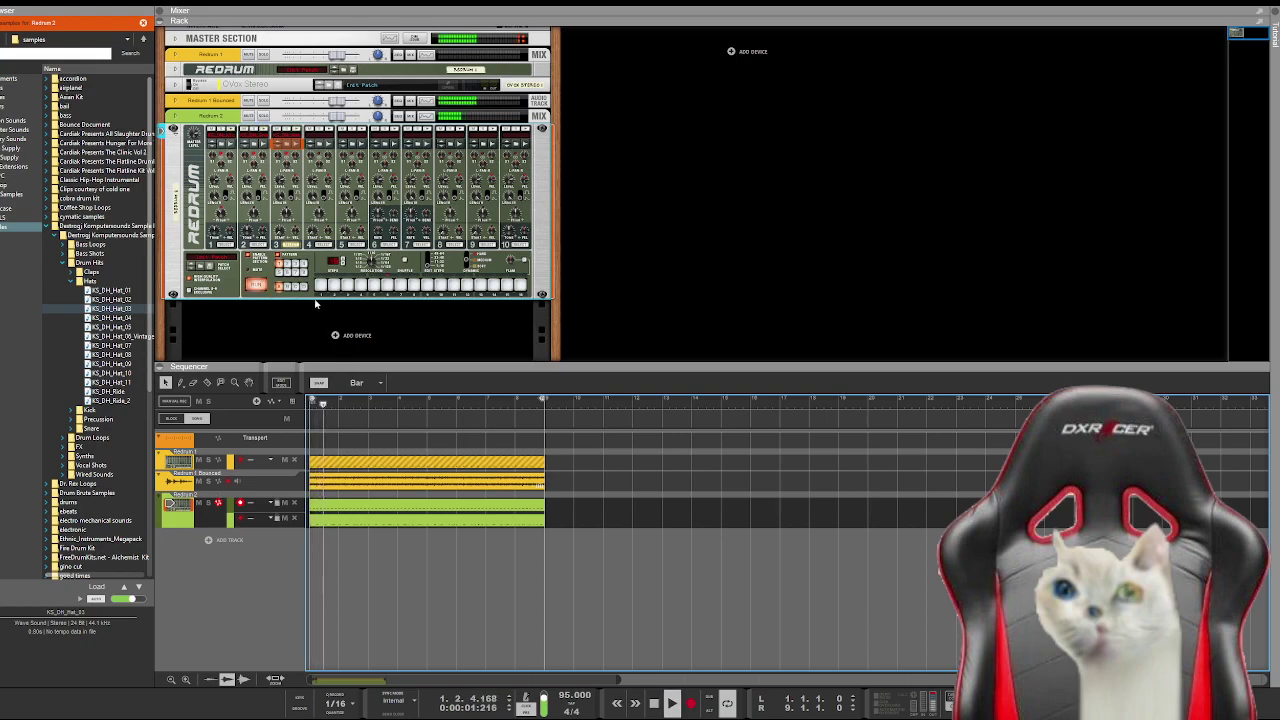
{"action": "left_click", "coordinate": [318, 213]}
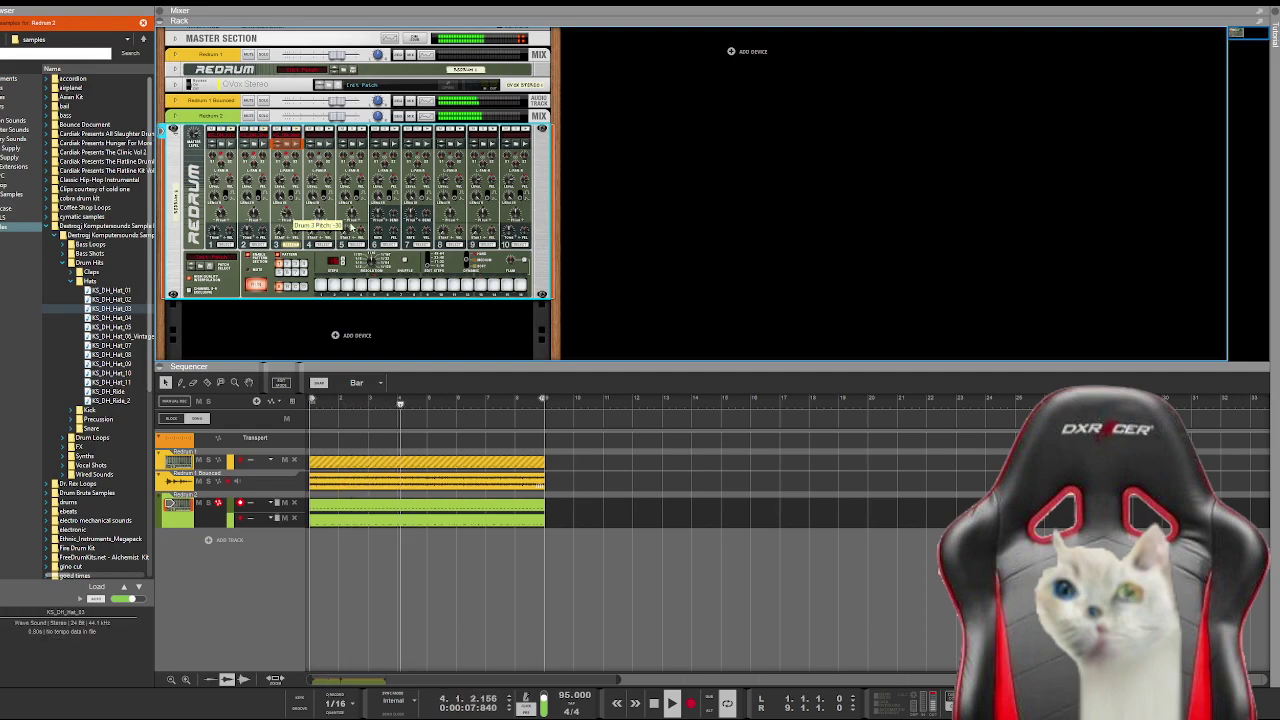
{"action": "left_click", "coordinate": [177, 136]}
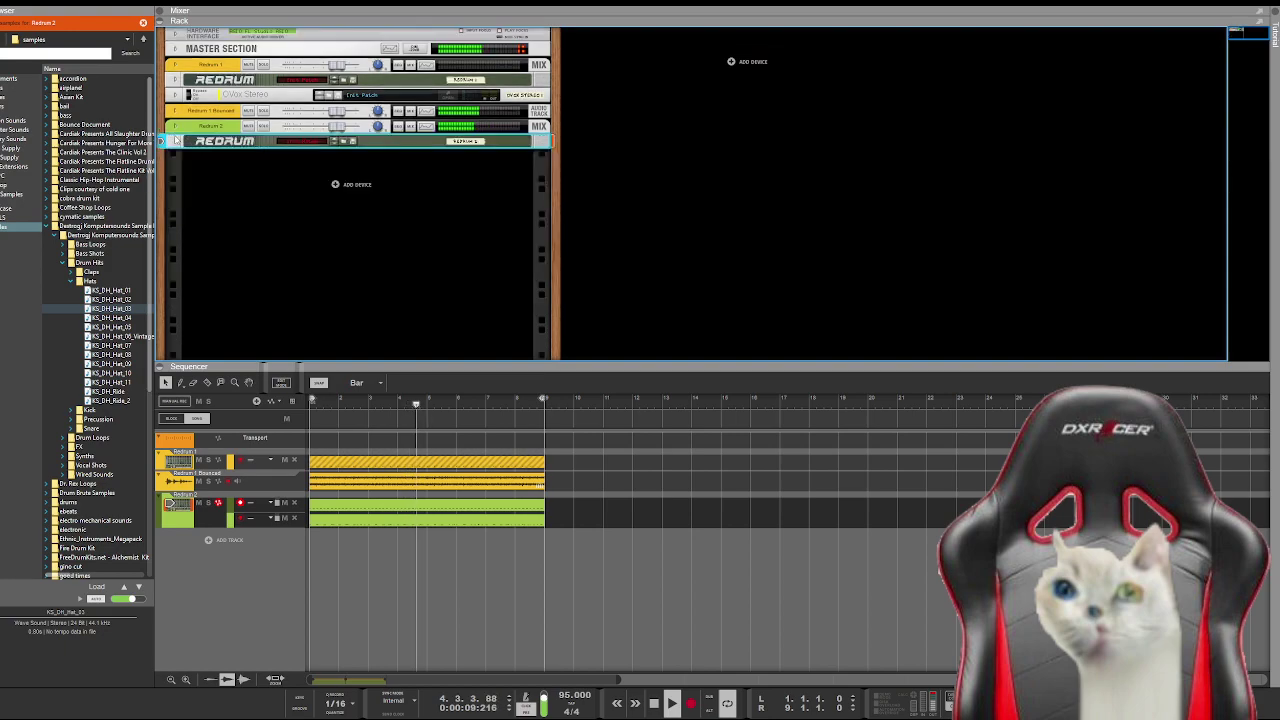
Step: Collapse the Destrogj sample folder and open the Bass folder under Combinator in the Dark Combinations ReFill
{"action": "left_click", "coordinate": [48, 226]}
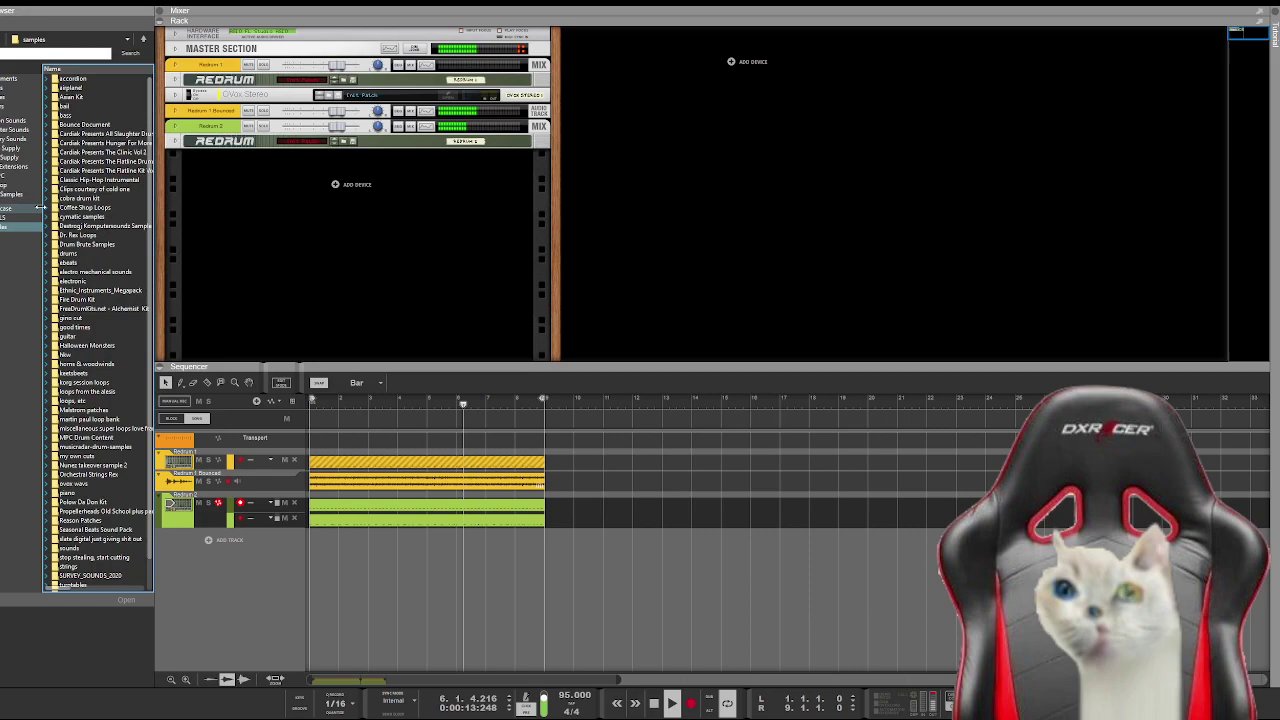
{"action": "left_click", "coordinate": [30, 217]}
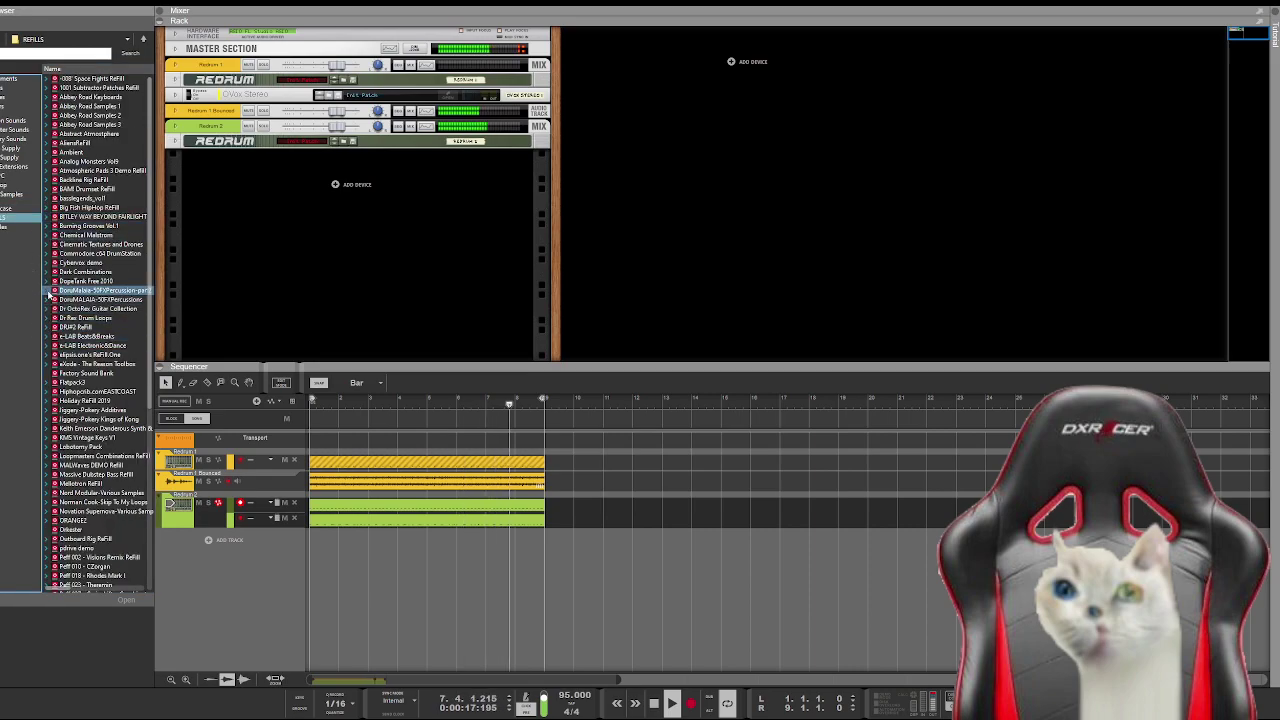
{"action": "left_click", "coordinate": [48, 271]}
{"action": "left_click", "coordinate": [56, 281]}
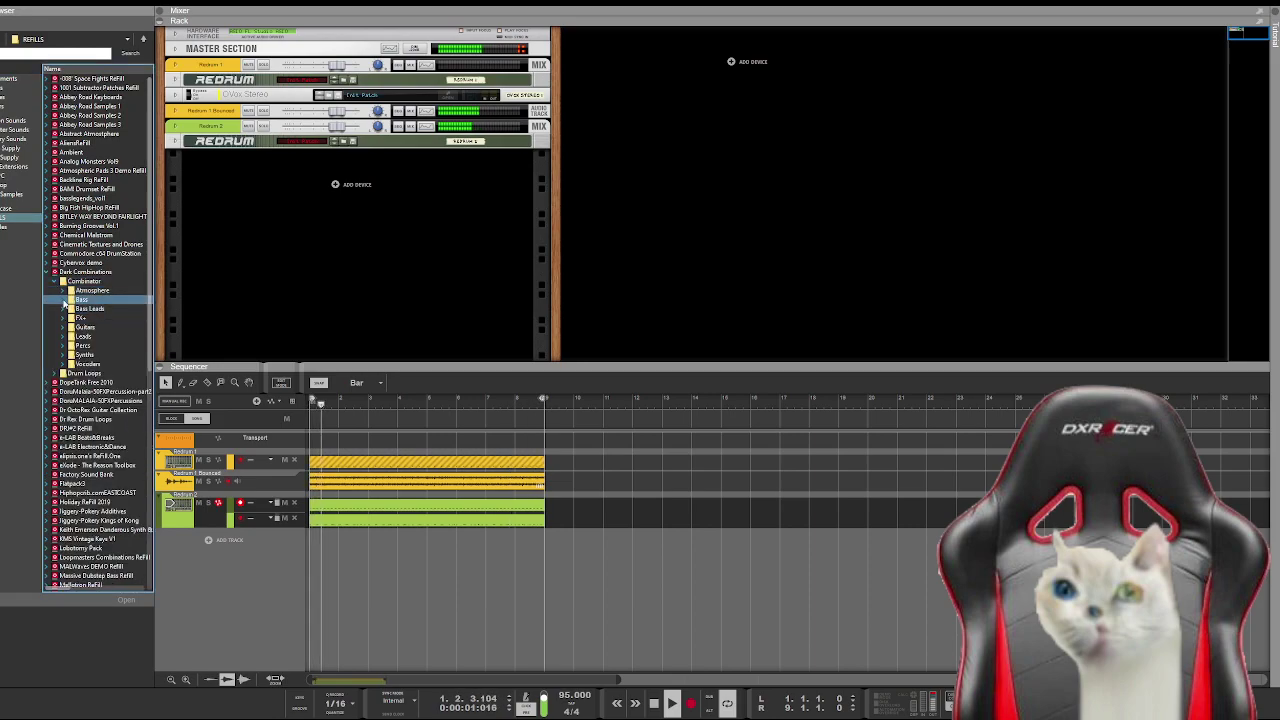
{"action": "double_click", "coordinate": [64, 303]}
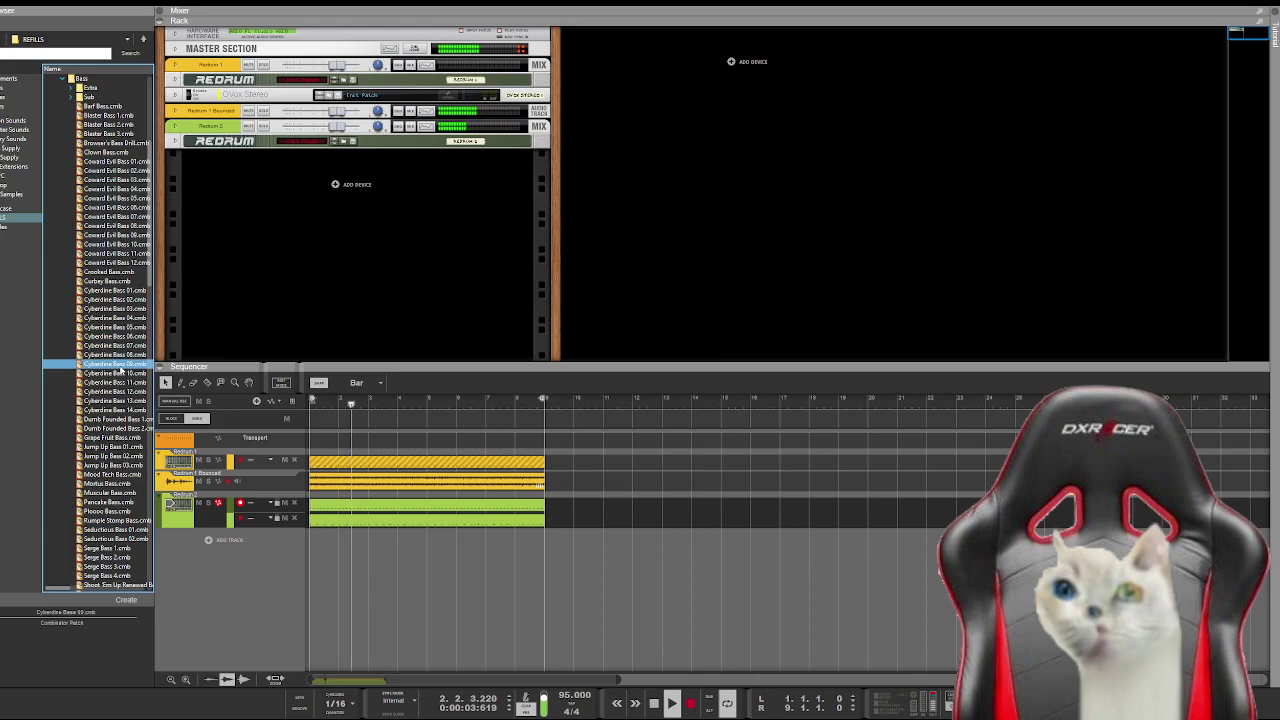
Step: Create a Combinator track from Cyberdine Bass 10, audition other bass patches on it over the loop, and choose Rumple Stomp Bass
{"action": "left_click", "coordinate": [110, 373]}
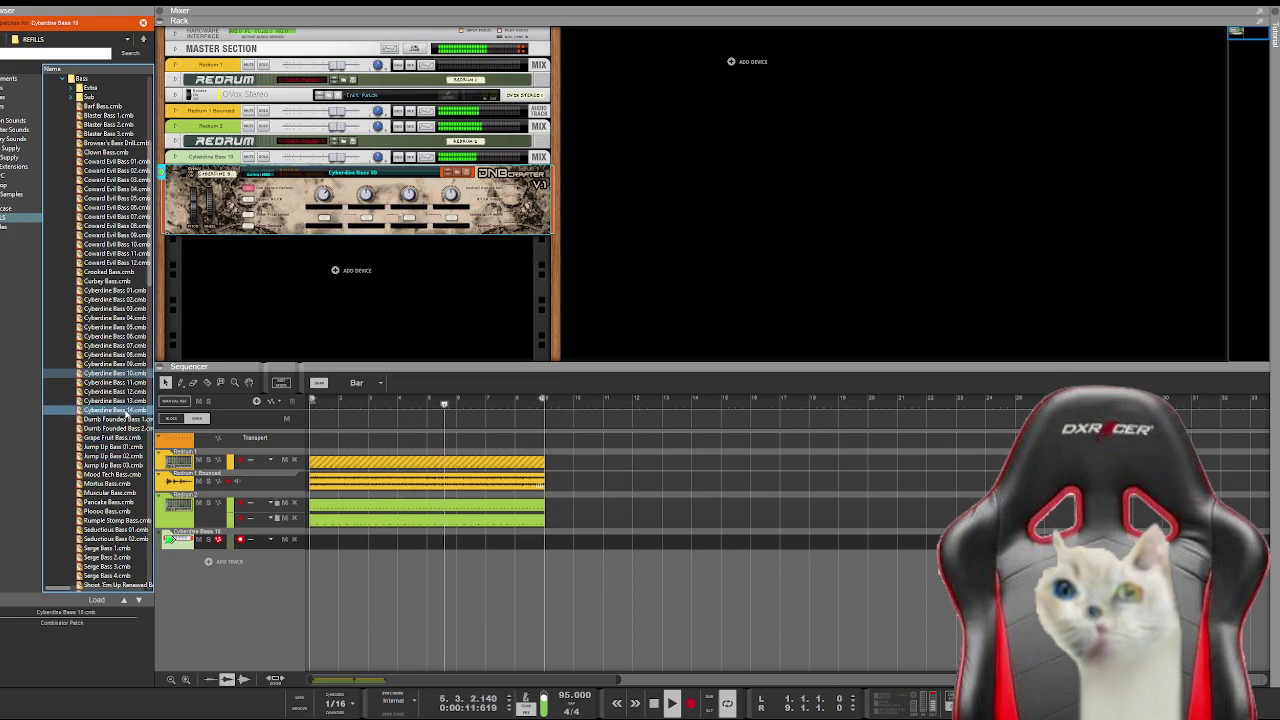
{"action": "left_click", "coordinate": [141, 438]}
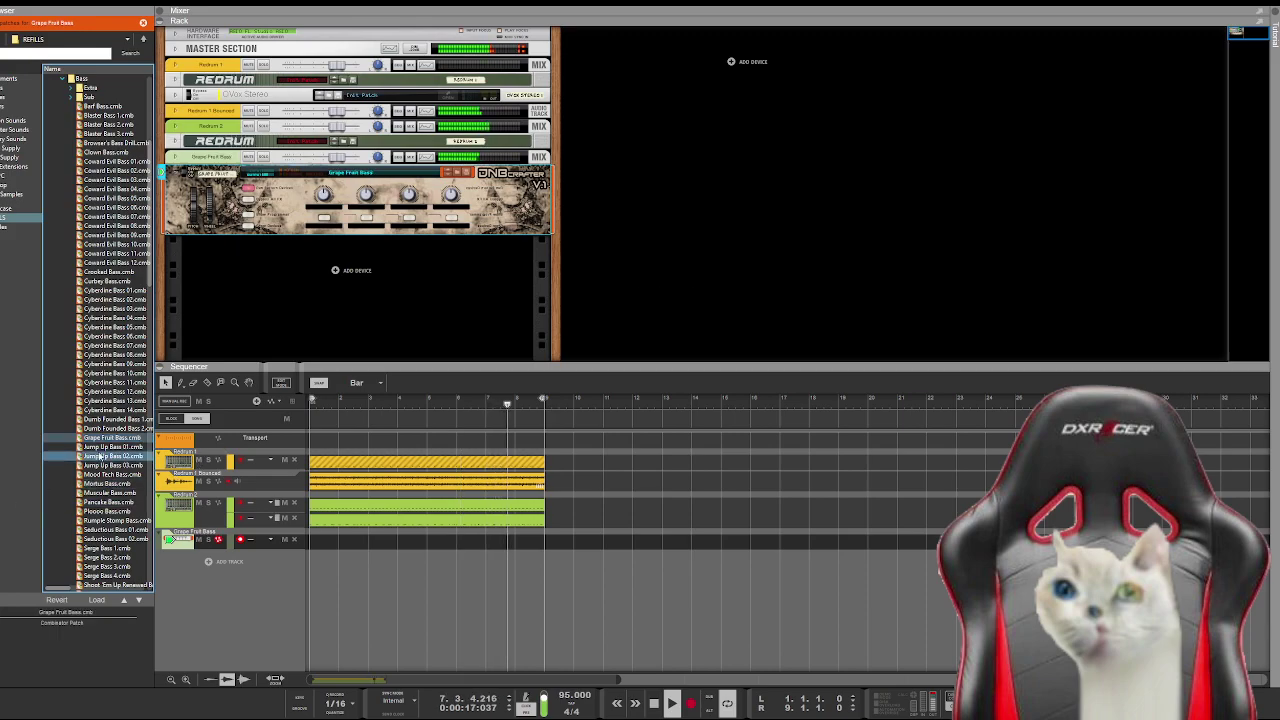
{"action": "left_click", "coordinate": [110, 493]}
{"action": "left_click", "coordinate": [118, 511]}
{"action": "left_click", "coordinate": [118, 503]}
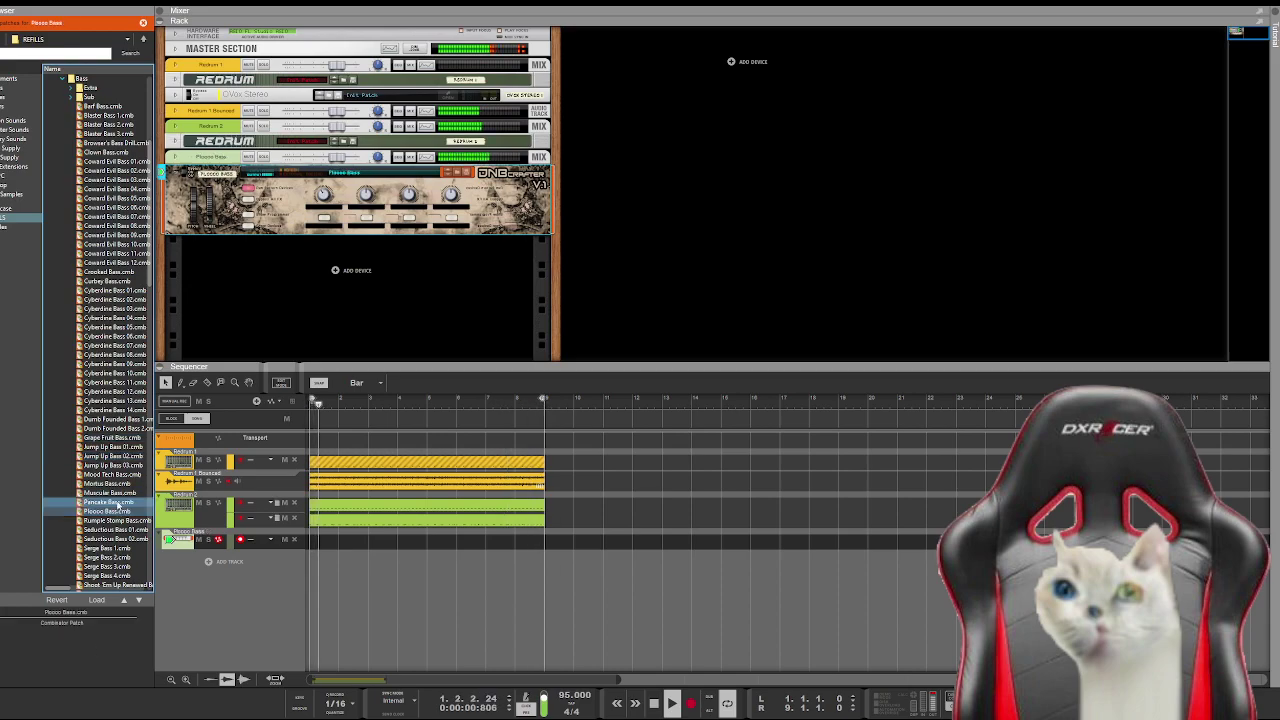
{"action": "left_click", "coordinate": [118, 485]}
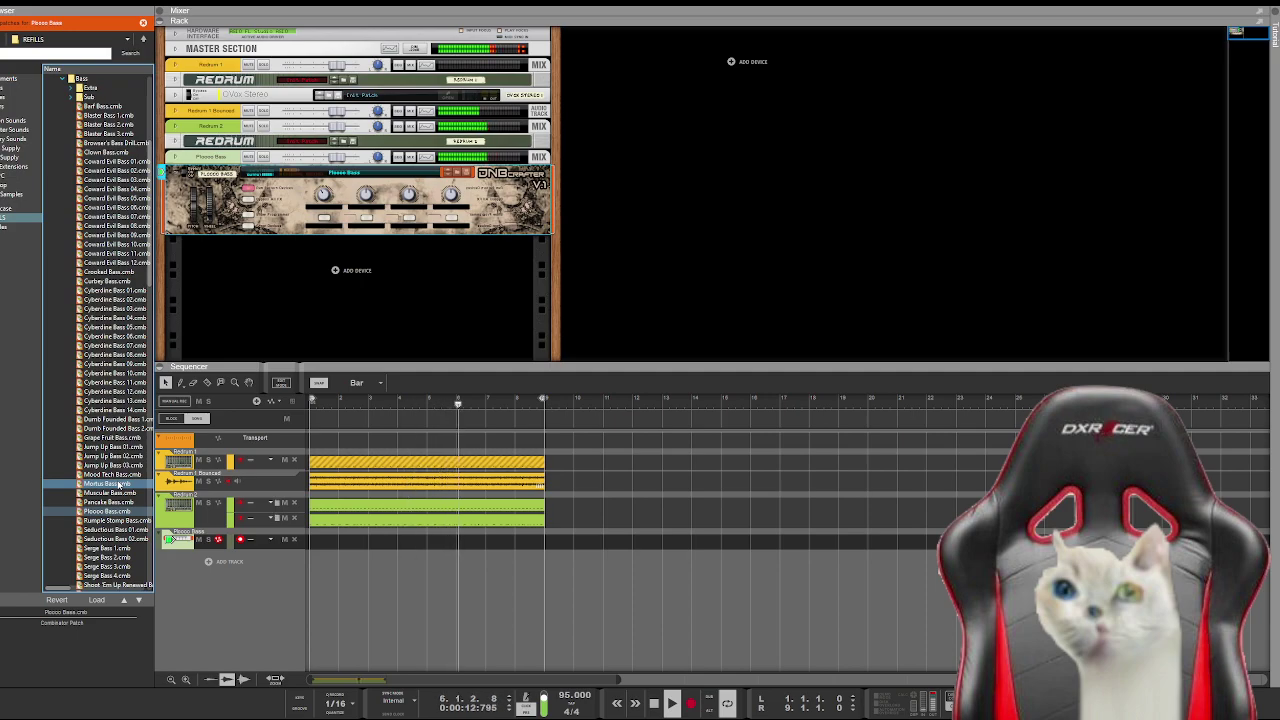
{"action": "left_click", "coordinate": [115, 540]}
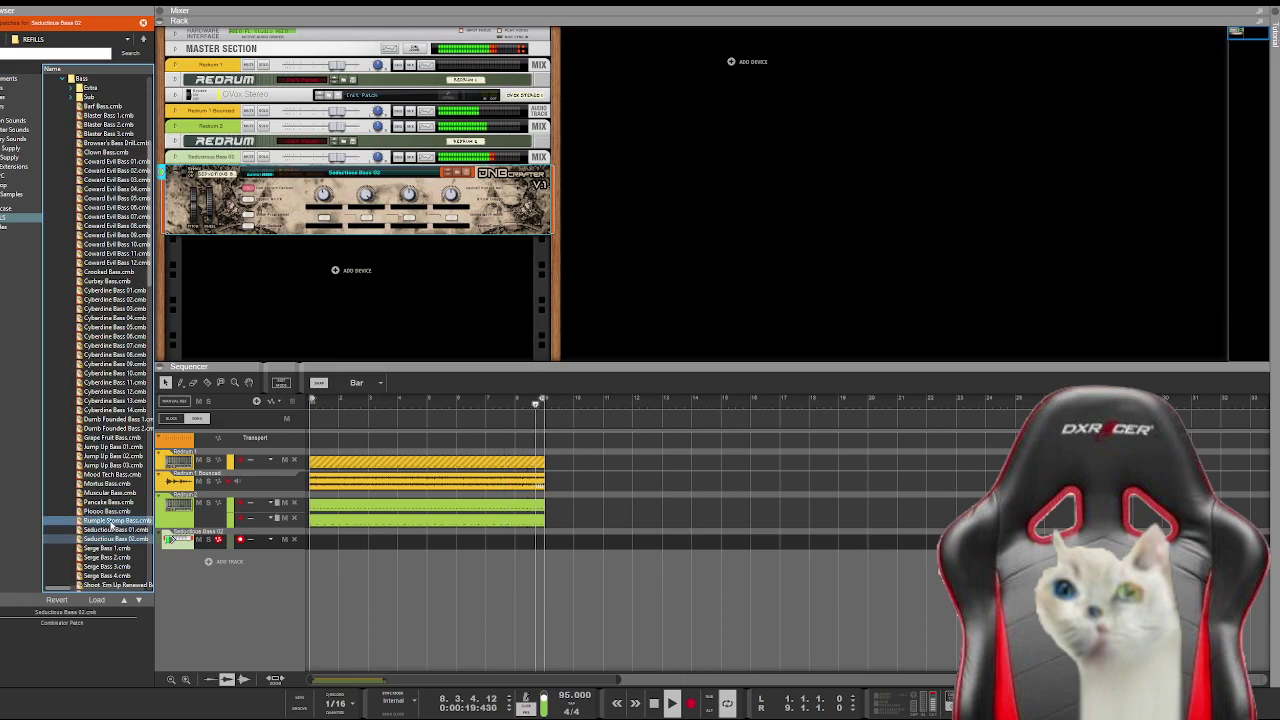
{"action": "left_click", "coordinate": [135, 521]}
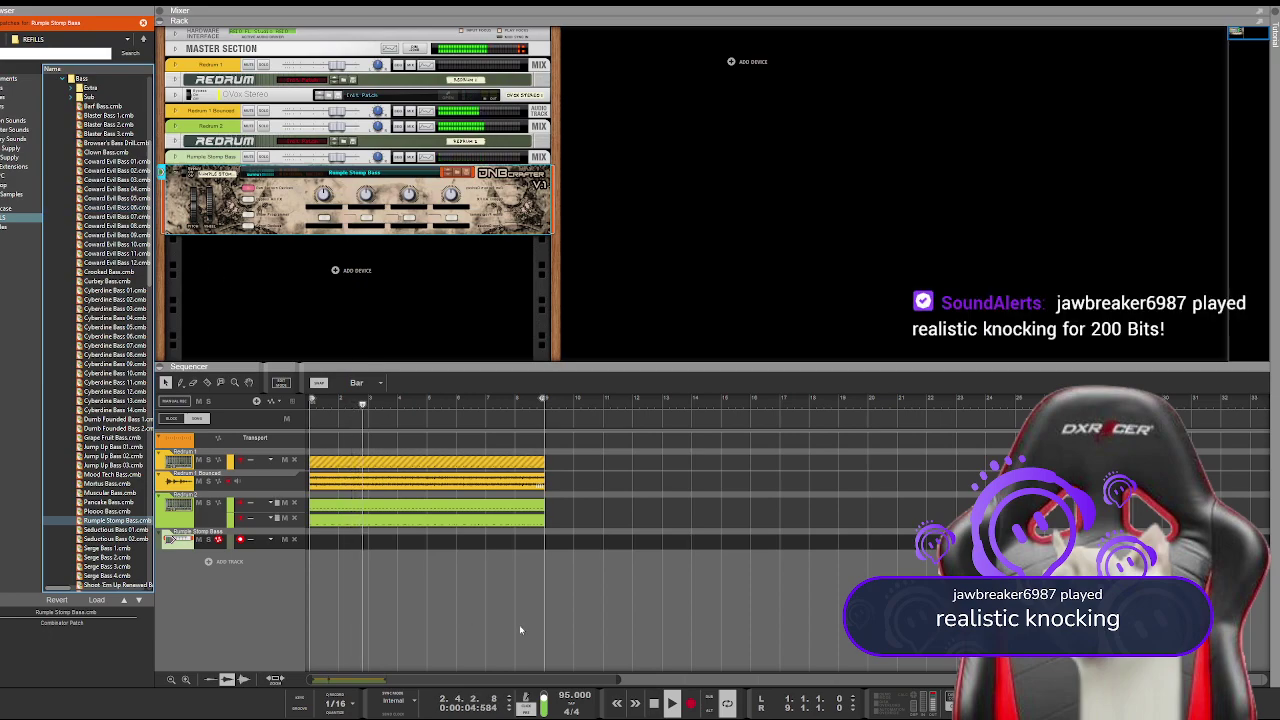
Step: Restart the loop from bar 1 and try the Serge Bass 4 patch on the bass Combinator
{"action": "left_click", "coordinate": [656, 703]}
{"action": "left_click", "coordinate": [656, 703]}
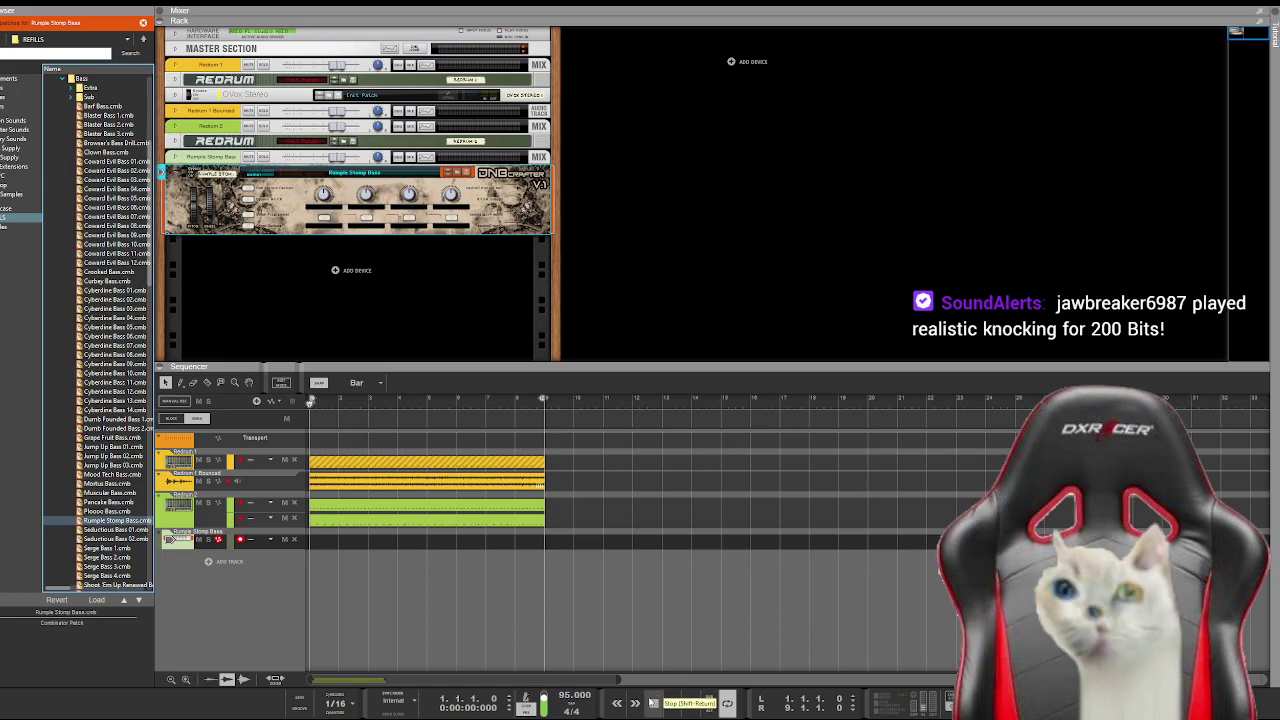
{"action": "left_click", "coordinate": [656, 703]}
{"action": "key", "text": "space"}
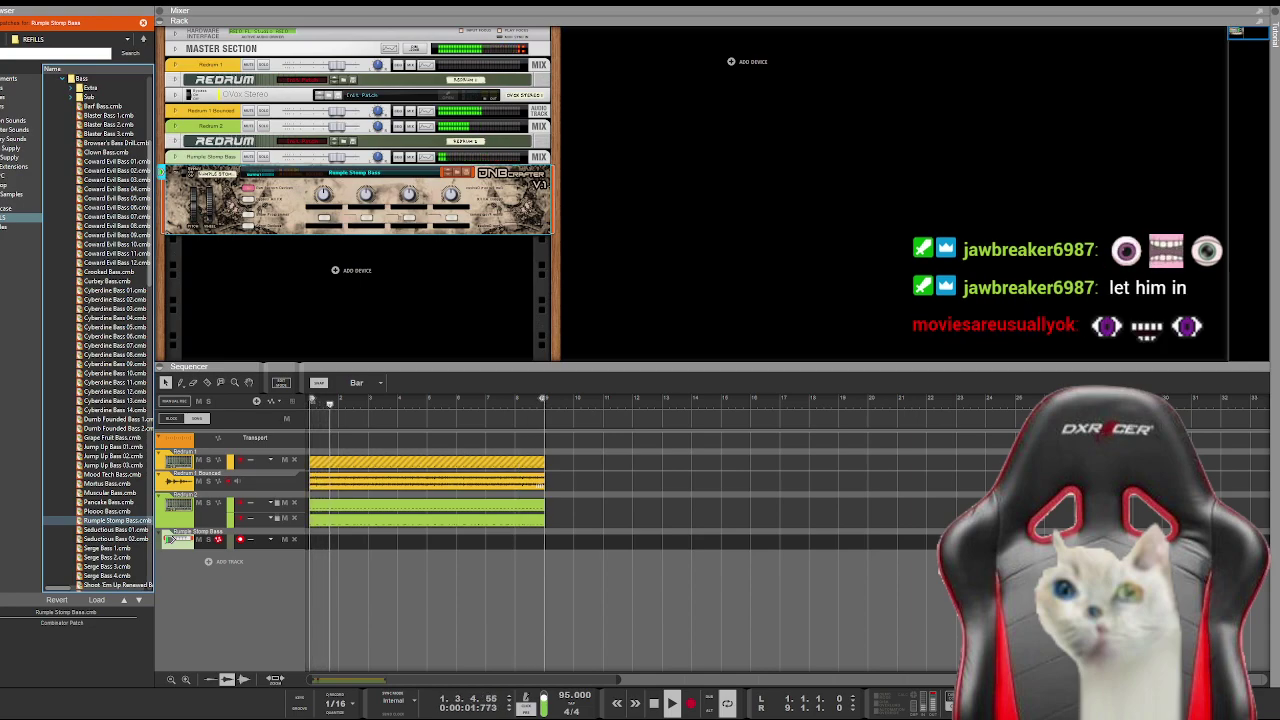
{"action": "scroll", "coordinate": [115, 445], "scroll_direction": "down", "scroll_amount": 5}
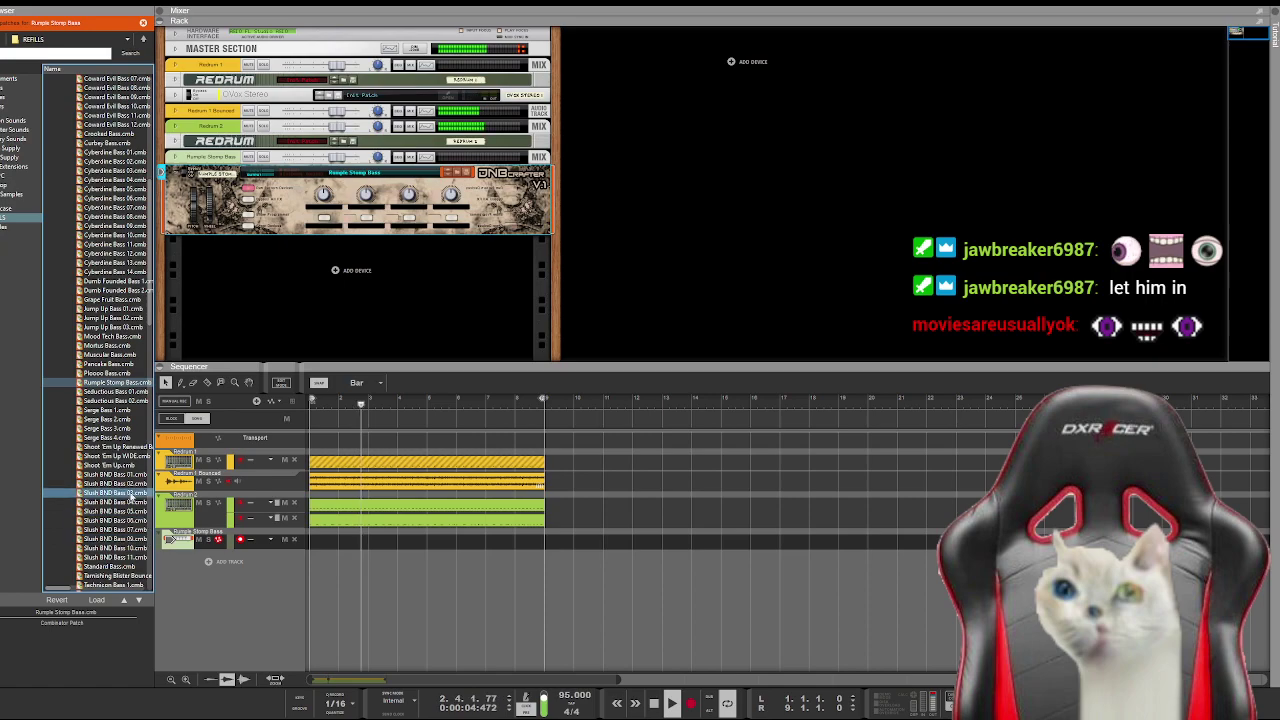
{"action": "left_click", "coordinate": [115, 439]}
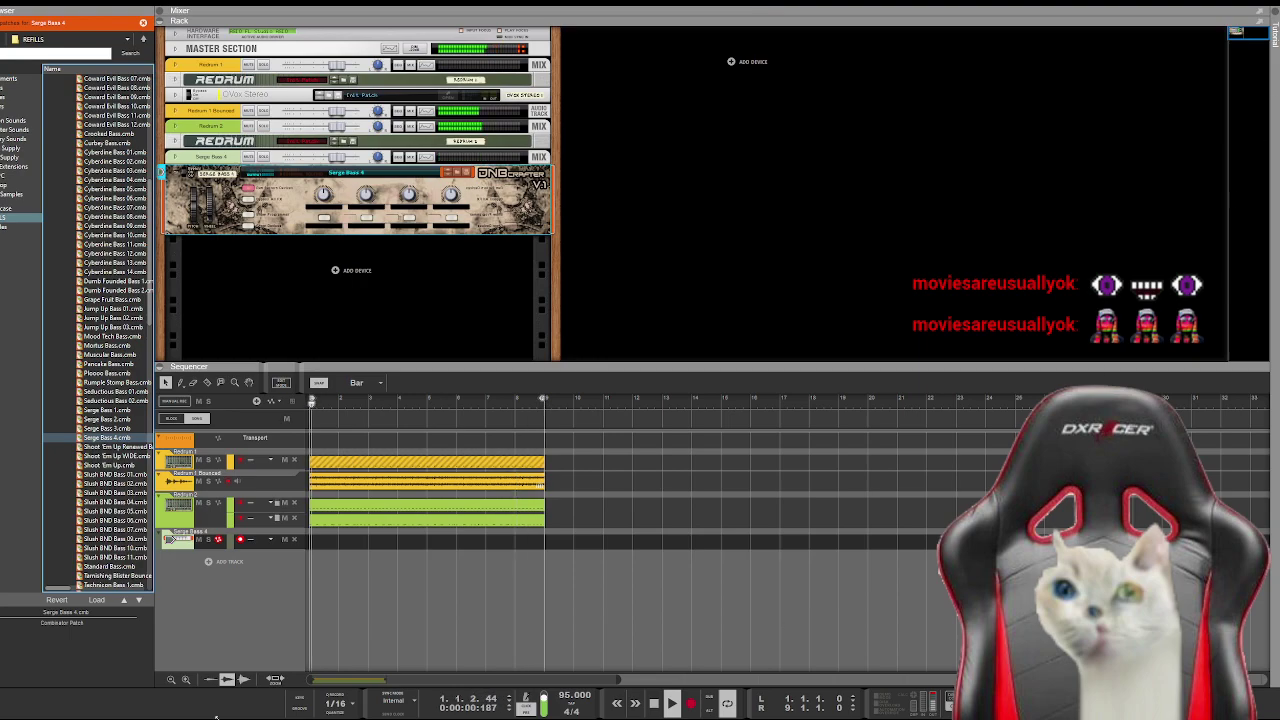
Step: Open the Sub folder within the Dark Combinations bass patches and load Bottom Sub Ogre 1 into the Combinator
{"action": "scroll", "coordinate": [104, 190], "scroll_direction": "up", "scroll_amount": 3}
{"action": "scroll", "coordinate": [104, 190], "scroll_direction": "up", "scroll_amount": 7}
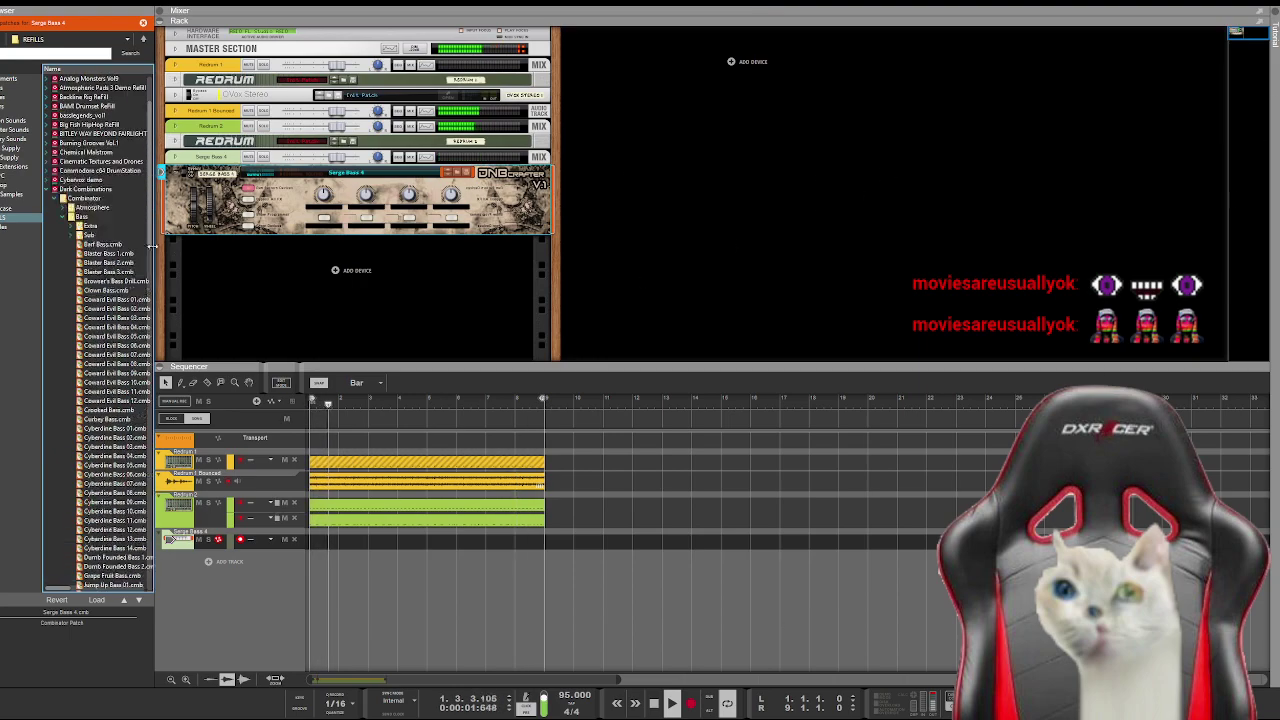
{"action": "left_click", "coordinate": [90, 235]}
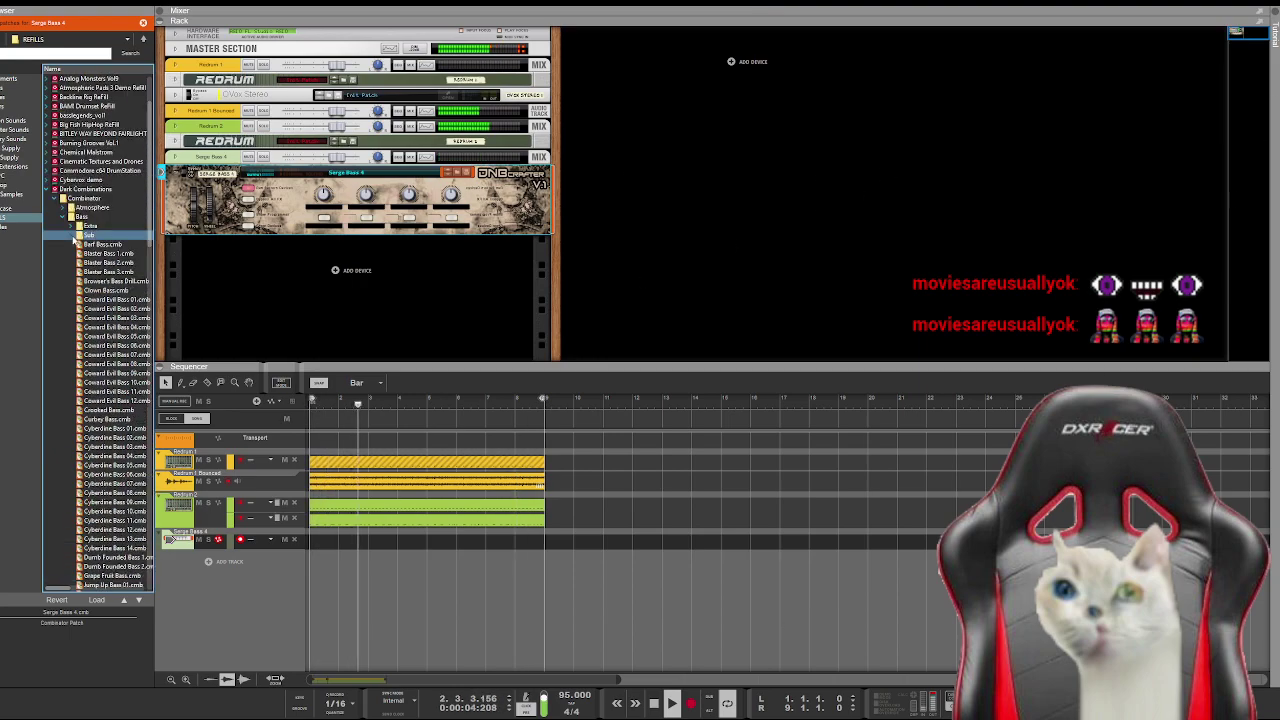
{"action": "left_click", "coordinate": [80, 235]}
{"action": "left_click", "coordinate": [115, 281]}
{"action": "left_click", "coordinate": [136, 256]}
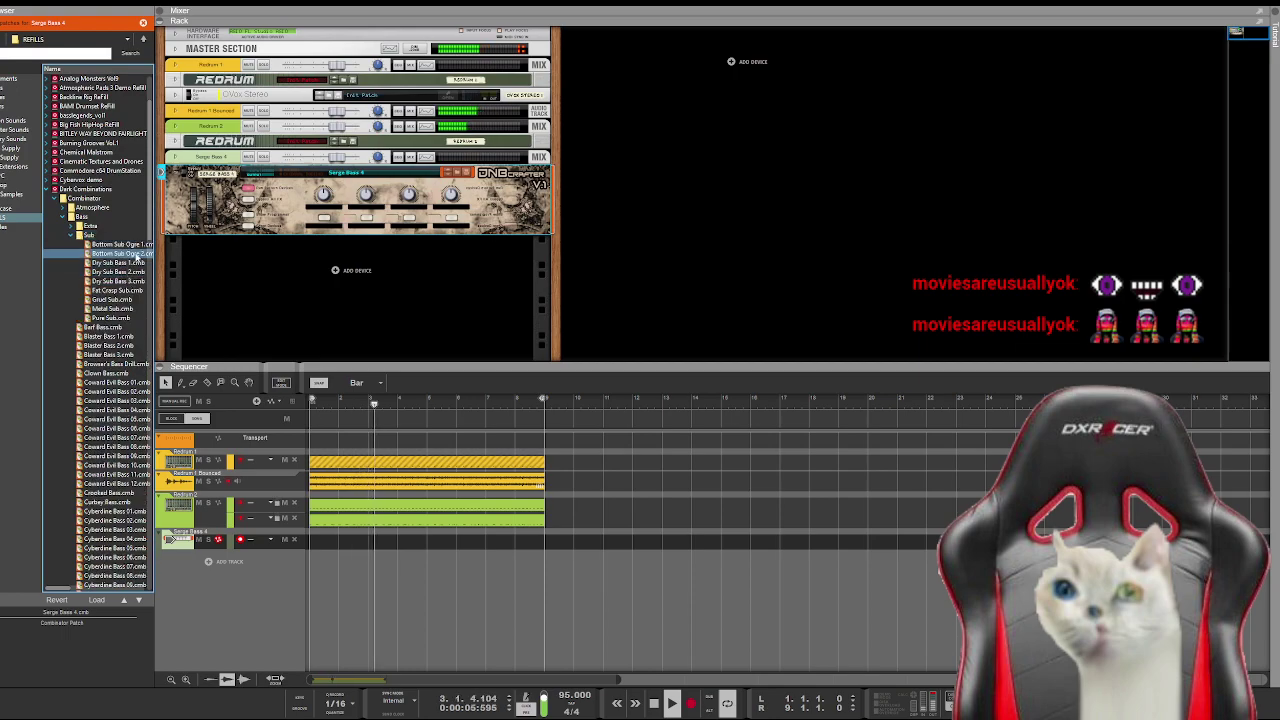
{"action": "left_click", "coordinate": [136, 245]}
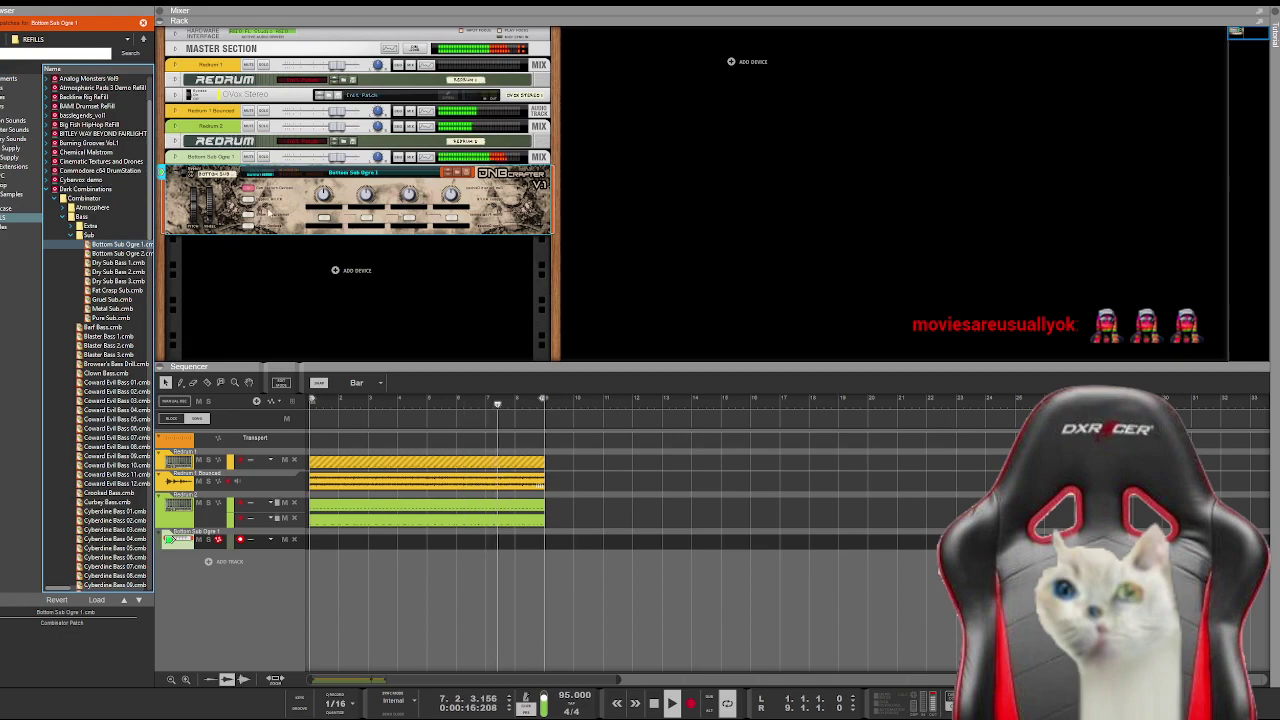
Step: Audition the Dark Combinations sub patches on the bass Combinator over the loop, including Bottom Sub Ogre 2, Dry Sub Bass 1, Dry Sub Bass 3 and Gruel Sub
{"action": "left_click", "coordinate": [125, 263]}
{"action": "left_click", "coordinate": [137, 254]}
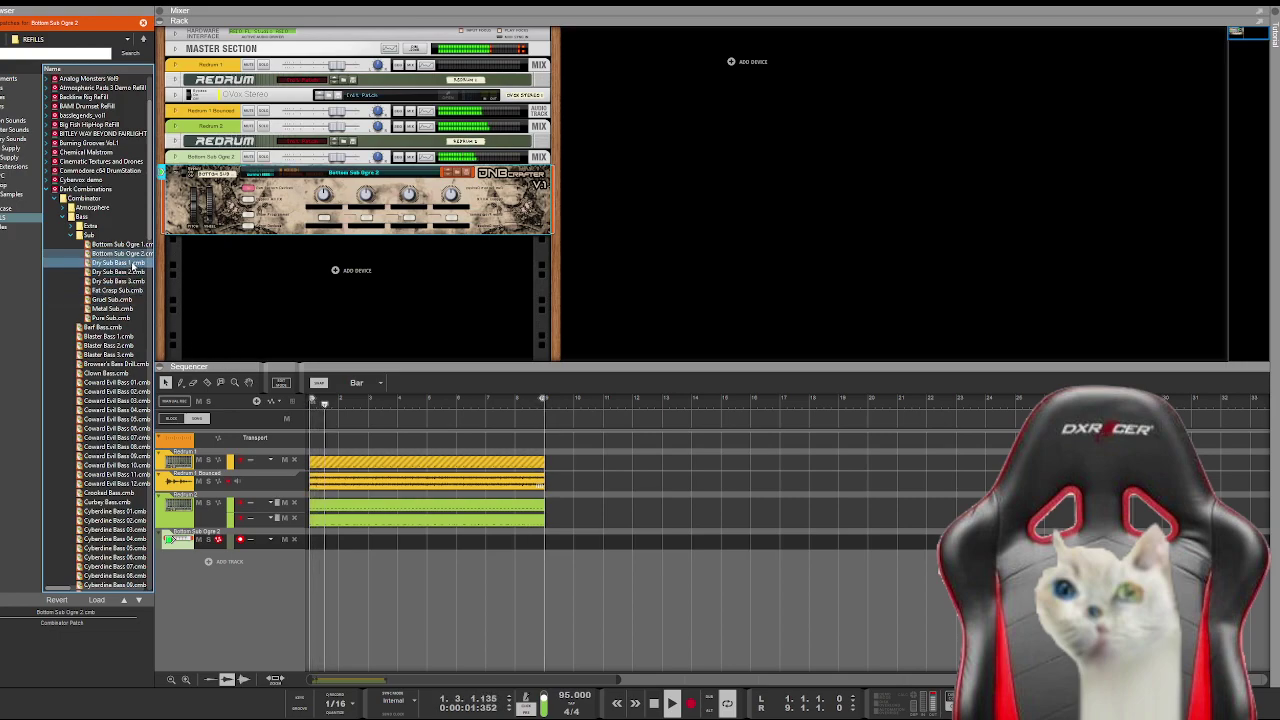
{"action": "left_click", "coordinate": [133, 264]}
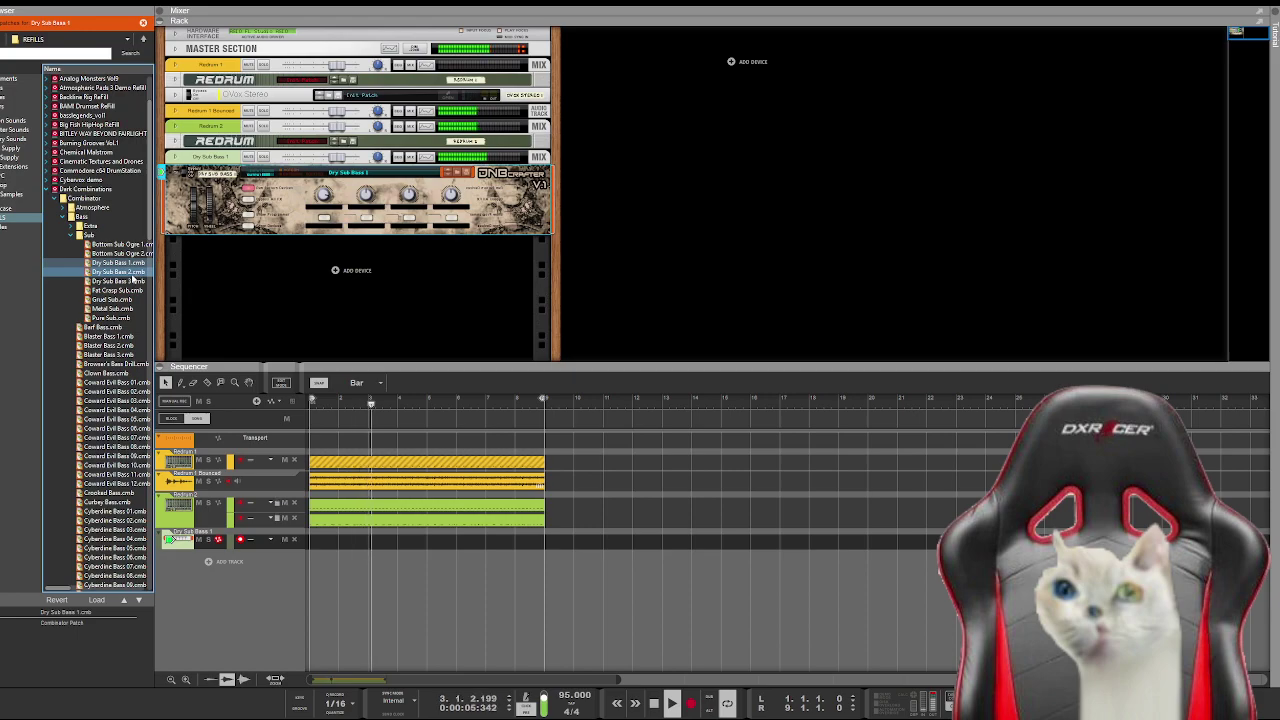
{"action": "left_click", "coordinate": [133, 281]}
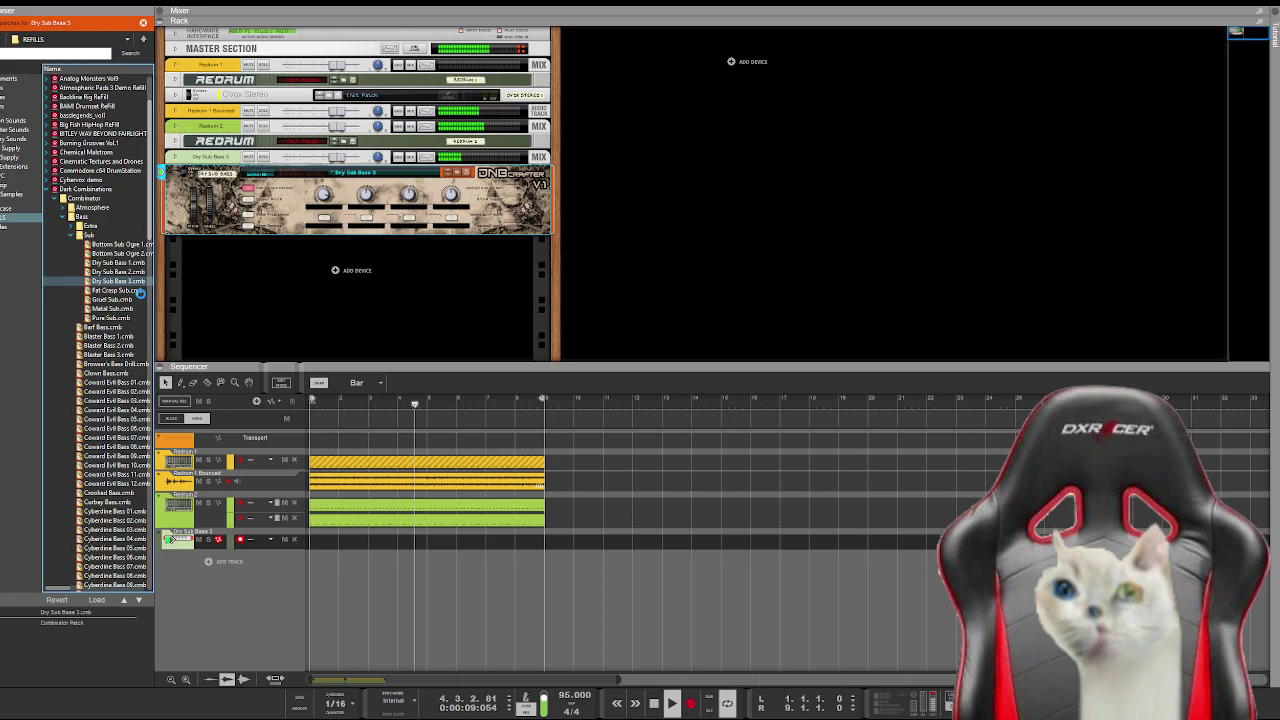
{"action": "left_click", "coordinate": [139, 290]}
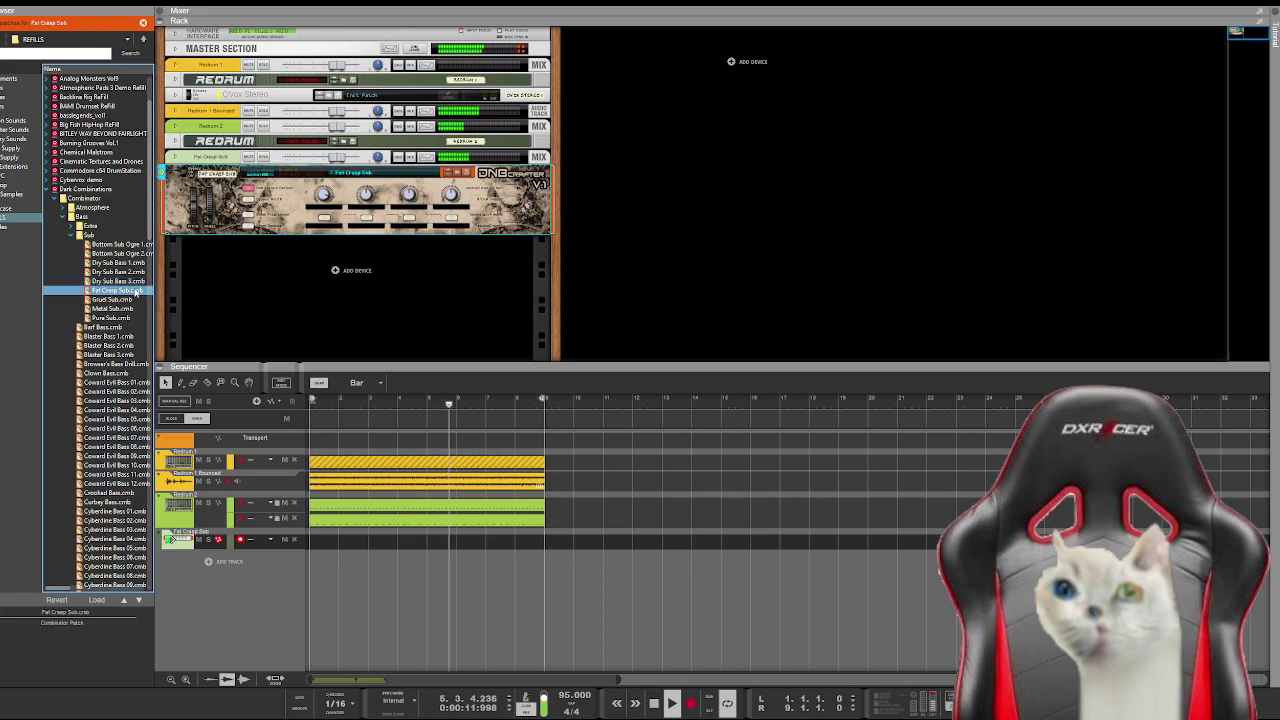
{"action": "left_click", "coordinate": [137, 301]}
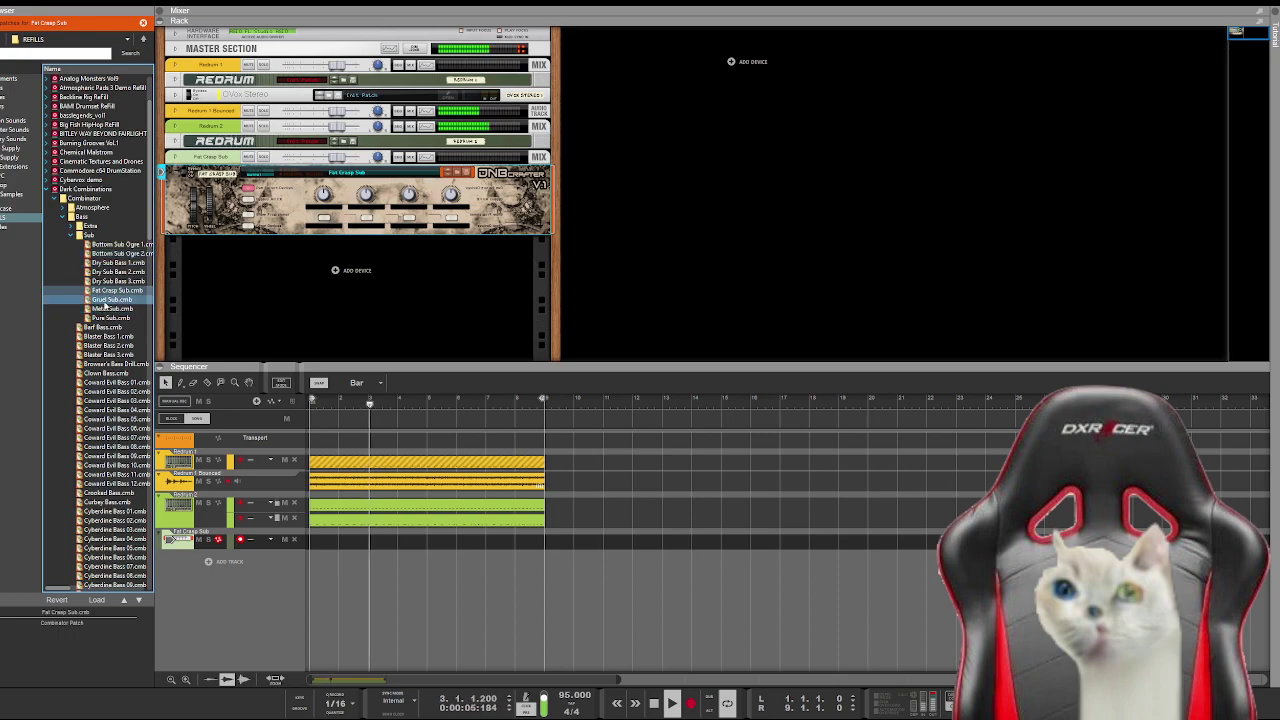
{"action": "left_click", "coordinate": [104, 301]}
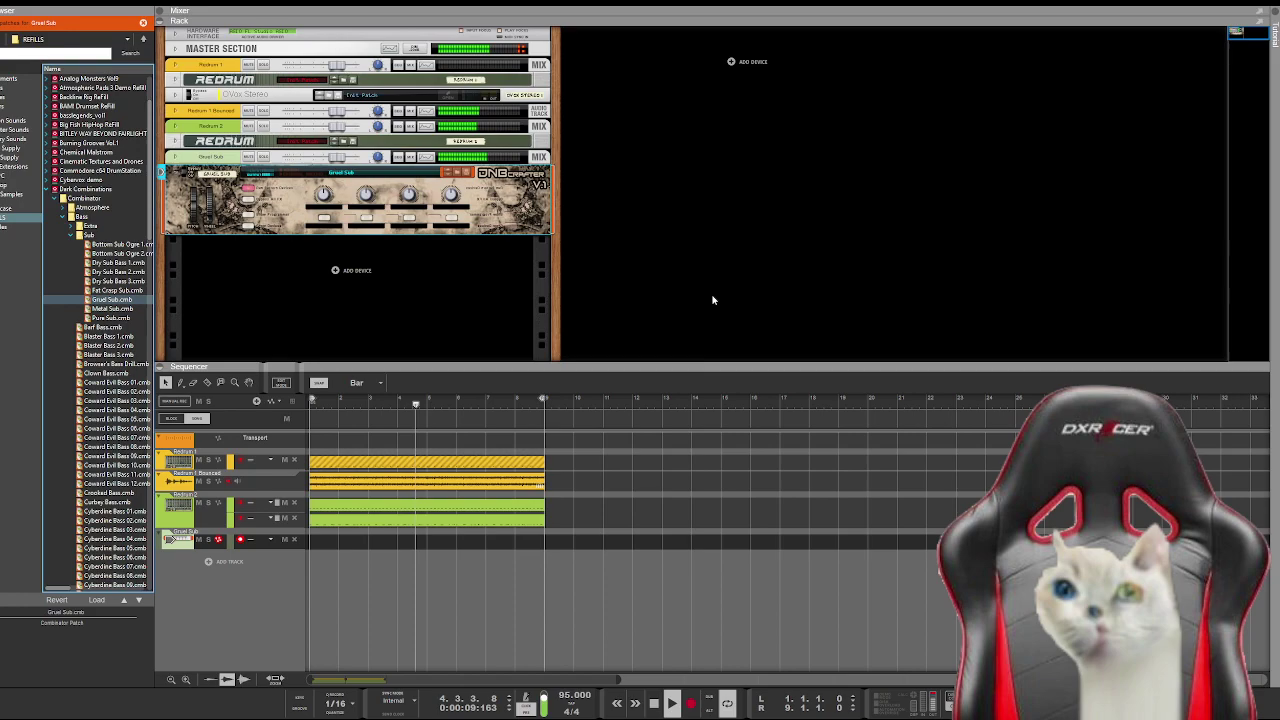
Step: Stop playback and try the Metal Sub and Pure Sub patches on the bass Combinator
{"action": "key", "text": "space"}
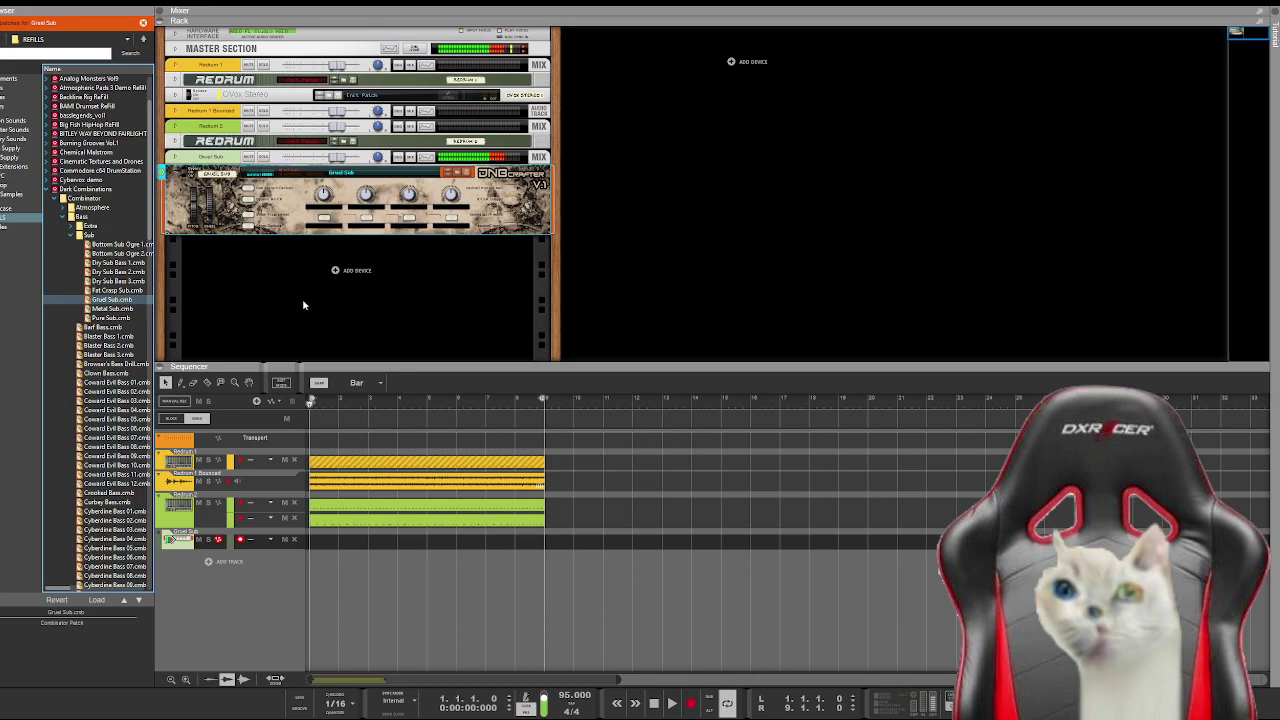
{"action": "key", "text": "Down"}
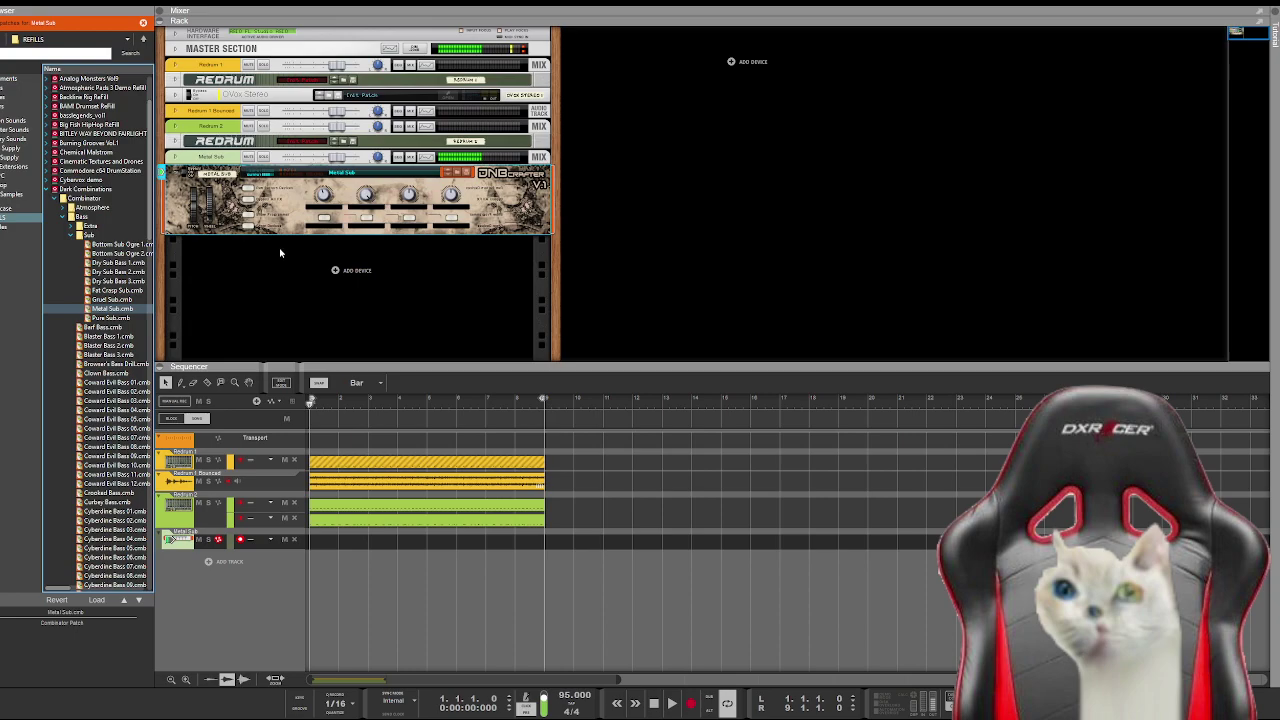
{"action": "key", "text": "Down"}
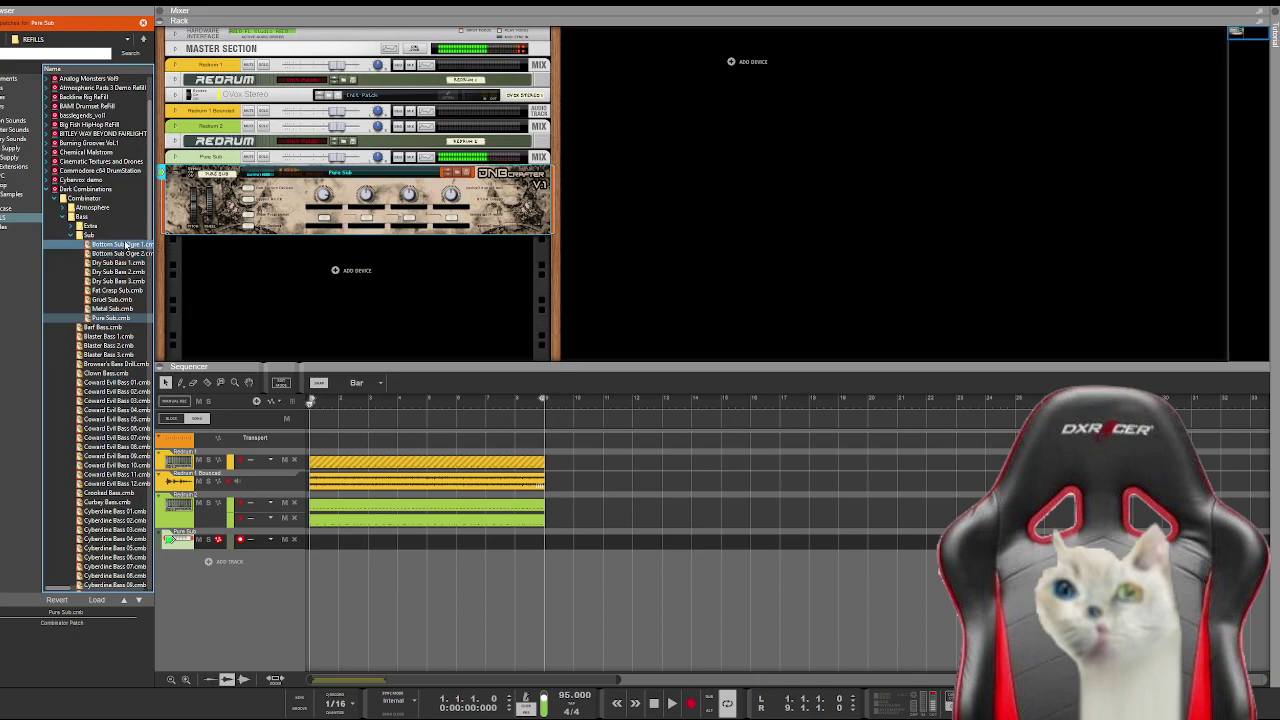
Step: Collapse the Sub folder, open the Extra folder, and try the Bass 09 and Bass 48 patches
{"action": "left_click", "coordinate": [71, 235]}
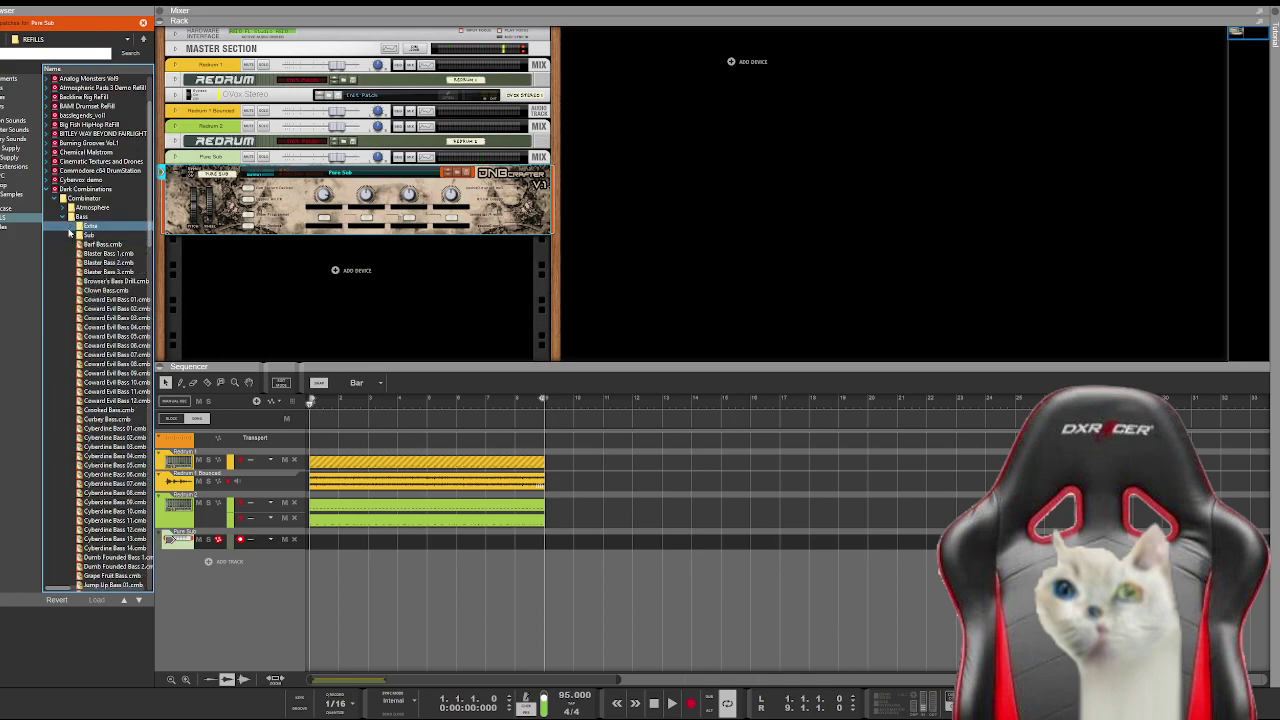
{"action": "left_click", "coordinate": [65, 229]}
{"action": "left_click", "coordinate": [135, 163]}
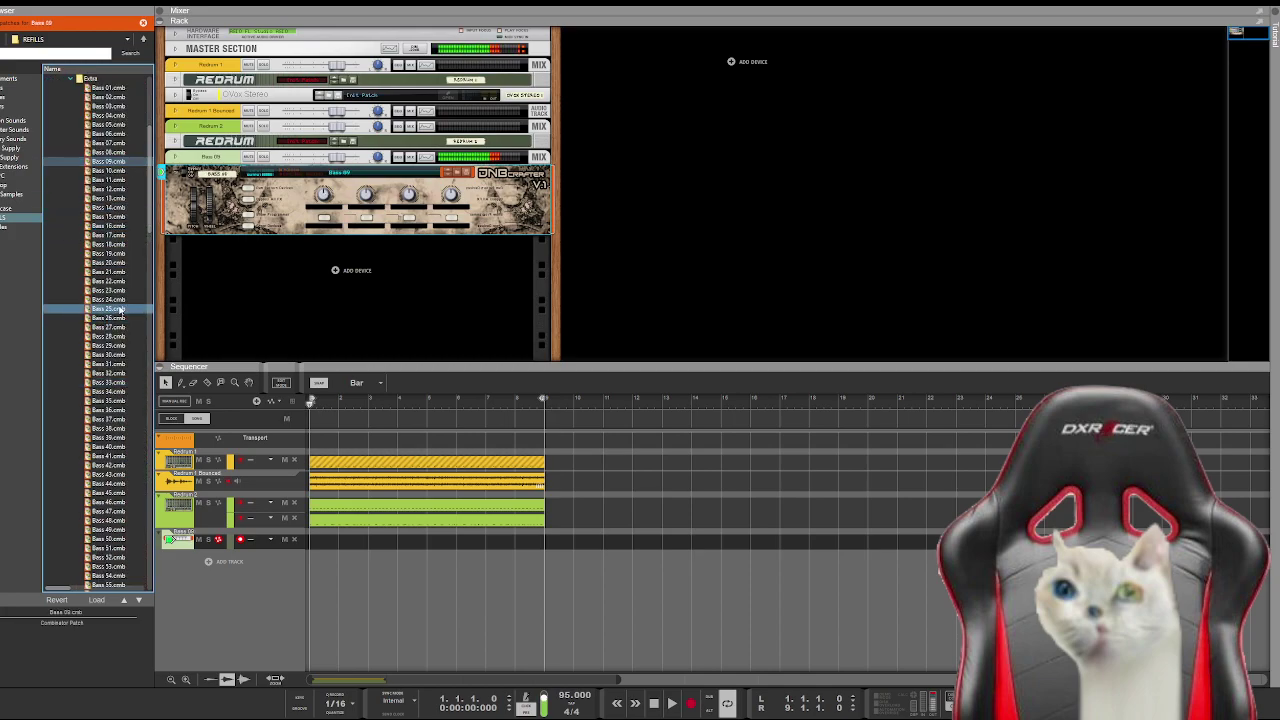
{"action": "scroll", "coordinate": [115, 372], "scroll_direction": "down", "scroll_amount": 3}
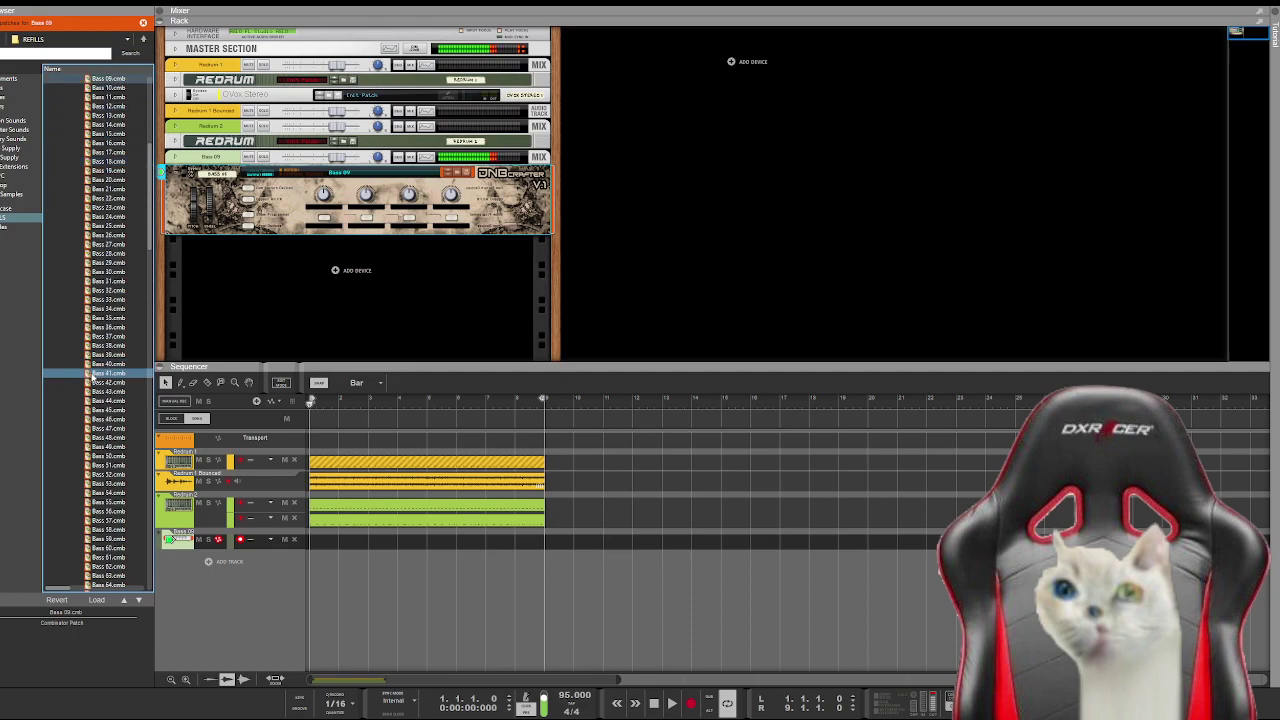
{"action": "left_click", "coordinate": [112, 437]}
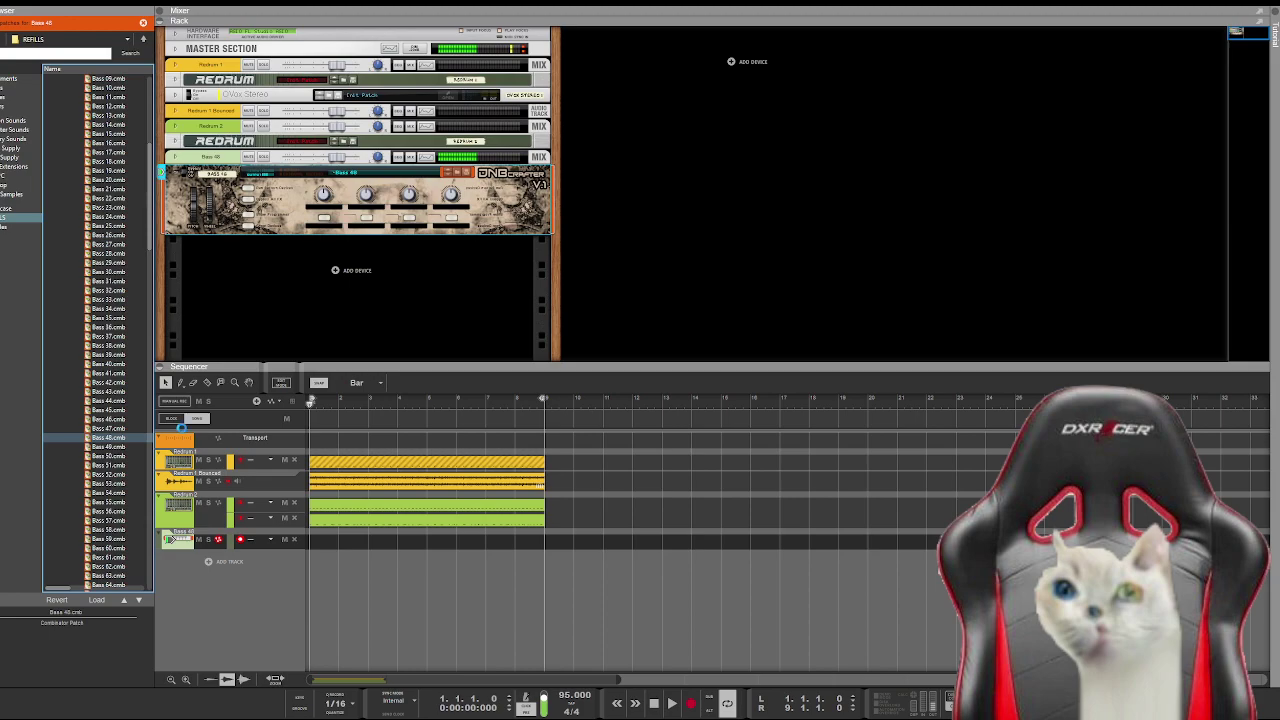
Step: Close the Bass folder, open Bass Leads under Combinator, and try Crooked Killer Reese over the loop
{"action": "scroll", "coordinate": [90, 200], "scroll_direction": "up", "scroll_amount": 6}
{"action": "left_click", "coordinate": [64, 161]}
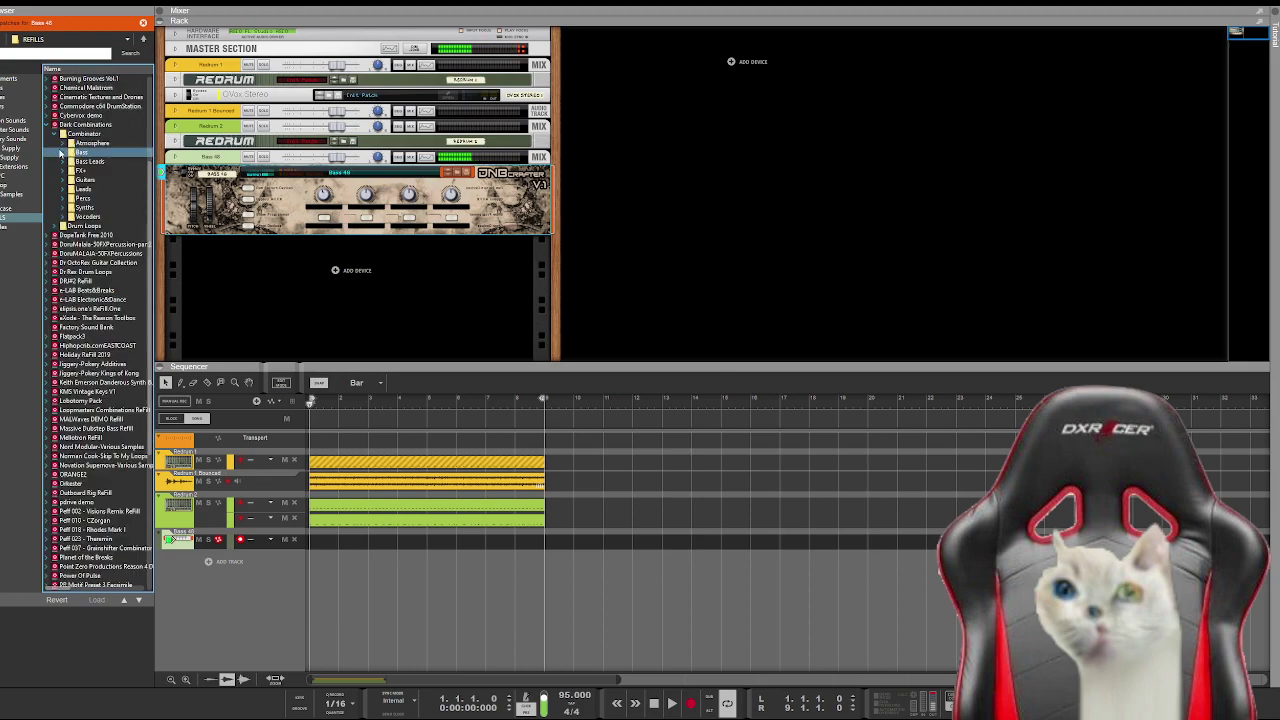
{"action": "left_click", "coordinate": [63, 163]}
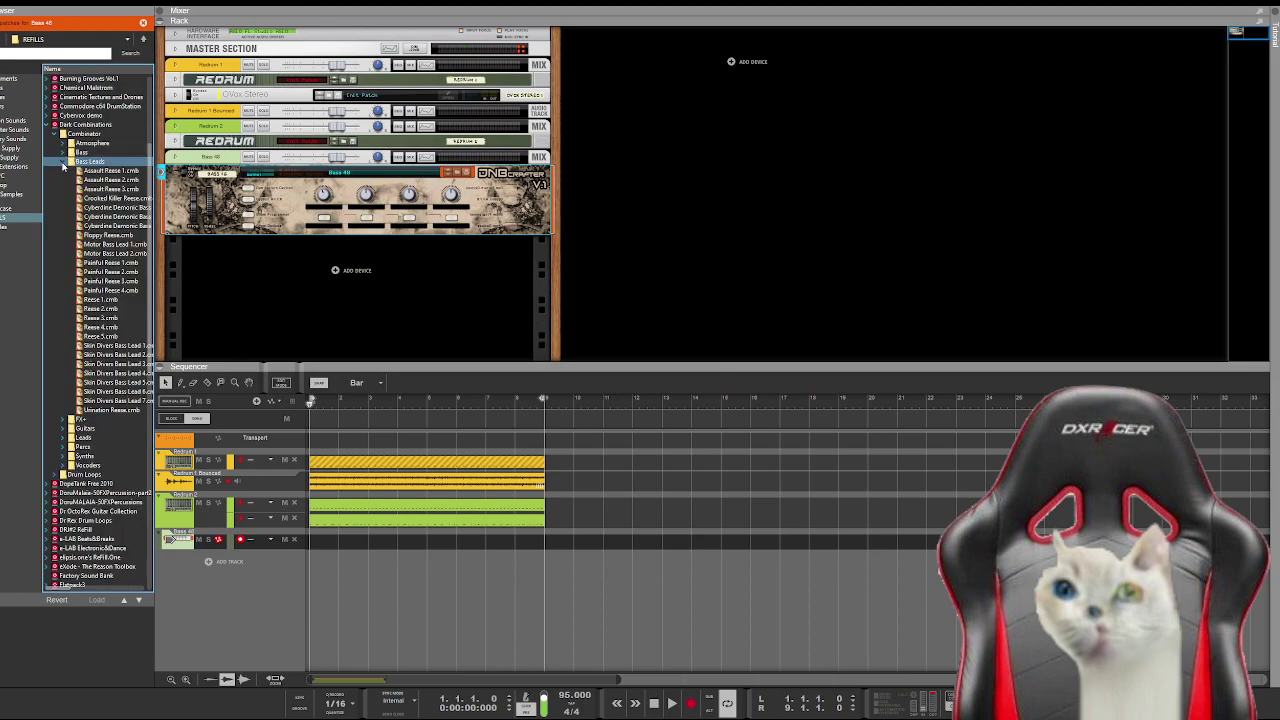
{"action": "left_click", "coordinate": [115, 198]}
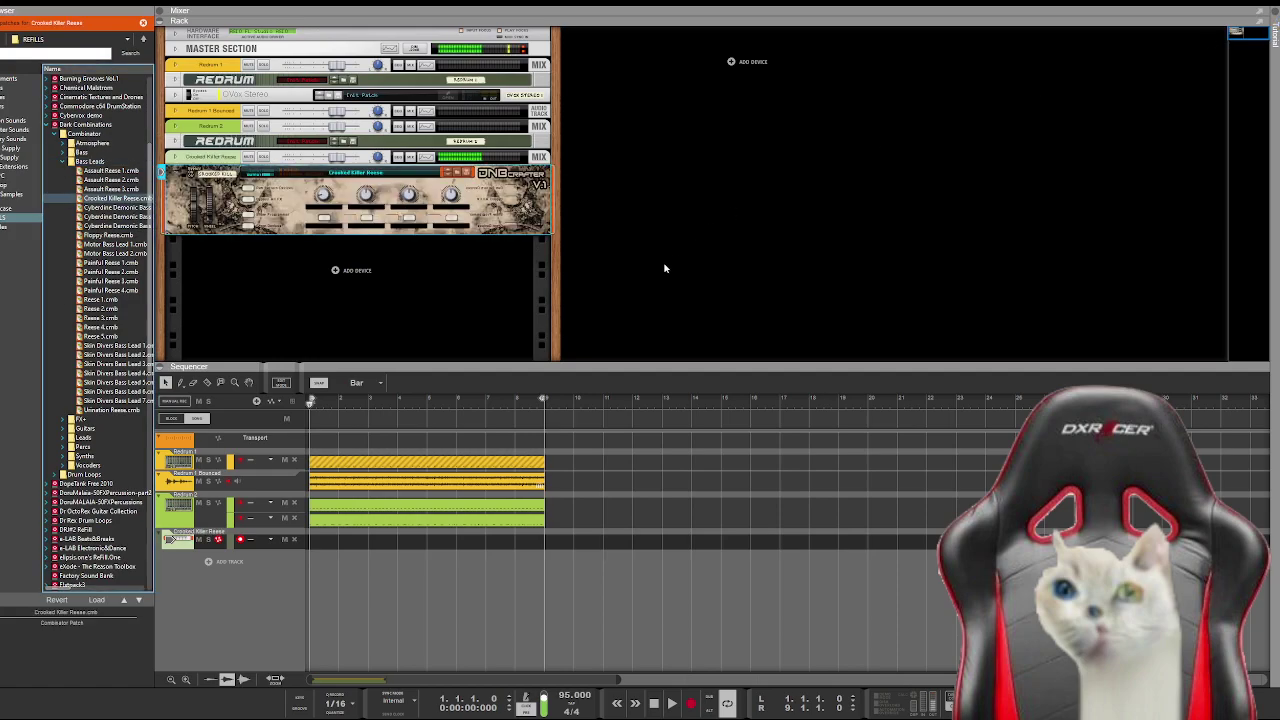
{"action": "key", "text": "space"}
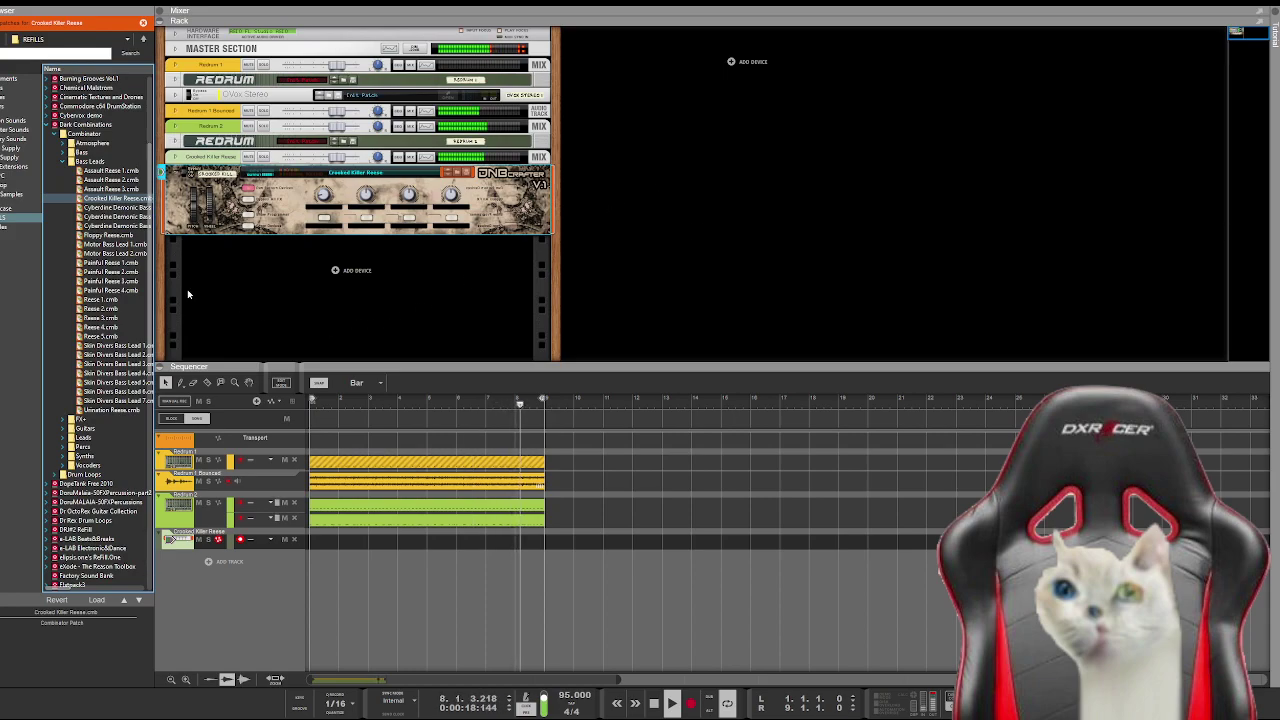
Step: Audition the Assault Reese 2, Floppy Reese and Motor Bass Lead 1 patches over the loop
{"action": "left_click", "coordinate": [118, 180]}
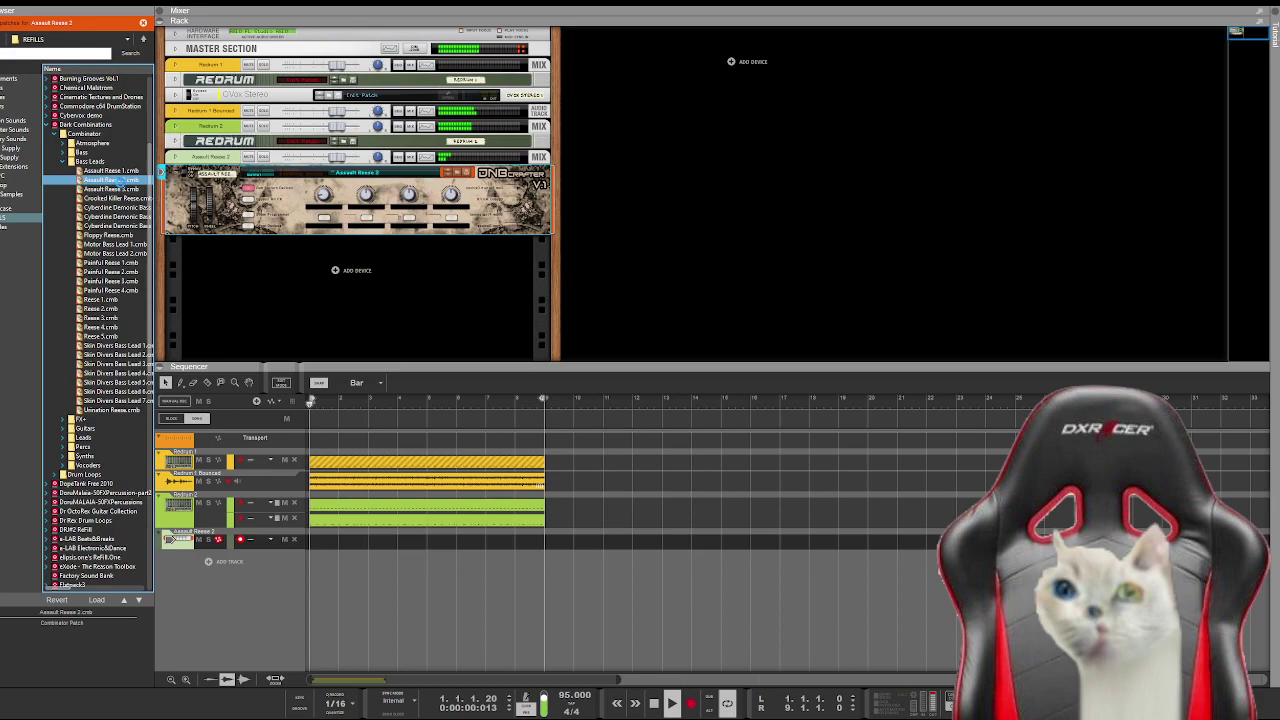
{"action": "left_click", "coordinate": [130, 189]}
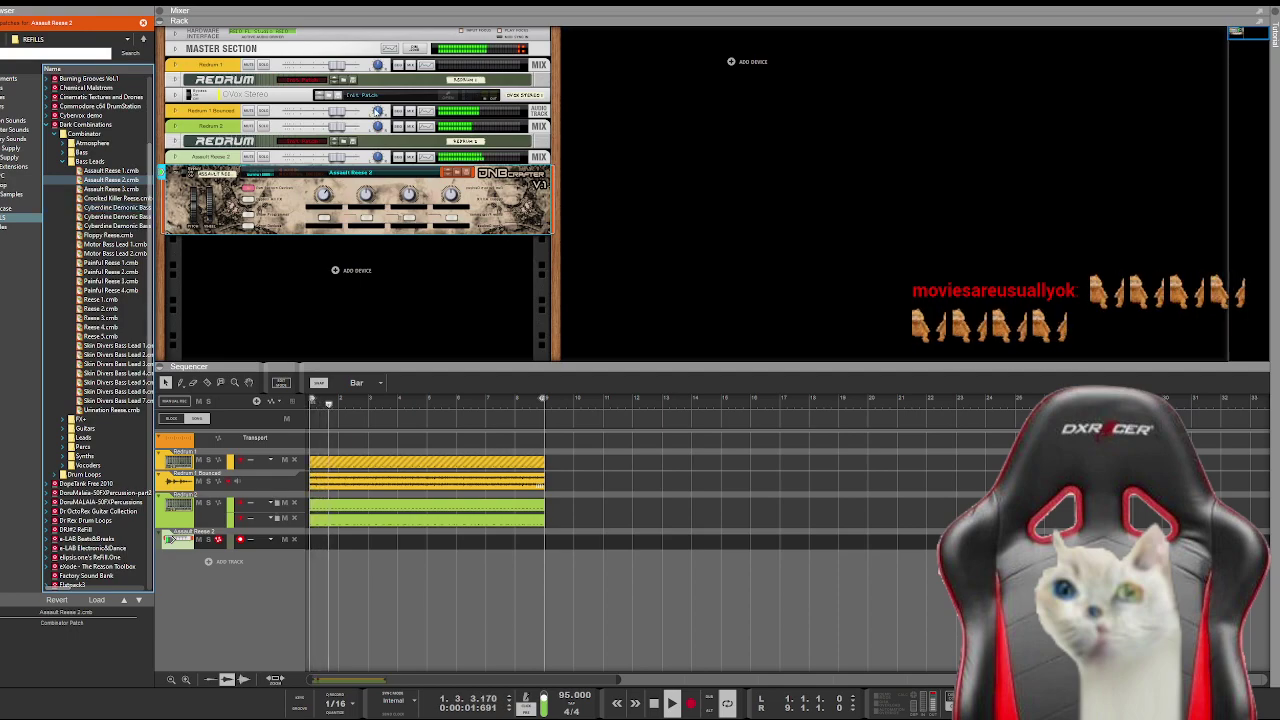
{"action": "key", "text": "space"}
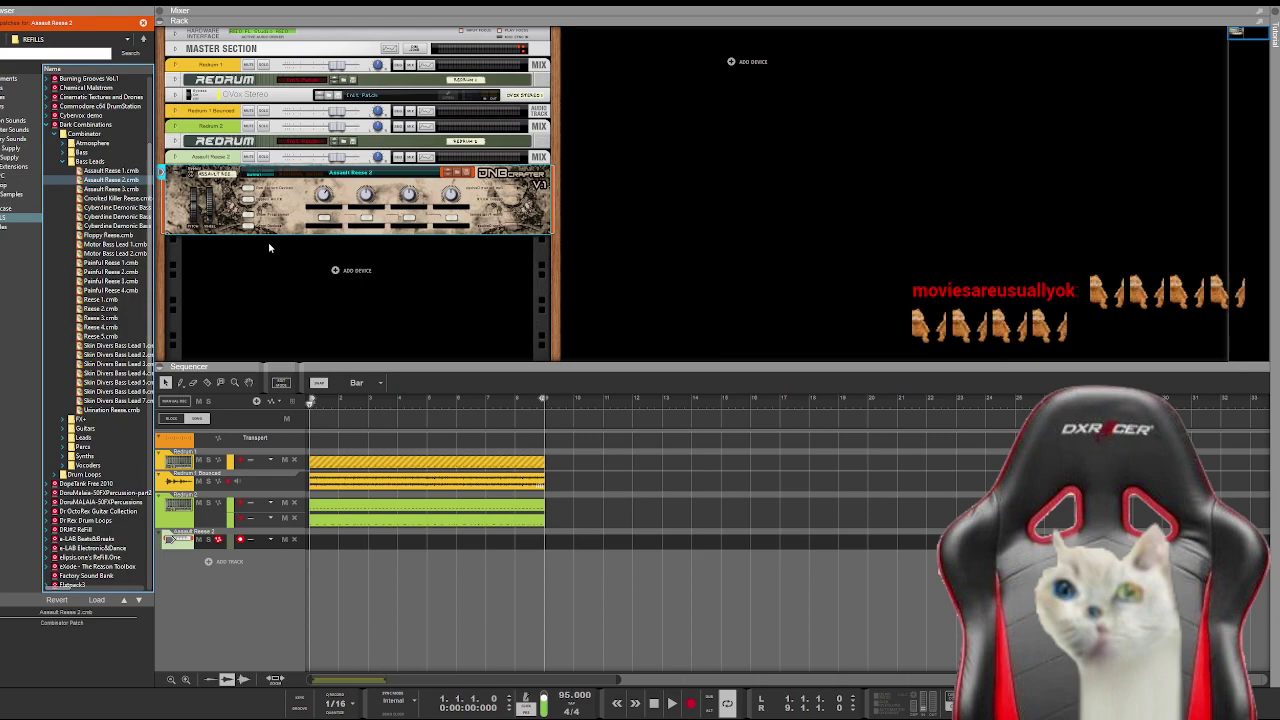
{"action": "key", "text": "space"}
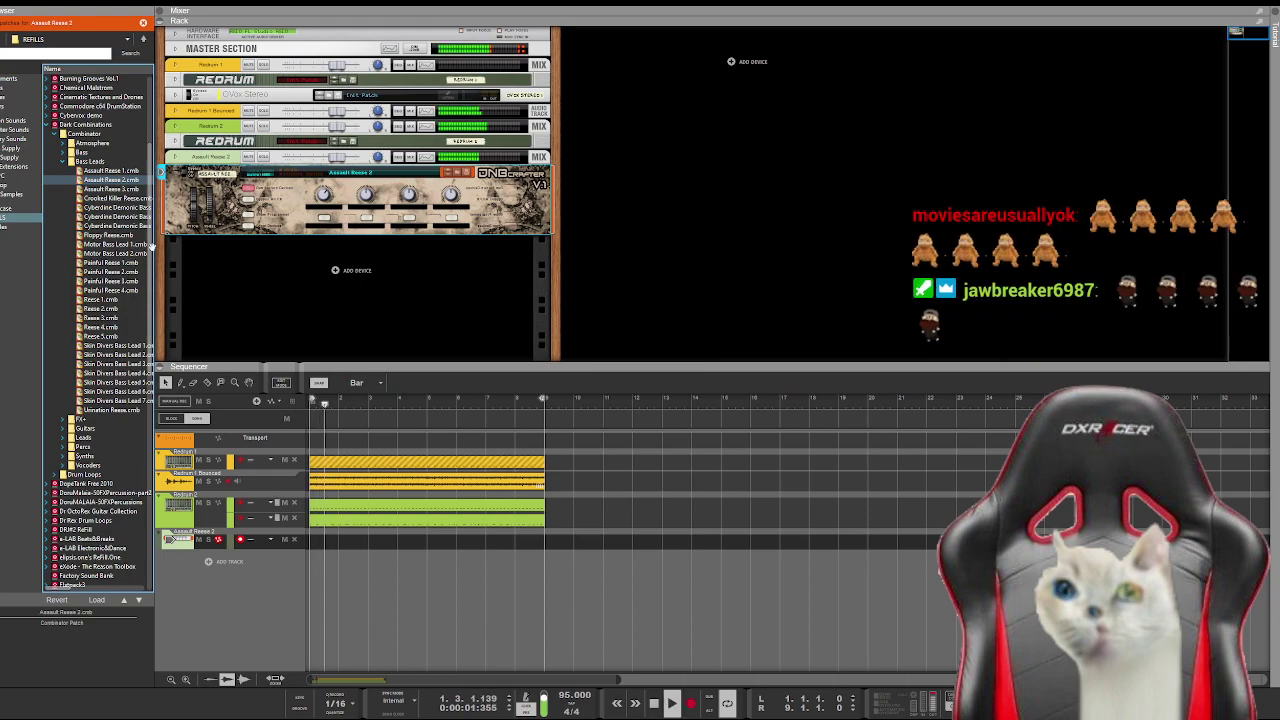
{"action": "left_click", "coordinate": [135, 236]}
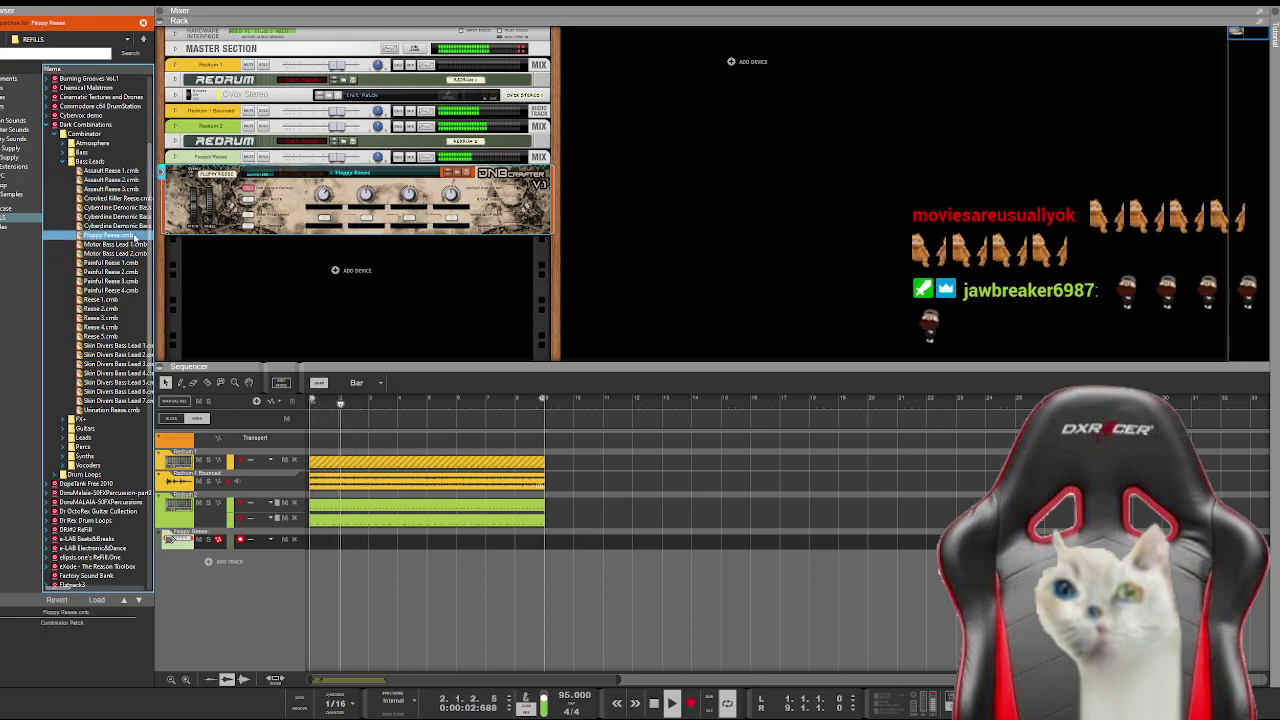
{"action": "left_click", "coordinate": [135, 244]}
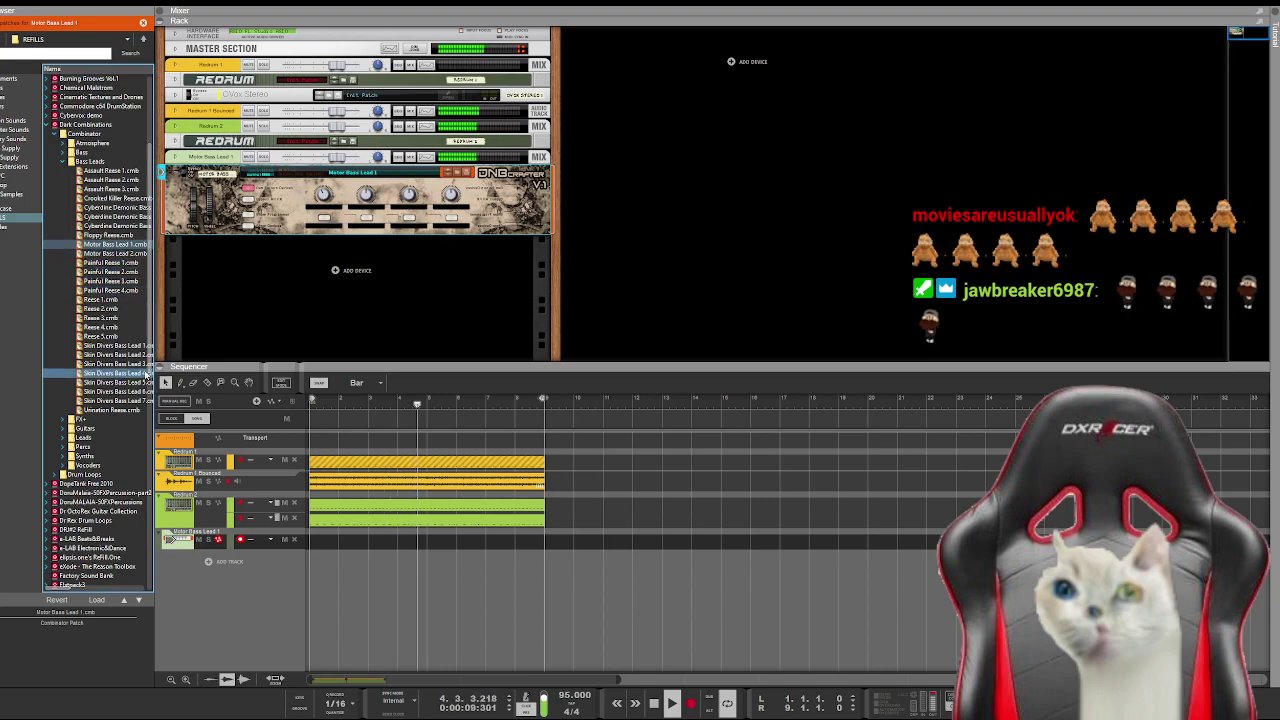
Step: Load Skin Divers Bass Lead 7 into the bass Combinator and rehearse it over the loop from bar 1
{"action": "left_click", "coordinate": [135, 401]}
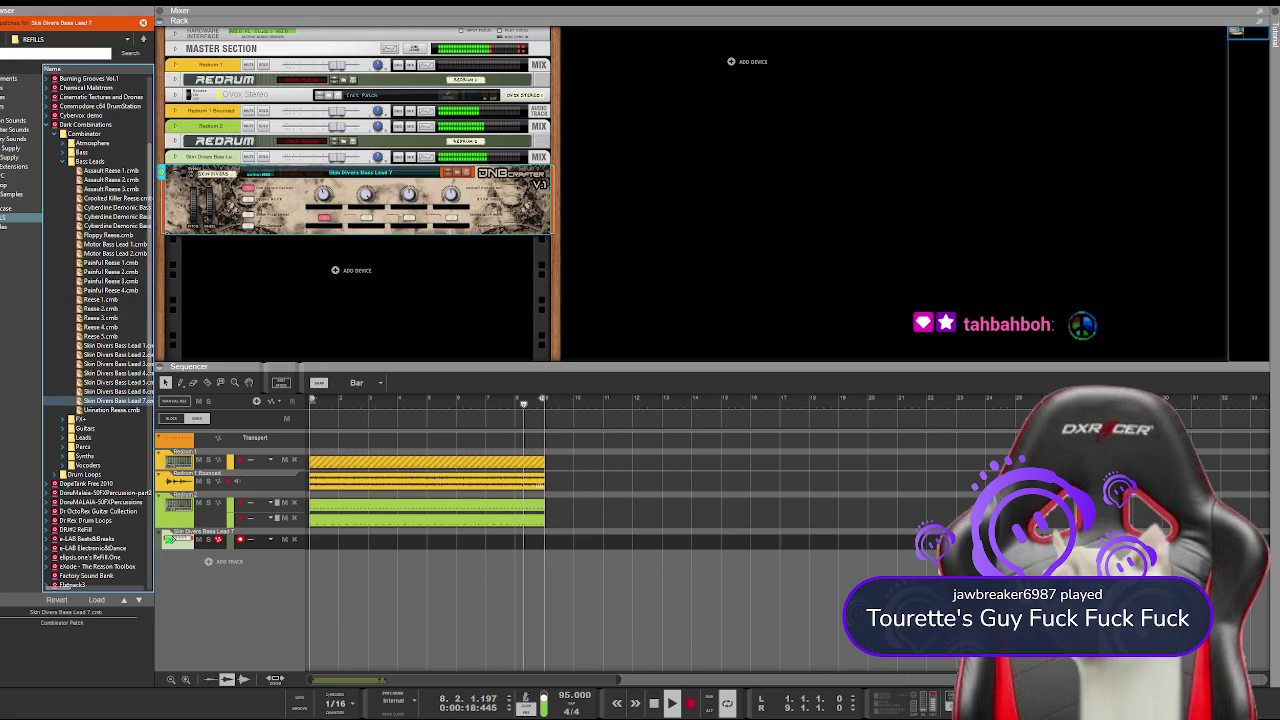
{"action": "key", "text": "space"}
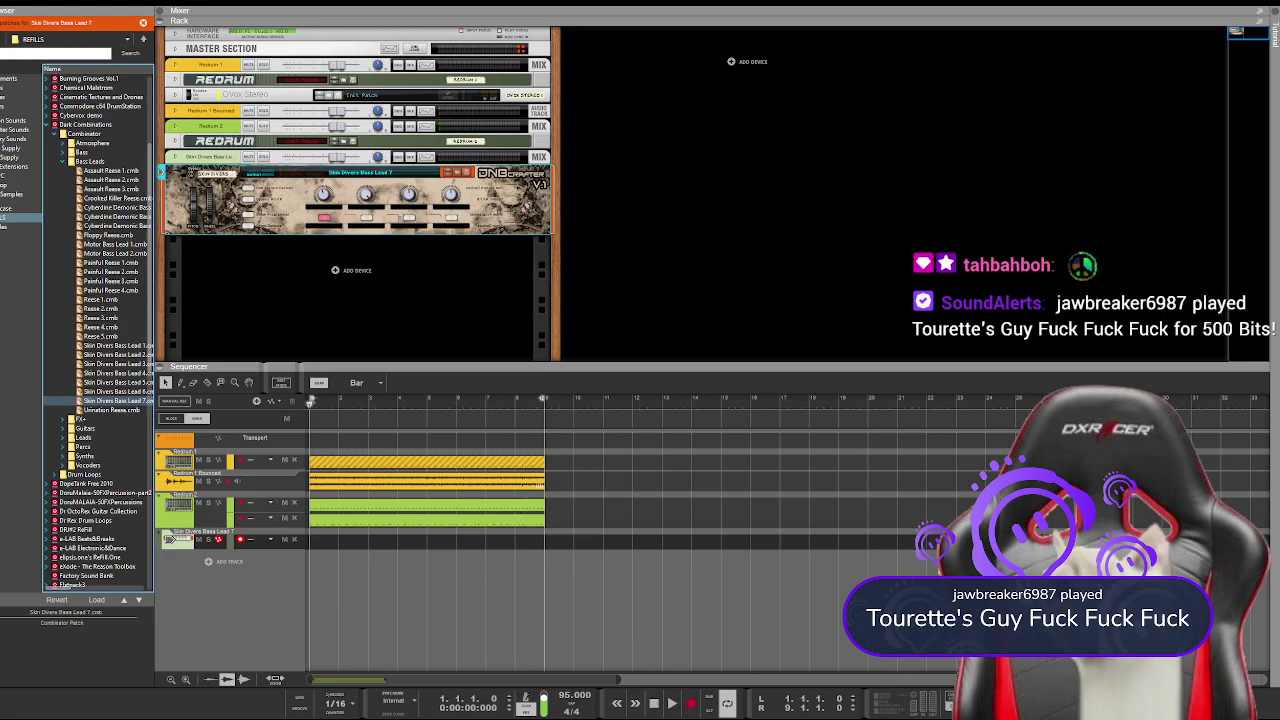
{"action": "key", "text": "space"}
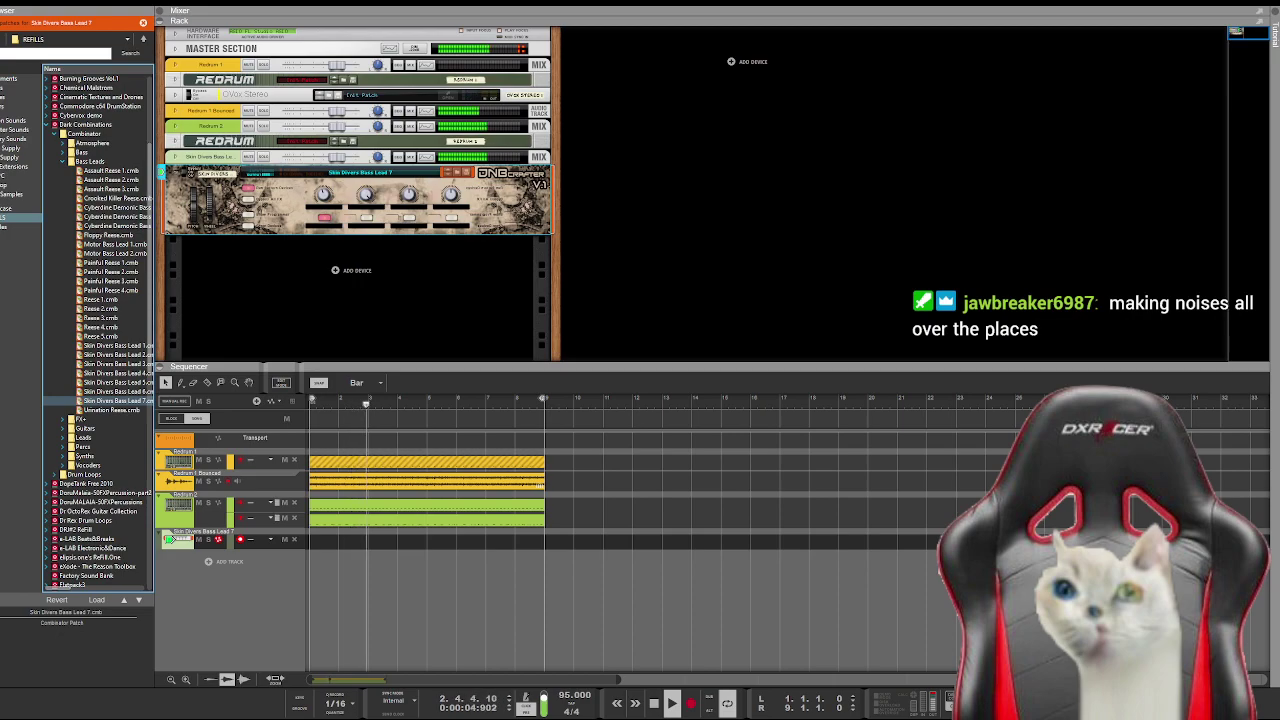
{"action": "key", "text": "space"}
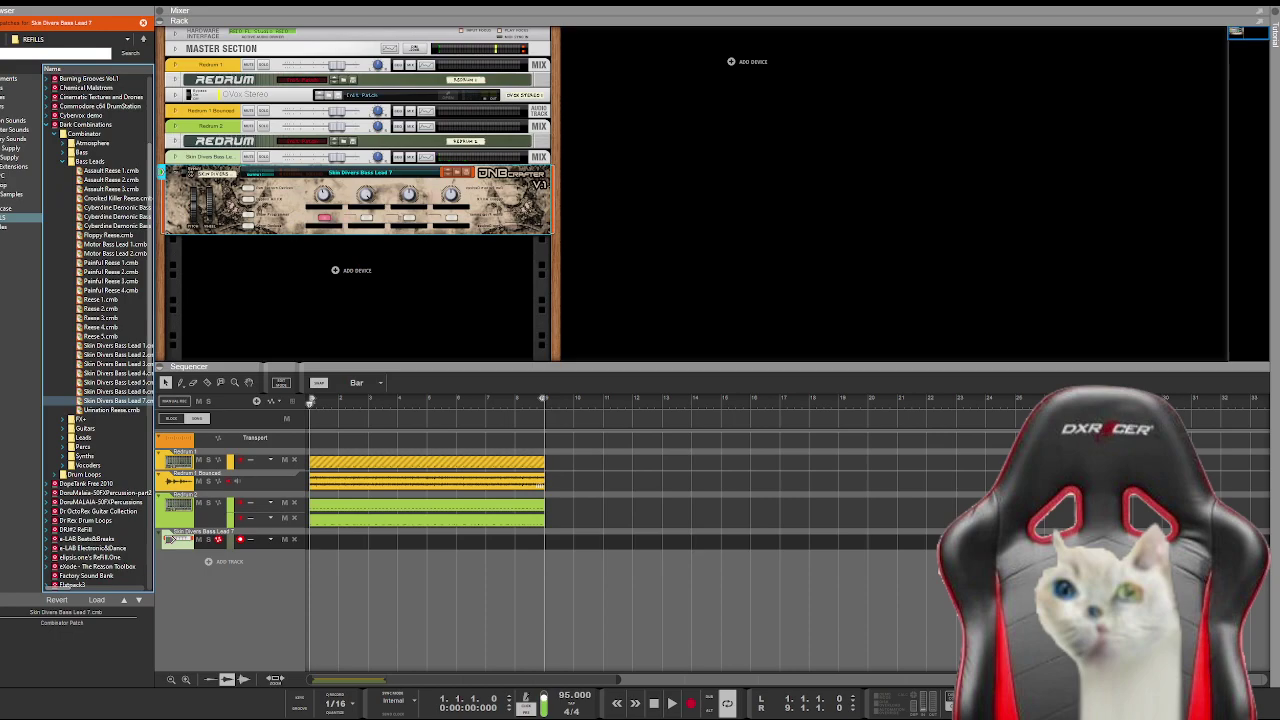
Step: Record an eight-bar bass part on the Skin Divers Bass Lead 7 track from bar 1
{"action": "left_click", "coordinate": [690, 703]}
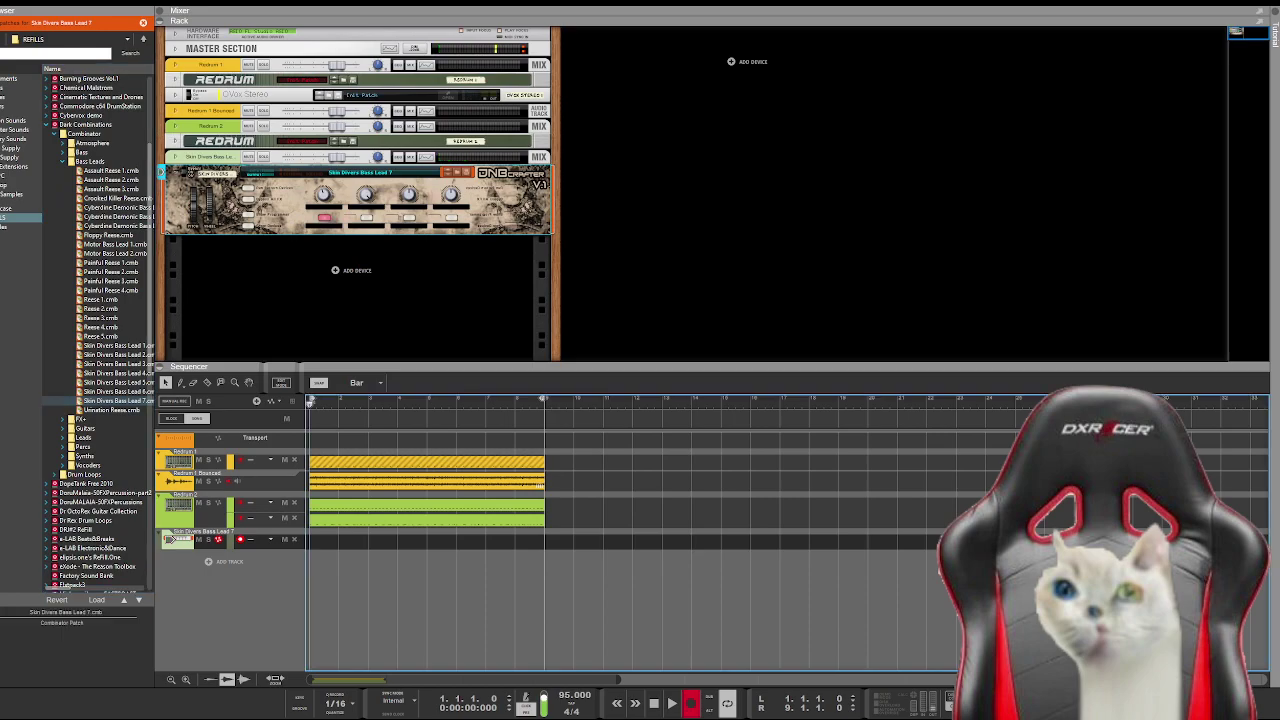
{"action": "key", "text": "space"}
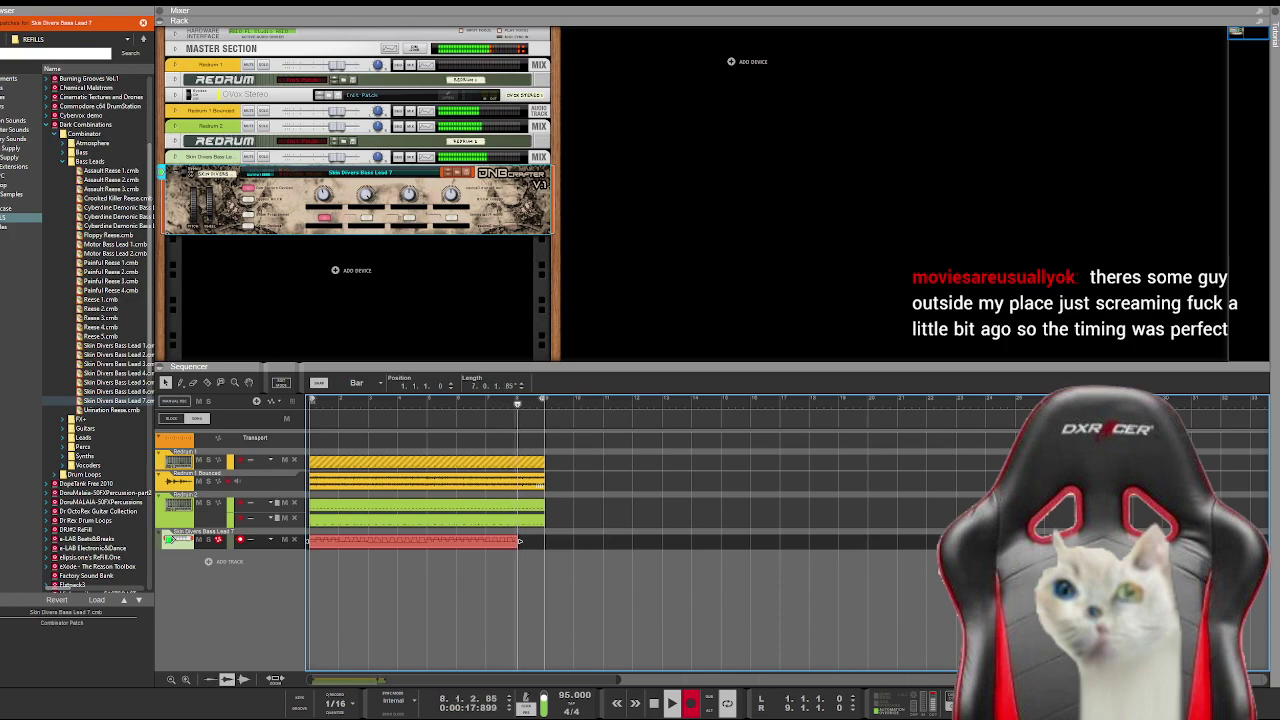
{"action": "key", "text": "space"}
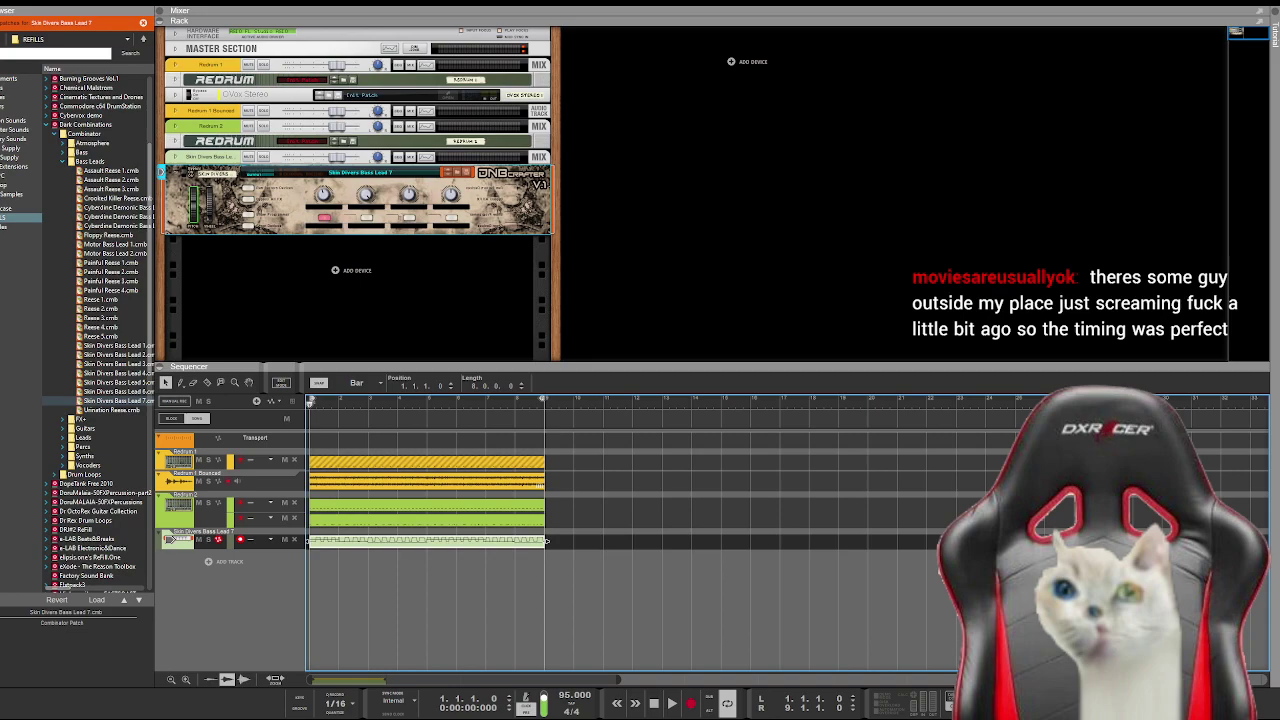
Step: Play the song back from bar 1, fold the bass Combinator in the rack, and collapse the Bass Leads folder
{"action": "key", "text": "space"}
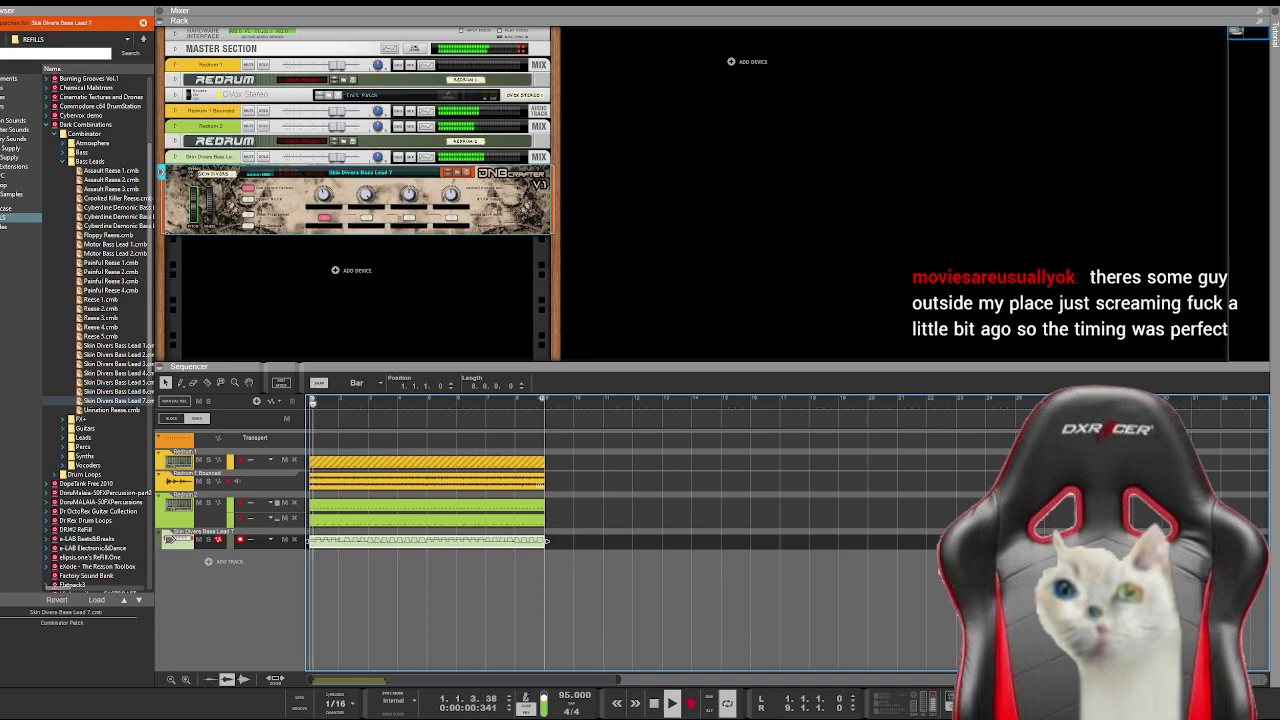
{"action": "left_click", "coordinate": [161, 172]}
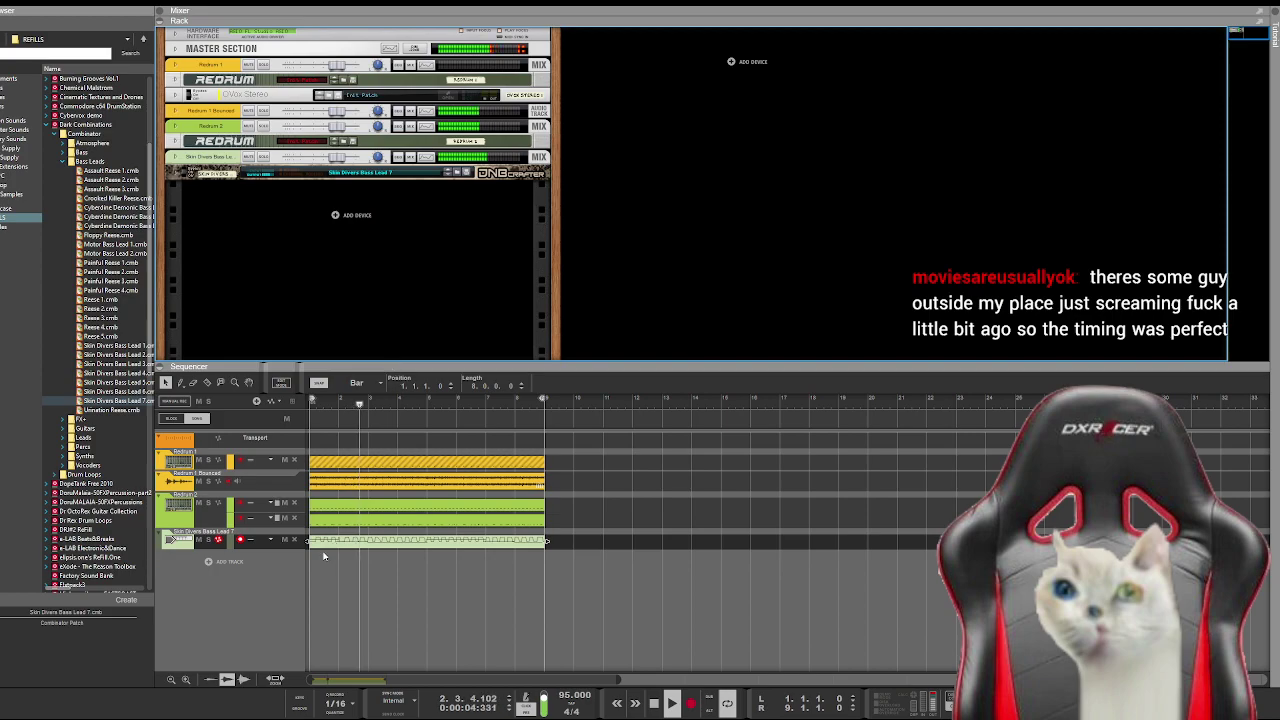
{"action": "key", "text": "shift+Tab"}
{"action": "key", "text": "shift+Tab"}
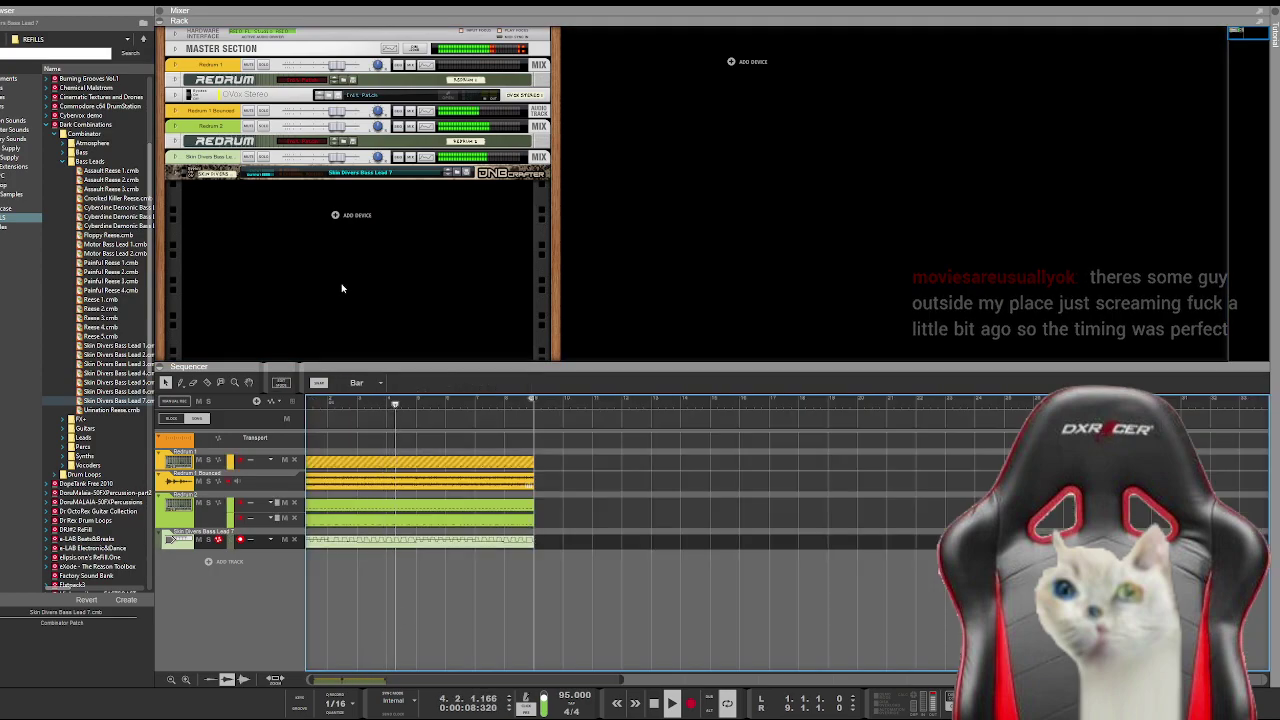
{"action": "left_click", "coordinate": [70, 161]}
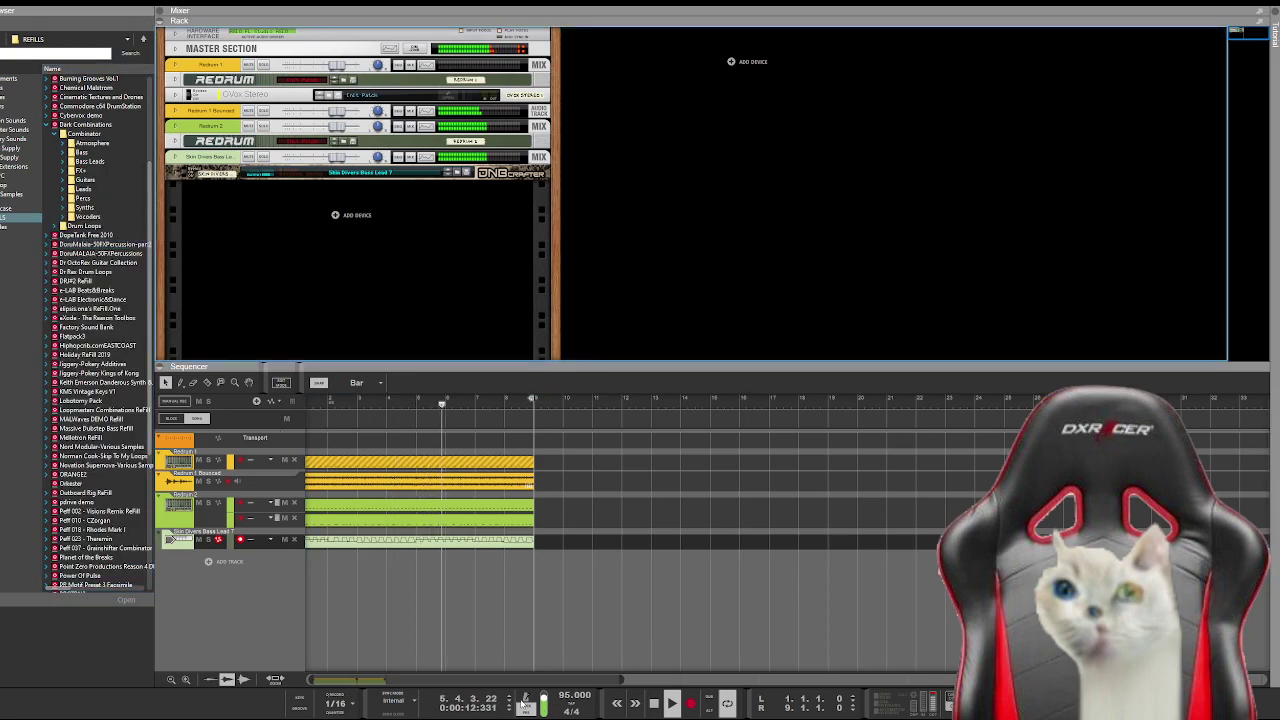
Step: Check the recorded notes in the Skin Divers bass clip and collapse the Dark Combinations refill
{"action": "double_click", "coordinate": [456, 540]}
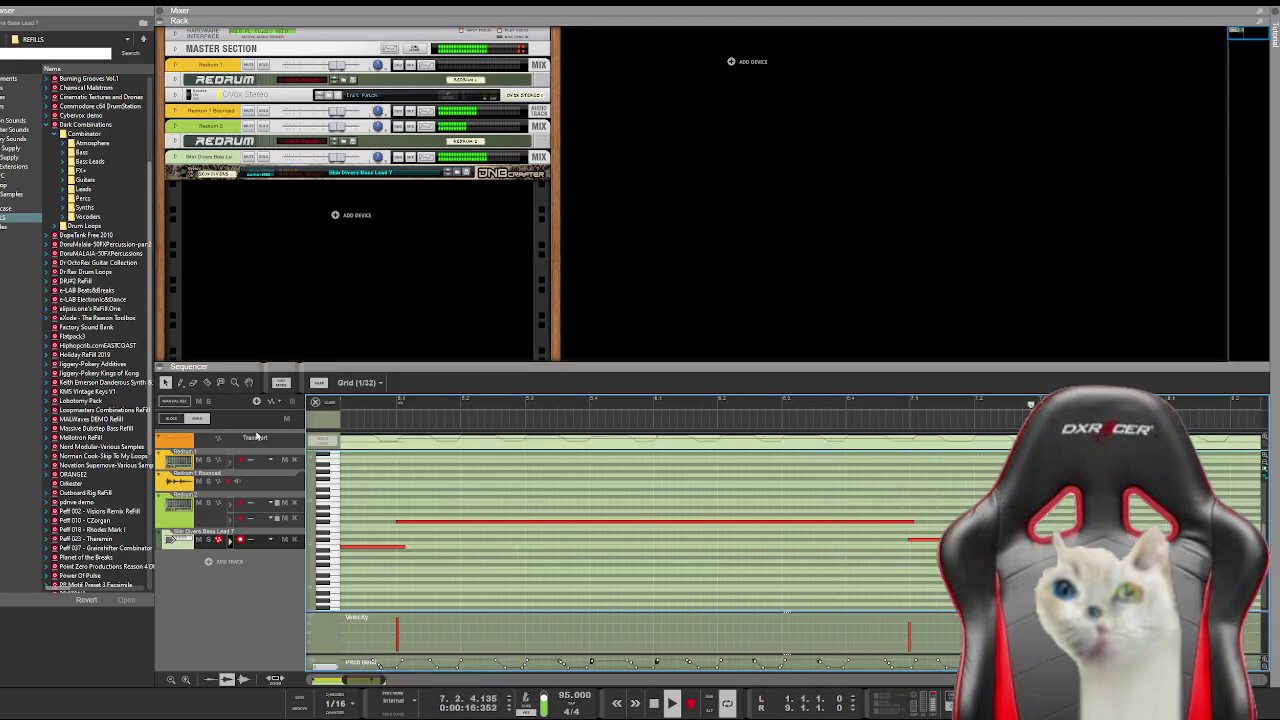
{"action": "key", "text": "shift+Tab"}
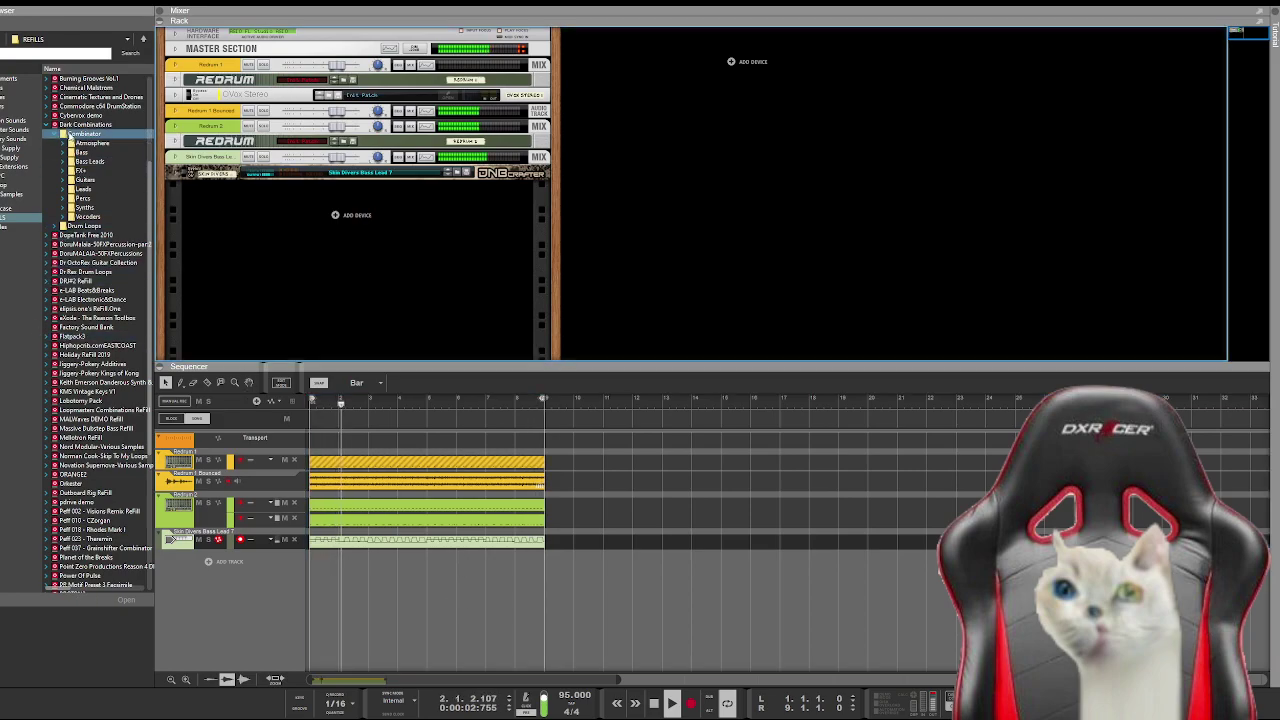
{"action": "left_click", "coordinate": [47, 124]}
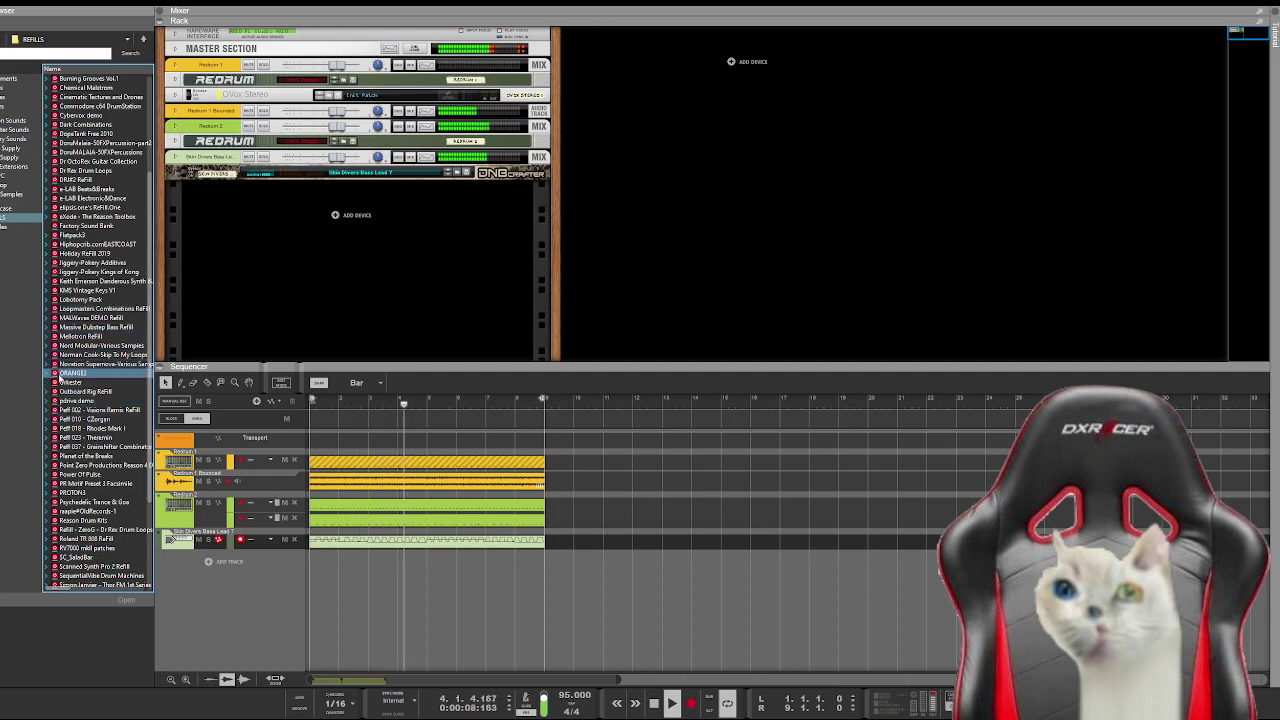
Step: Add two new mix channels to the rack directly below the Redrum 2 device
{"action": "left_click", "coordinate": [257, 235]}
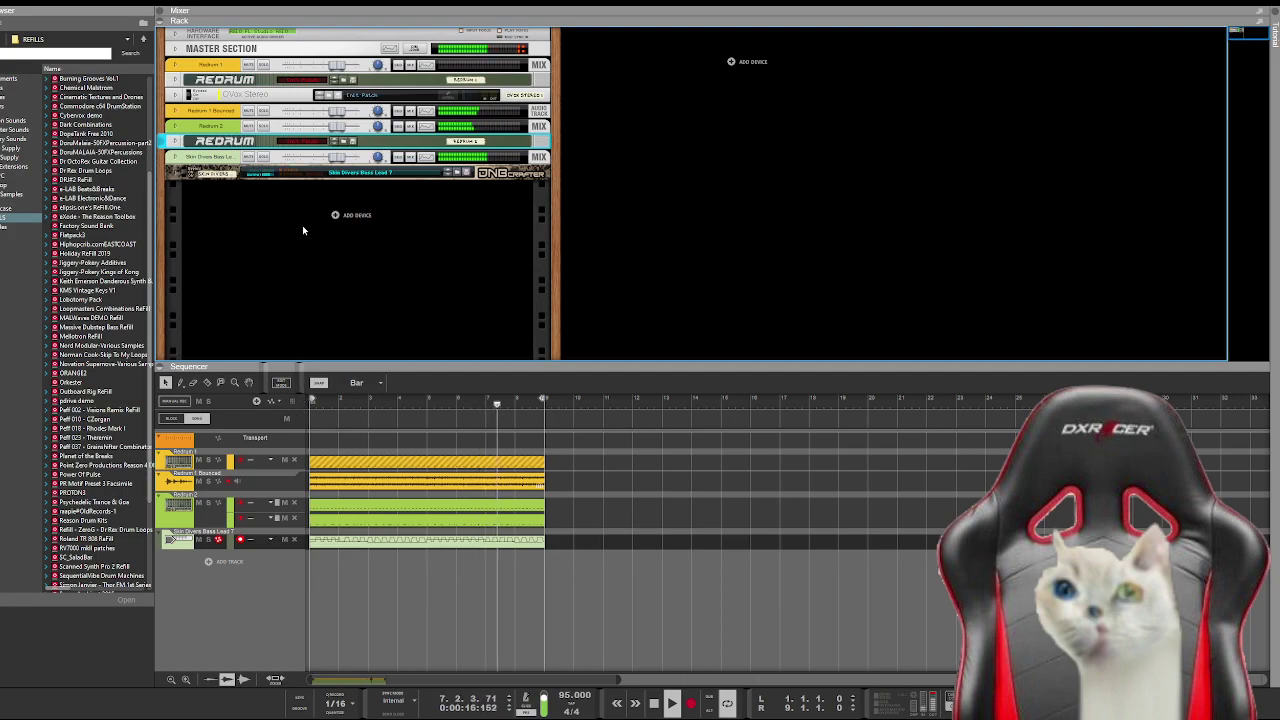
{"action": "key", "text": "ctrl+z"}
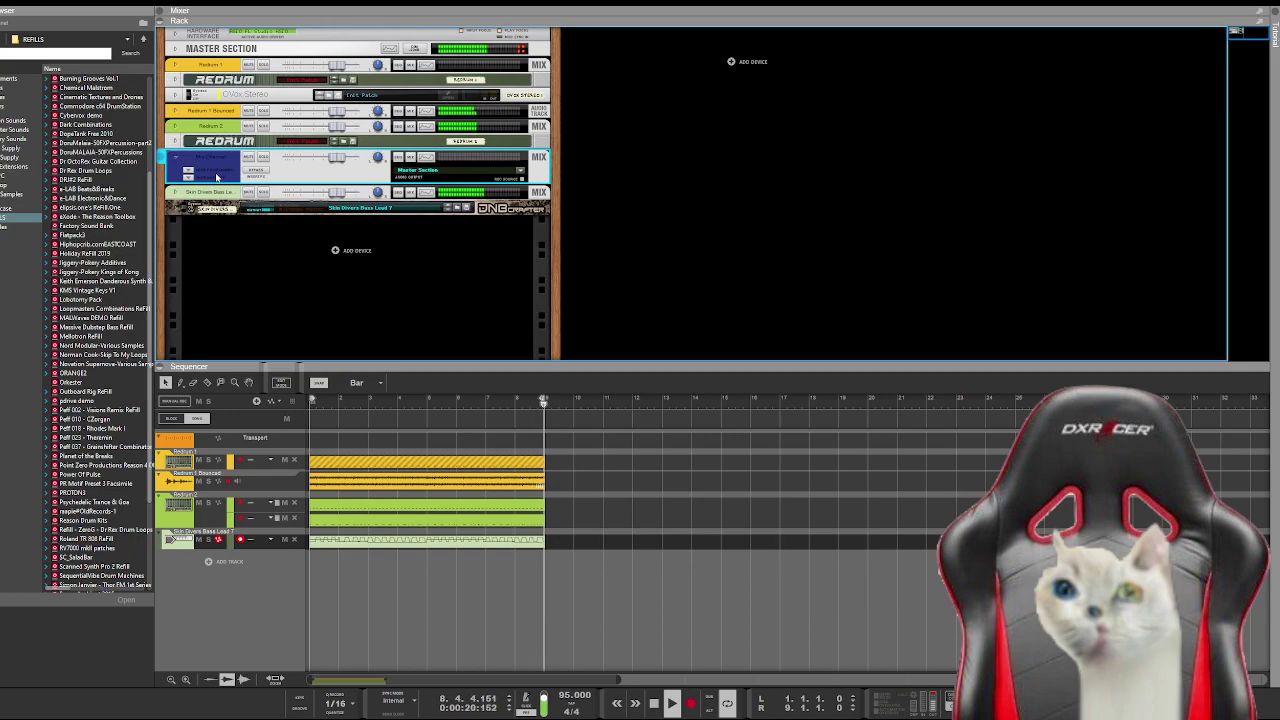
{"action": "key", "text": "ctrl+d"}
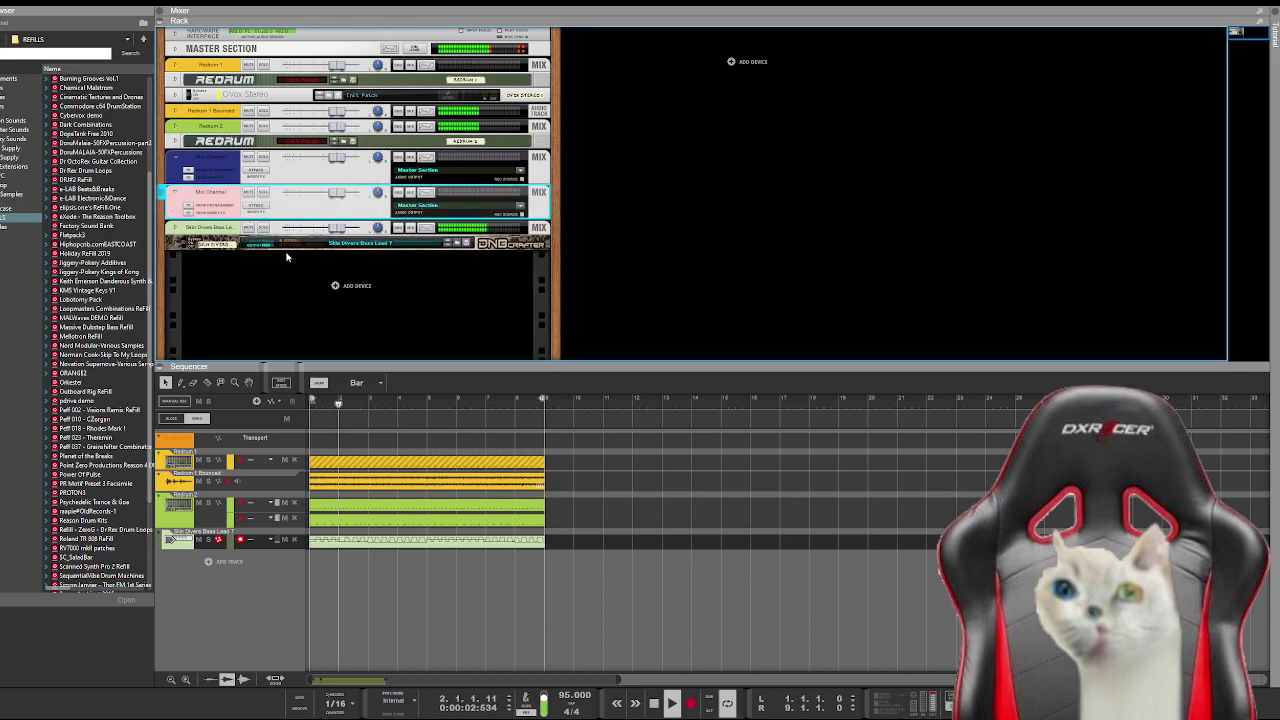
Step: Cable the individual outputs of drums 1 and 2 on Redrum 2 to the two new mix channels
{"action": "key", "text": "Tab"}
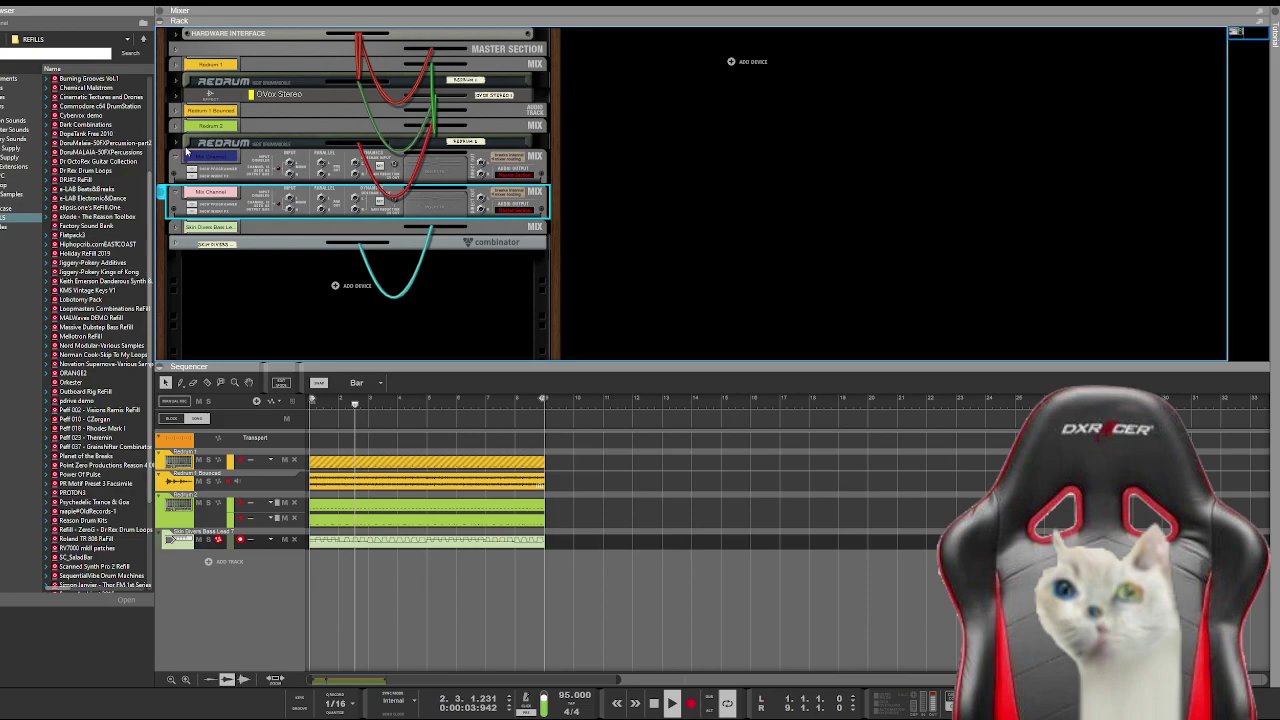
{"action": "left_click", "coordinate": [182, 146]}
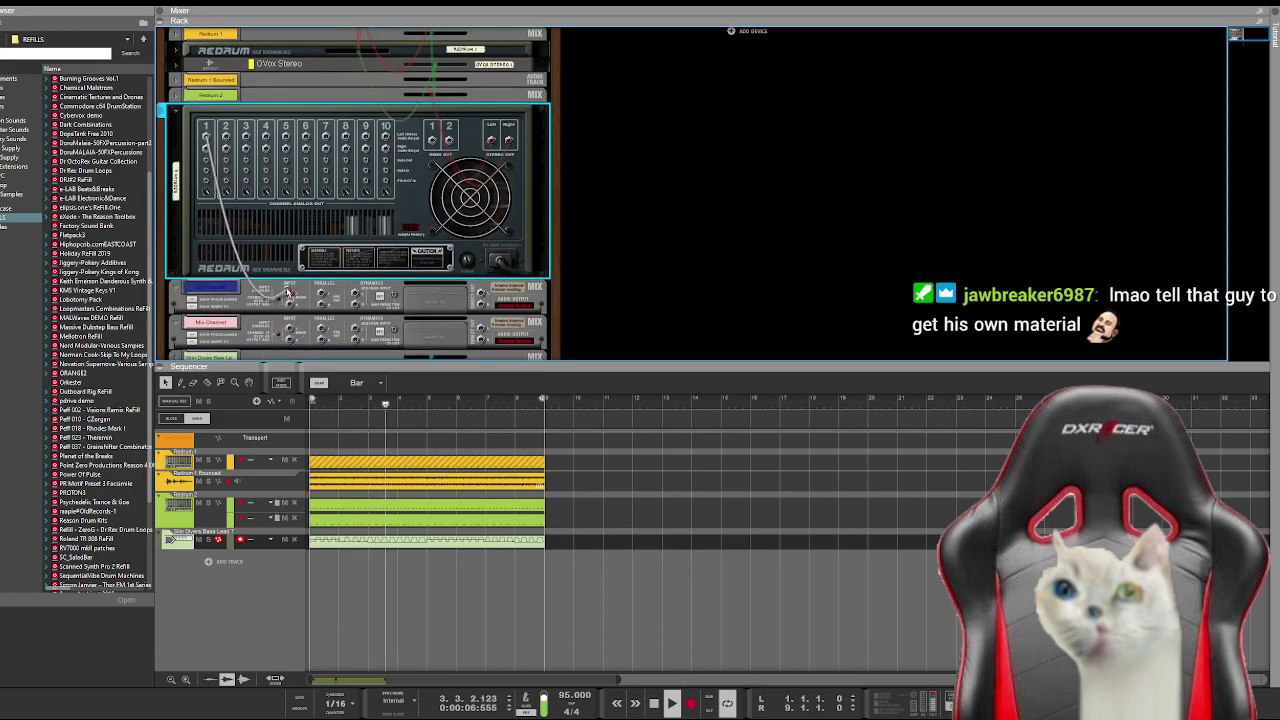
{"action": "left_click_drag", "start_coordinate": [226, 143], "coordinate": [235, 158]}
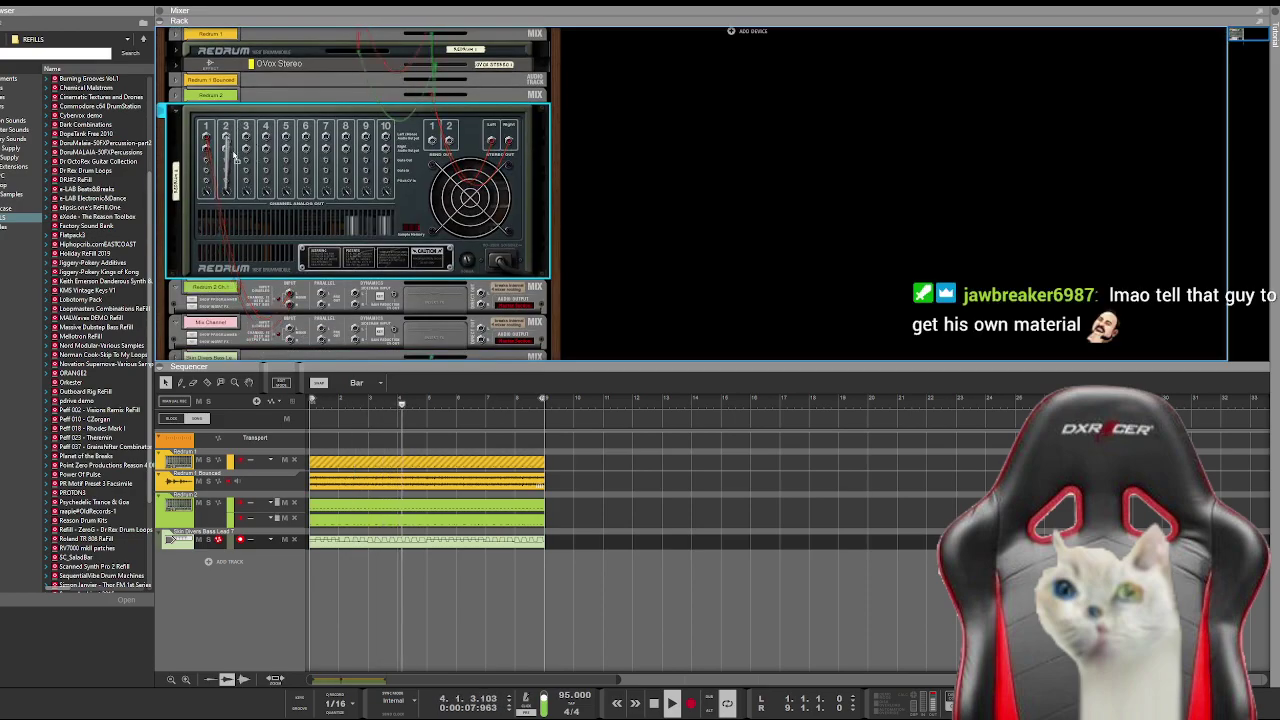
{"action": "key", "text": "Tab"}
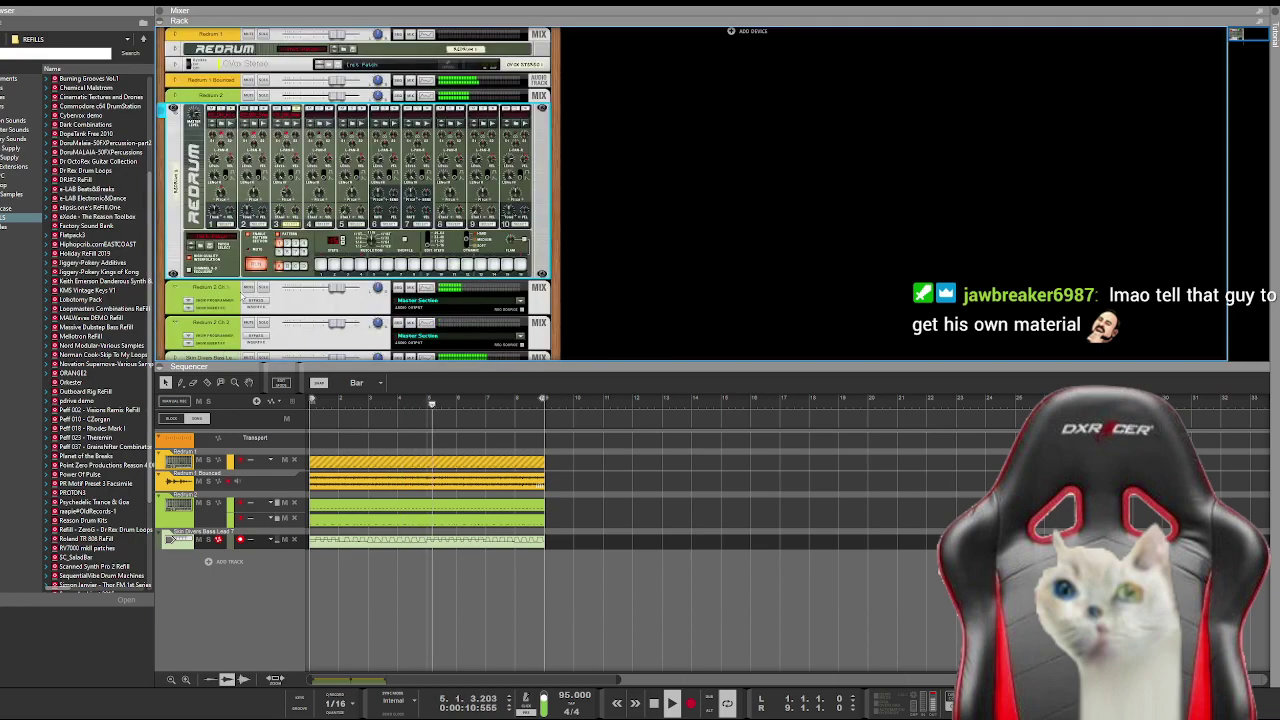
Step: Insert a MultiTap Delay on Redrum 2 Ch. 2, try several patches, load Reverberation, and fold the channel
{"action": "scroll", "coordinate": [238, 317], "scroll_direction": "down", "scroll_amount": 3}
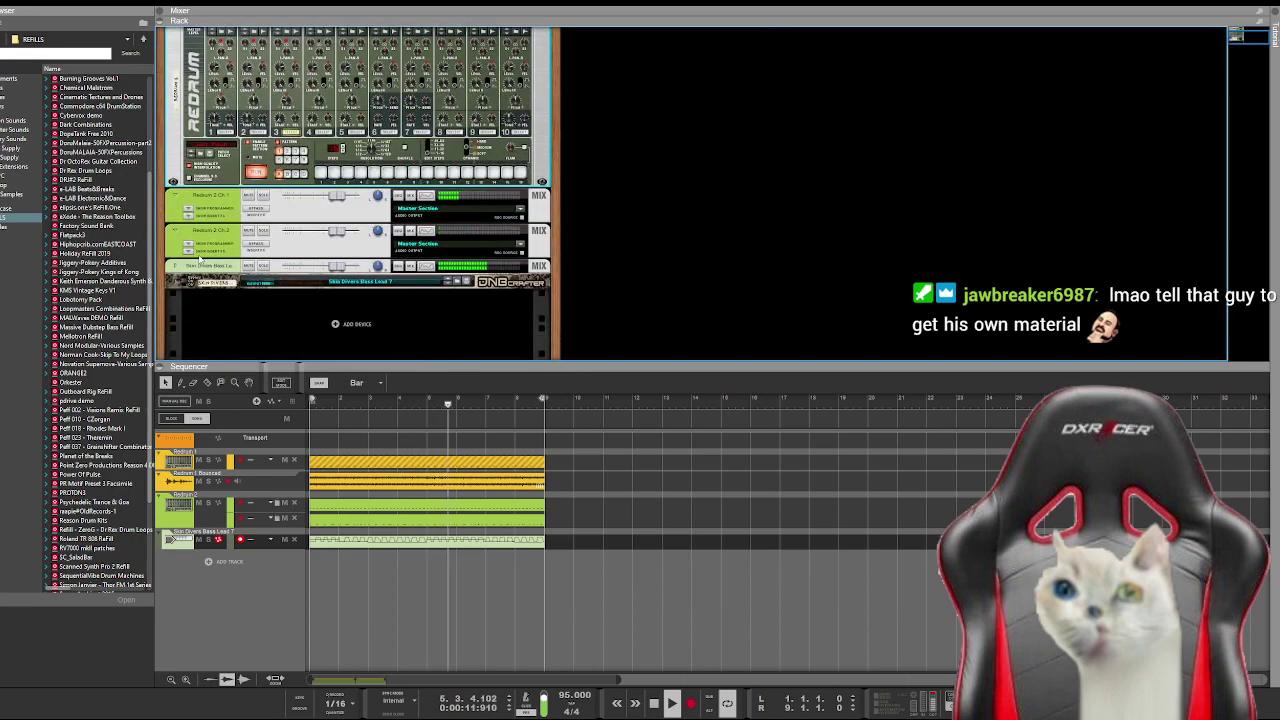
{"action": "left_click", "coordinate": [200, 259]}
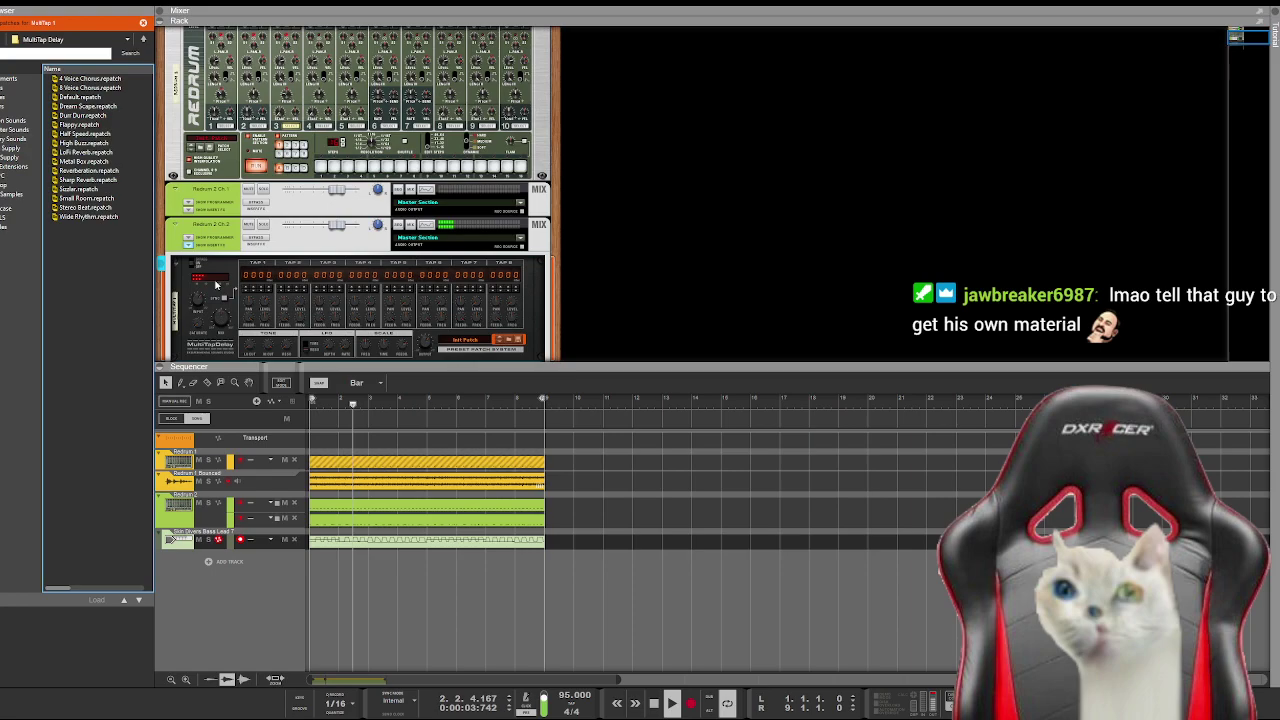
{"action": "left_click", "coordinate": [82, 115]}
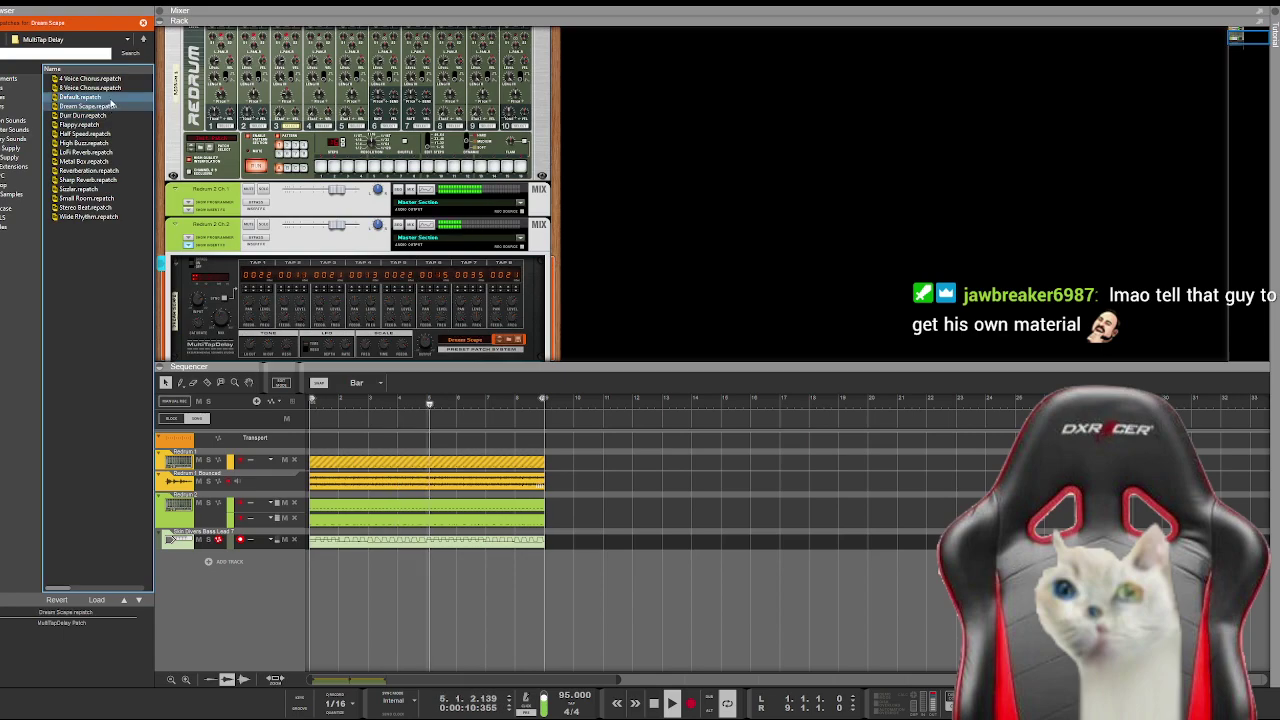
{"action": "left_click", "coordinate": [110, 98]}
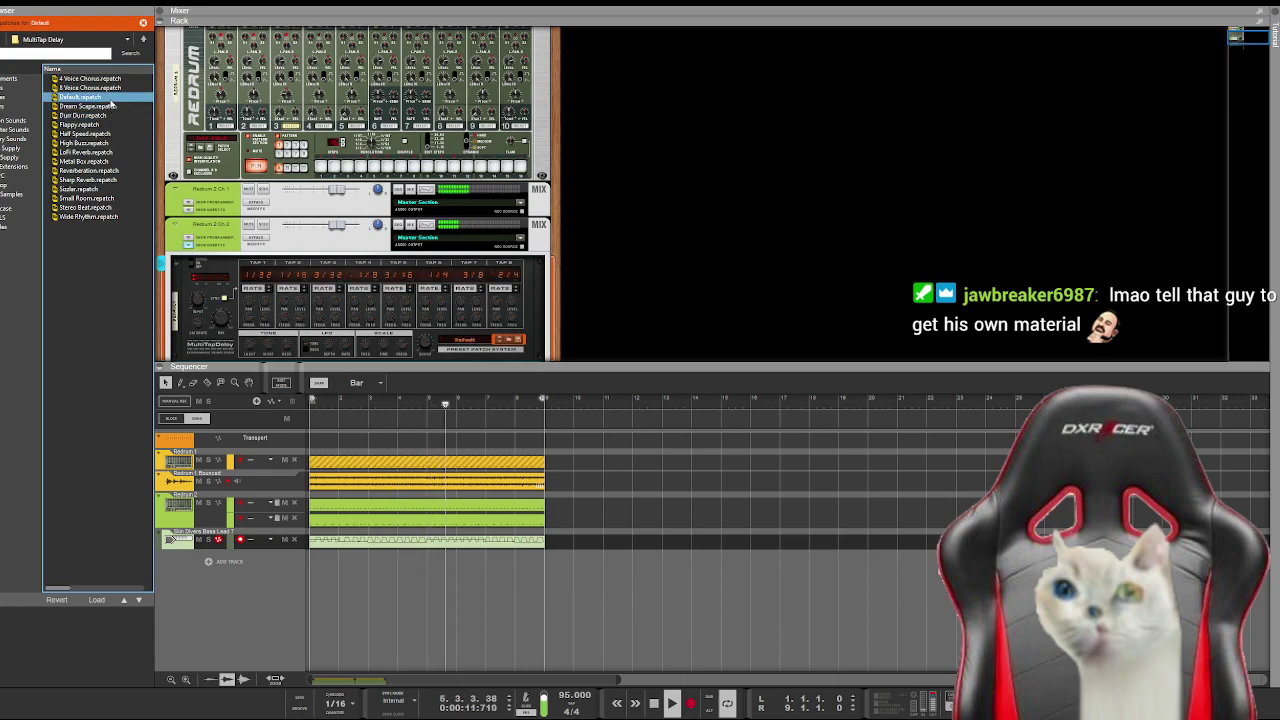
{"action": "left_click", "coordinate": [100, 152]}
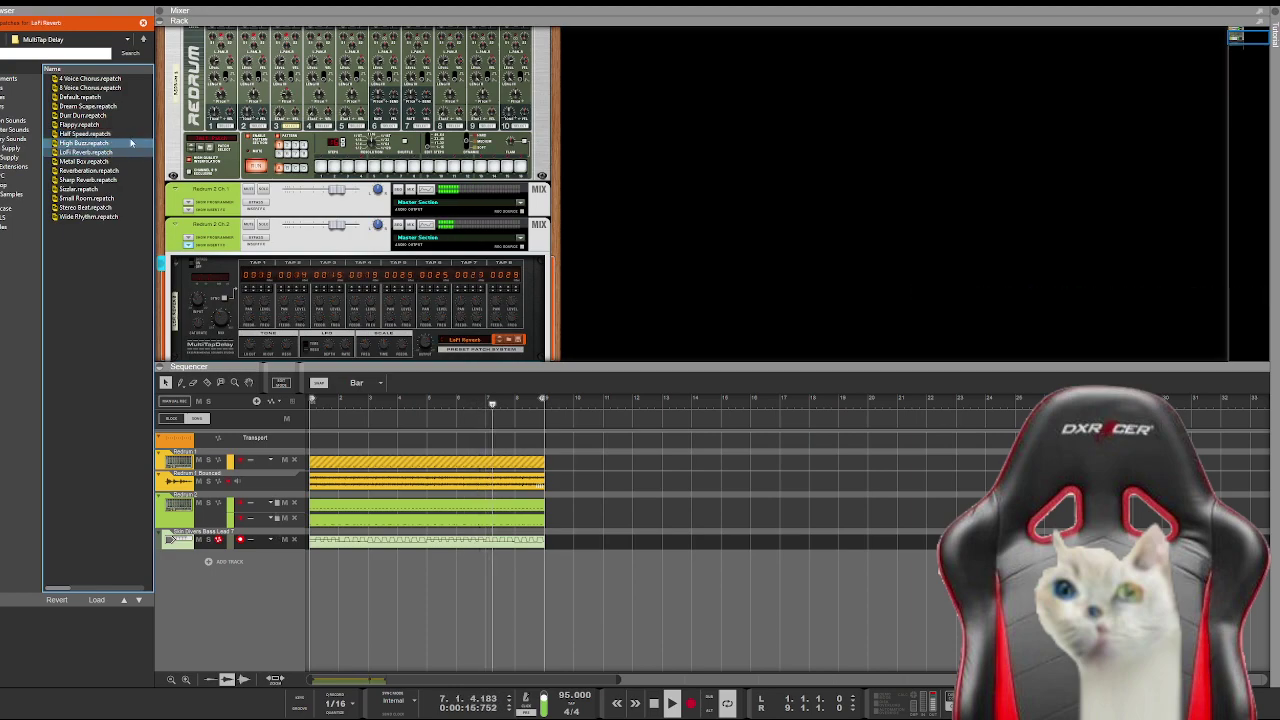
{"action": "left_click", "coordinate": [124, 170]}
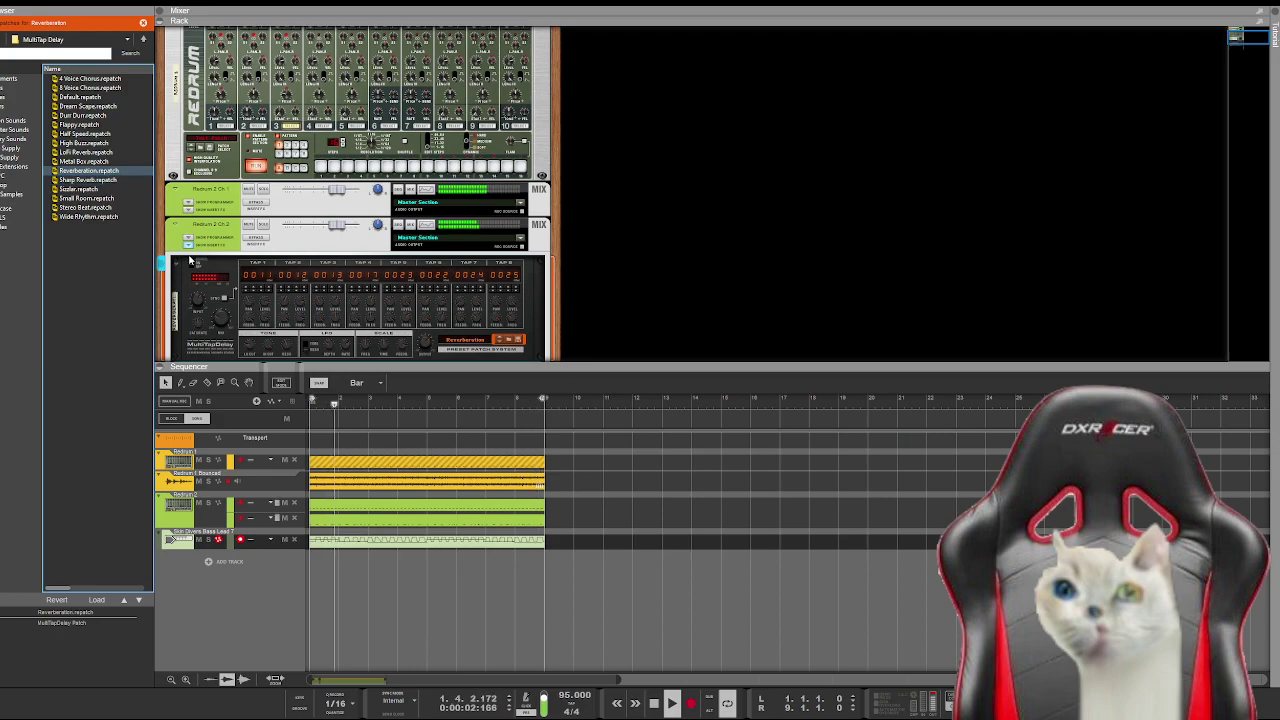
{"action": "key", "text": "Delete"}
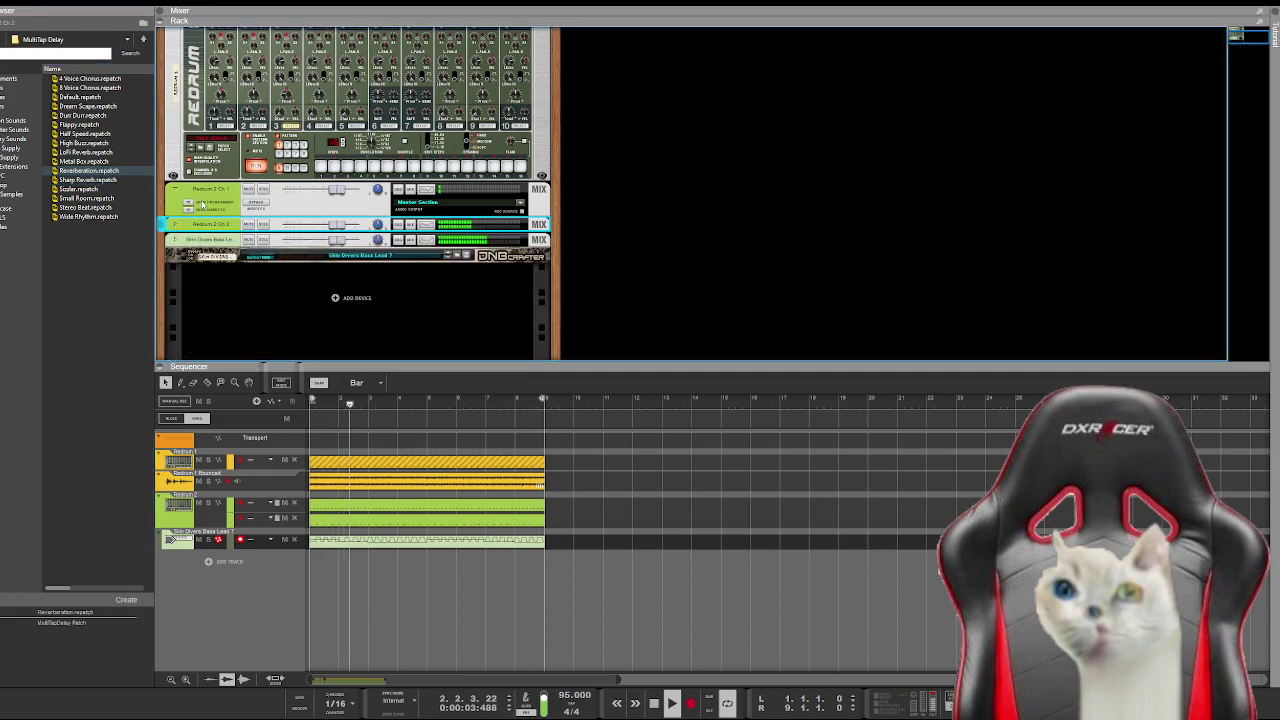
Step: Try a Scream 4 distortion as an insert on Redrum 2 Ch. 1, adjusting its Parameter 2, and remove it
{"action": "left_click", "coordinate": [230, 170]}
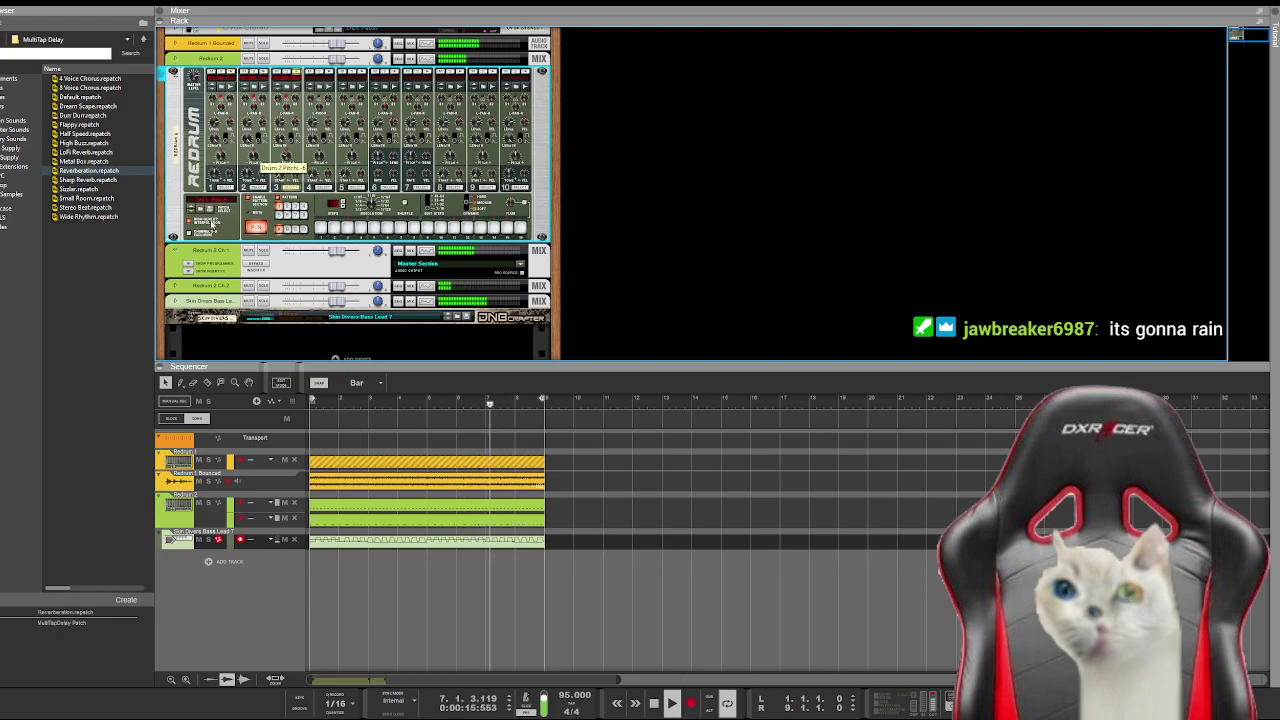
{"action": "left_click", "coordinate": [240, 262]}
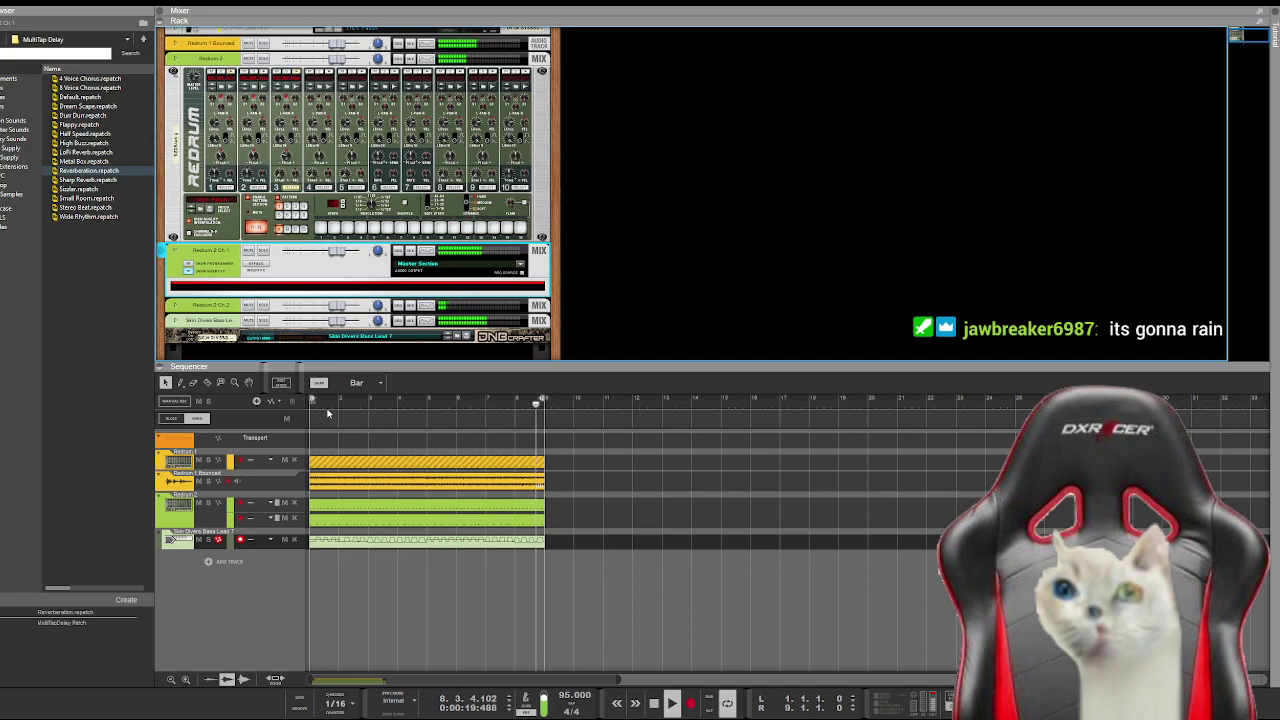
{"action": "left_click", "coordinate": [327, 410]}
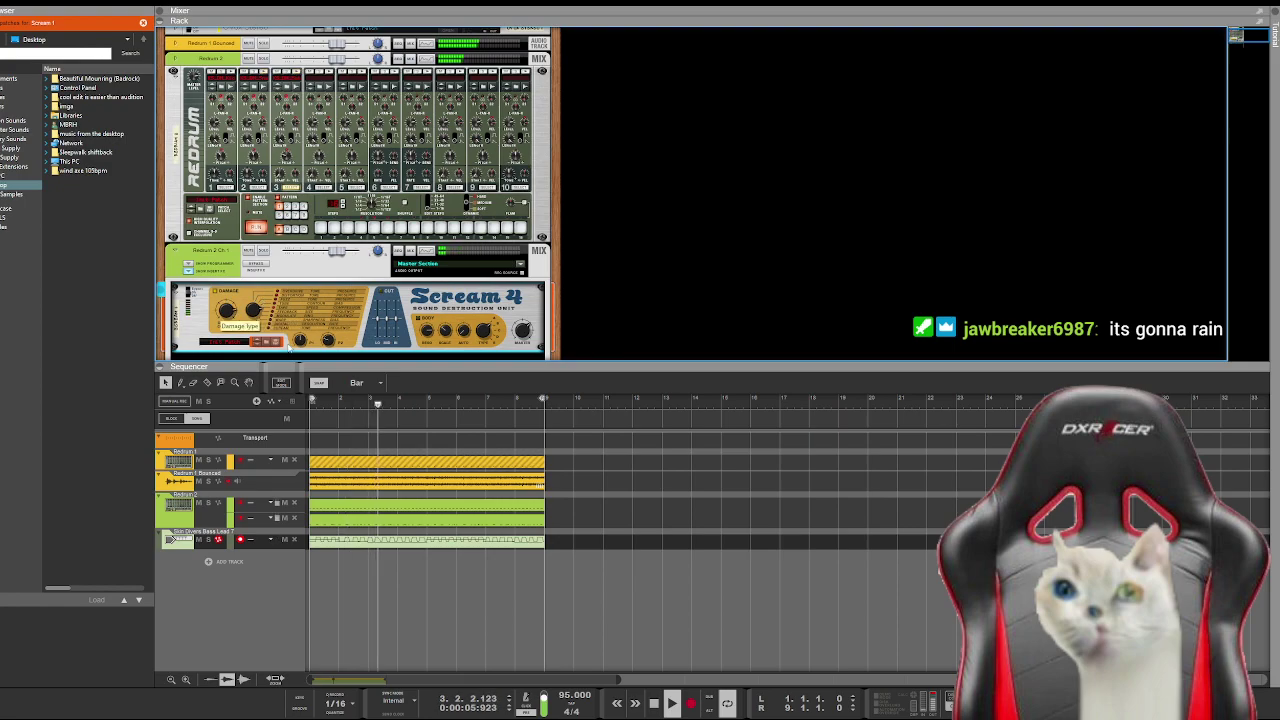
{"action": "left_click_drag", "start_coordinate": [320, 340], "coordinate": [338, 346]}
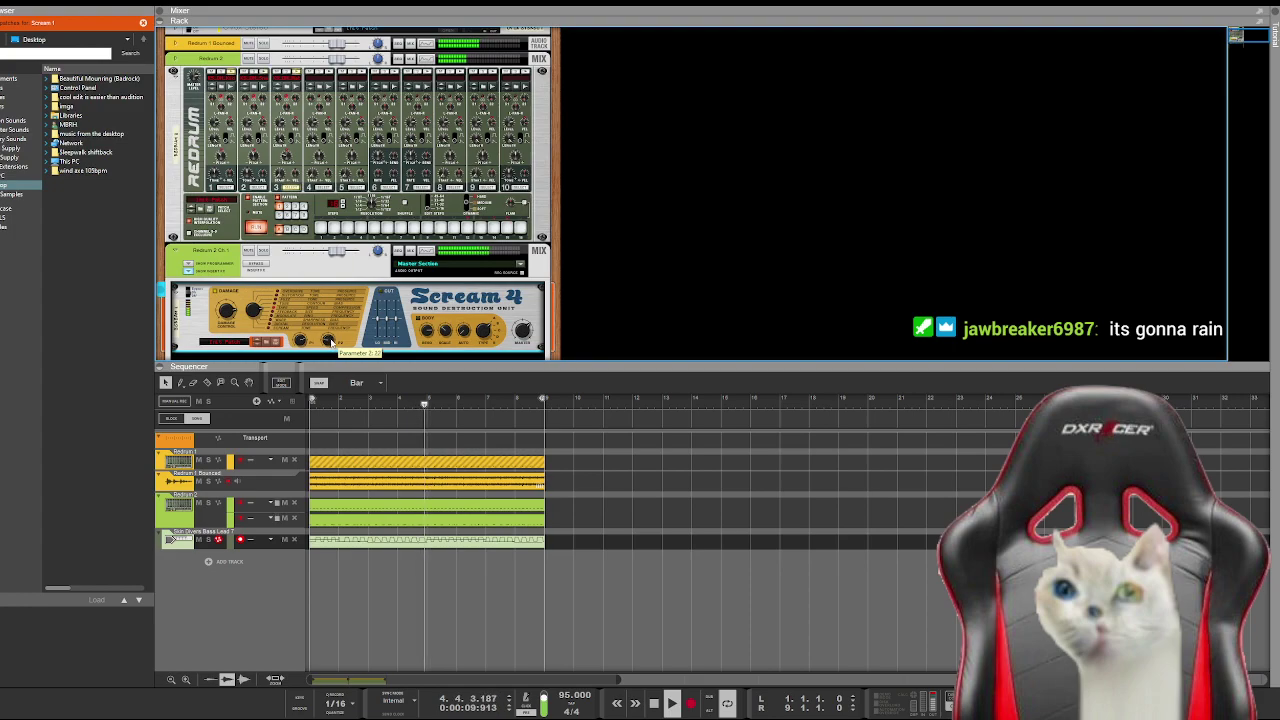
{"action": "left_click_drag", "start_coordinate": [338, 348], "coordinate": [264, 358]}
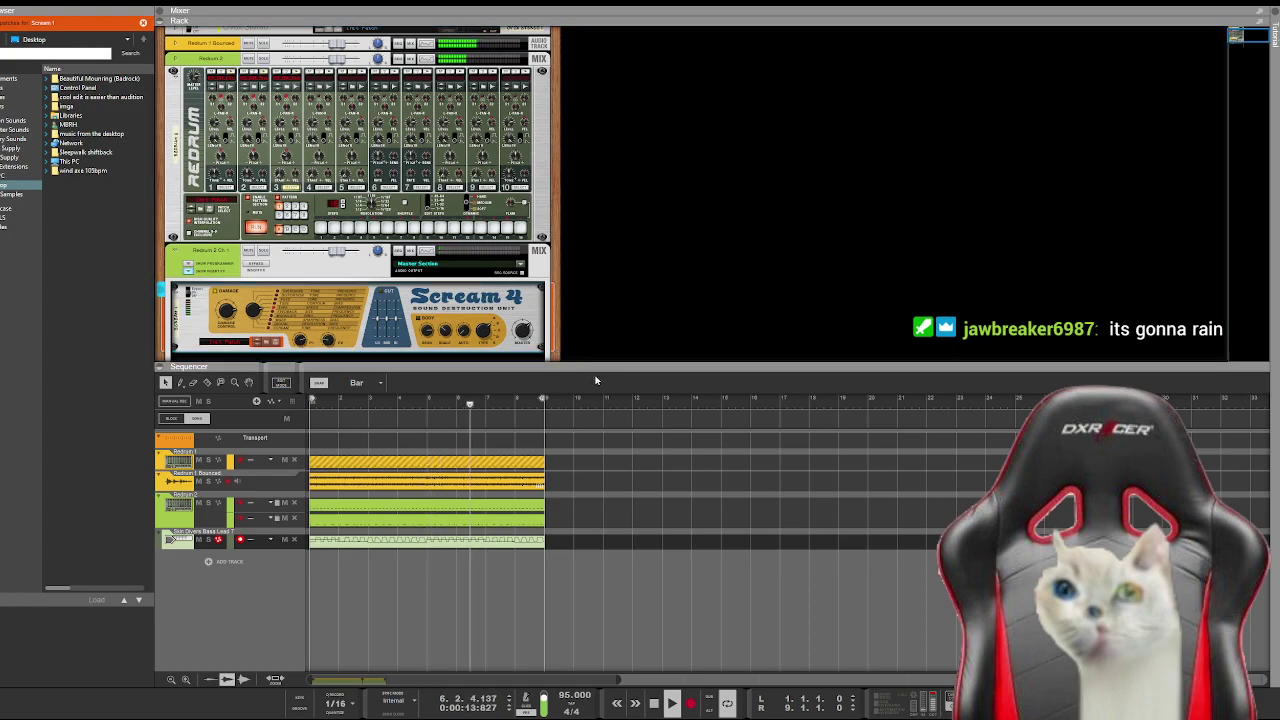
{"action": "key", "text": "Delete"}
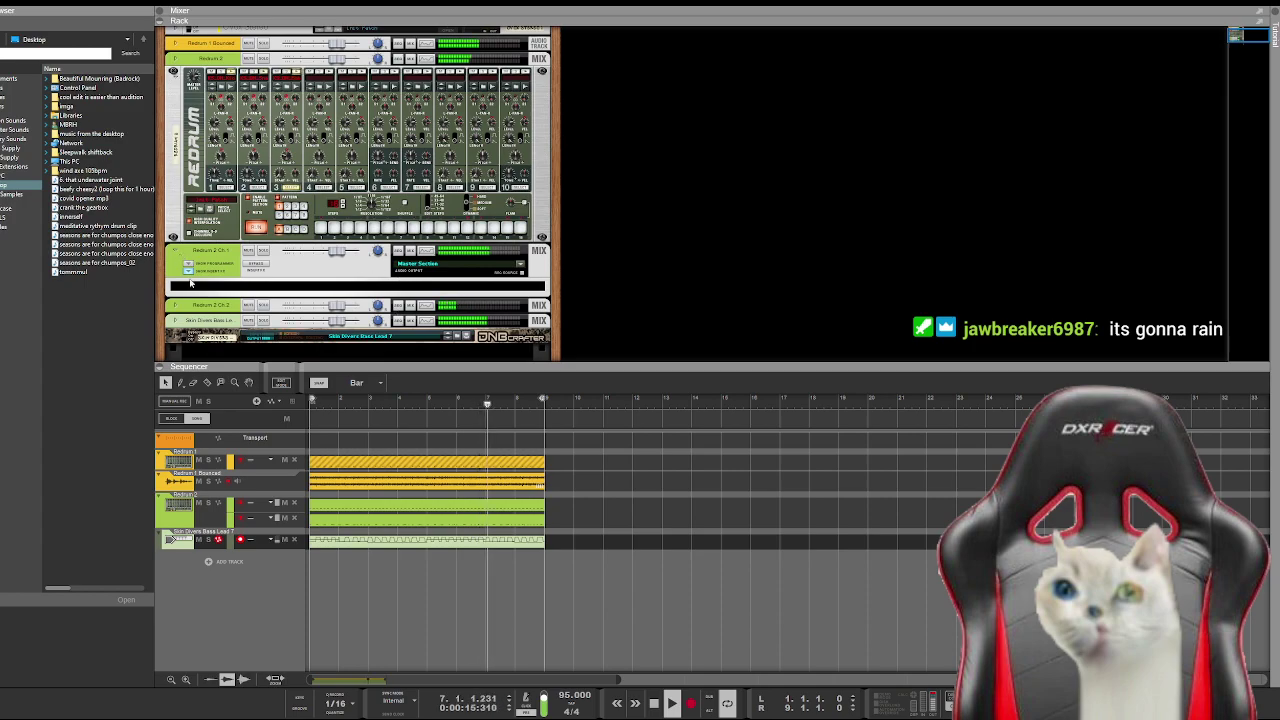
Step: Insert a Quartet Chorus Ensemble on Redrum 2 Ch. 1, adjust its chorus width and dry/wet mix, and fold the channel
{"action": "left_click", "coordinate": [190, 284]}
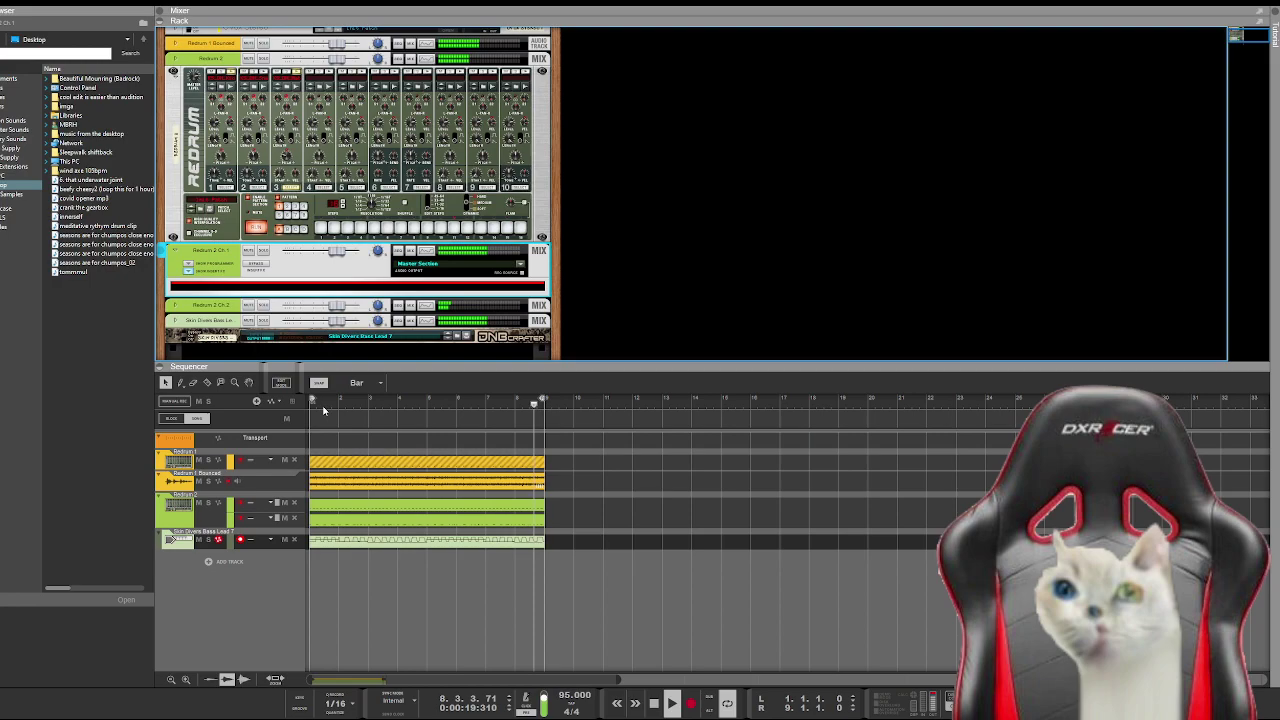
{"action": "left_click", "coordinate": [323, 408]}
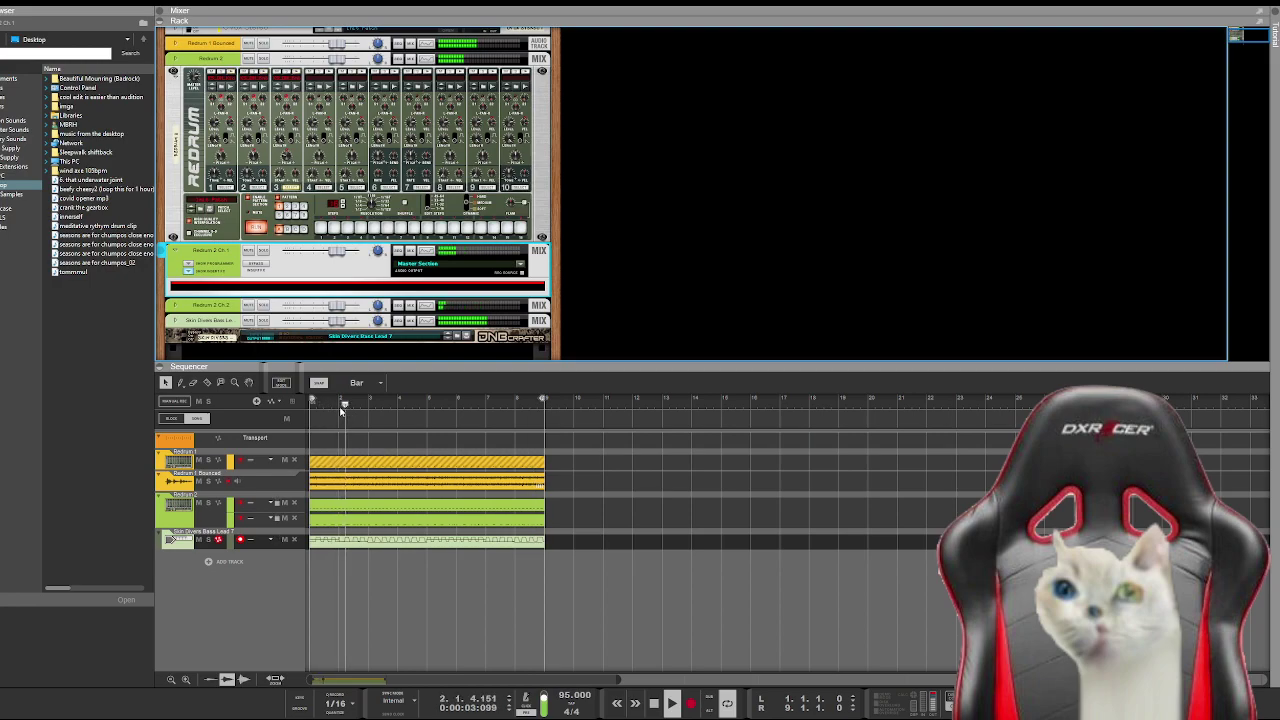
{"action": "left_click_drag", "start_coordinate": [340, 408], "coordinate": [369, 406]}
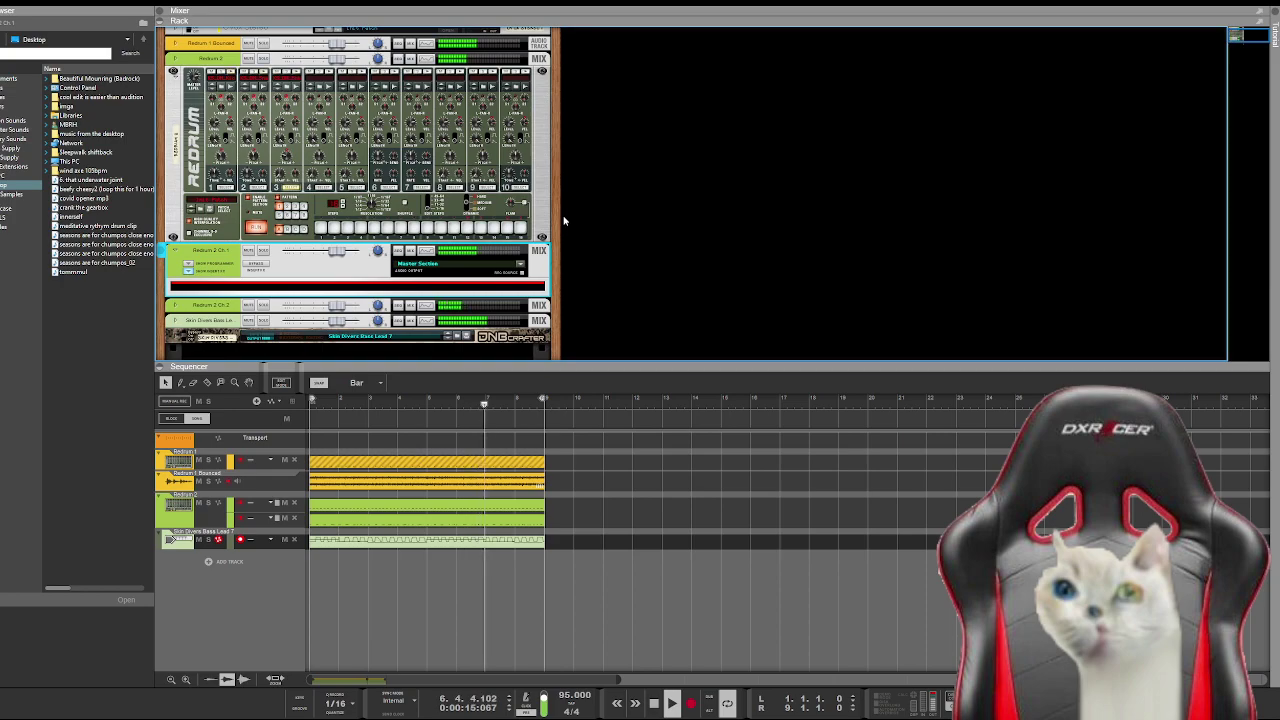
{"action": "left_click_drag", "start_coordinate": [563, 220], "coordinate": [281, 322]}
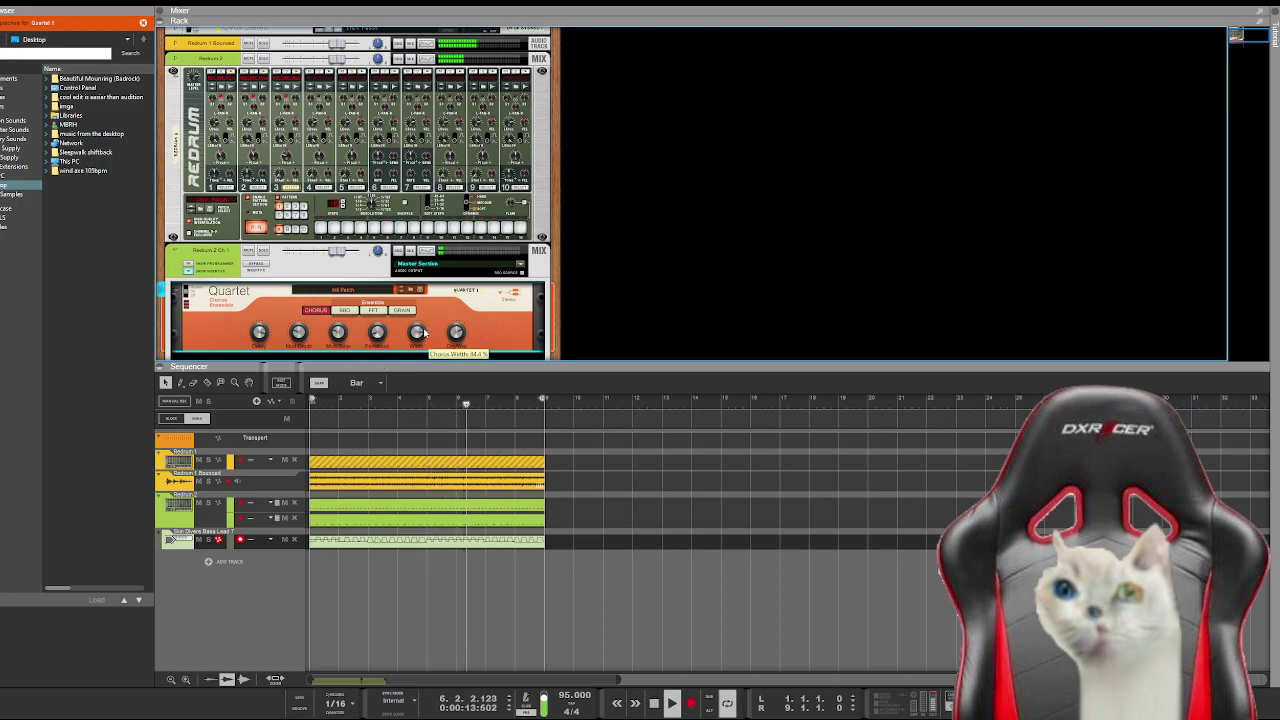
{"action": "scroll", "coordinate": [456, 333], "scroll_direction": "down", "scroll_amount": 1}
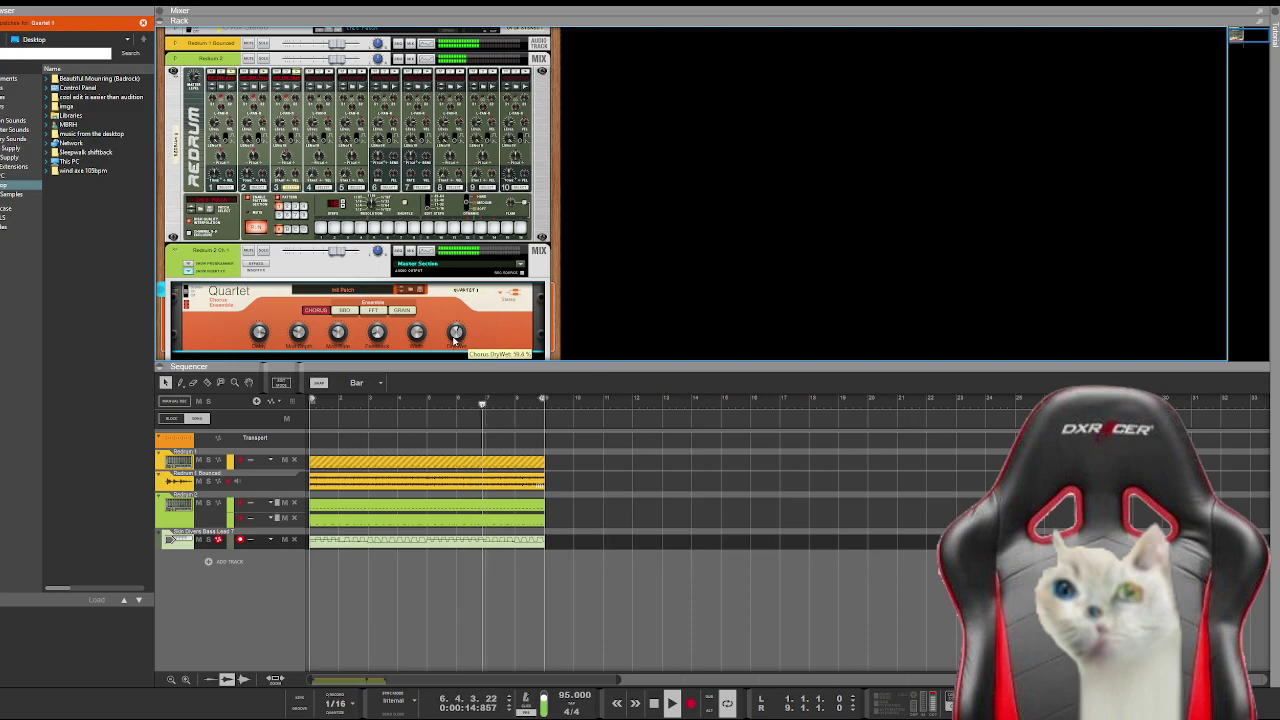
{"action": "scroll", "coordinate": [455, 336], "scroll_direction": "down", "scroll_amount": 5}
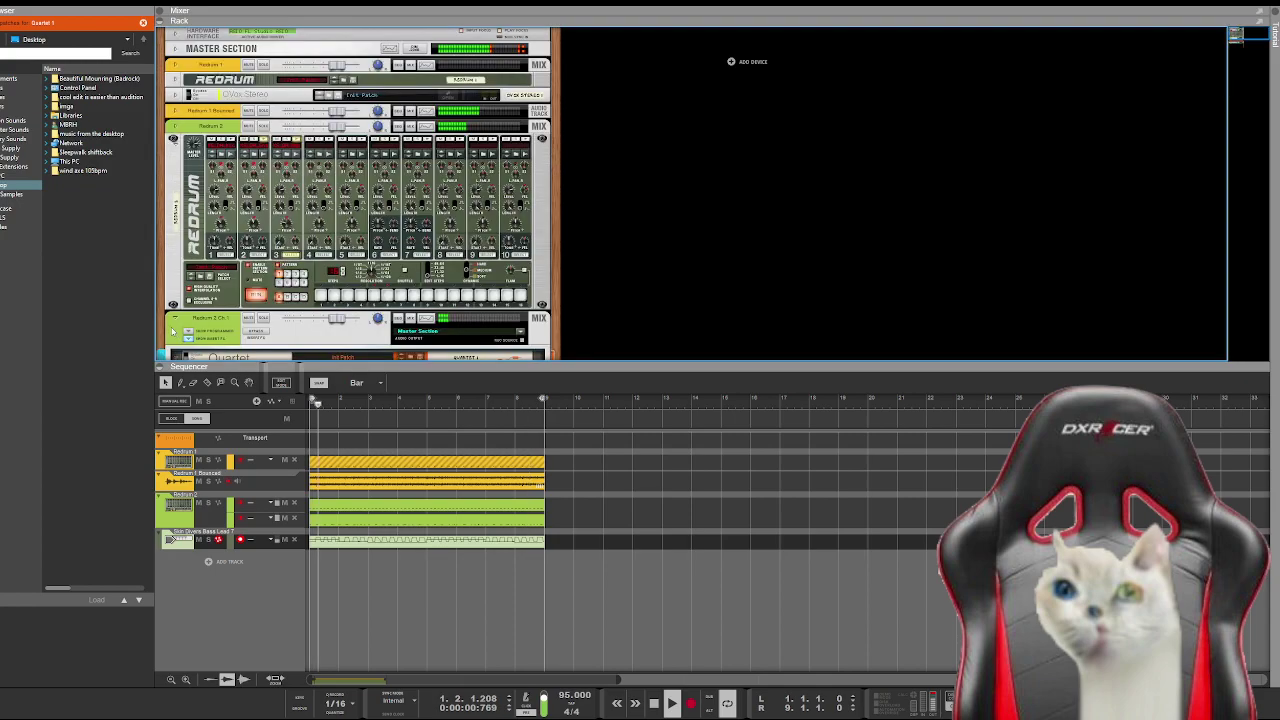
{"action": "left_click", "coordinate": [206, 507]}
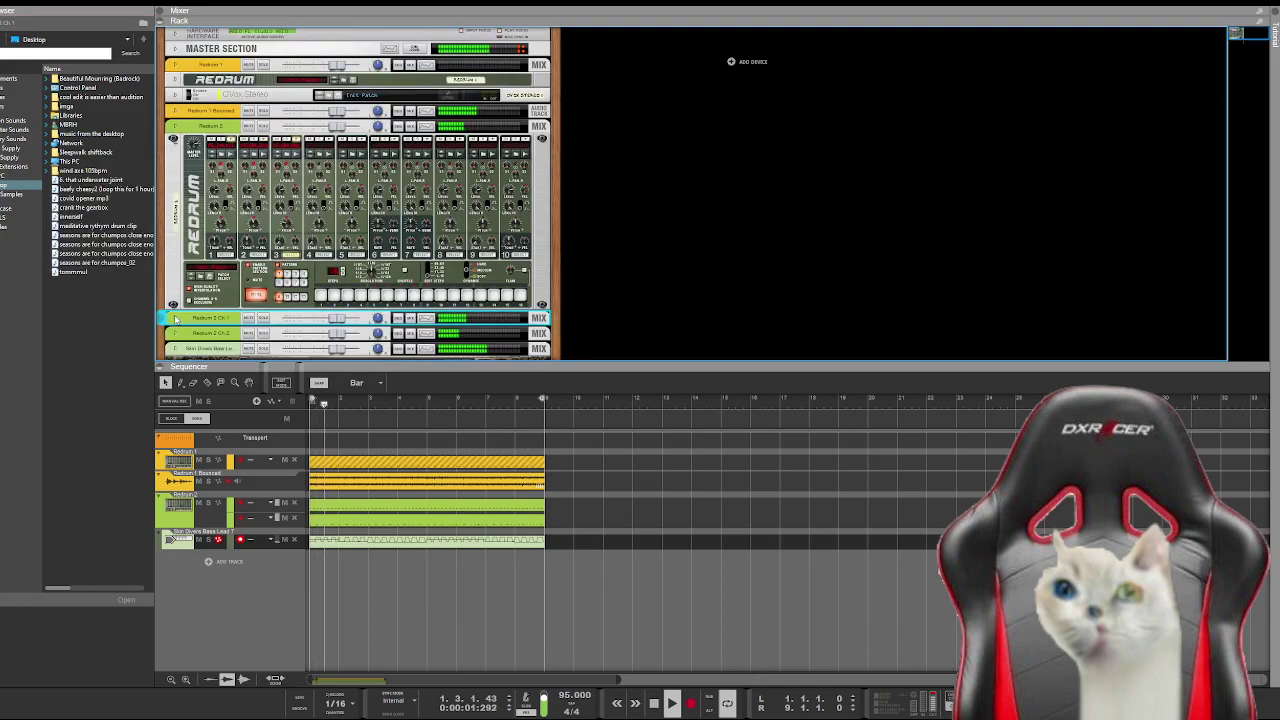
Step: Solo the Redrum 2 track alongside the soloed Redrum 1 Bounced track and make it the active track
{"action": "left_click", "coordinate": [206, 507]}
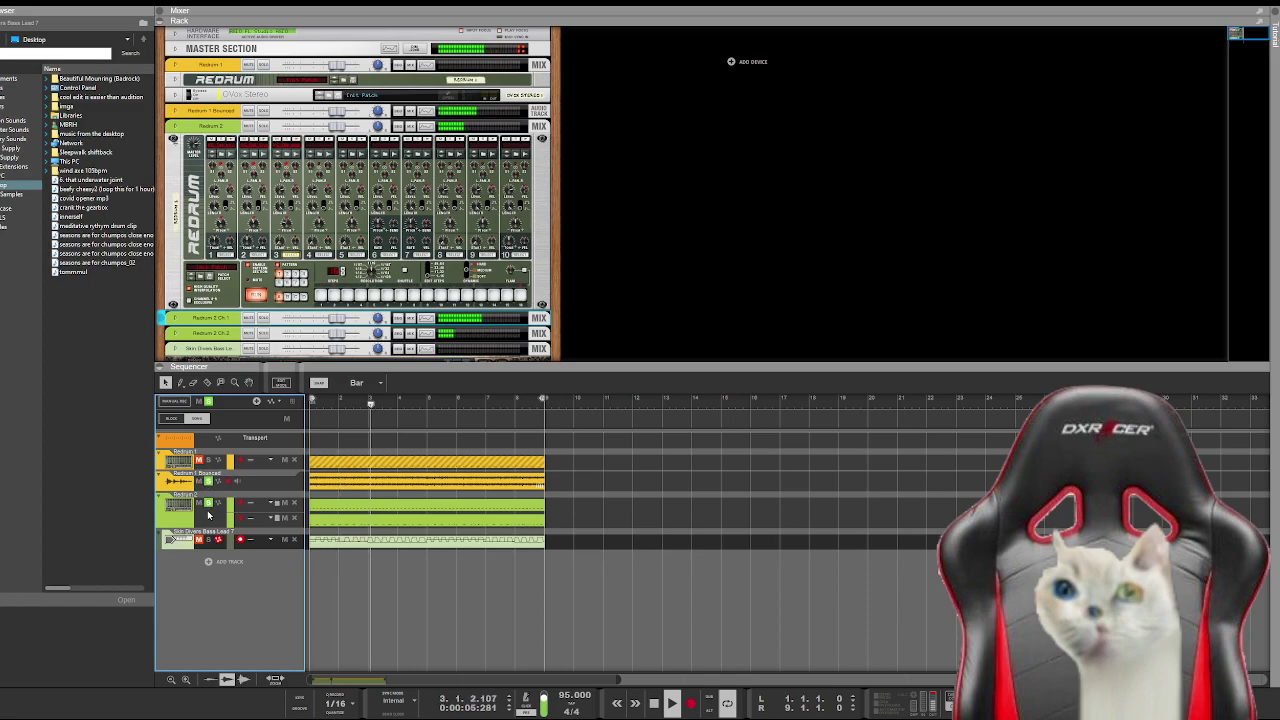
{"action": "left_click", "coordinate": [206, 507]}
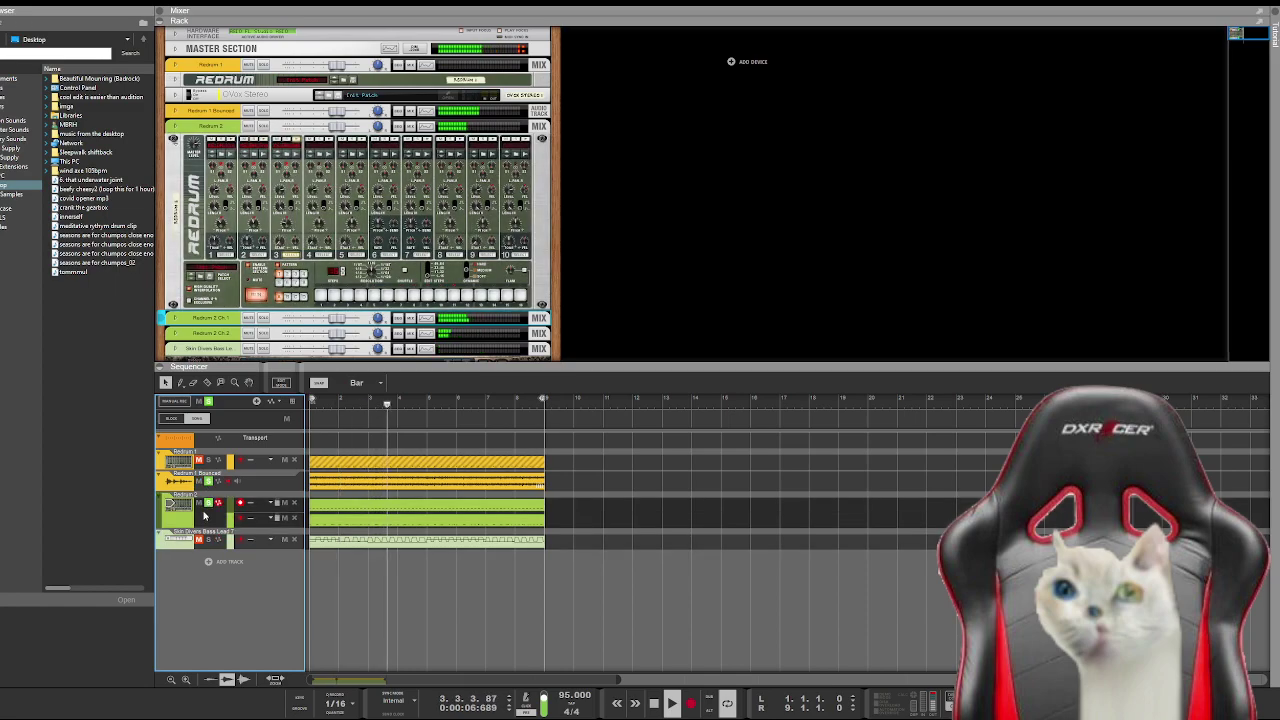
Step: Add a Softube Saturation Knob after the MultiTap Delay in the Redrum 2 Ch.2 insert effects and set its saturation to 3.0
{"action": "left_click", "coordinate": [175, 332]}
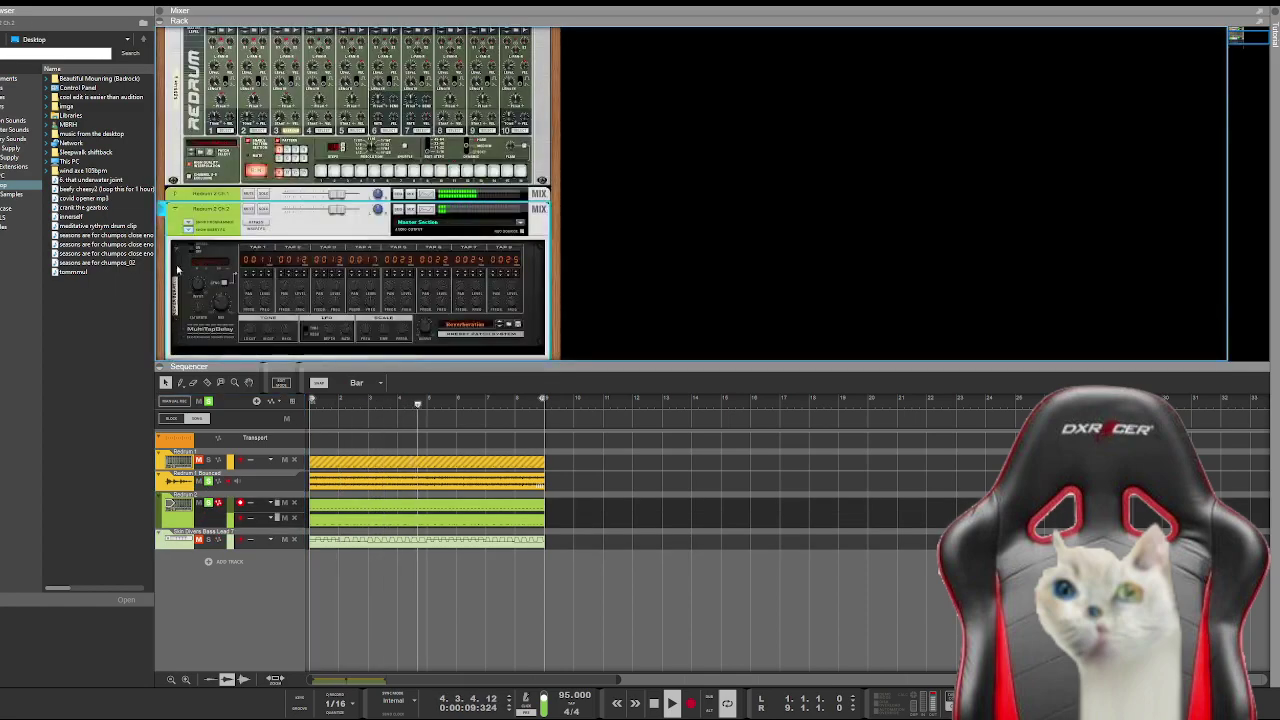
{"action": "left_click", "coordinate": [175, 209]}
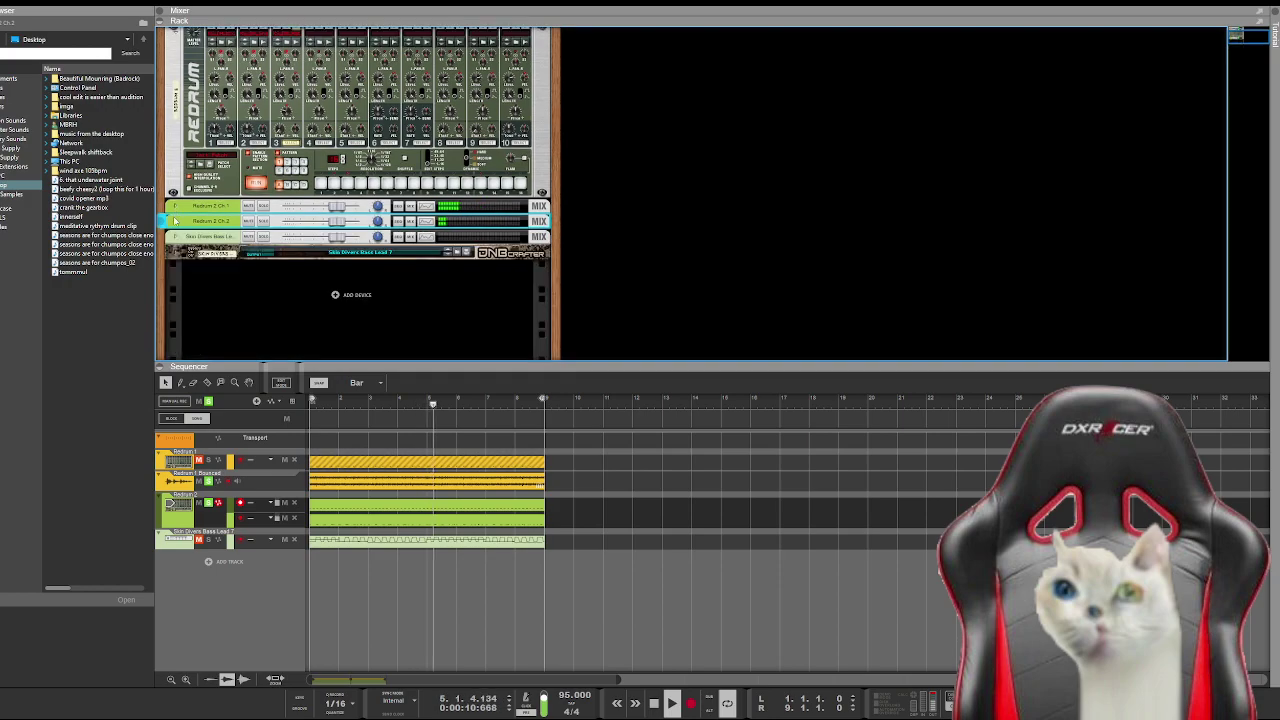
{"action": "left_click", "coordinate": [174, 220]}
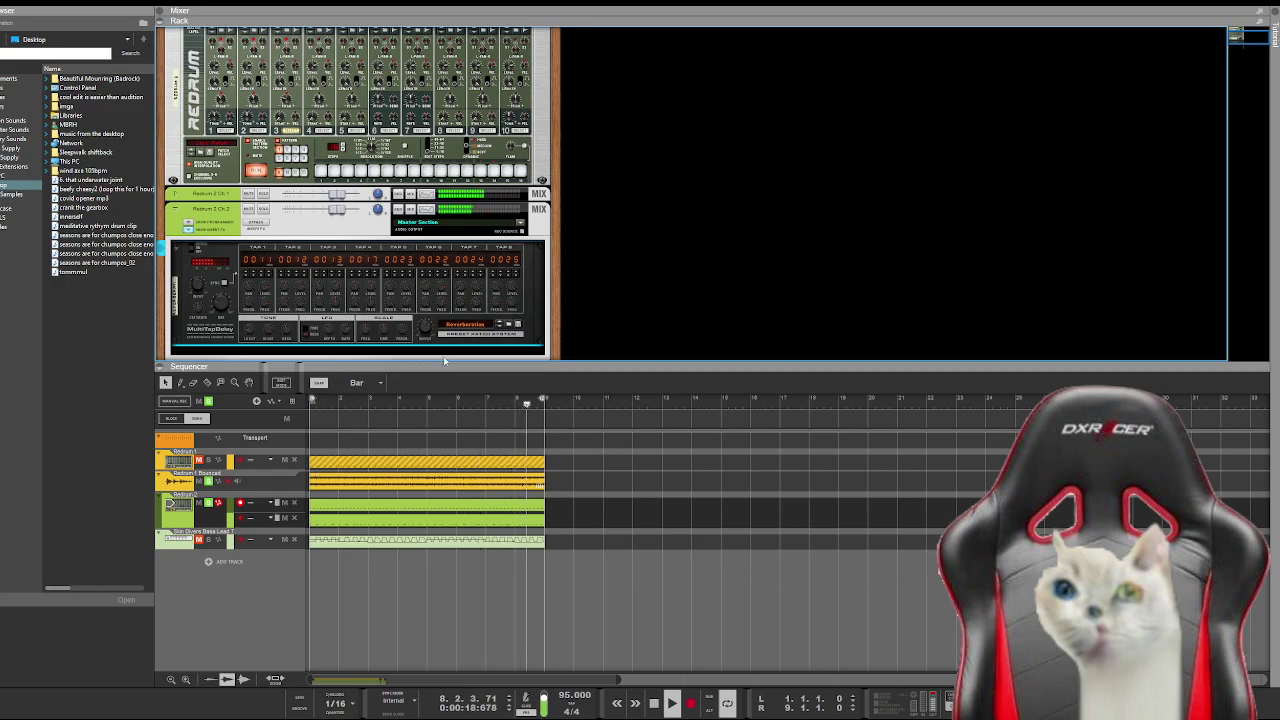
{"action": "key", "text": "space"}
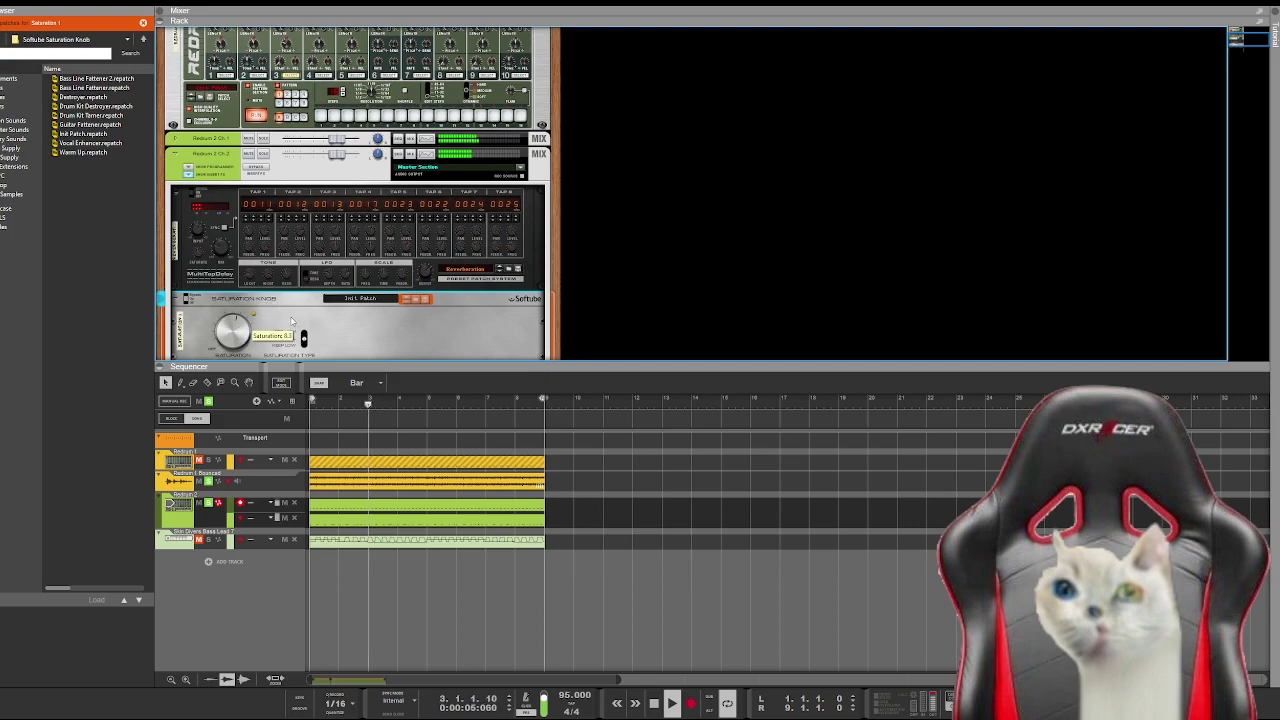
{"action": "left_click_drag", "start_coordinate": [297, 317], "coordinate": [322, 326]}
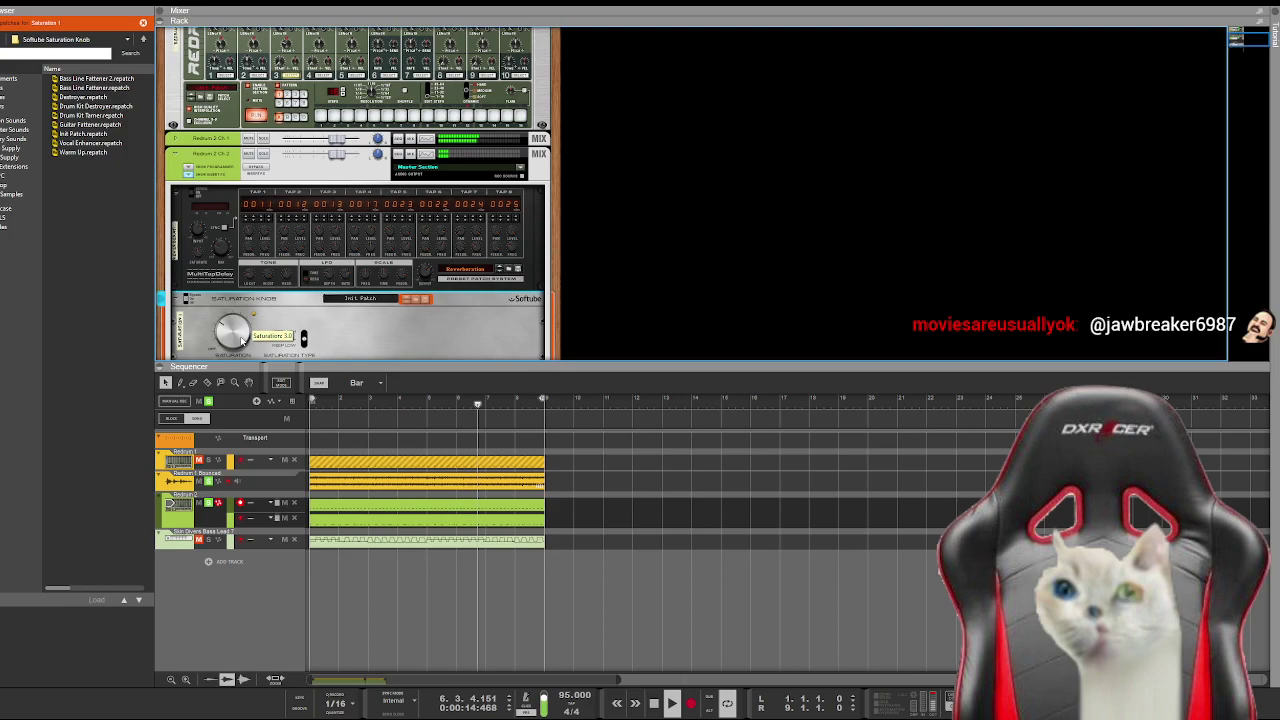
Step: Add a mix channel below Redrum 2 Ch.2 and cable the drum machine's channel 3 output to its input on the rack's rear
{"action": "scroll", "coordinate": [295, 155], "scroll_direction": "up", "scroll_amount": 5}
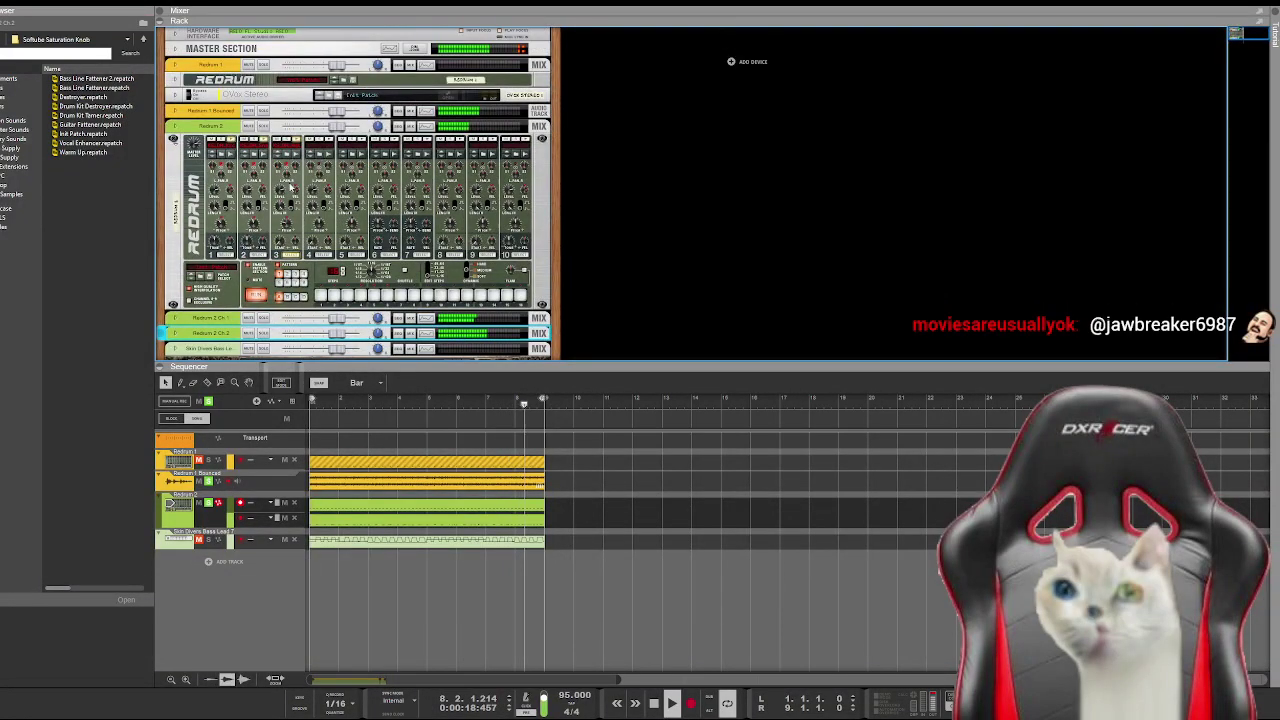
{"action": "left_click", "coordinate": [291, 189]}
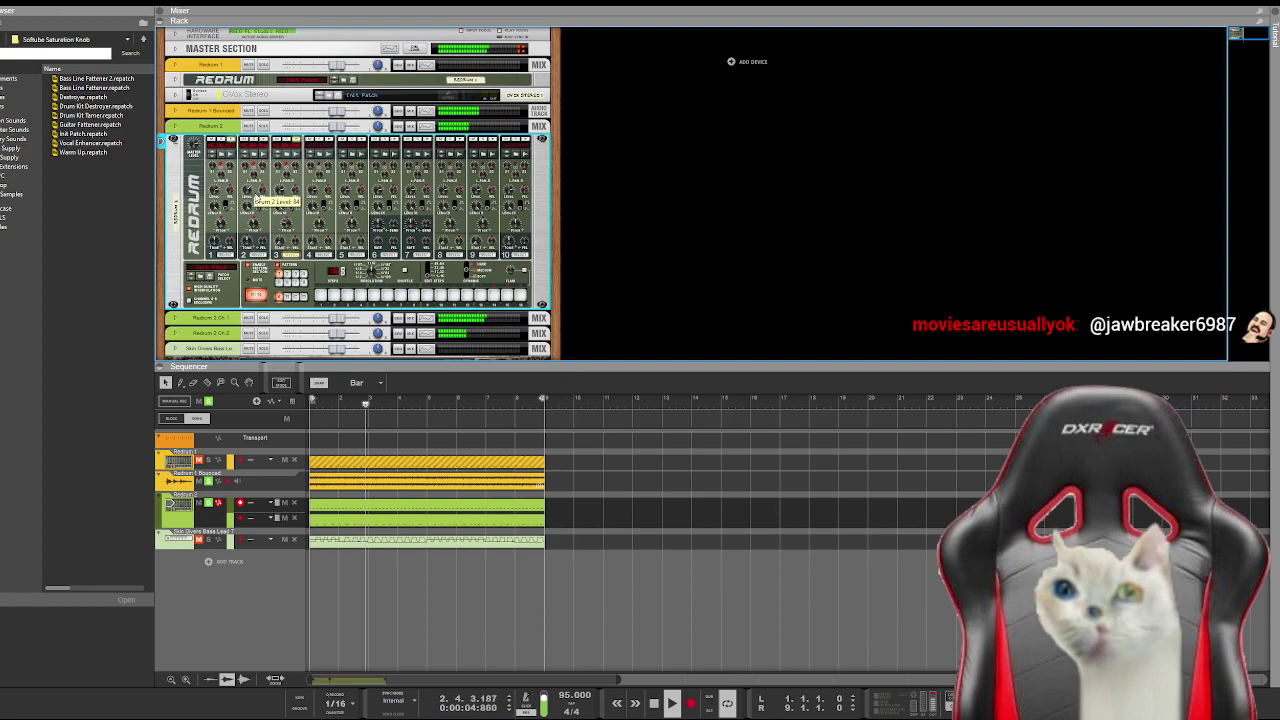
{"action": "mouse_move", "coordinate": [286, 211]}
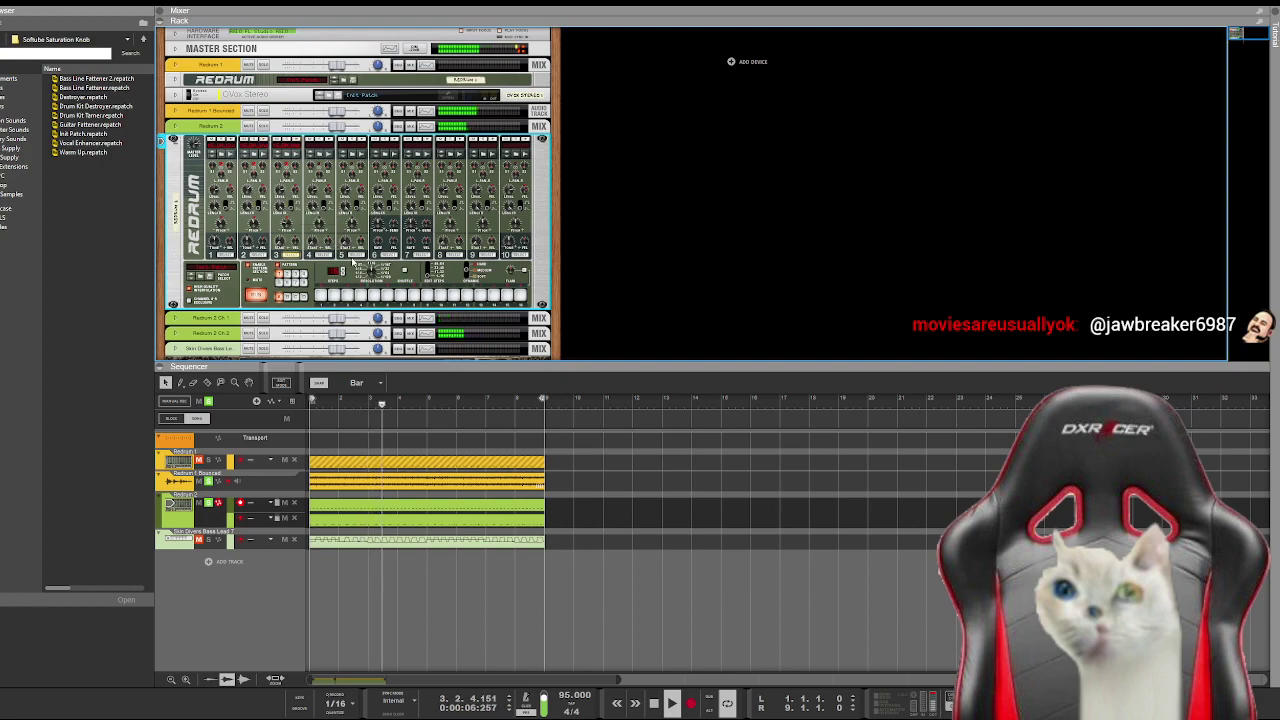
{"action": "left_click", "coordinate": [360, 320]}
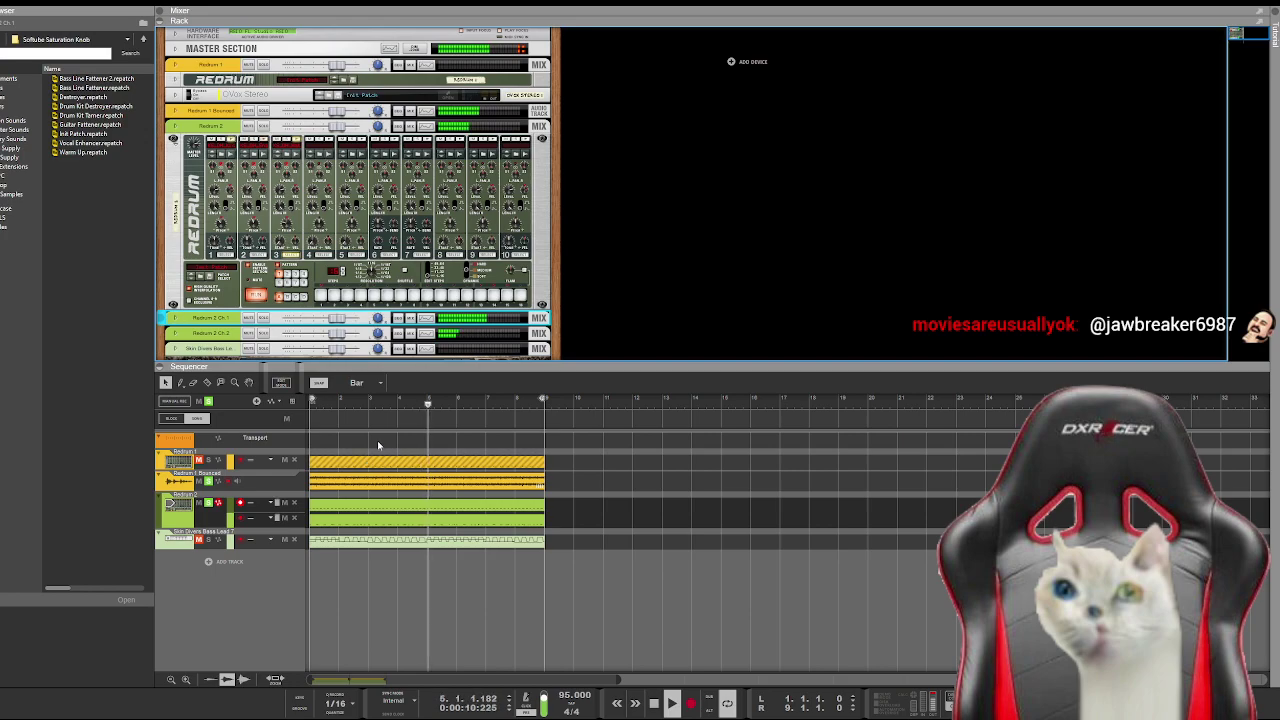
{"action": "key", "text": "Tab"}
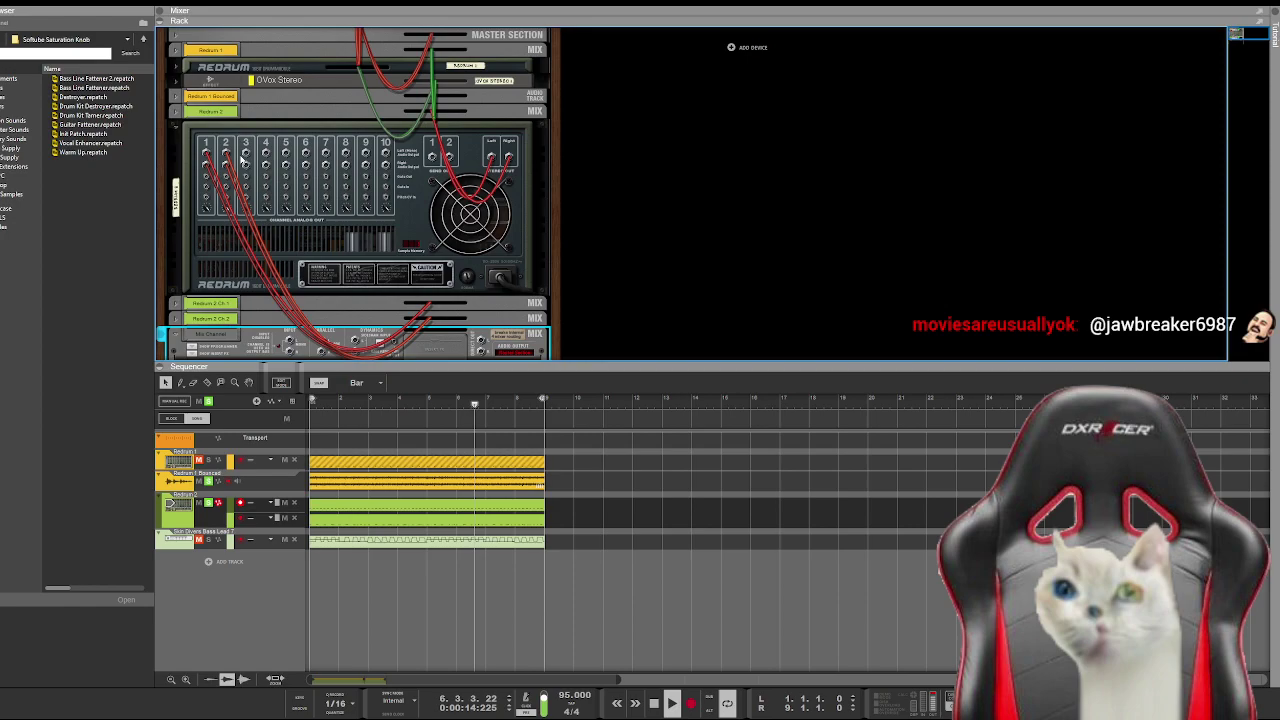
{"action": "left_click_drag", "start_coordinate": [243, 160], "coordinate": [288, 340]}
{"action": "key", "text": "space"}
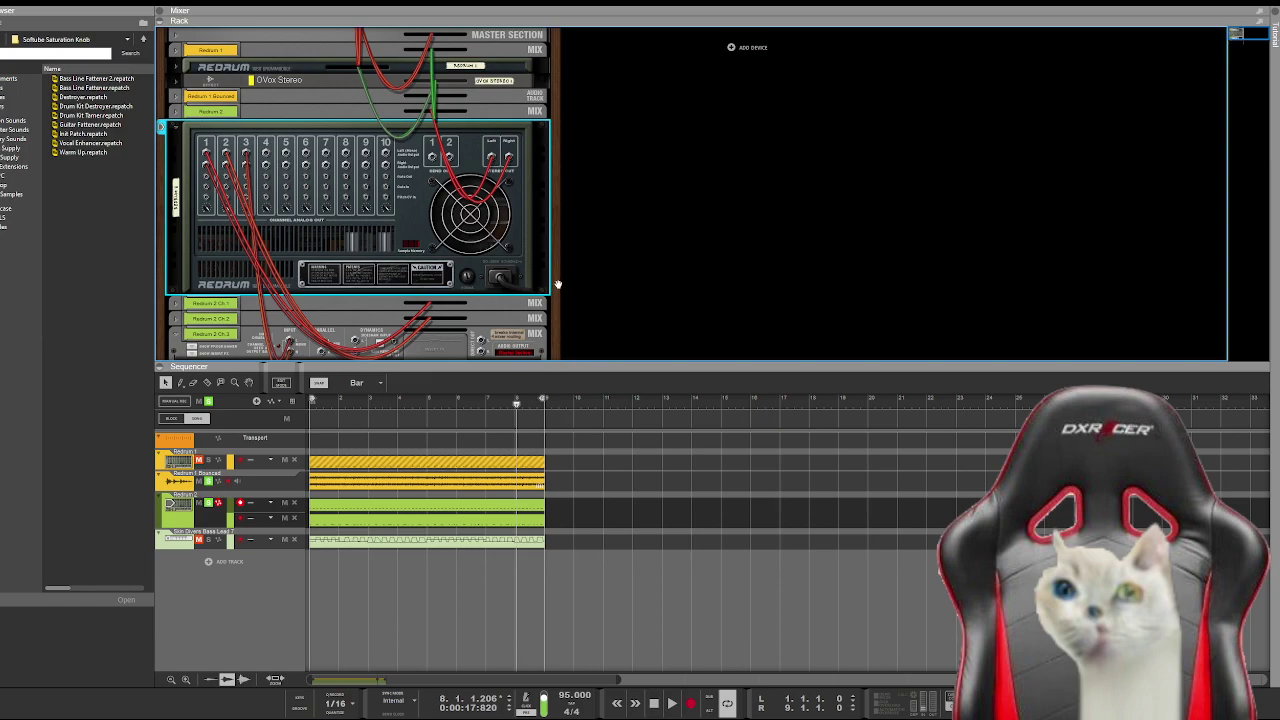
{"action": "scroll", "coordinate": [557, 285], "scroll_direction": "down", "scroll_amount": 3}
{"action": "key", "text": "Tab"}
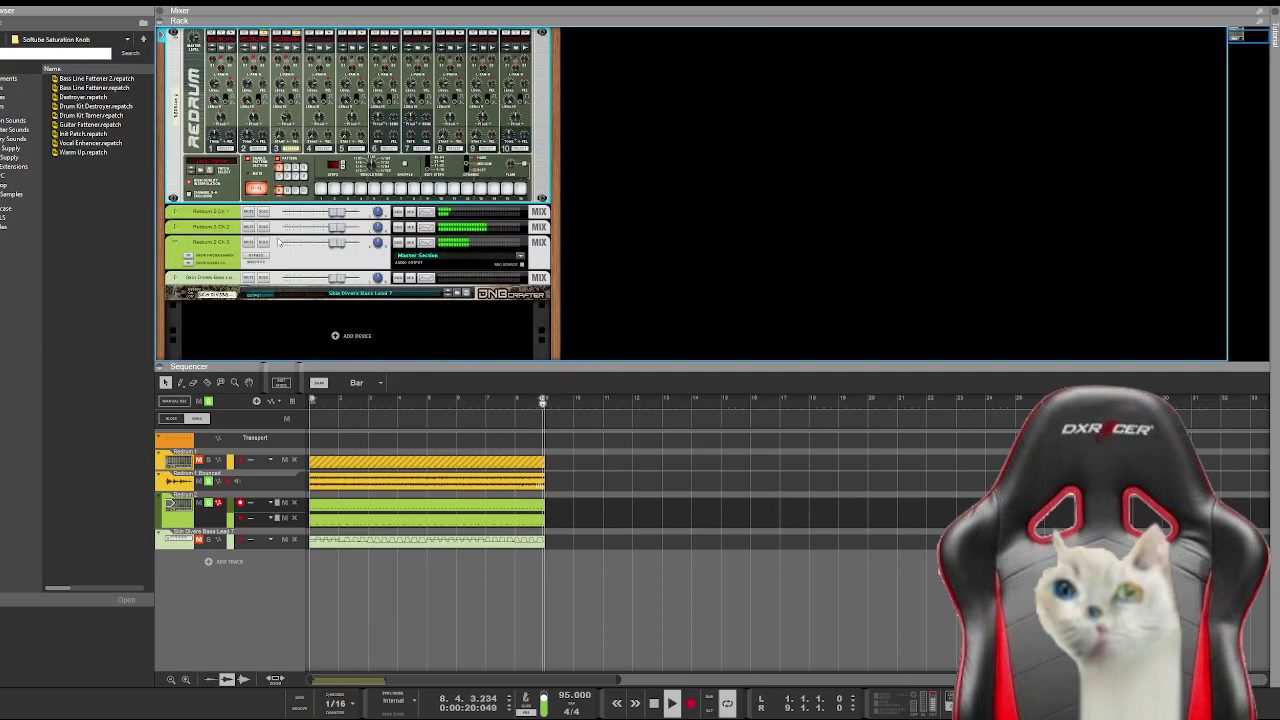
Step: Insert an RV7000 MkII reverb on the Redrum 2 Ch.3 mix channel and adjust its dry/wet mix
{"action": "left_click", "coordinate": [197, 266]}
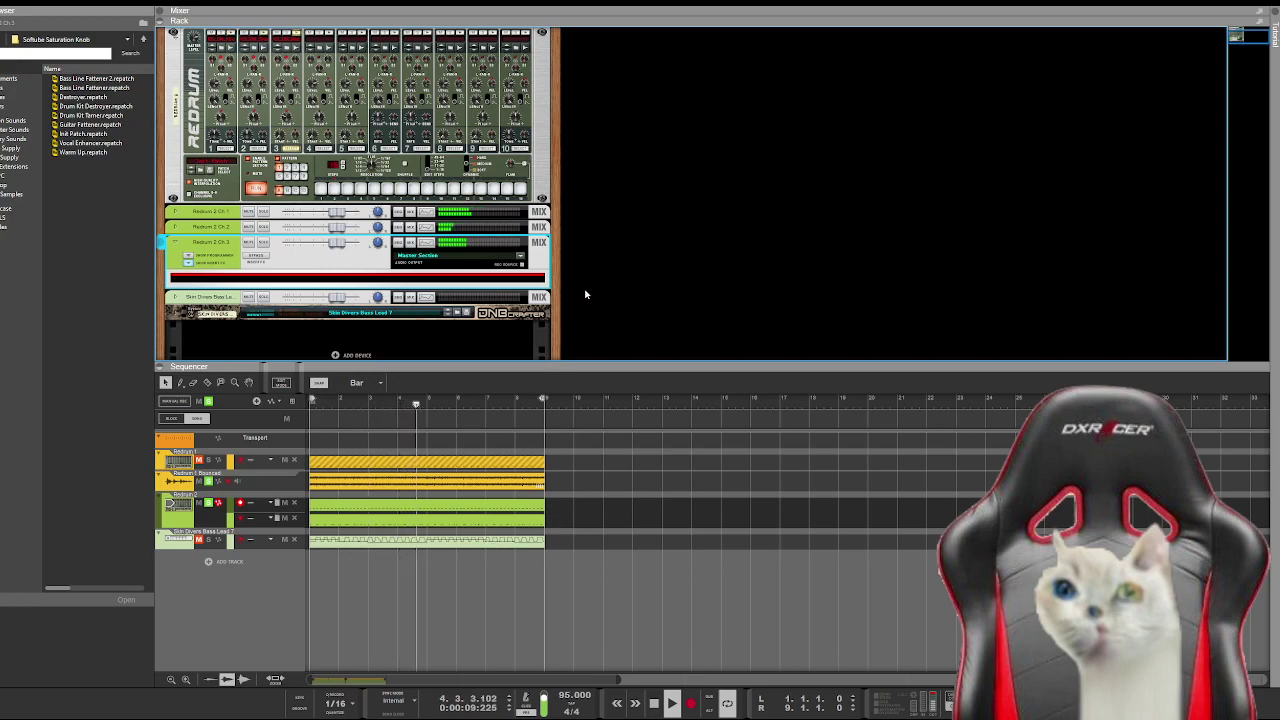
{"action": "key", "text": "ctrl+v"}
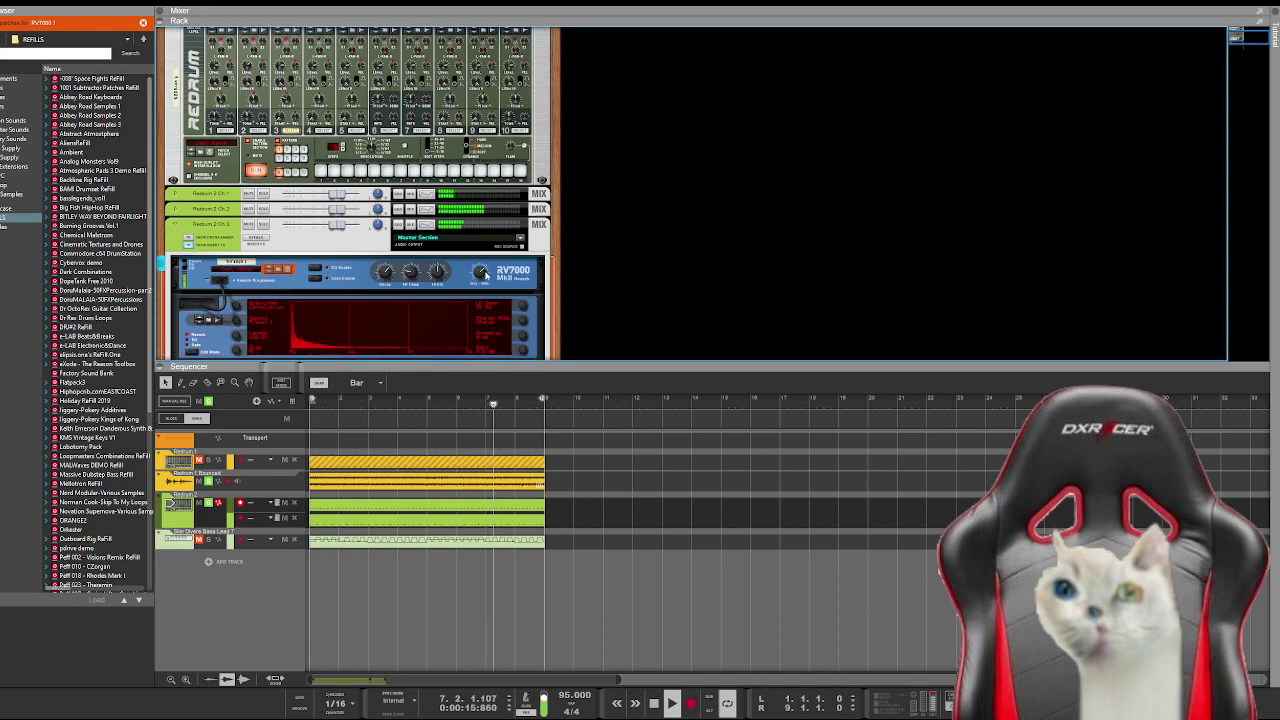
{"action": "left_click_drag", "start_coordinate": [480, 280], "coordinate": [480, 290]}
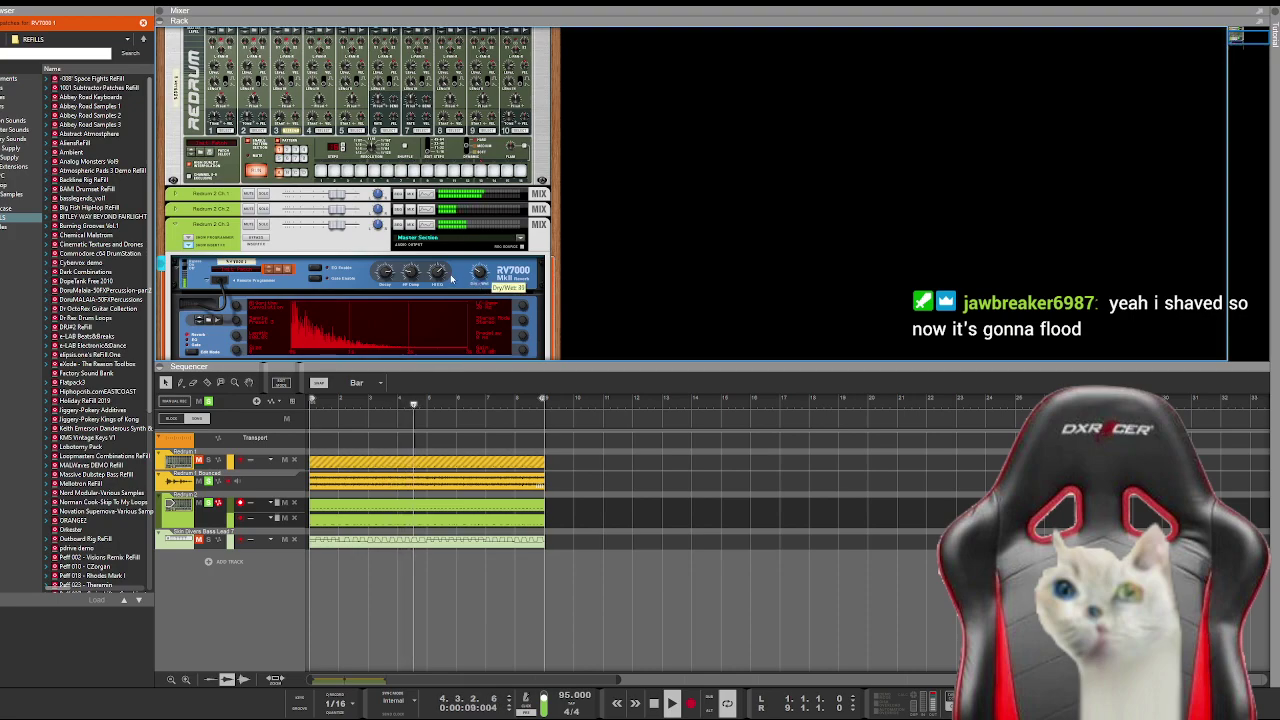
Step: Isolate the Redrum 2 track and refine the RV7000's echo settings and dry/wet mix
{"action": "scroll", "coordinate": [450, 278], "scroll_direction": "down", "scroll_amount": 1}
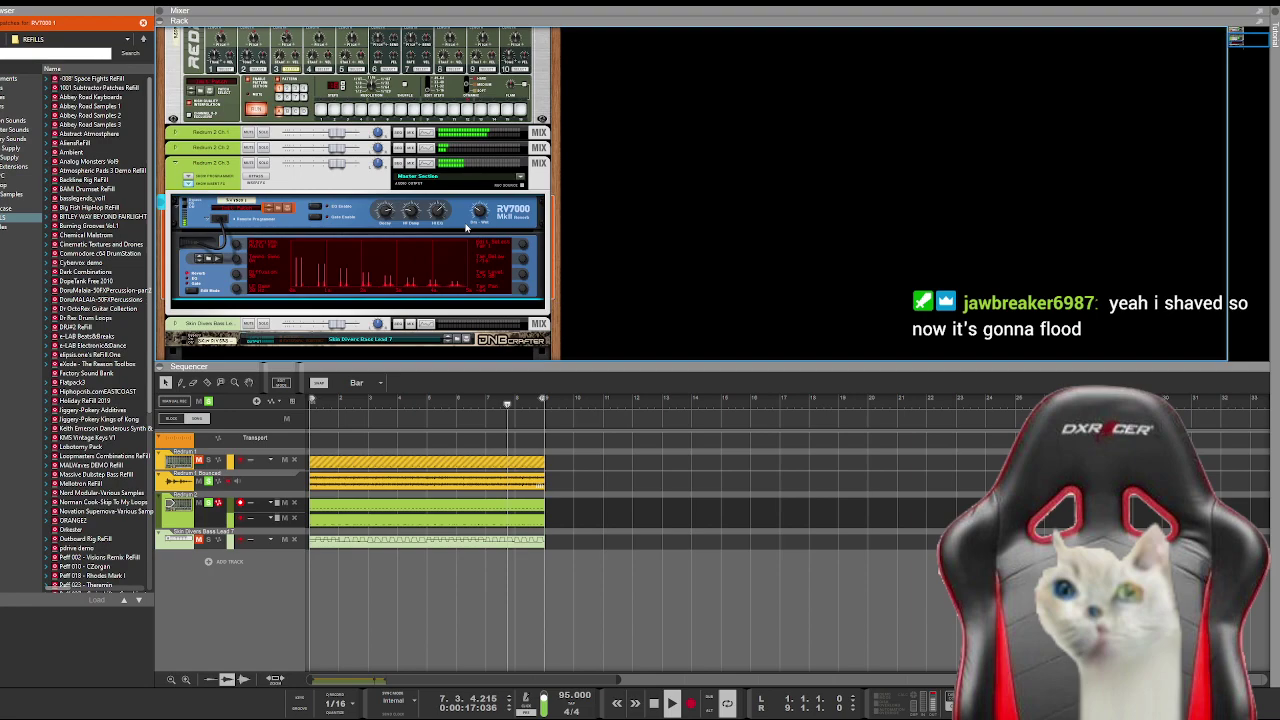
{"action": "left_click", "coordinate": [212, 503]}
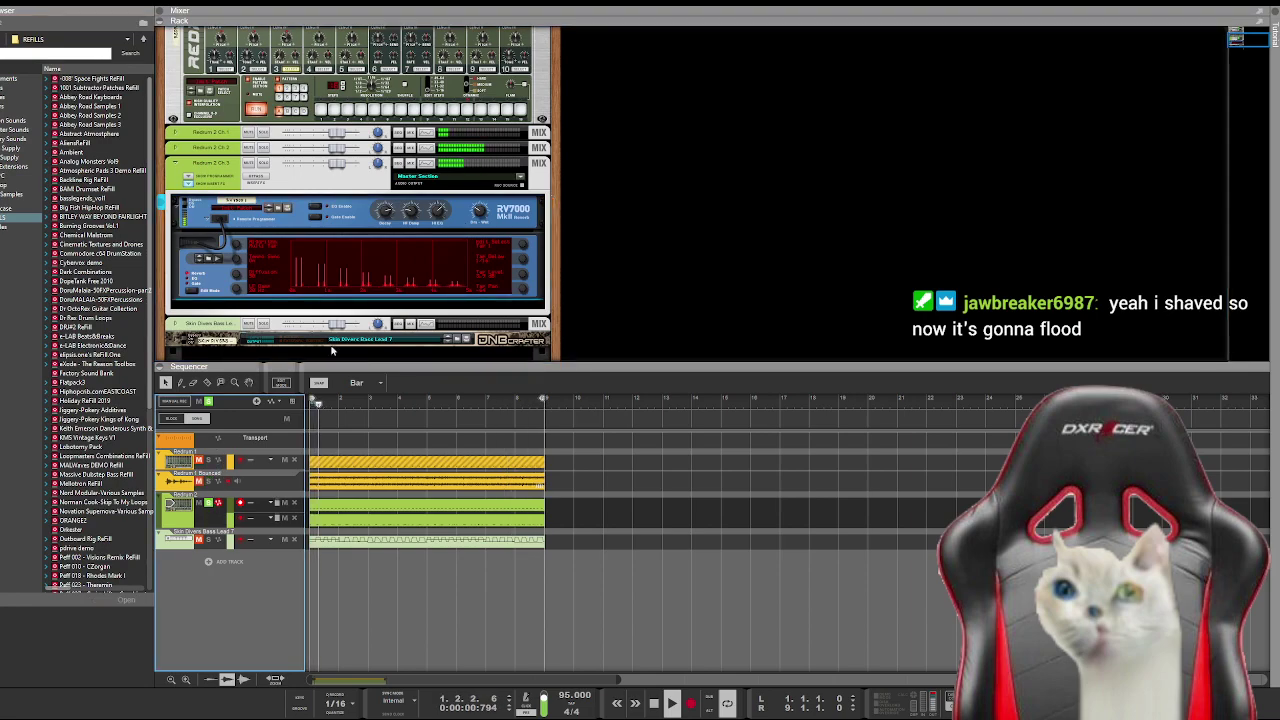
{"action": "left_click", "coordinate": [276, 253]}
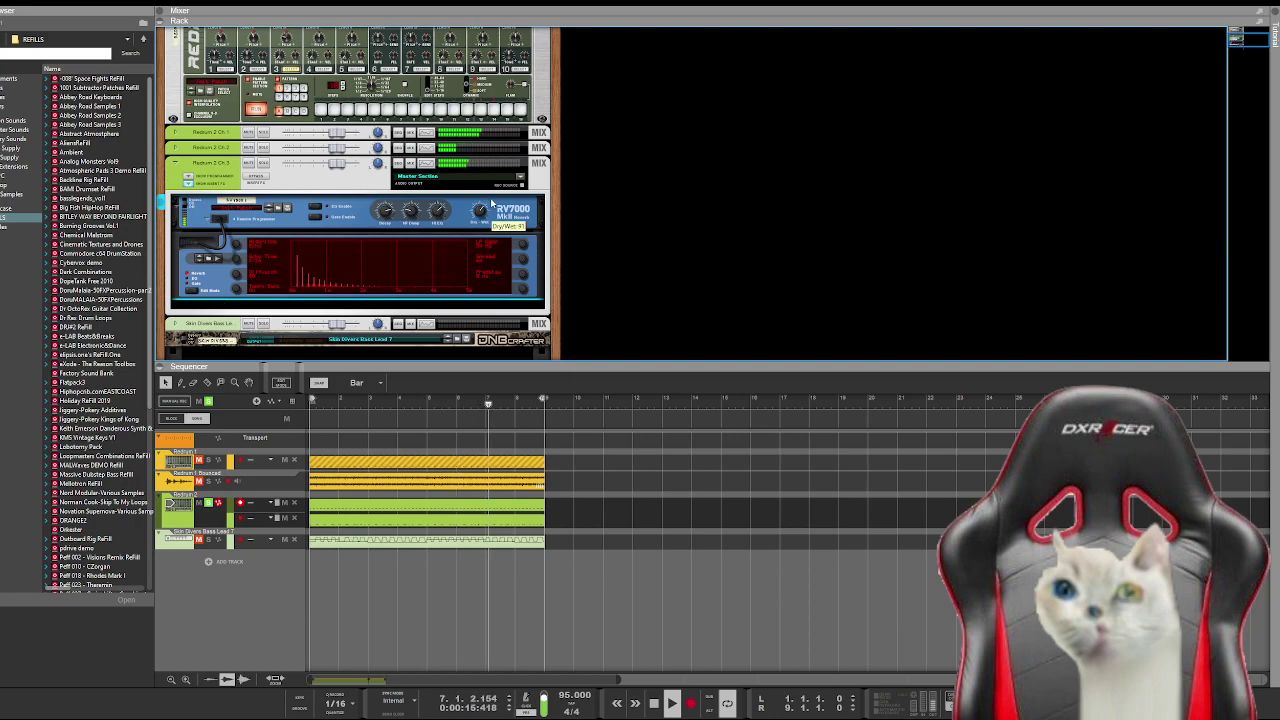
{"action": "left_click_drag", "start_coordinate": [493, 207], "coordinate": [496, 211]}
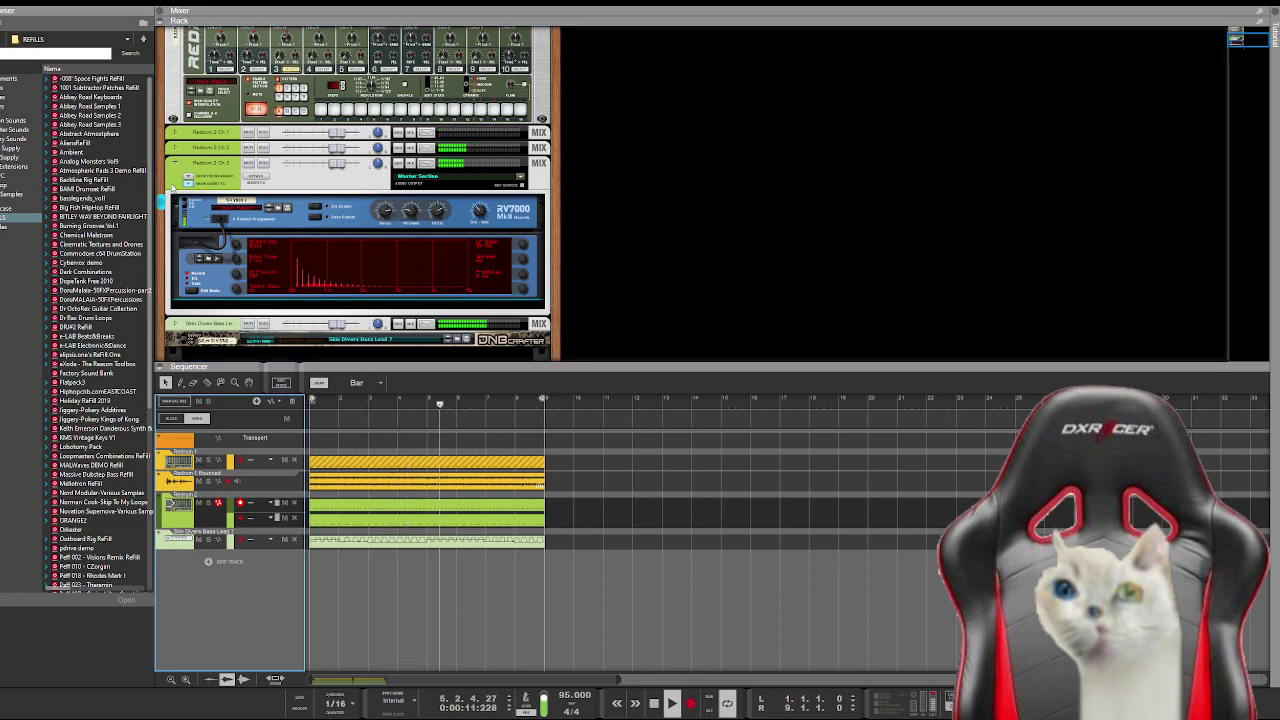
Step: Collapse the Redrum 2 Ch.3 insert effects and the second Redrum drum machine in the rack
{"action": "left_click", "coordinate": [242, 278]}
{"action": "key", "text": "Delete"}
{"action": "left_click", "coordinate": [280, 333]}
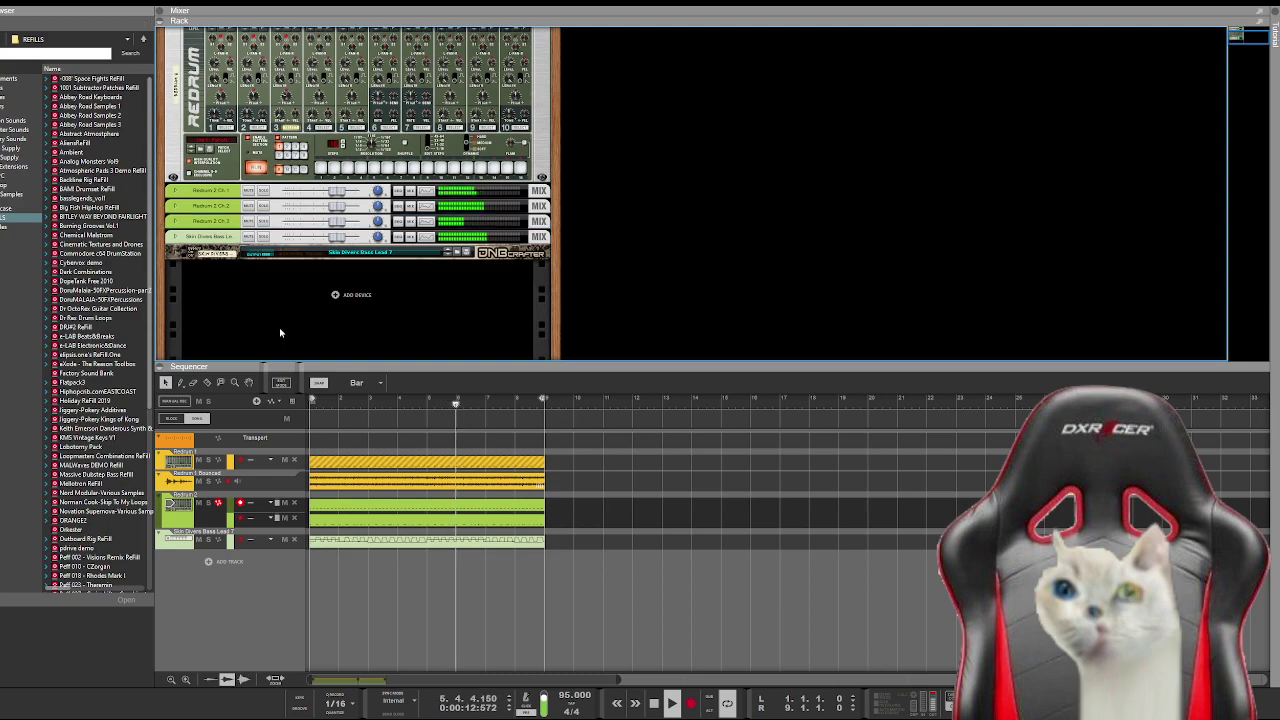
{"action": "key", "text": "ctrl+shift+f"}
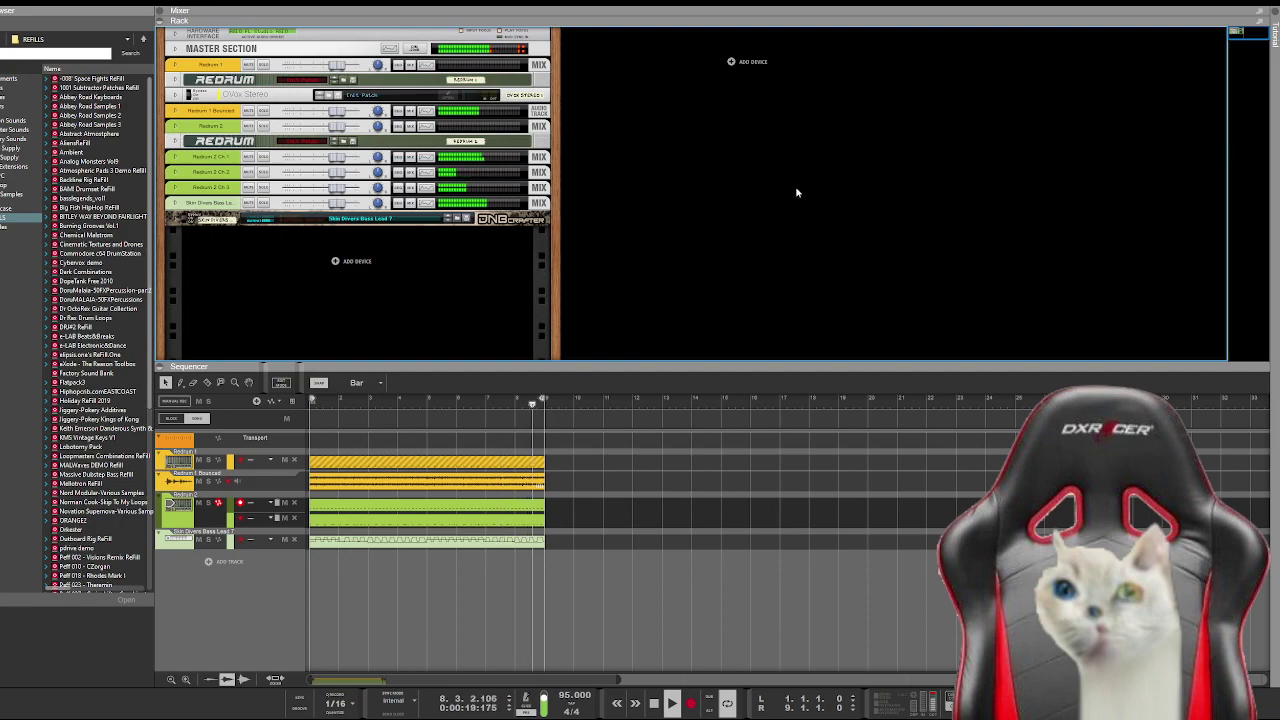
Step: Stop playback, return to bar 1 and play the full eight-bar loop
{"action": "key", "text": "space"}
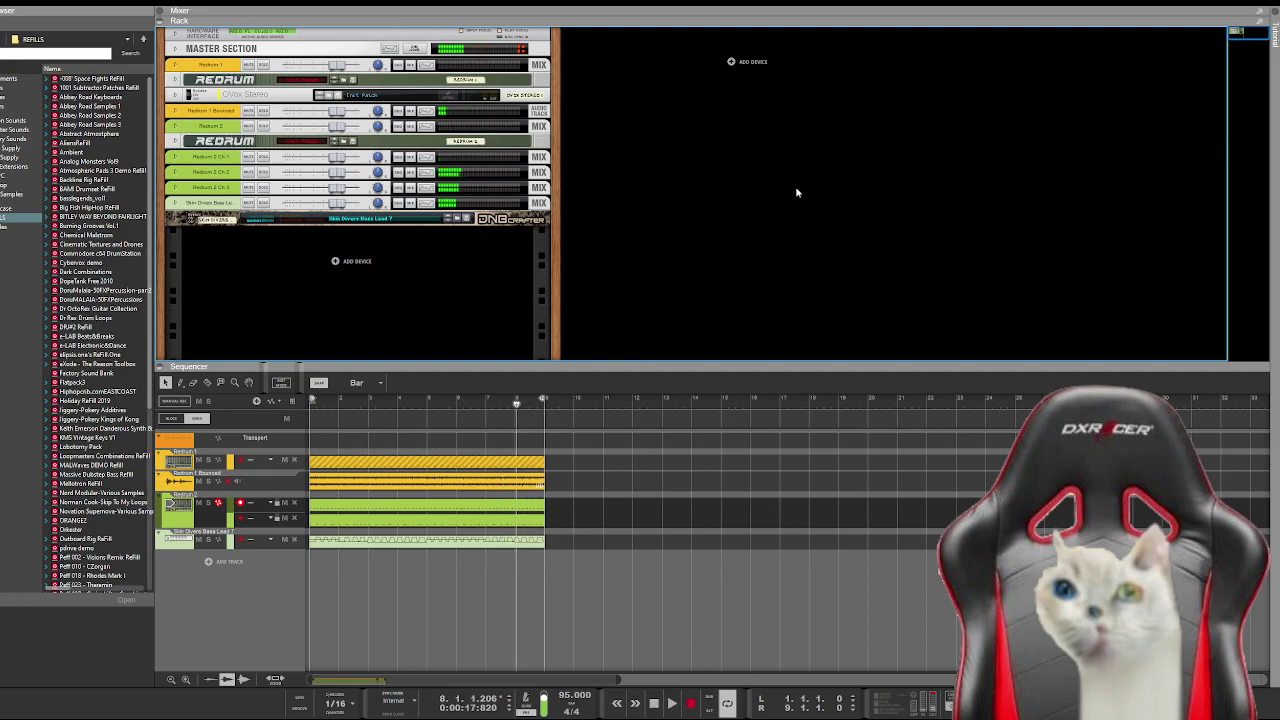
{"action": "key", "text": "Home"}
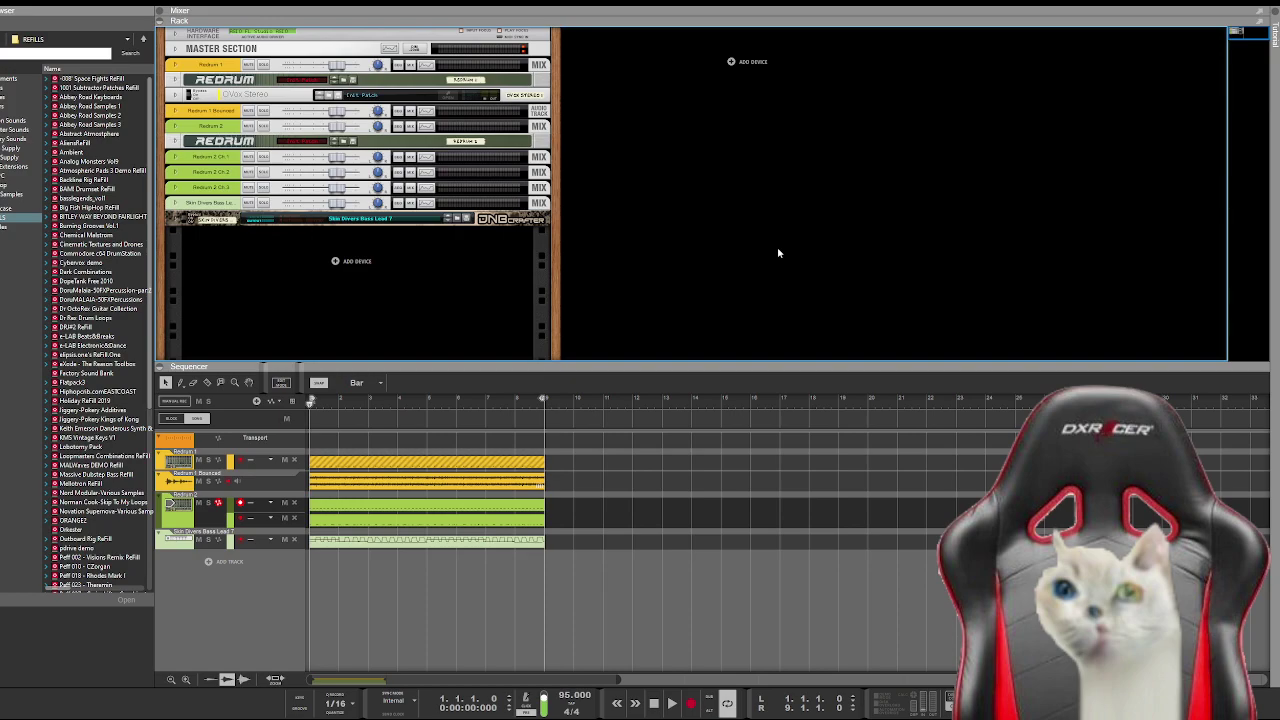
{"action": "key", "text": "space"}
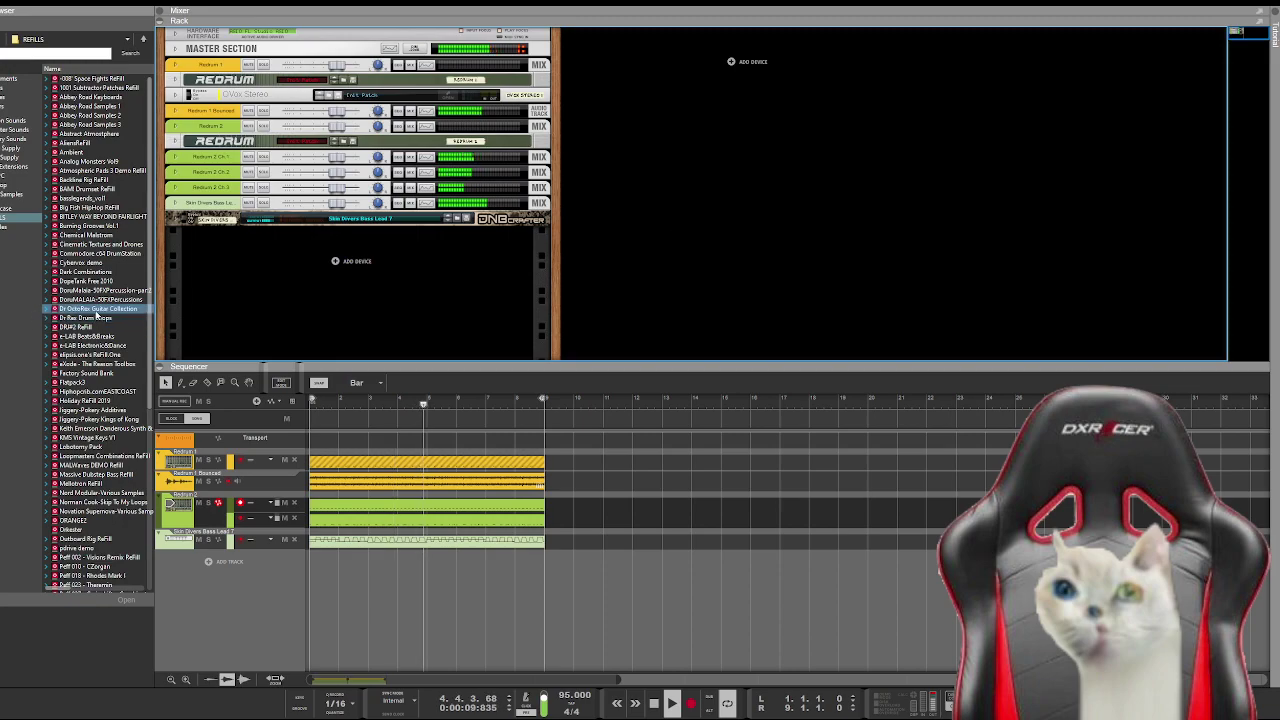
Step: Load the Fun-keys NN-XT patch from the ORANGE2 ReFill's O2 Keys & Organs folder as a new instrument track
{"action": "scroll", "coordinate": [100, 304], "scroll_direction": "down", "scroll_amount": 2}
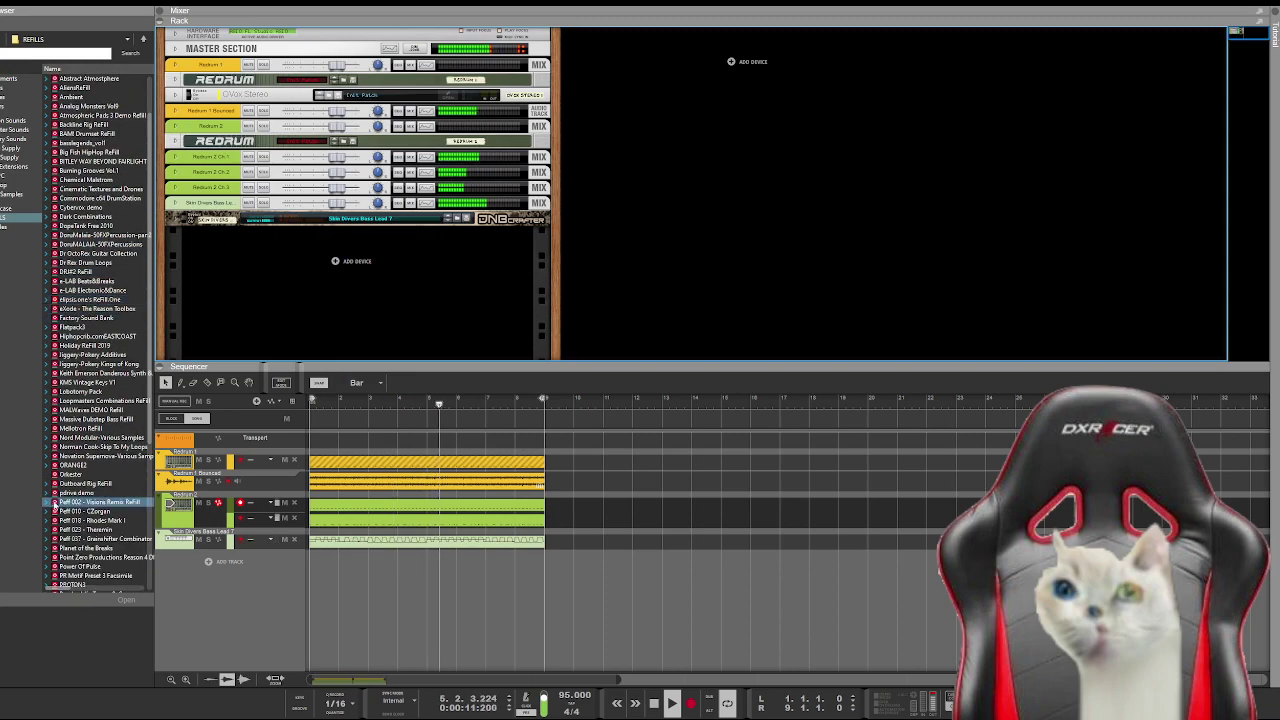
{"action": "scroll", "coordinate": [54, 503], "scroll_direction": "down", "scroll_amount": 2}
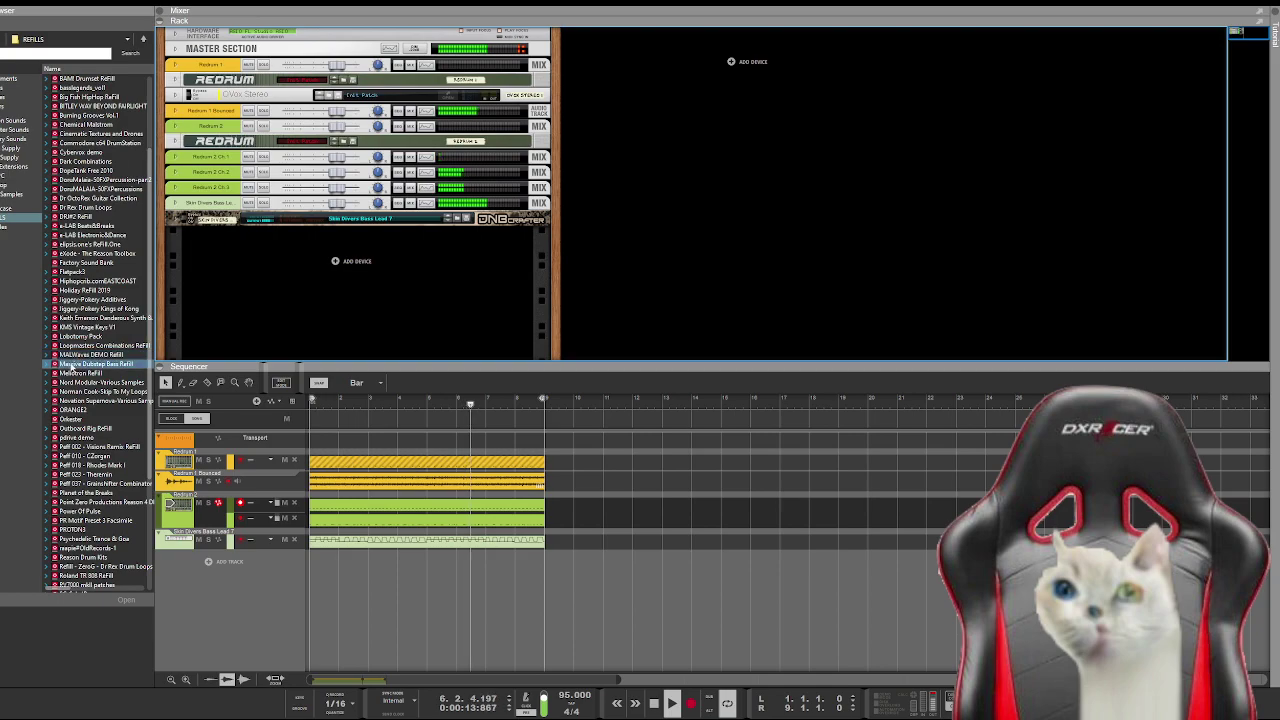
{"action": "left_click", "coordinate": [50, 410]}
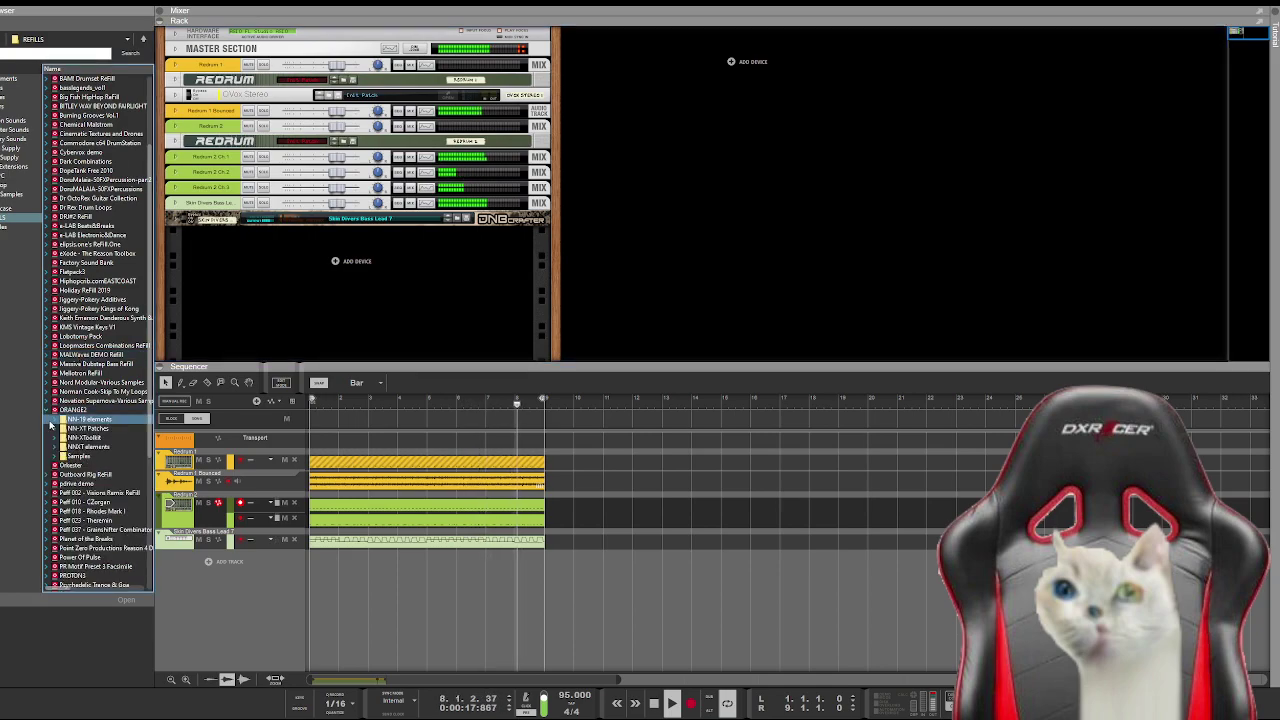
{"action": "left_click", "coordinate": [50, 428]}
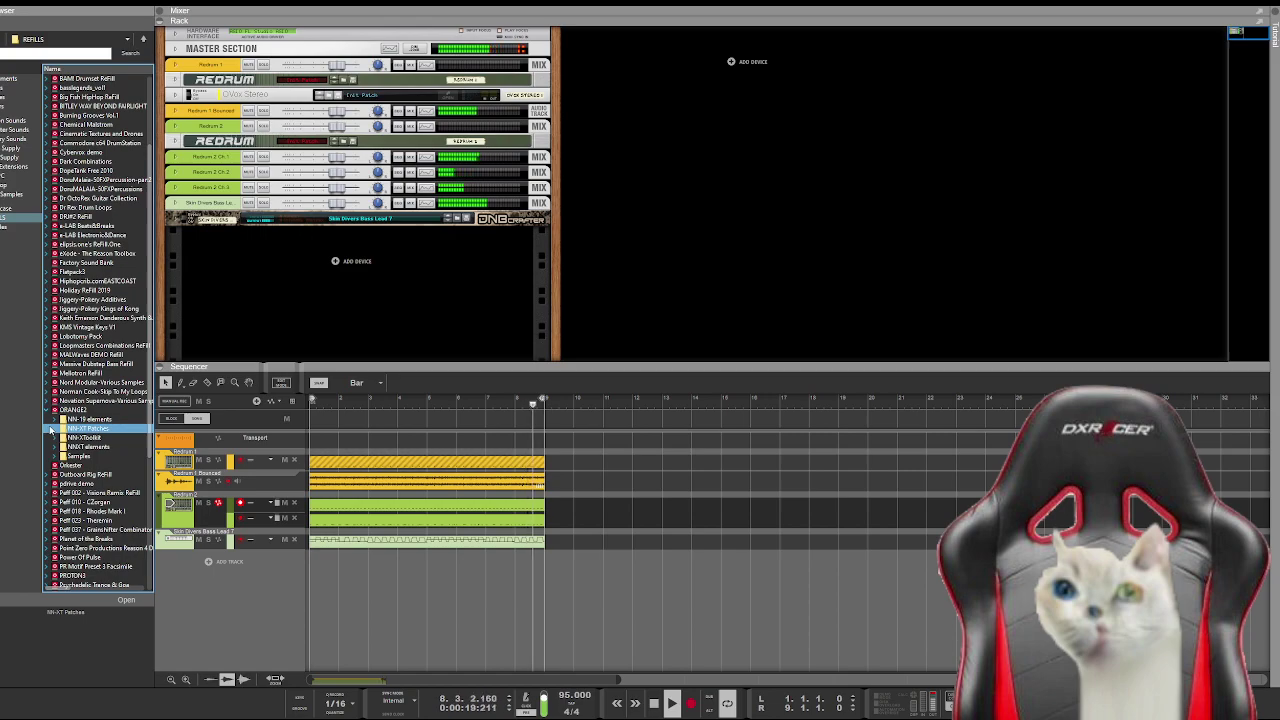
{"action": "left_click", "coordinate": [50, 428]}
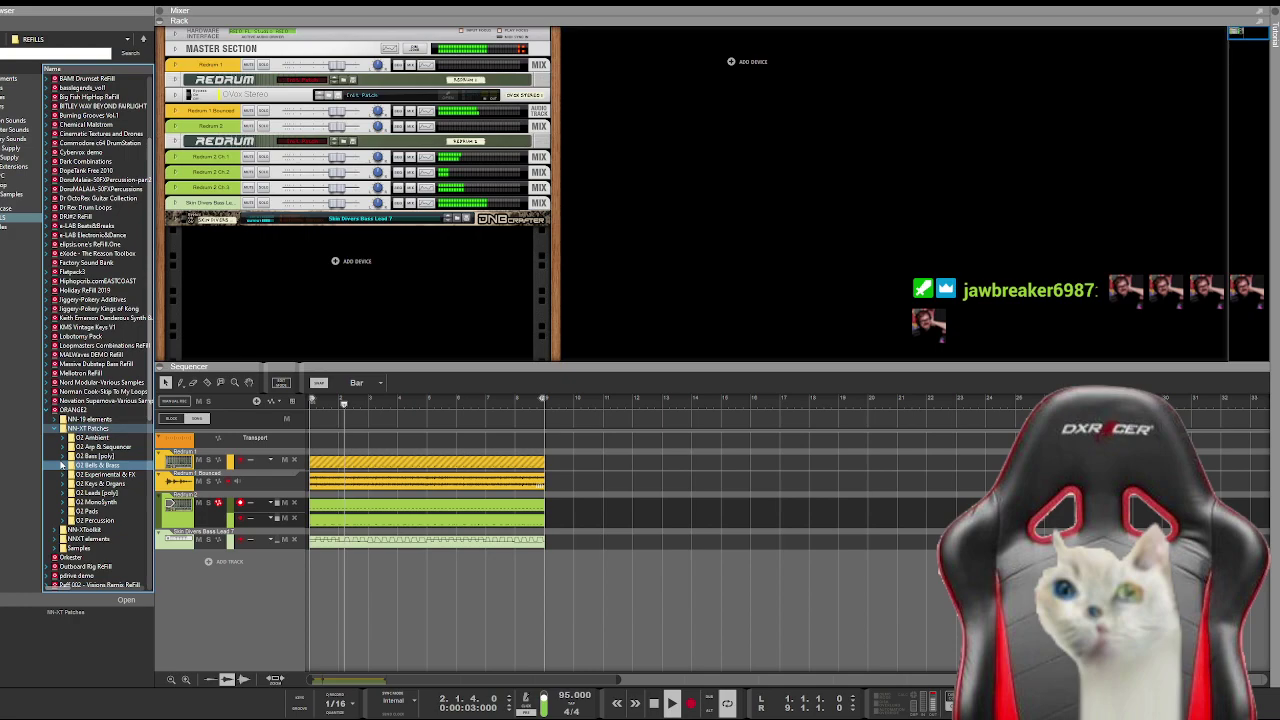
{"action": "left_click", "coordinate": [64, 483]}
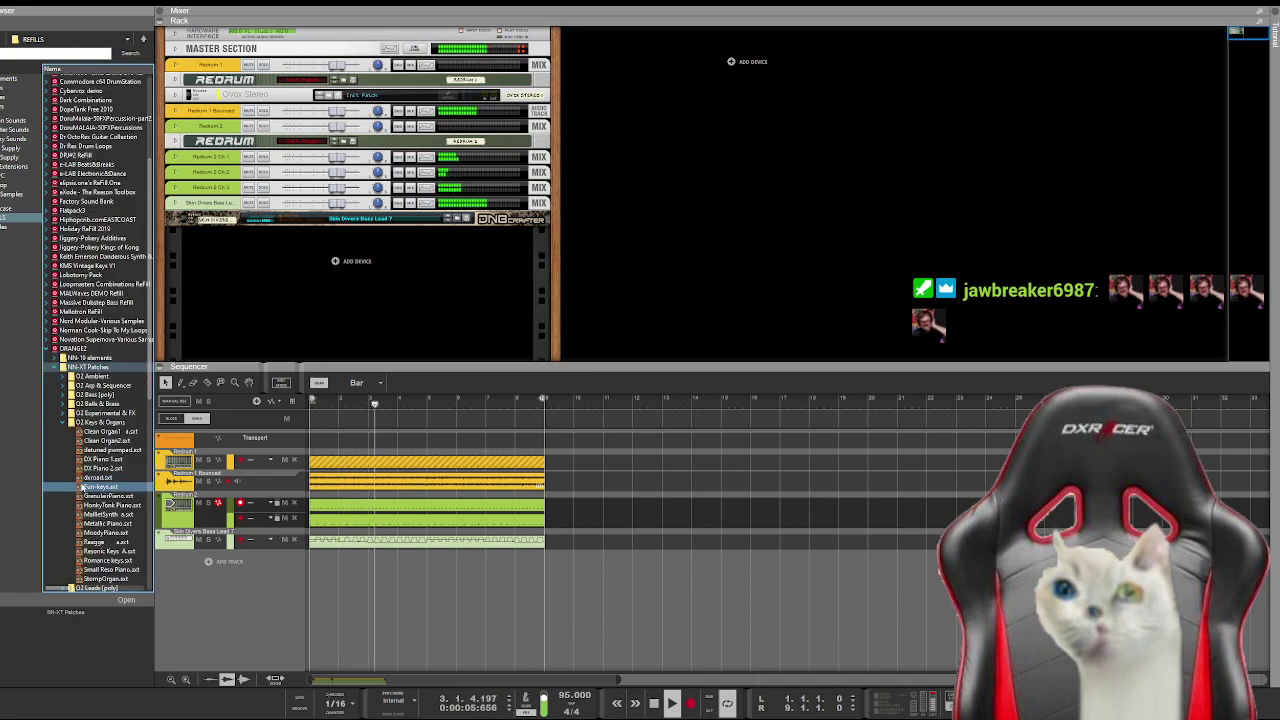
{"action": "double_click", "coordinate": [100, 486]}
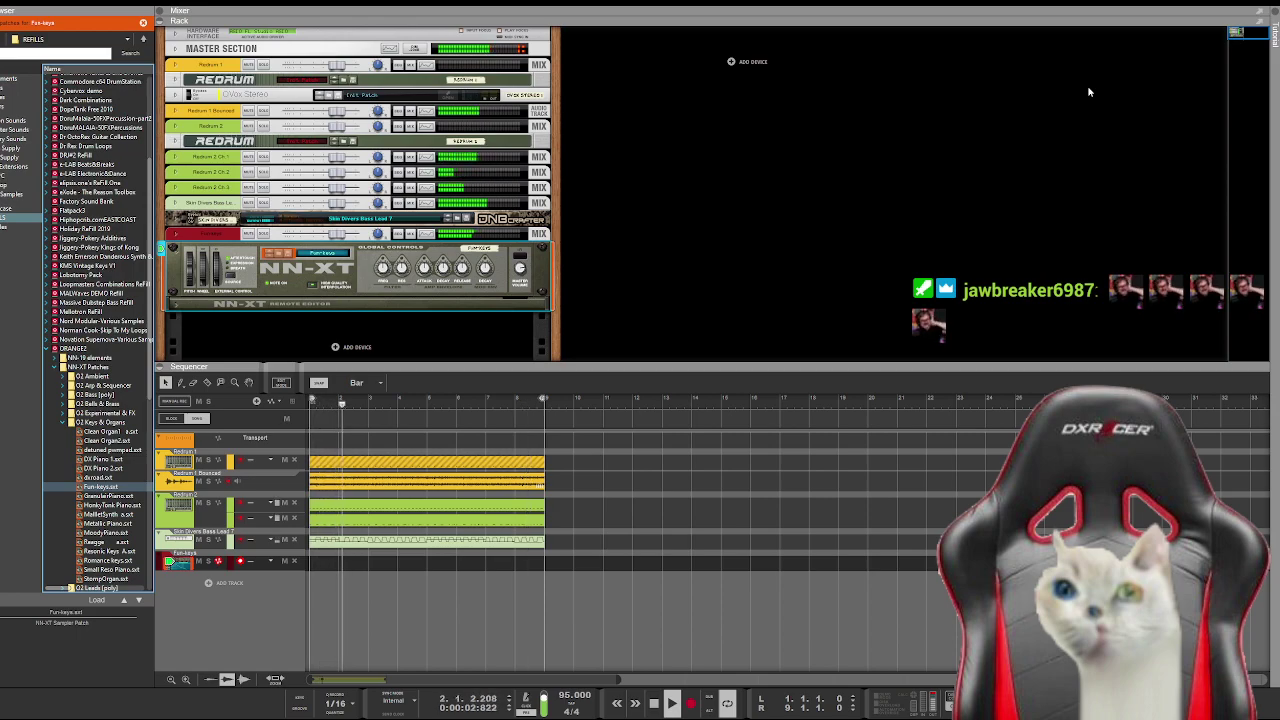
Step: Restart the loop from the beginning with the Fun-keys track armed
{"action": "key", "text": "space"}
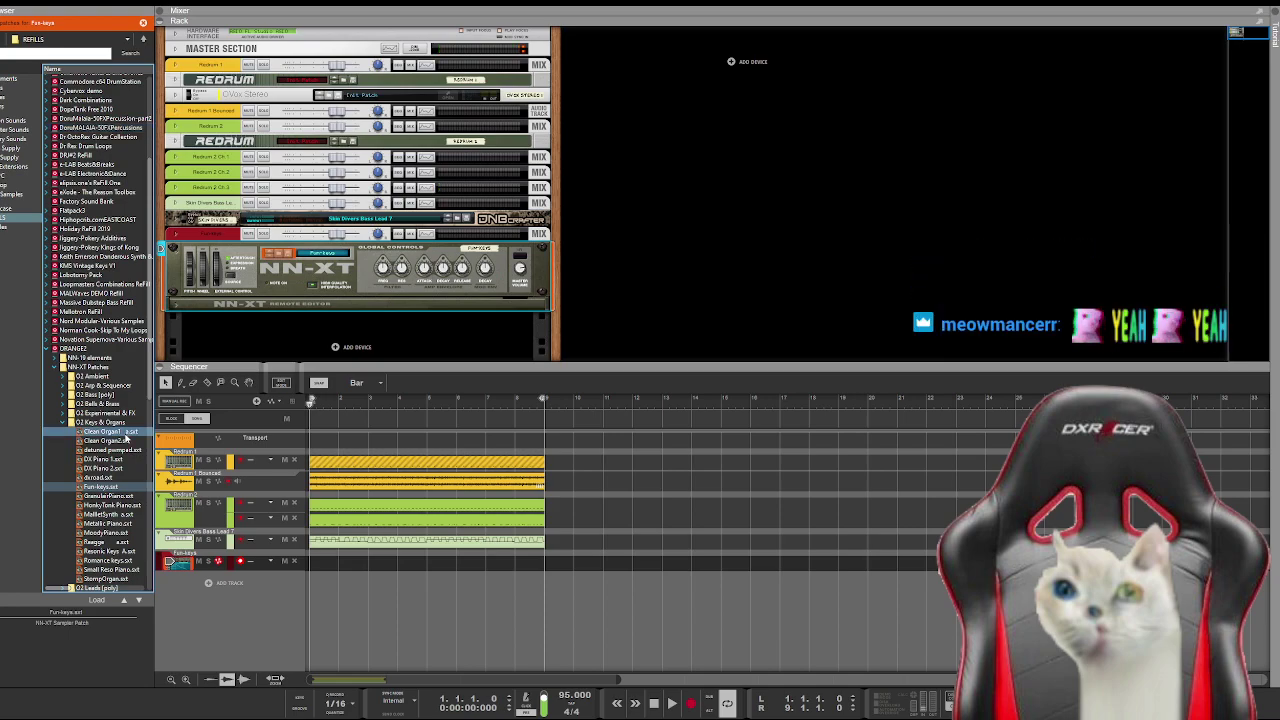
{"action": "key", "text": "space"}
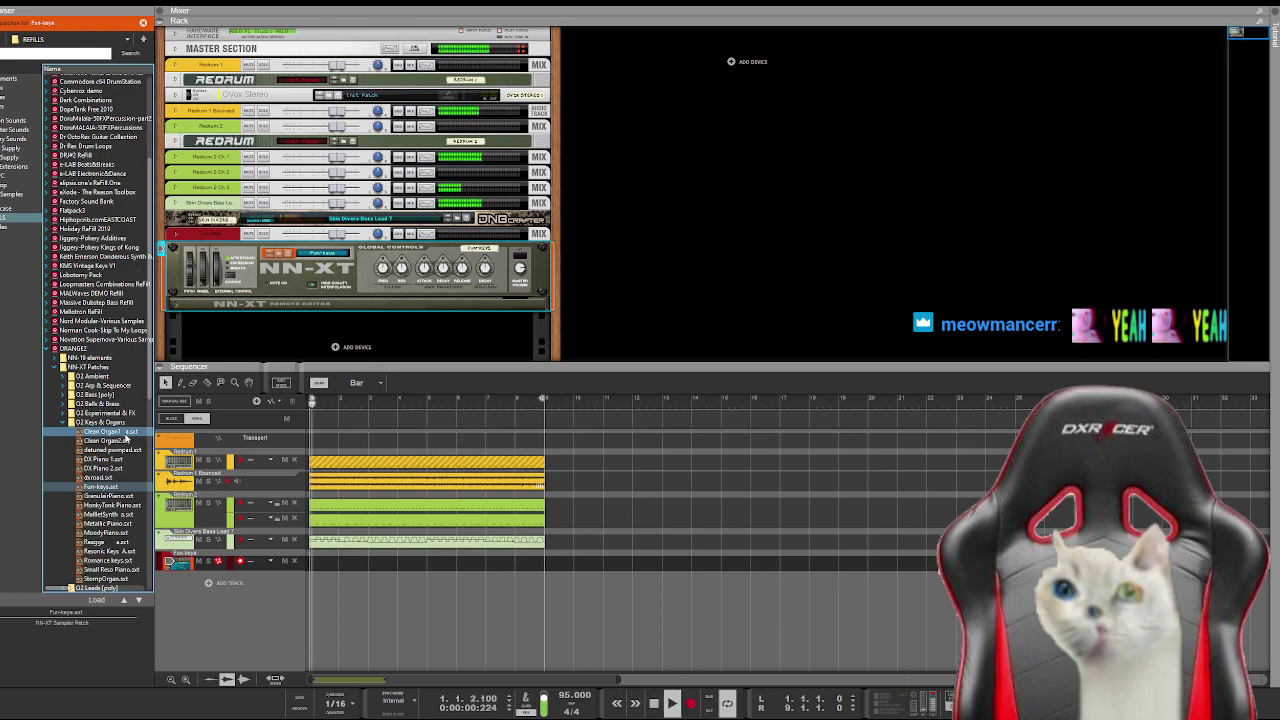
Step: Audition the Clean Organ1, Clean Organ2, detuned pwmpad, DX Piano 1 and DX Piano 2 patches in the NN-XT
{"action": "left_click", "coordinate": [124, 433]}
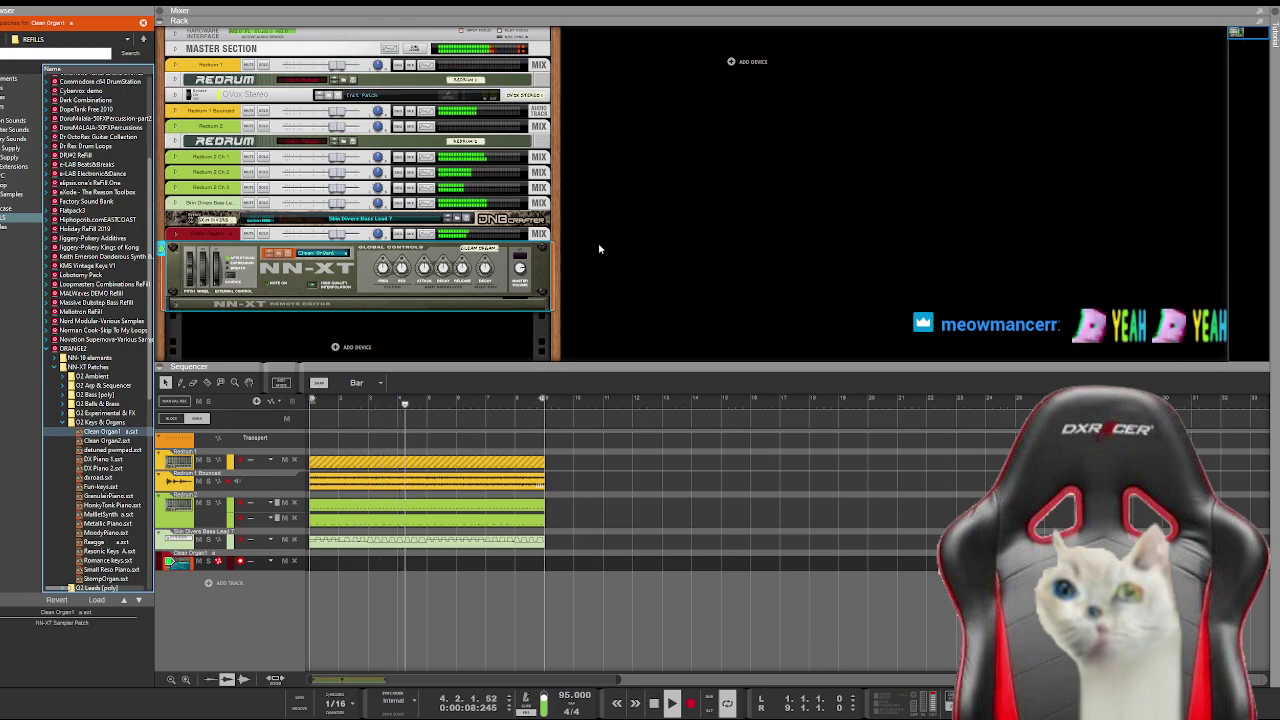
{"action": "key", "text": "Down"}
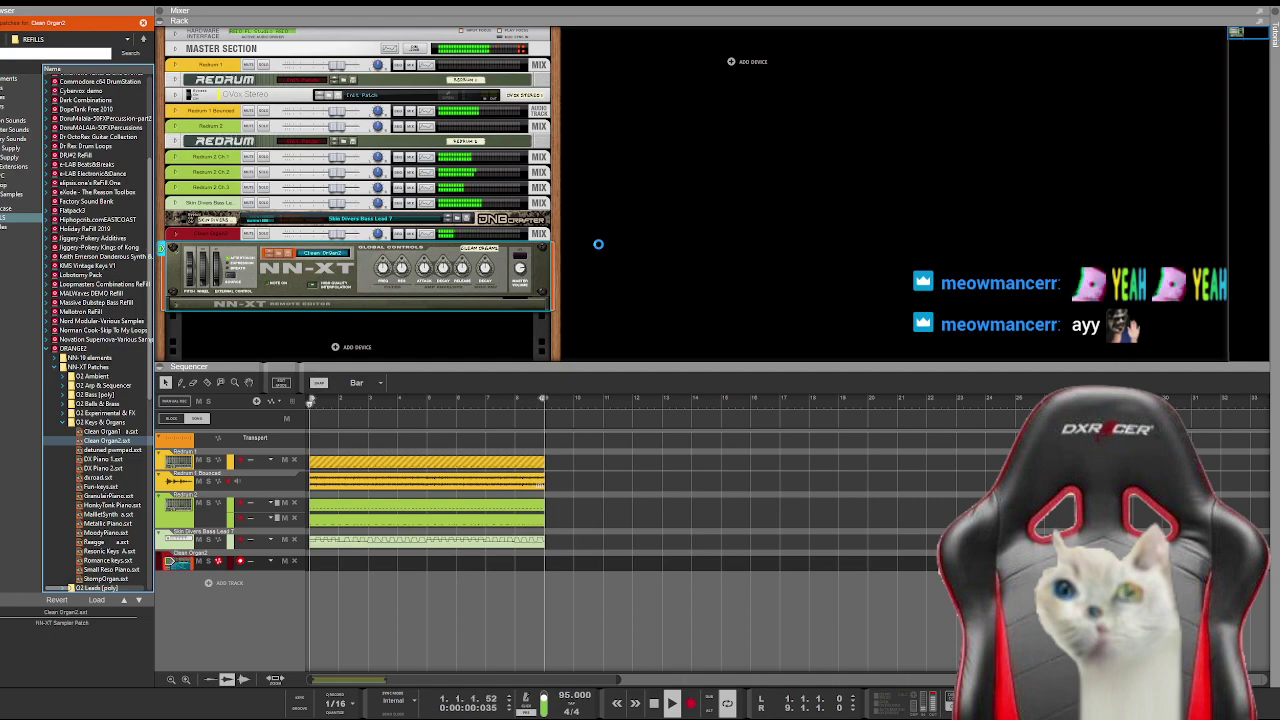
{"action": "key", "text": "Down"}
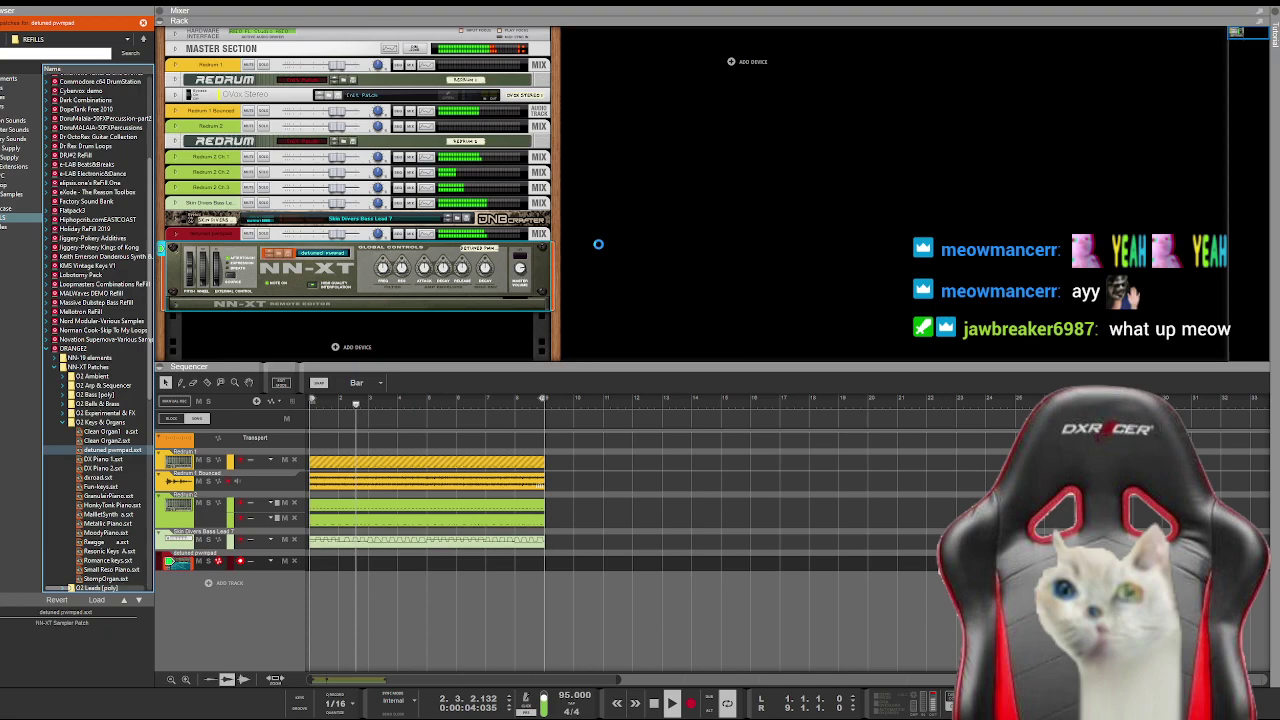
{"action": "key", "text": "Down"}
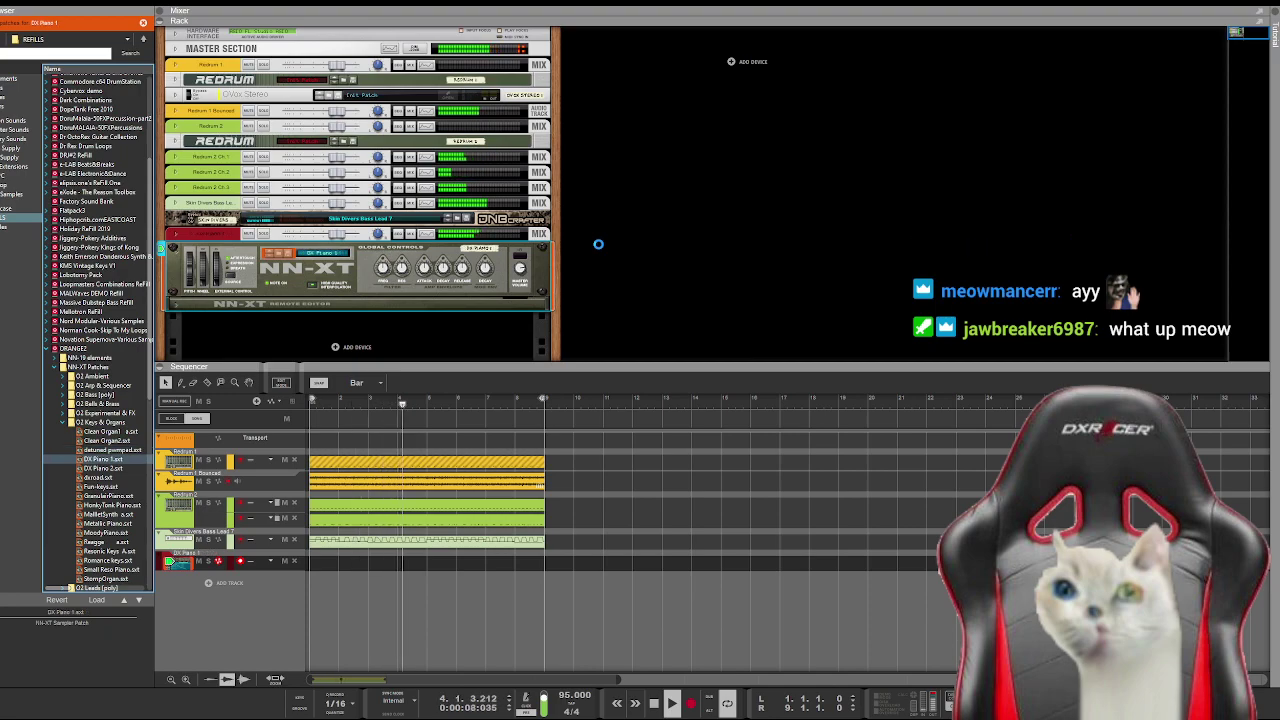
{"action": "key", "text": "Down"}
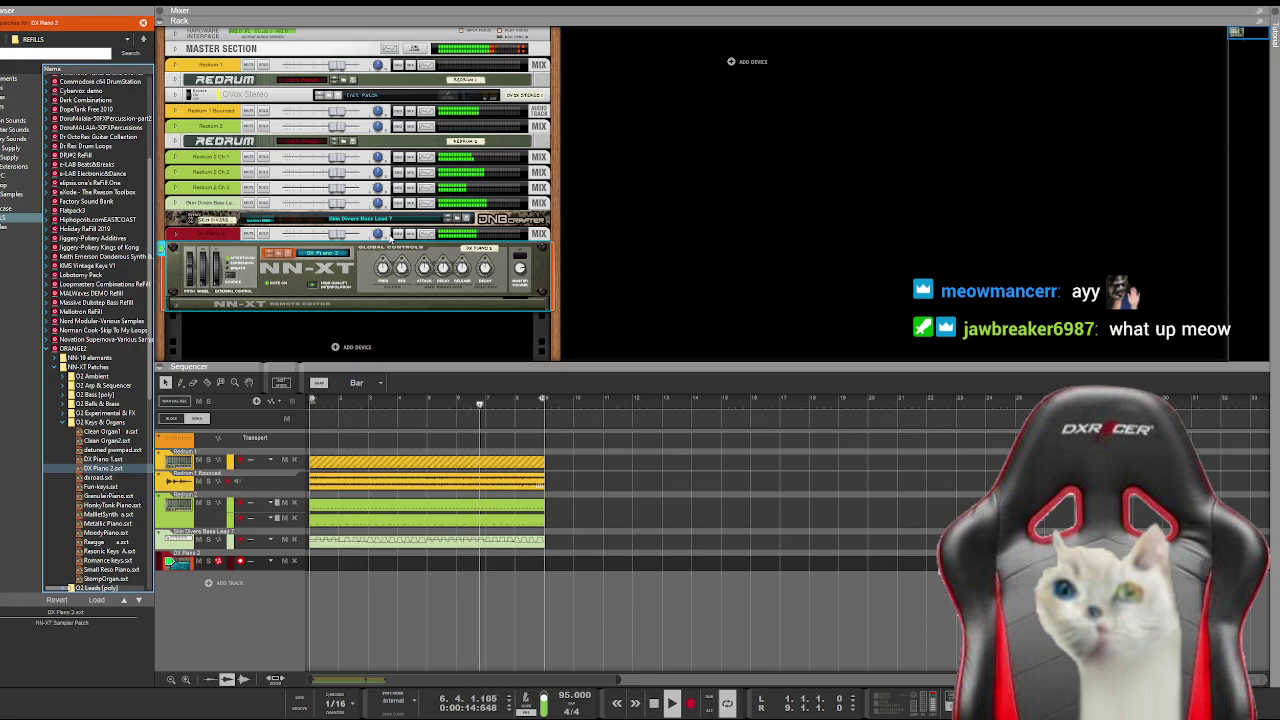
Step: Load the Creeping Fuzz patch from the ORANGE2 ReFill's O2 MonoSynth folder into the NN-XT
{"action": "left_click", "coordinate": [75, 433]}
{"action": "left_click", "coordinate": [63, 424]}
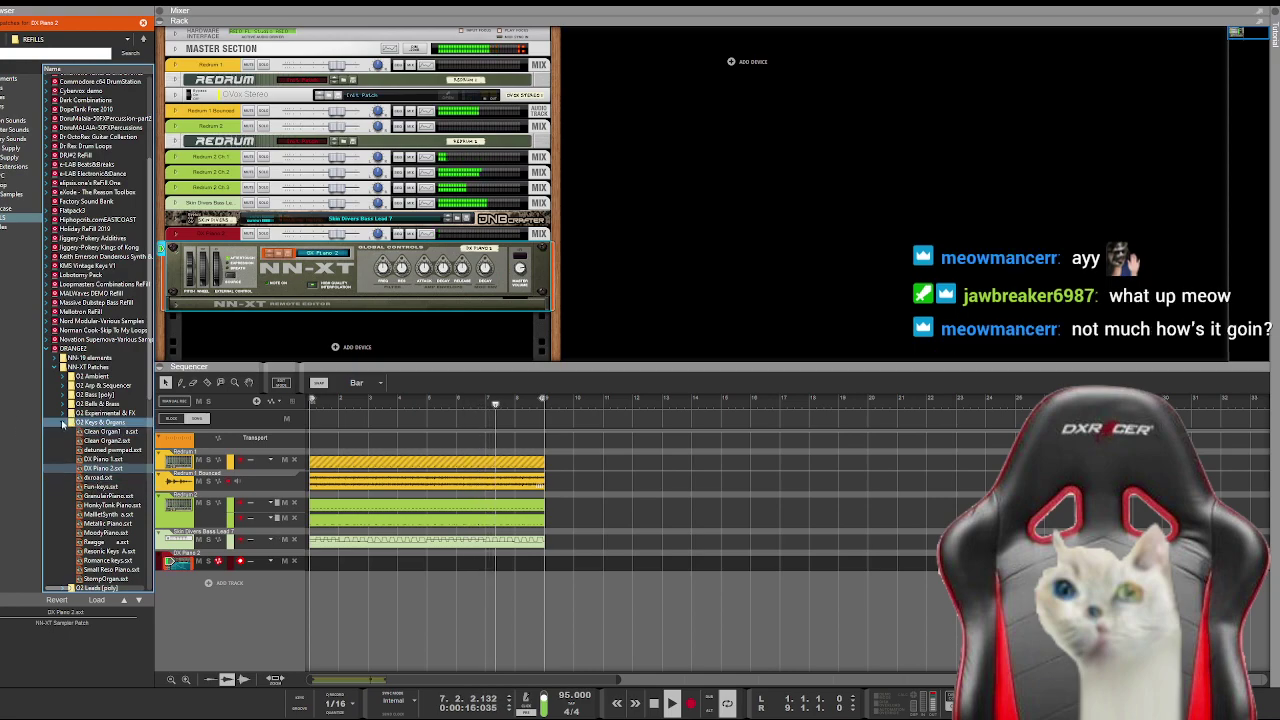
{"action": "left_click", "coordinate": [63, 424]}
{"action": "left_click", "coordinate": [63, 441]}
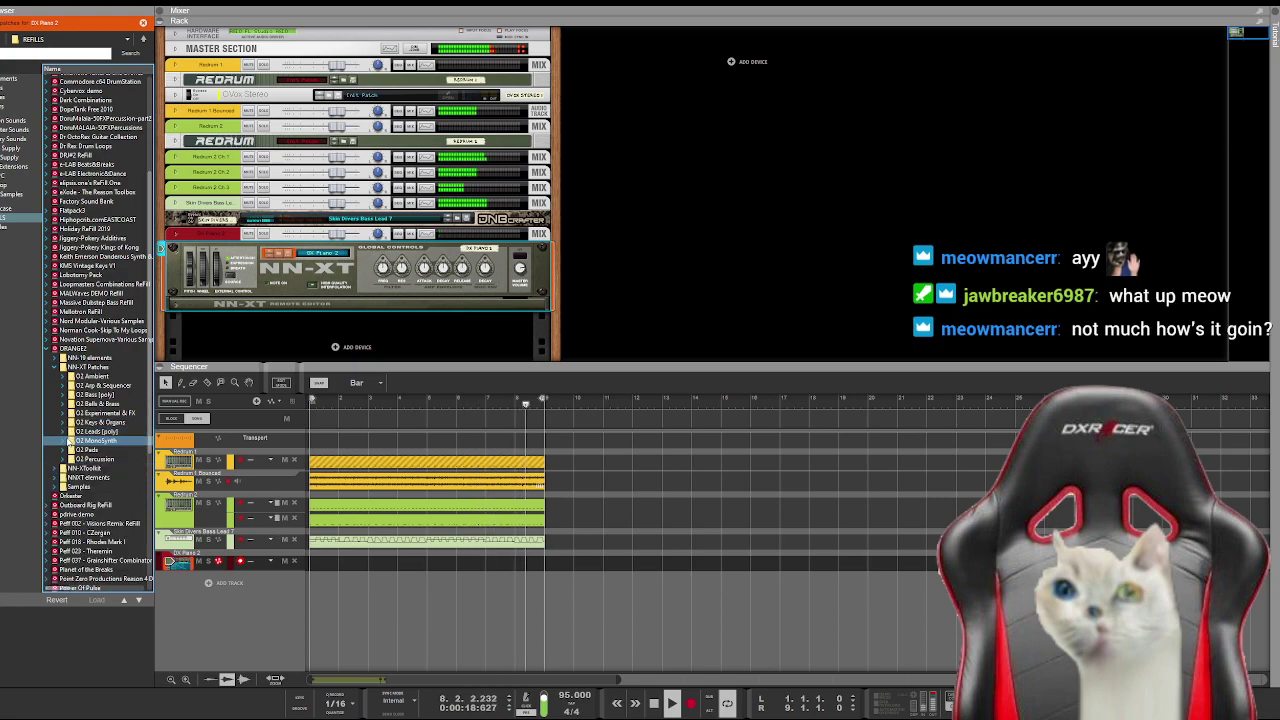
{"action": "left_click", "coordinate": [63, 441]}
{"action": "left_click", "coordinate": [47, 432]}
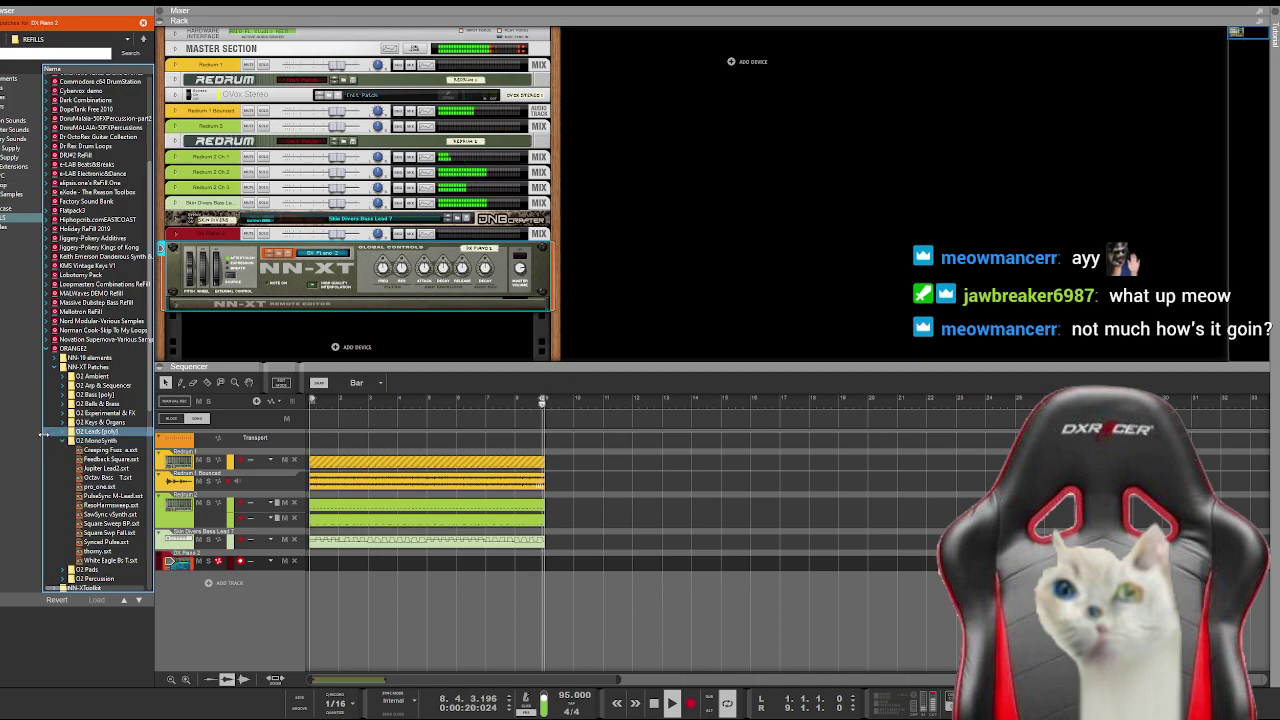
{"action": "left_click", "coordinate": [105, 450]}
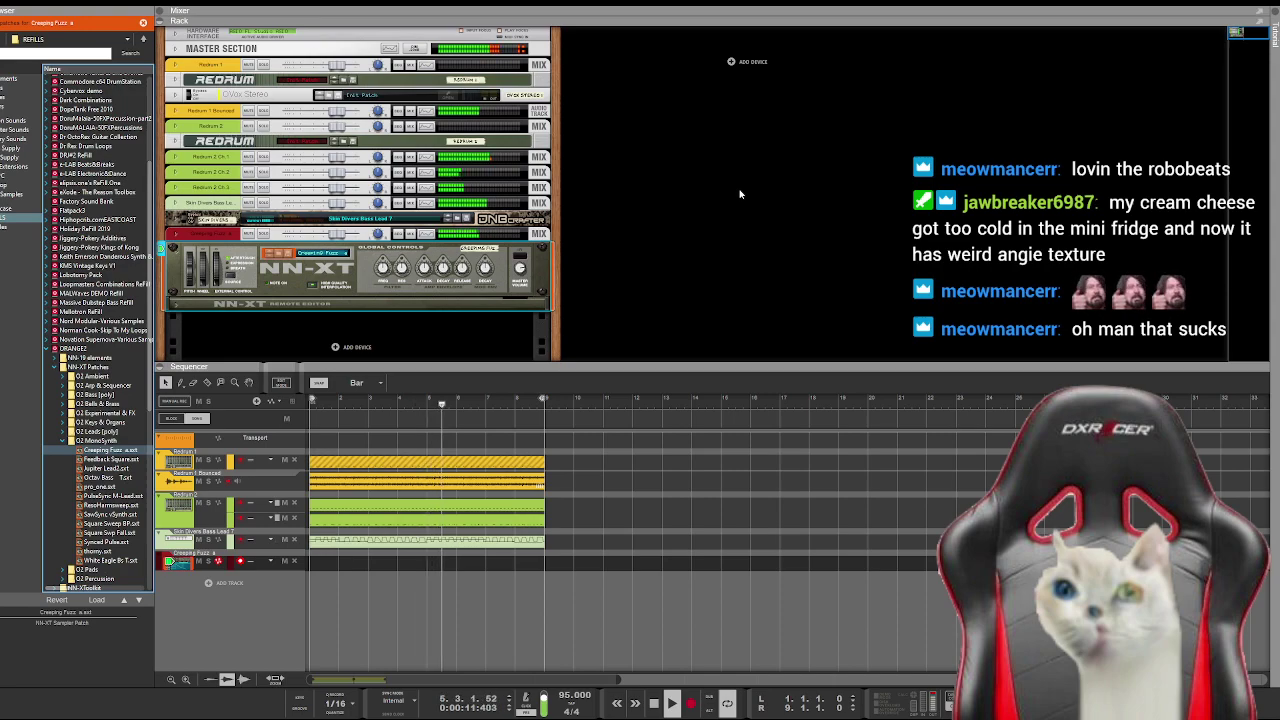
Step: Try recording several short takes on the Creeping Fuzz track from bar 1, discarding each one
{"action": "key", "text": "space"}
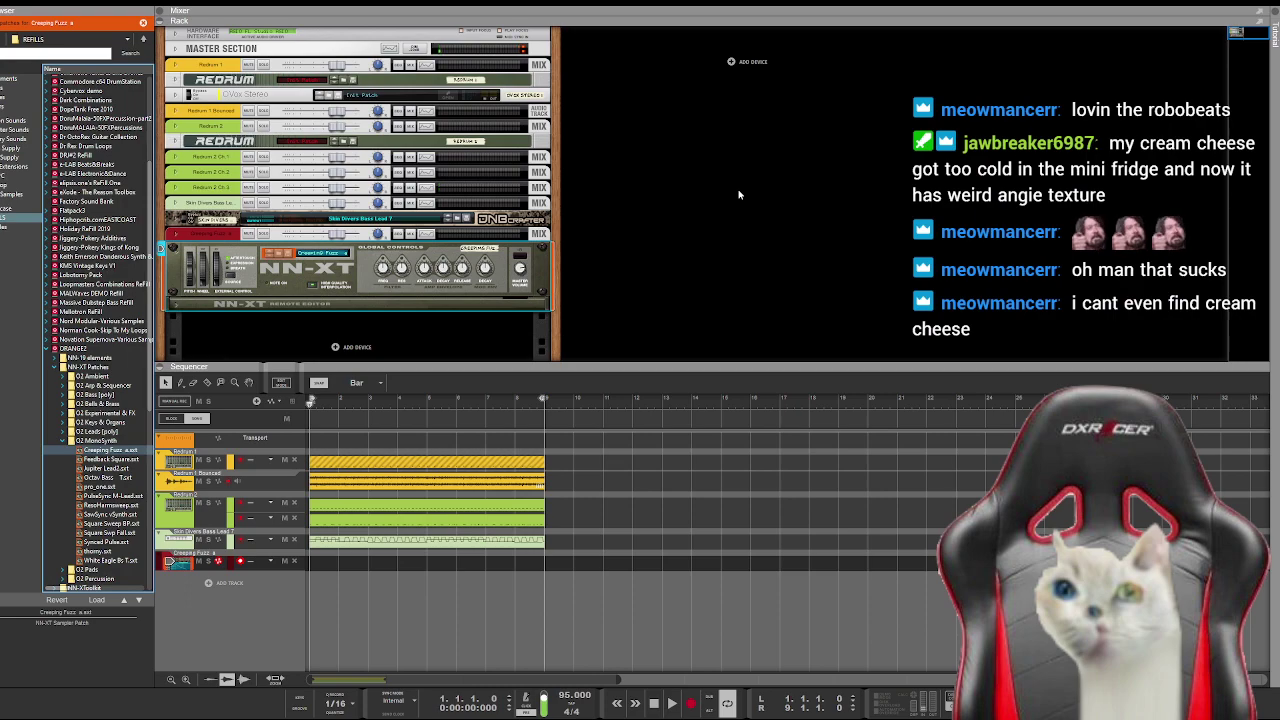
{"action": "key", "text": "ctrl+Return"}
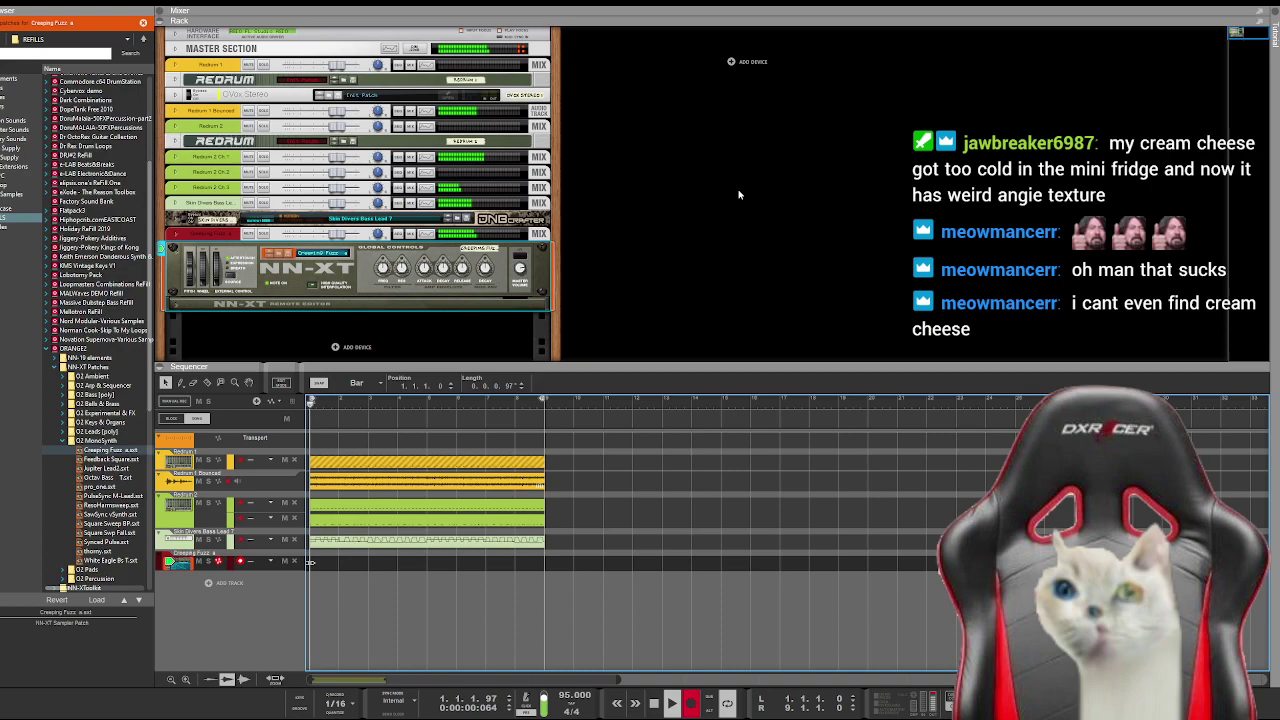
{"action": "key", "text": "space"}
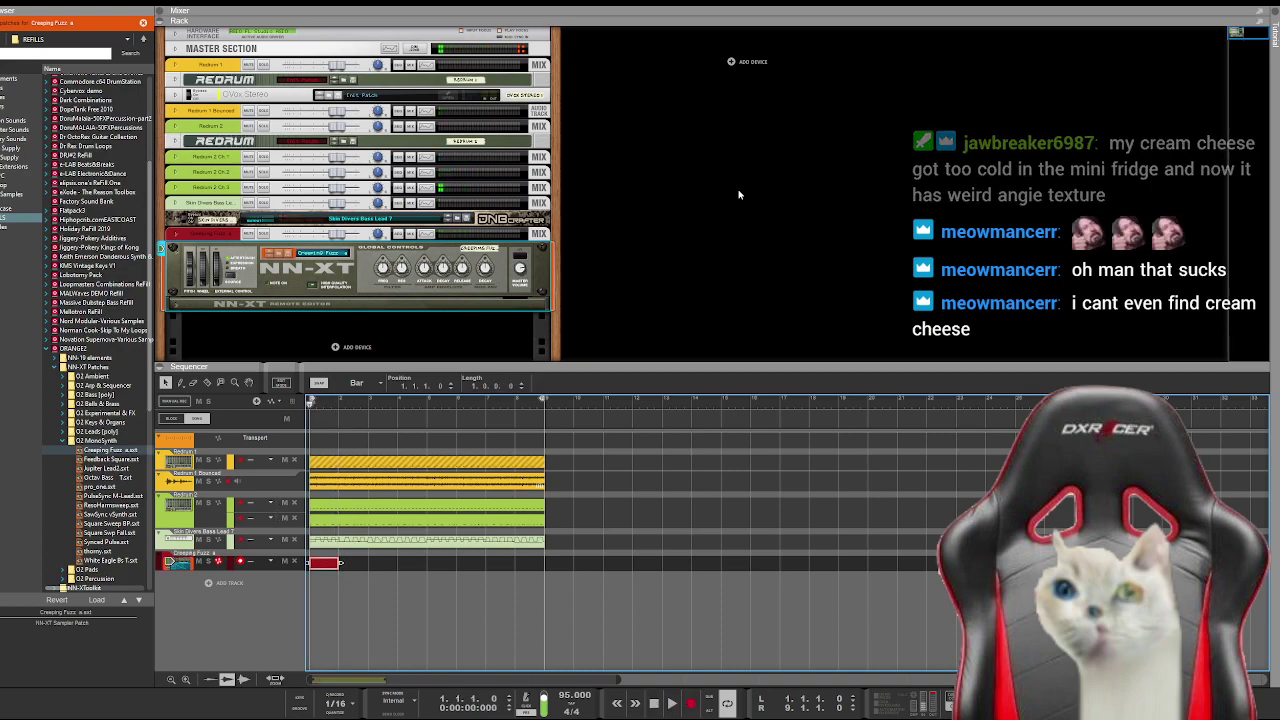
{"action": "key", "text": "Delete"}
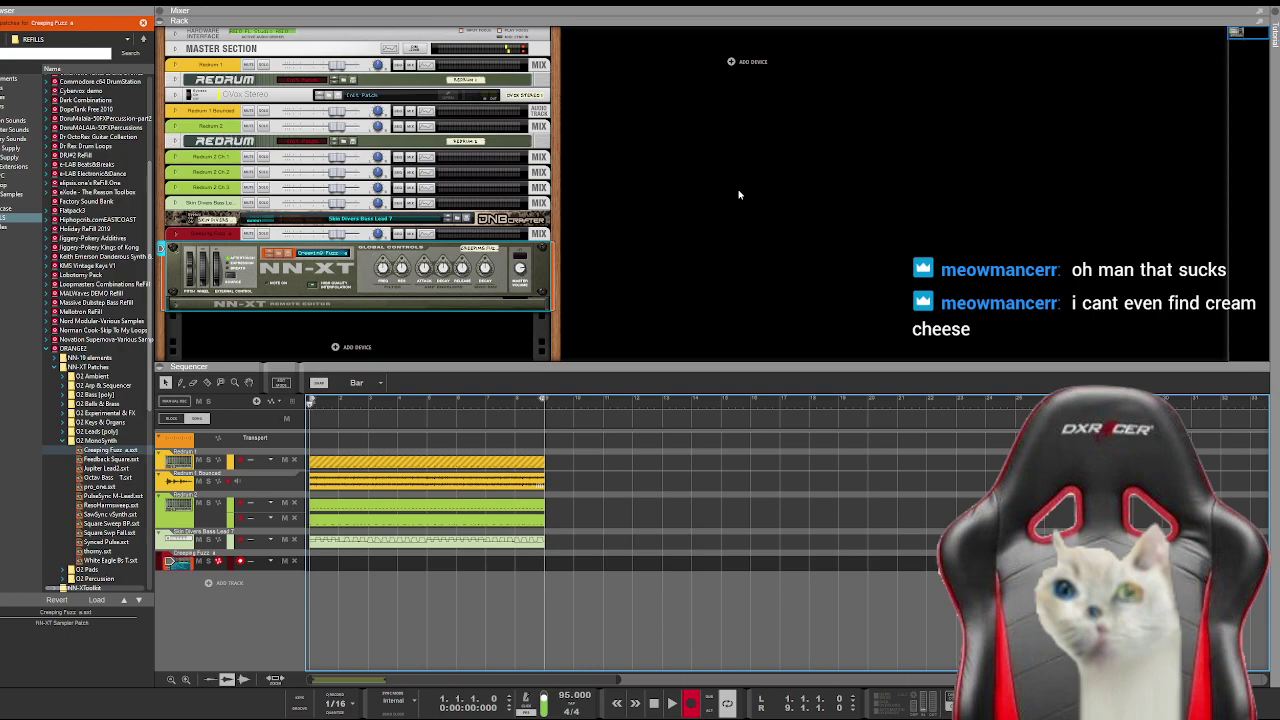
{"action": "key", "text": "ctrl+Return"}
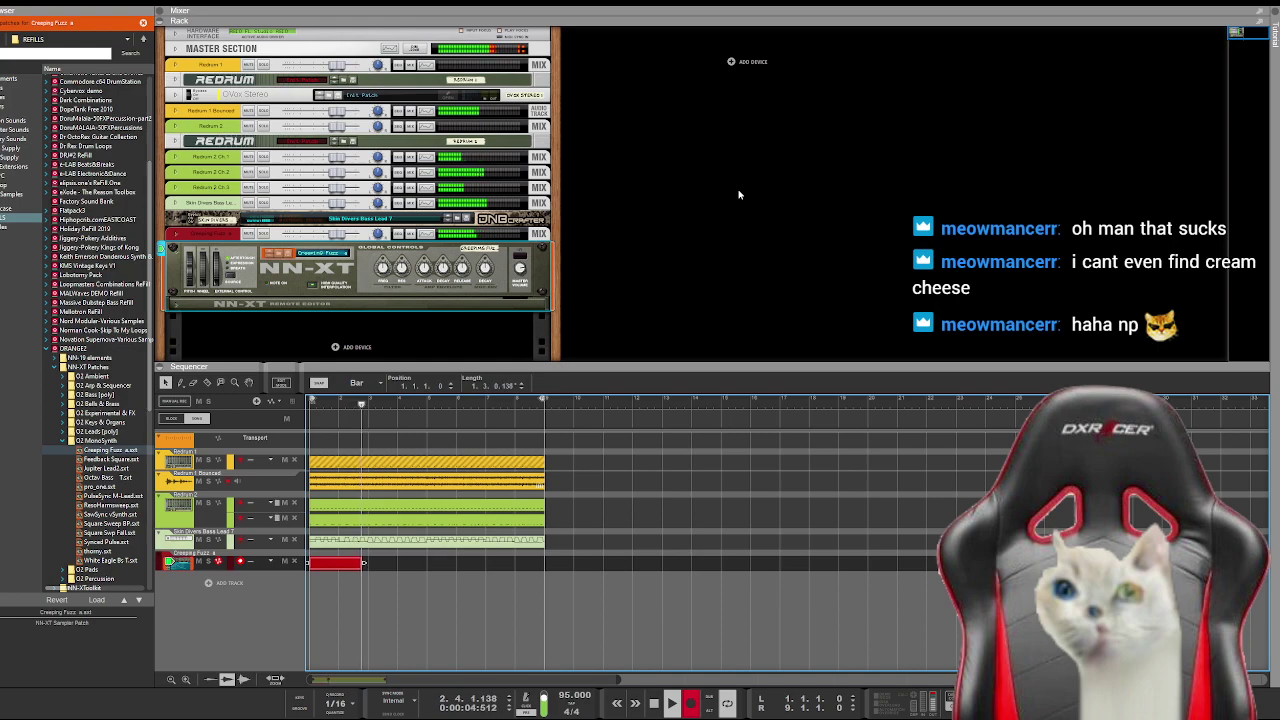
{"action": "key", "text": "space"}
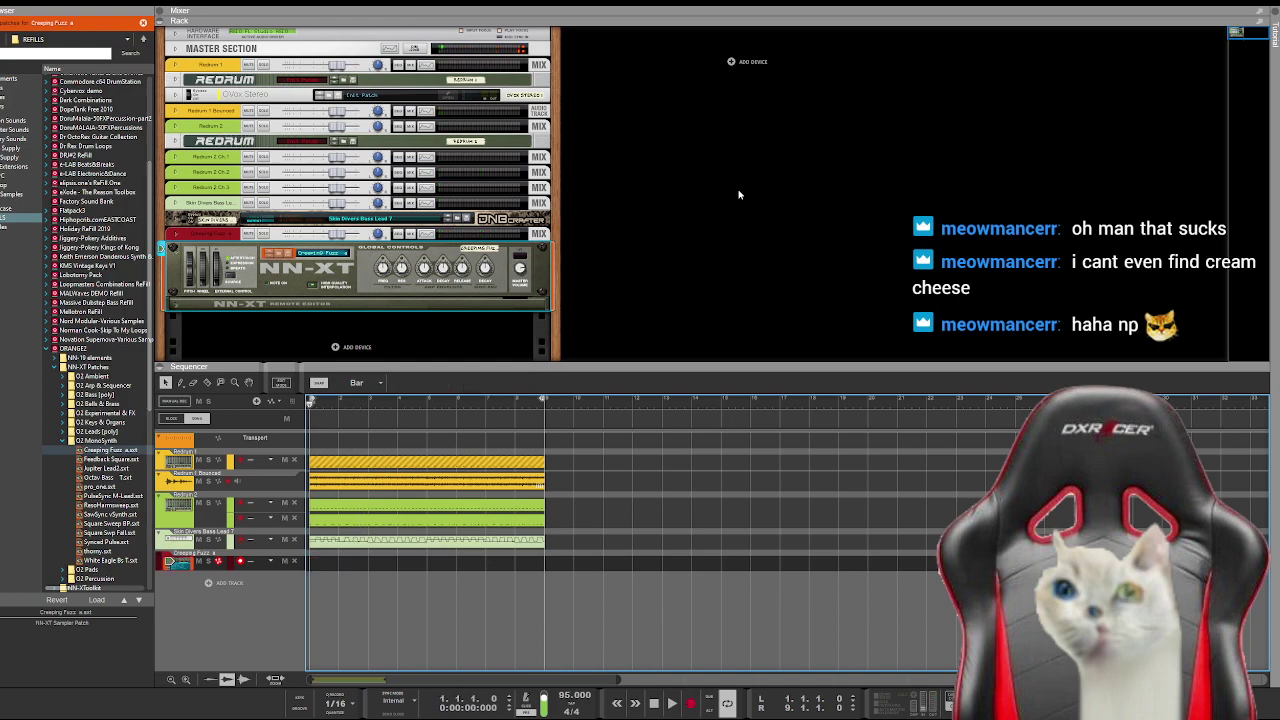
{"action": "key", "text": "ctrl+Return"}
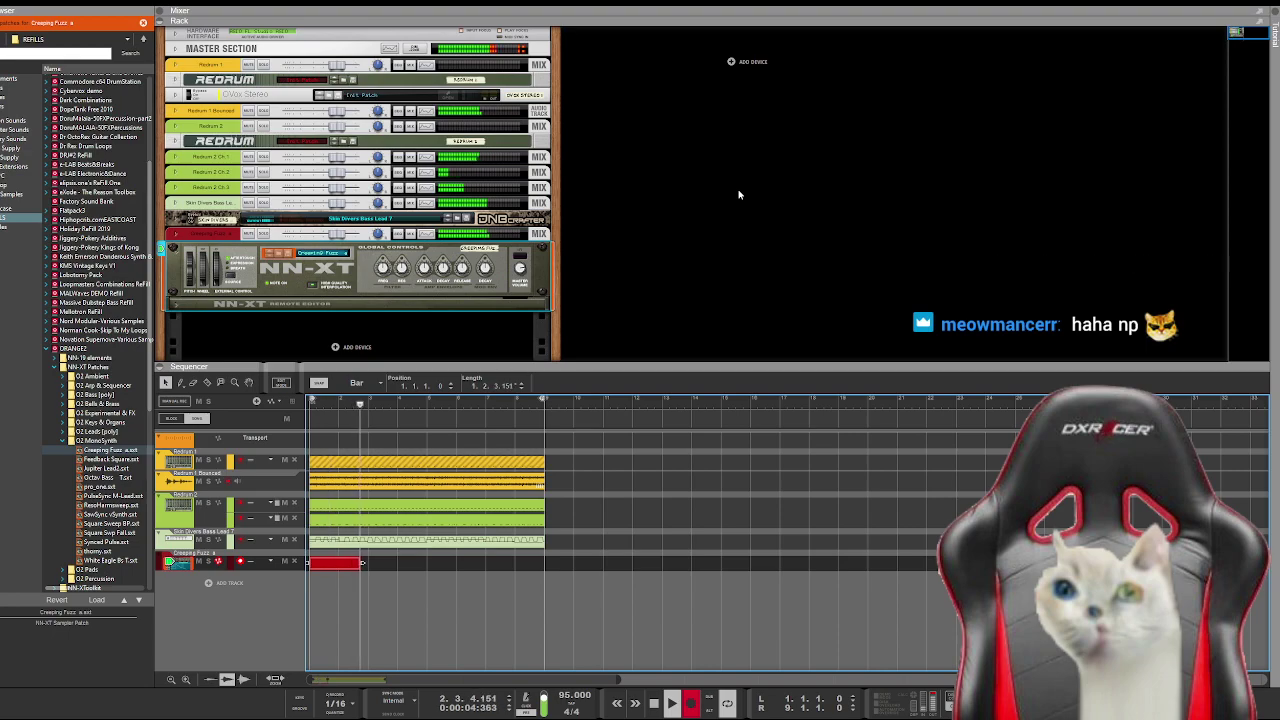
{"action": "key", "text": "space"}
{"action": "key", "text": "ctrl+z"}
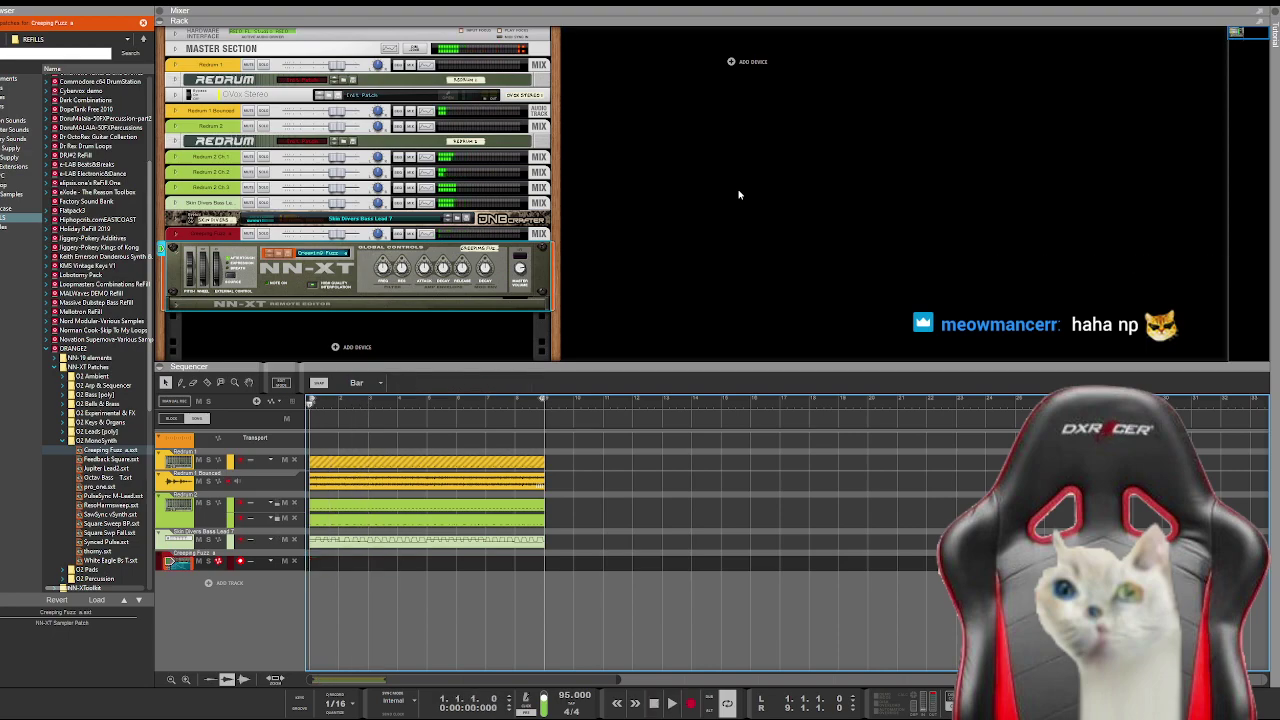
{"action": "key", "text": "ctrl+Return"}
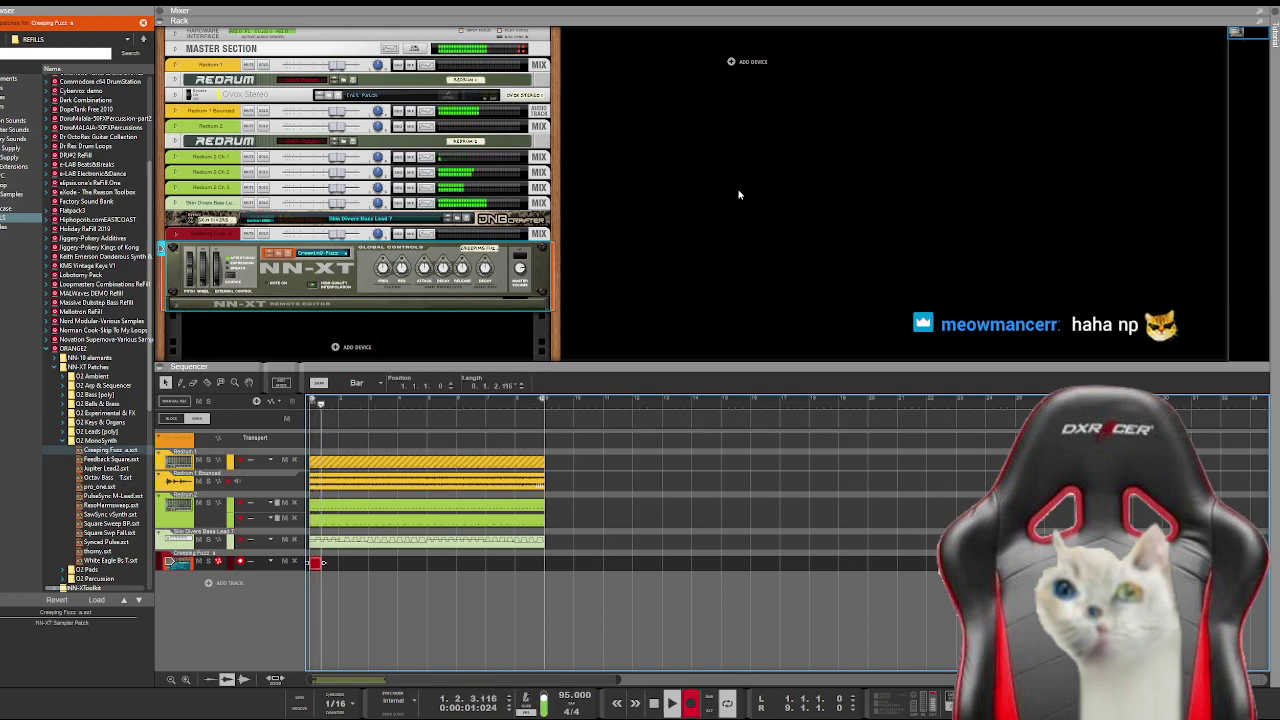
{"action": "key", "text": "ctrl+z"}
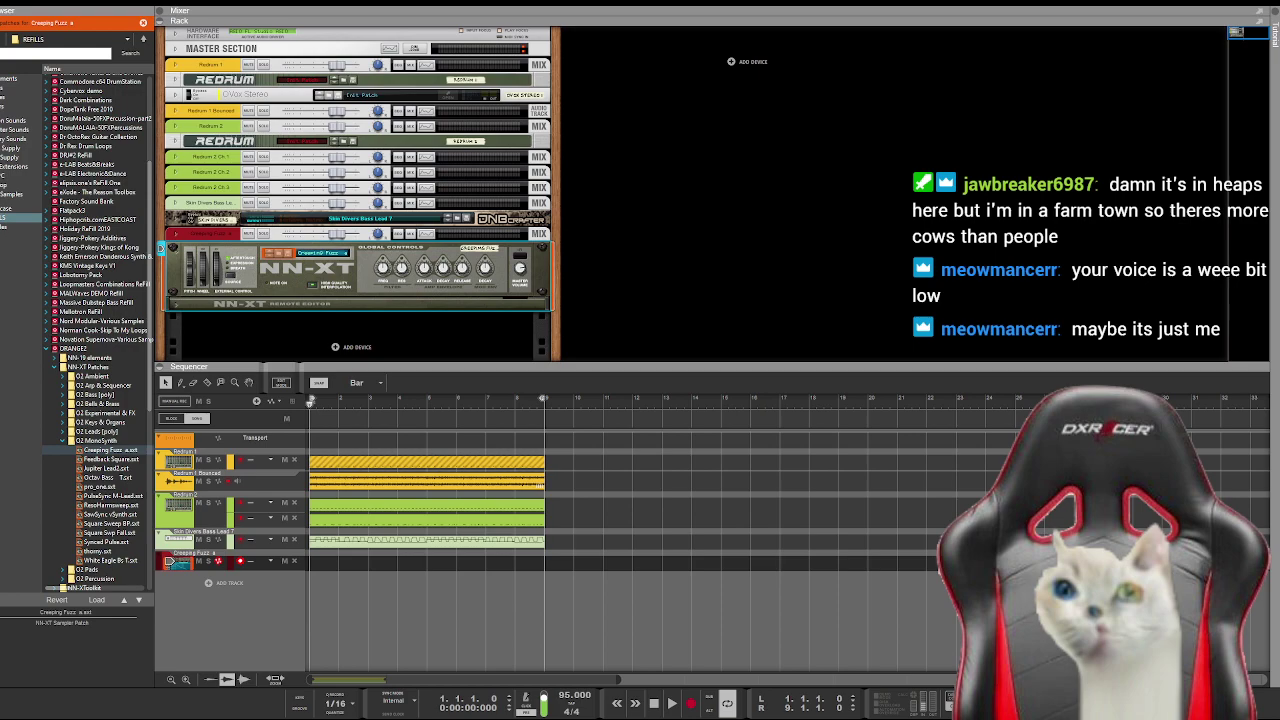
Step: Rehearse over the loop from bar 1 and try recording an eight-bar take on the Creeping Fuzz track
{"action": "left_click", "coordinate": [725, 620]}
{"action": "key", "text": "space"}
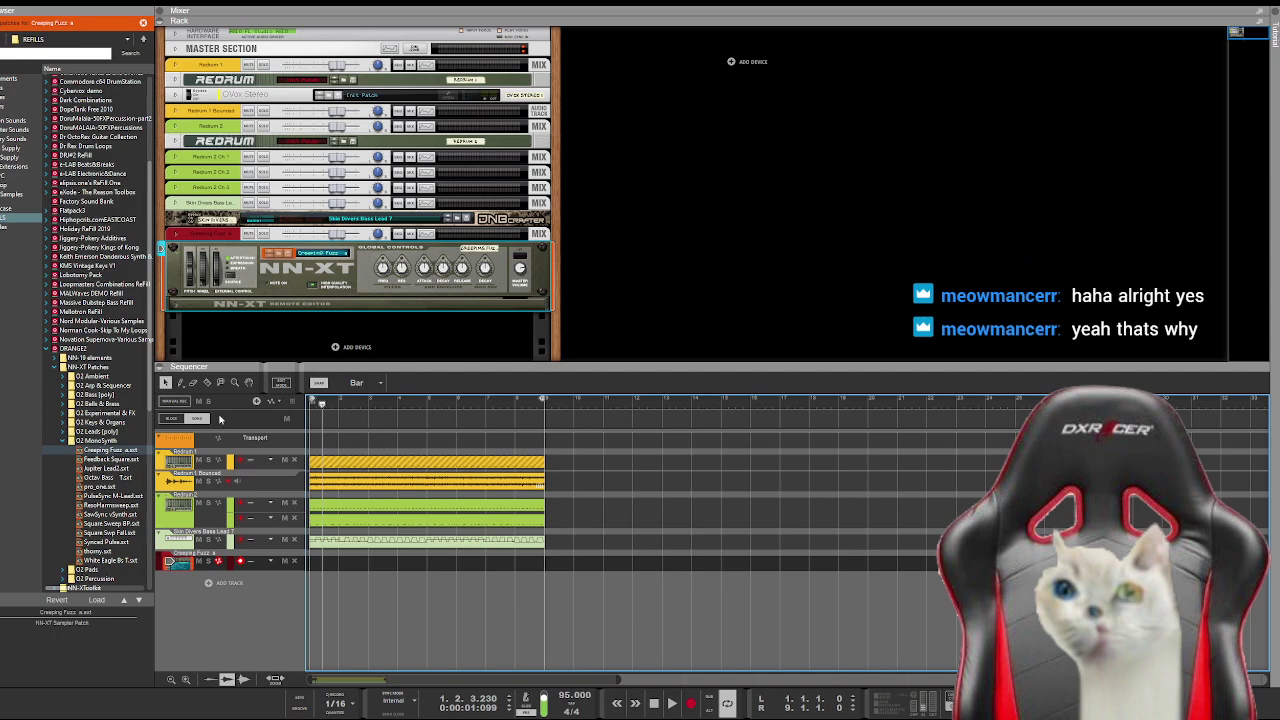
{"action": "left_click", "coordinate": [338, 401]}
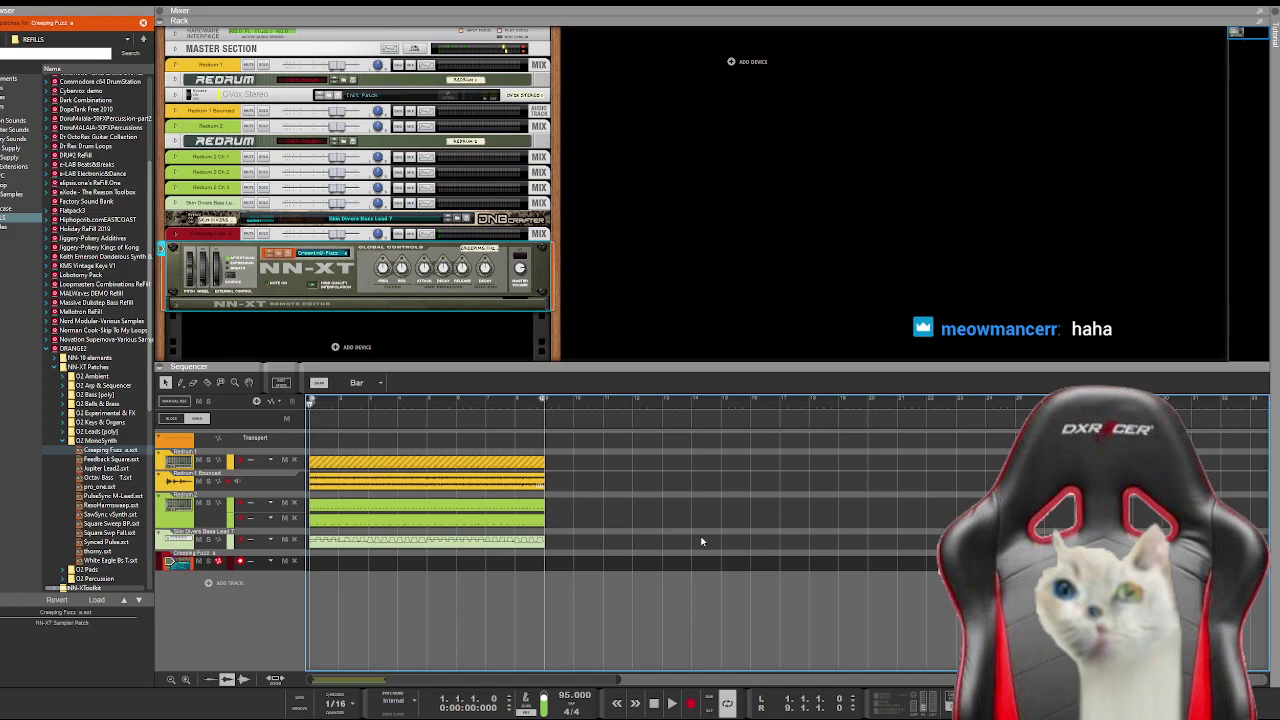
{"action": "key", "text": "space"}
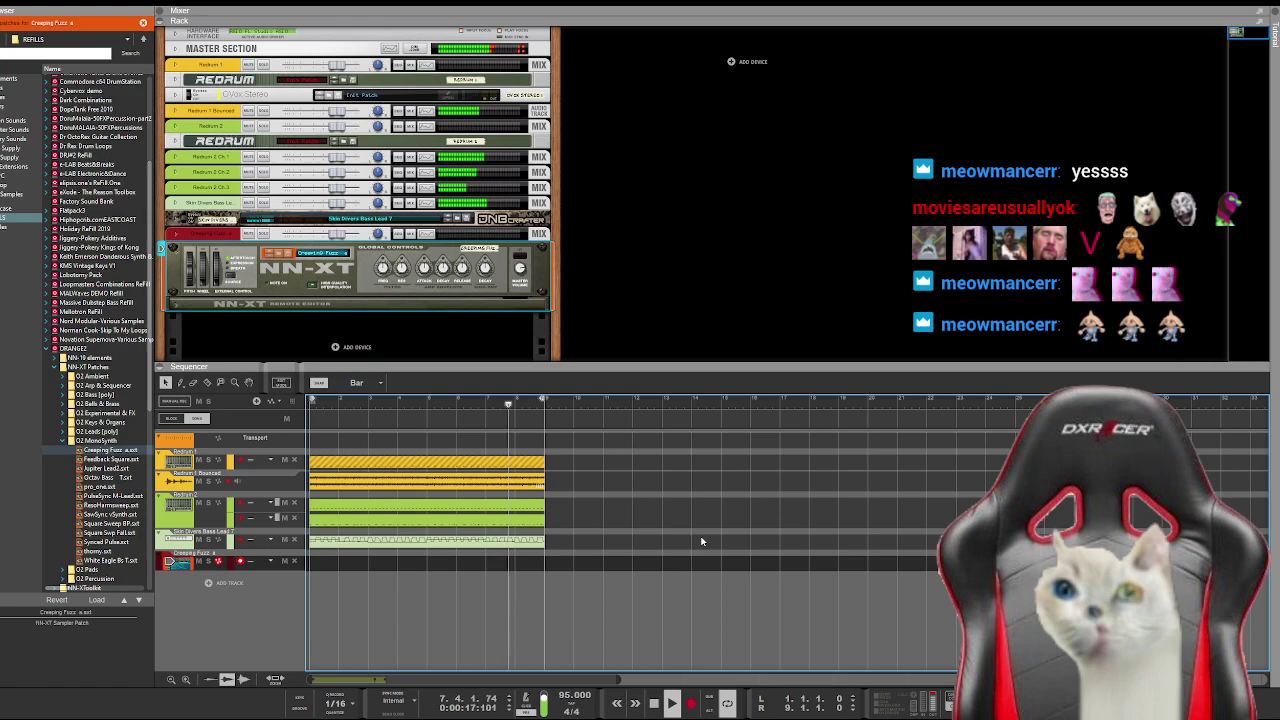
{"action": "key", "text": "ctrl+Return"}
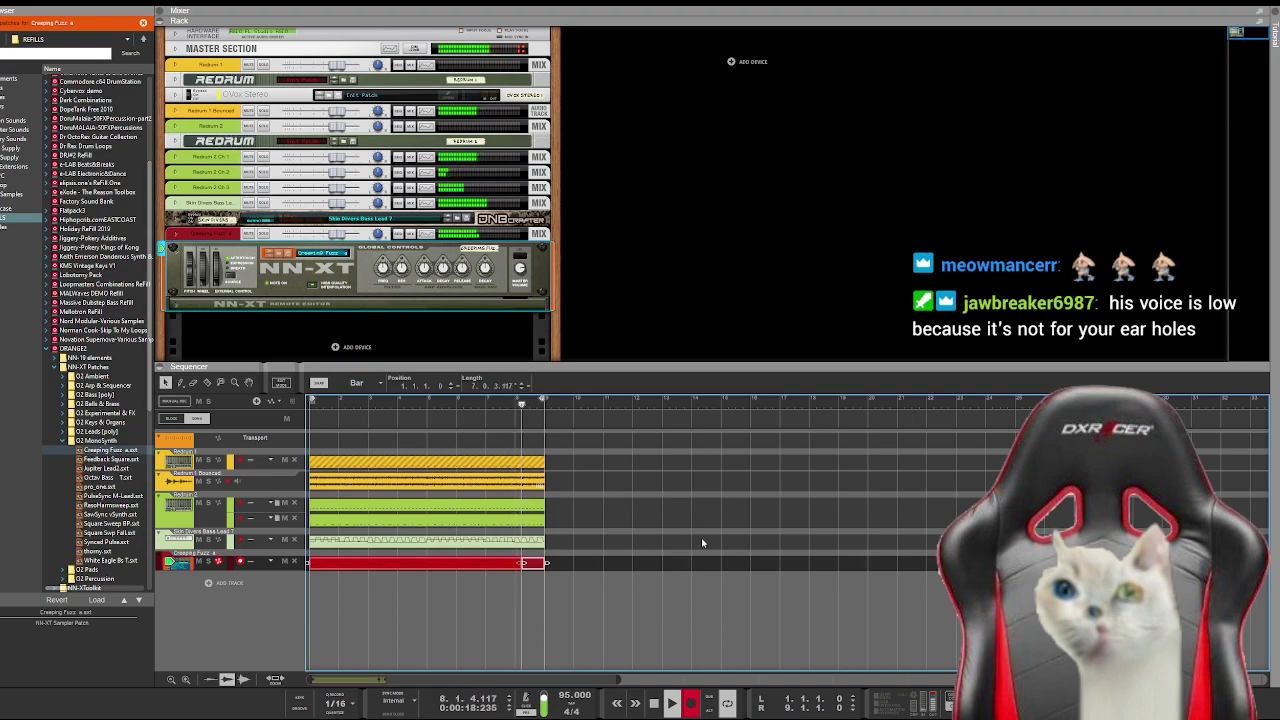
{"action": "key", "text": "space"}
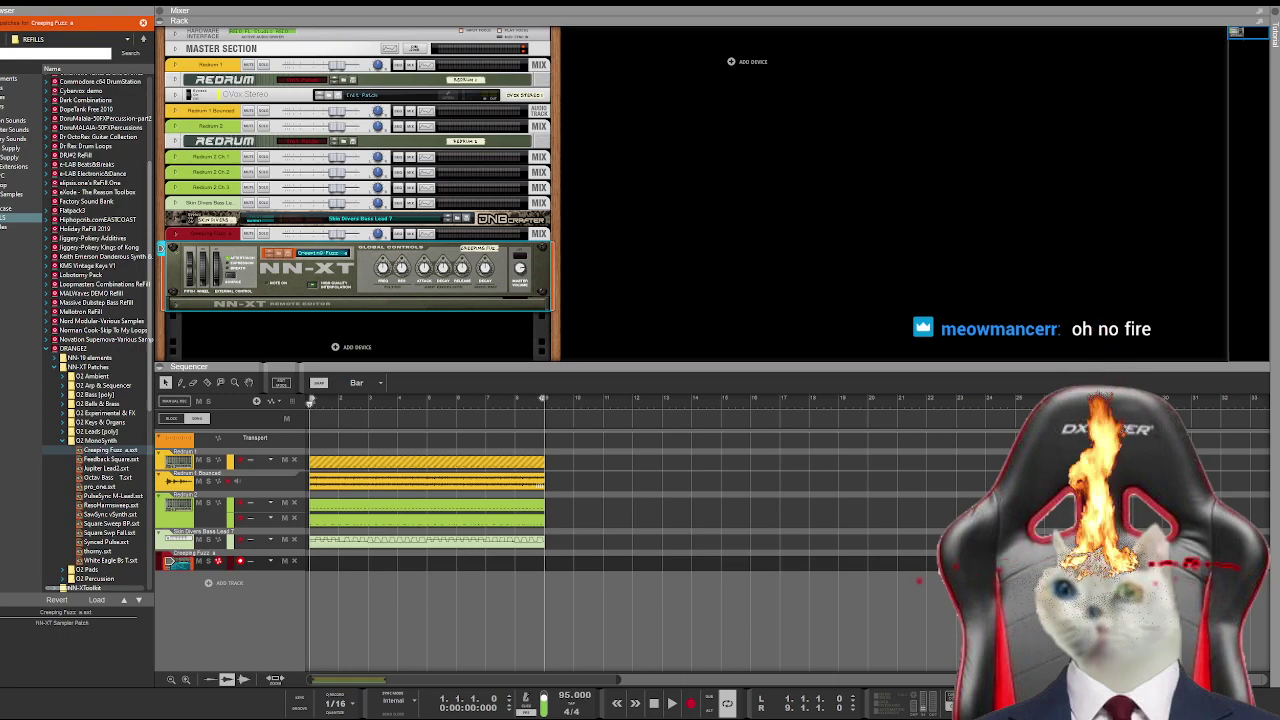
Step: Play the loop without recording, restart it, and return the playhead to bar 1
{"action": "key", "text": "space"}
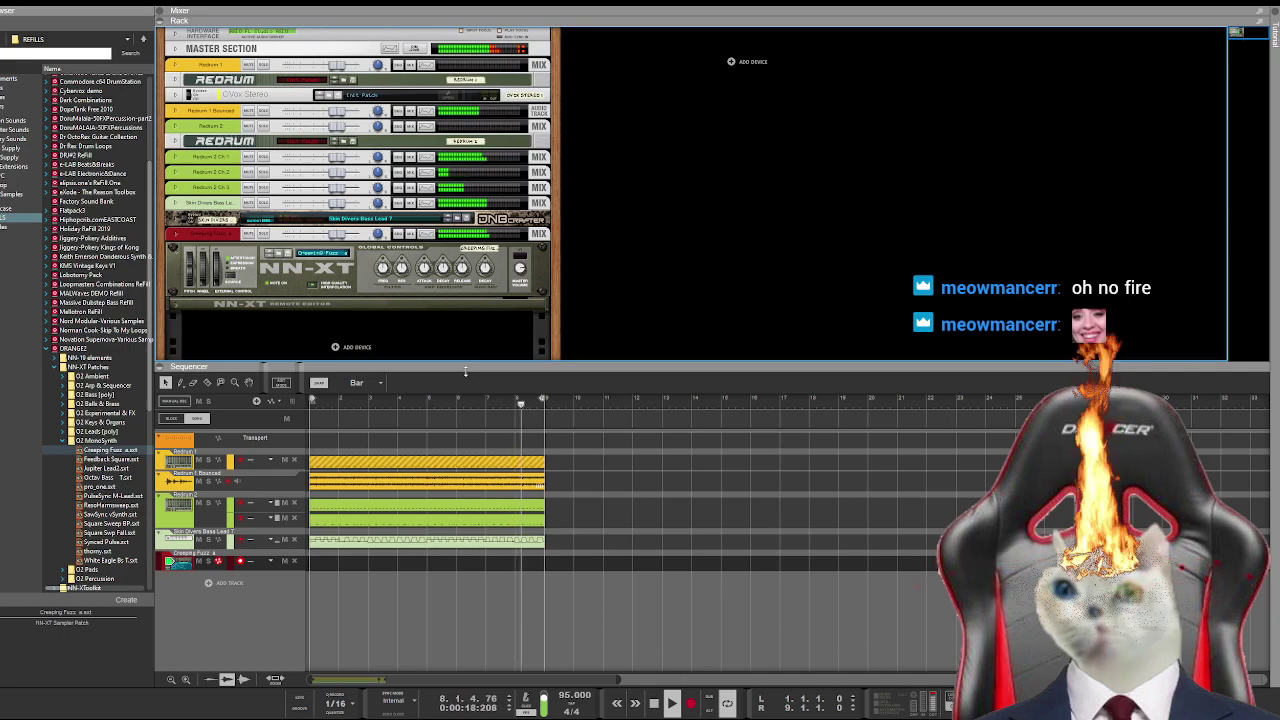
{"action": "key", "text": "Home"}
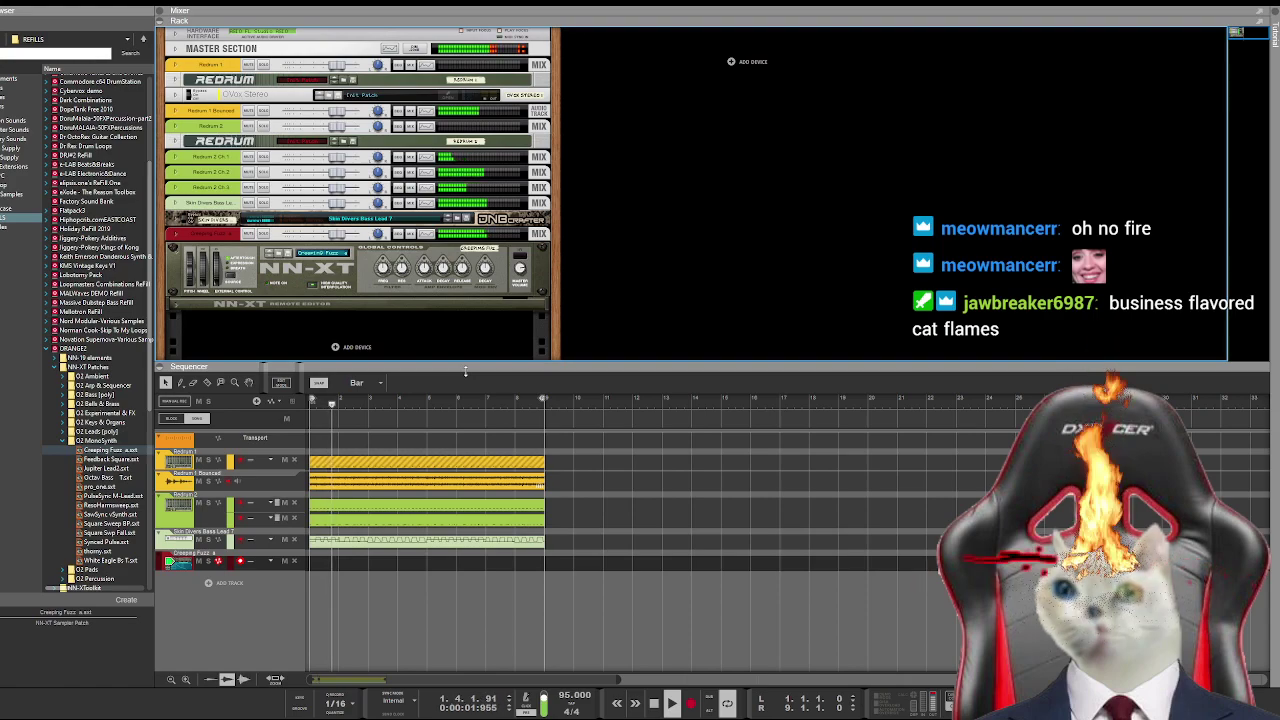
{"action": "key", "text": "space"}
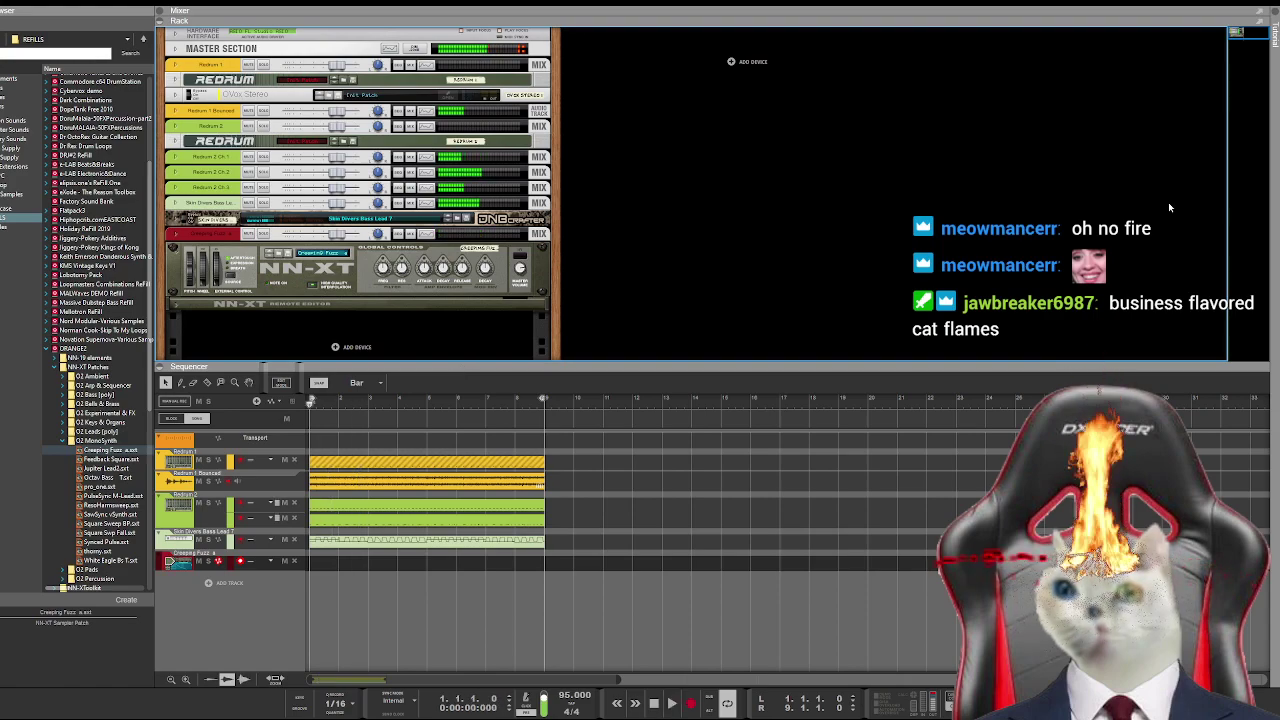
{"action": "key", "text": "Home"}
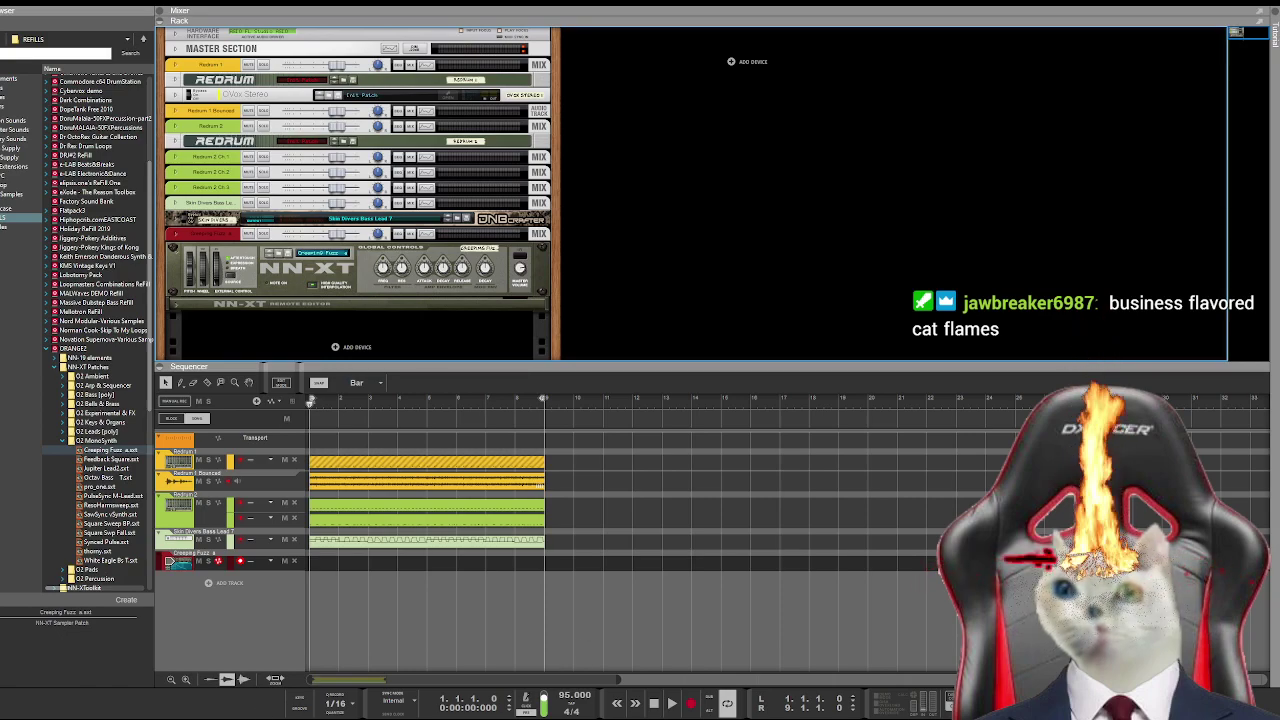
Step: Record a full eight-bar melody from bar 1 on the Creeping Fuzz track over the loop
{"action": "left_click", "coordinate": [881, 537]}
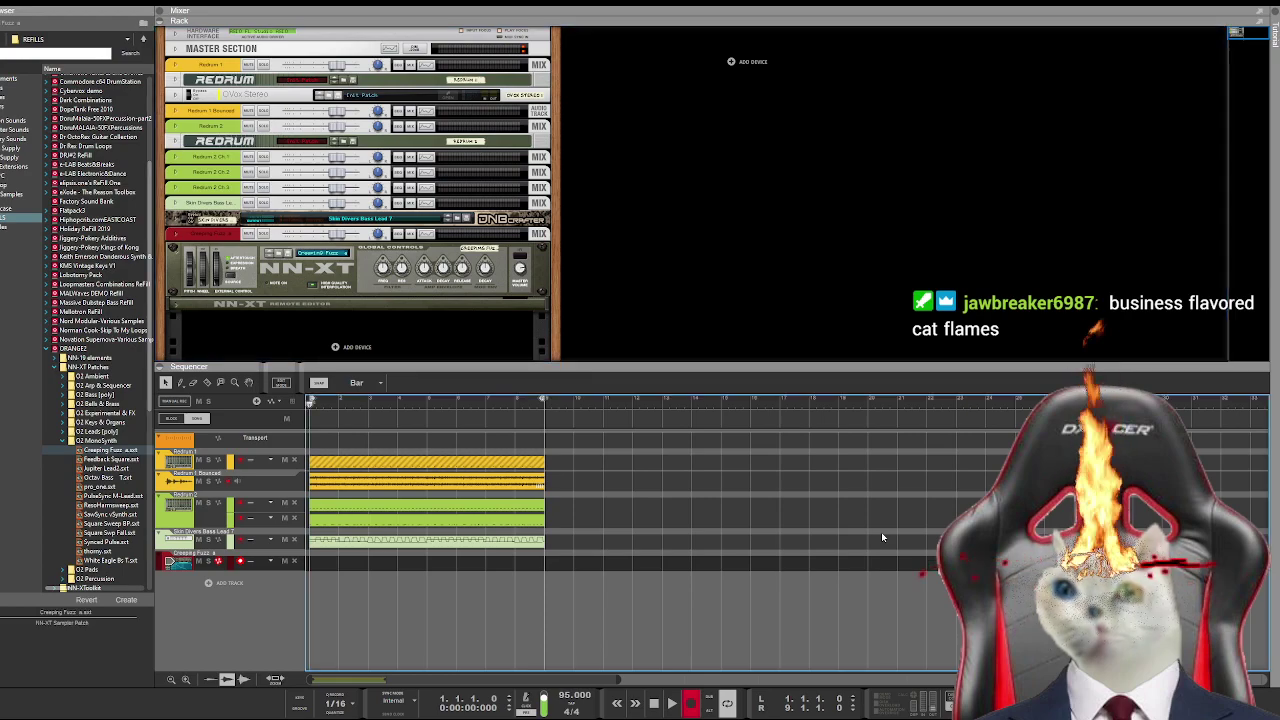
{"action": "key", "text": "ctrl+Return"}
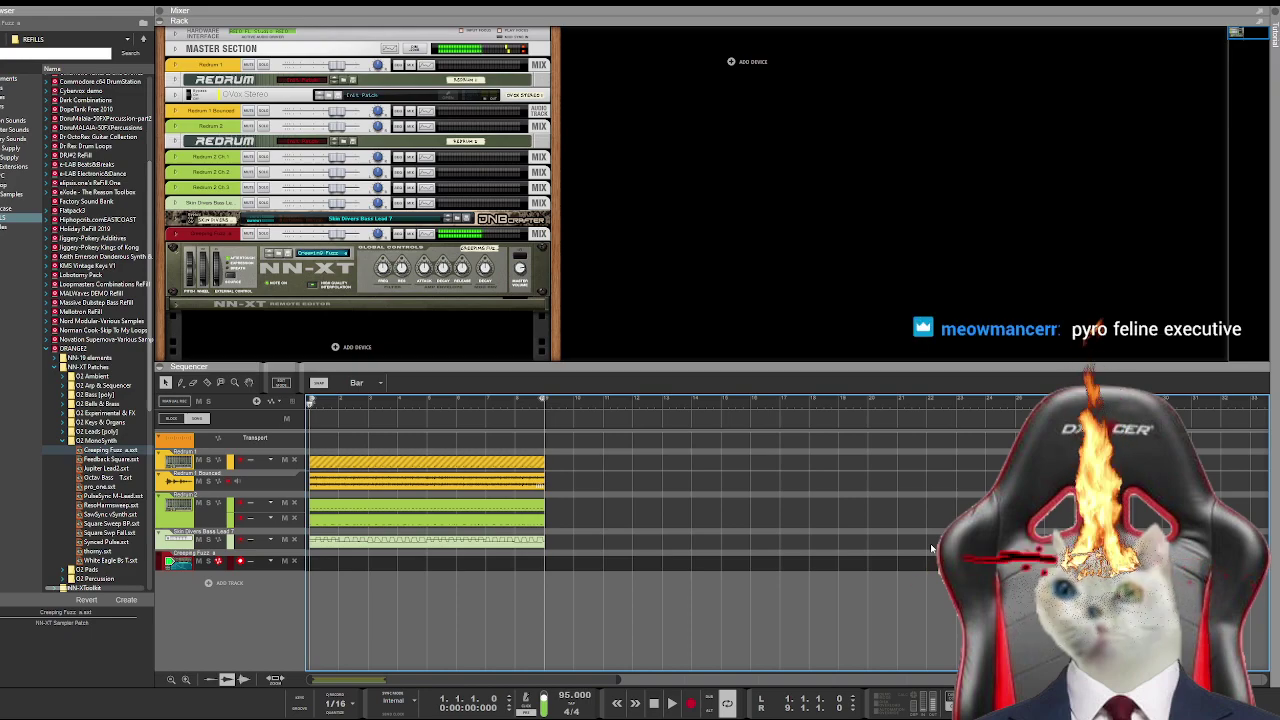
{"action": "key", "text": "ctrl+Return"}
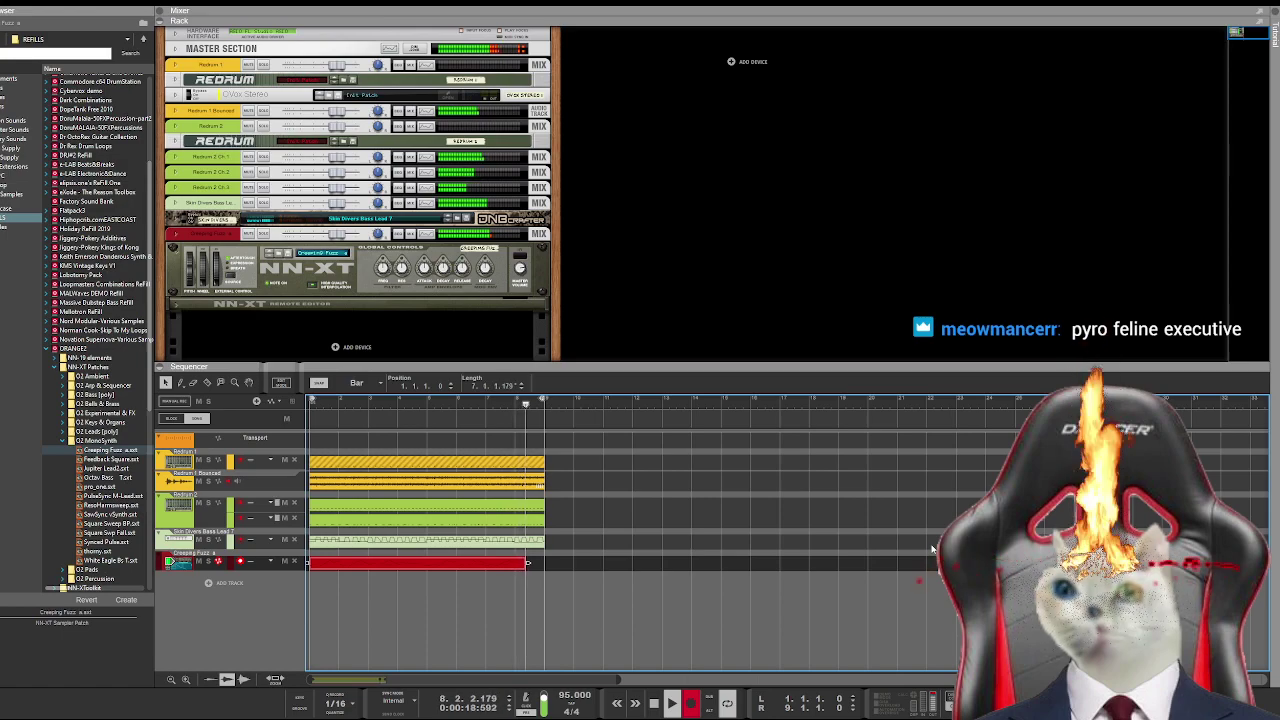
{"action": "key", "text": "space"}
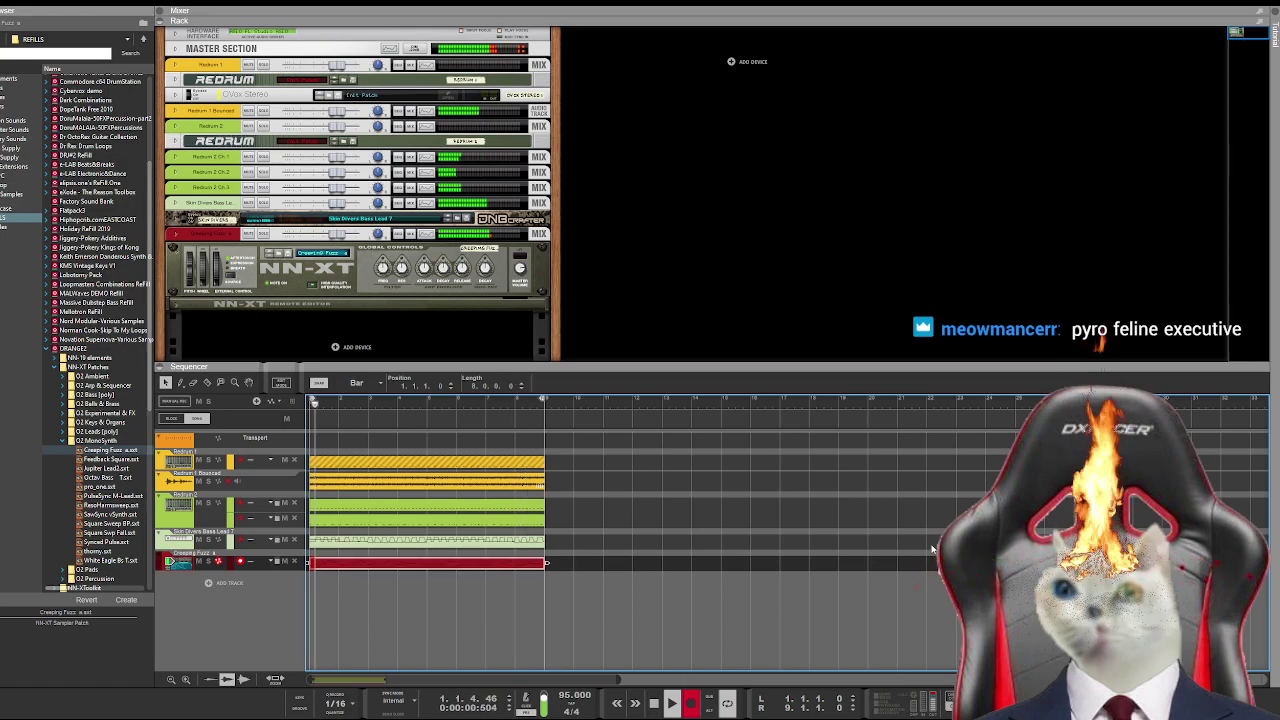
Step: Open the recorded Creeping Fuzz clip in the note editor and play back its final bars
{"action": "double_click", "coordinate": [518, 563]}
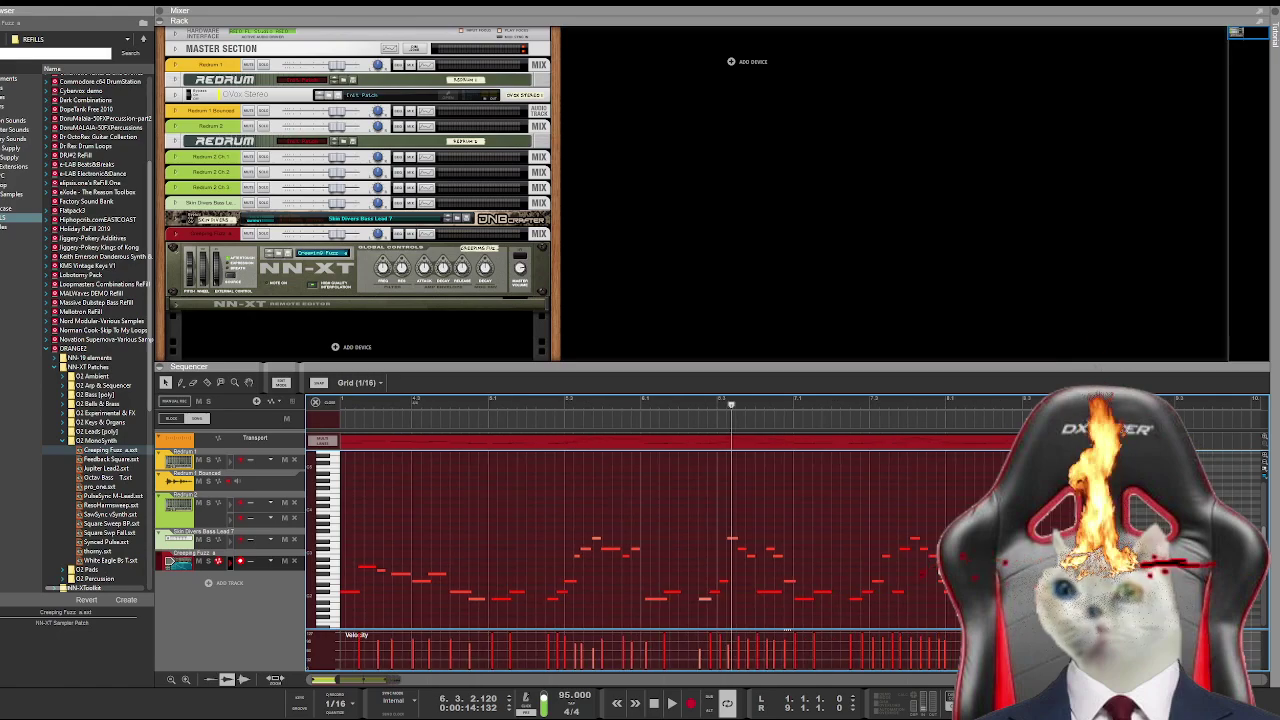
{"action": "key", "text": "space"}
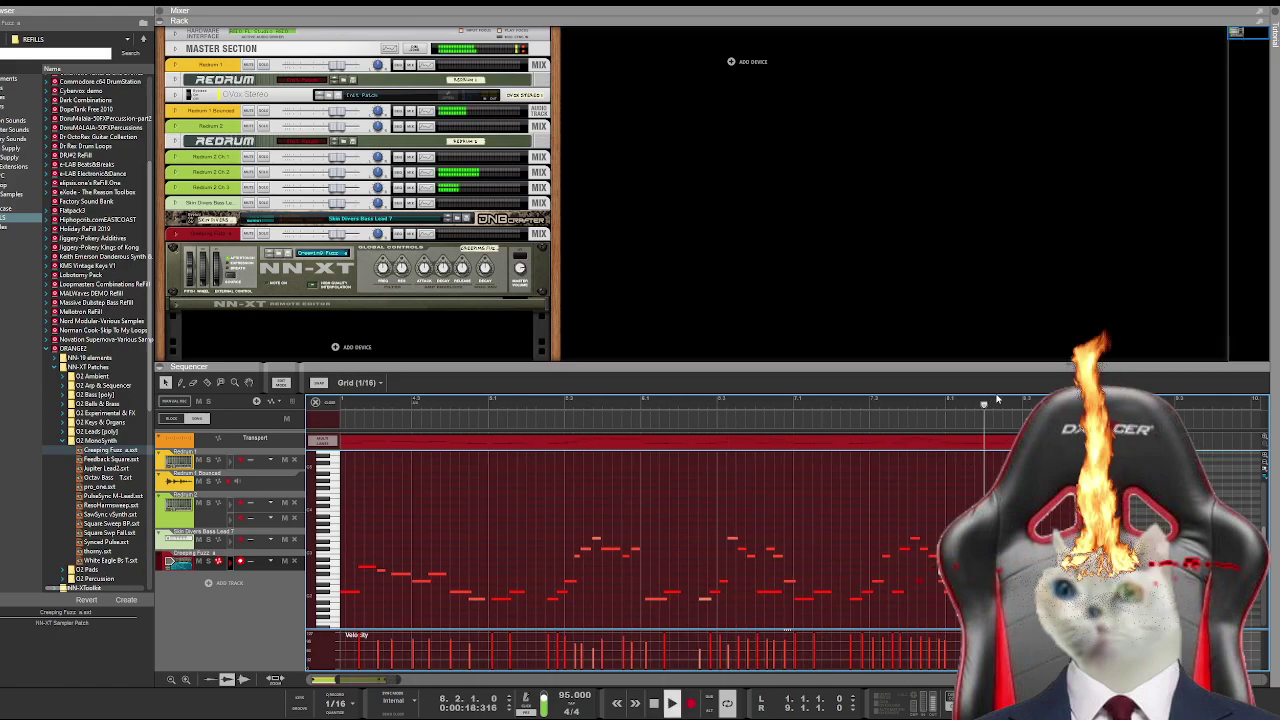
{"action": "key", "text": "space"}
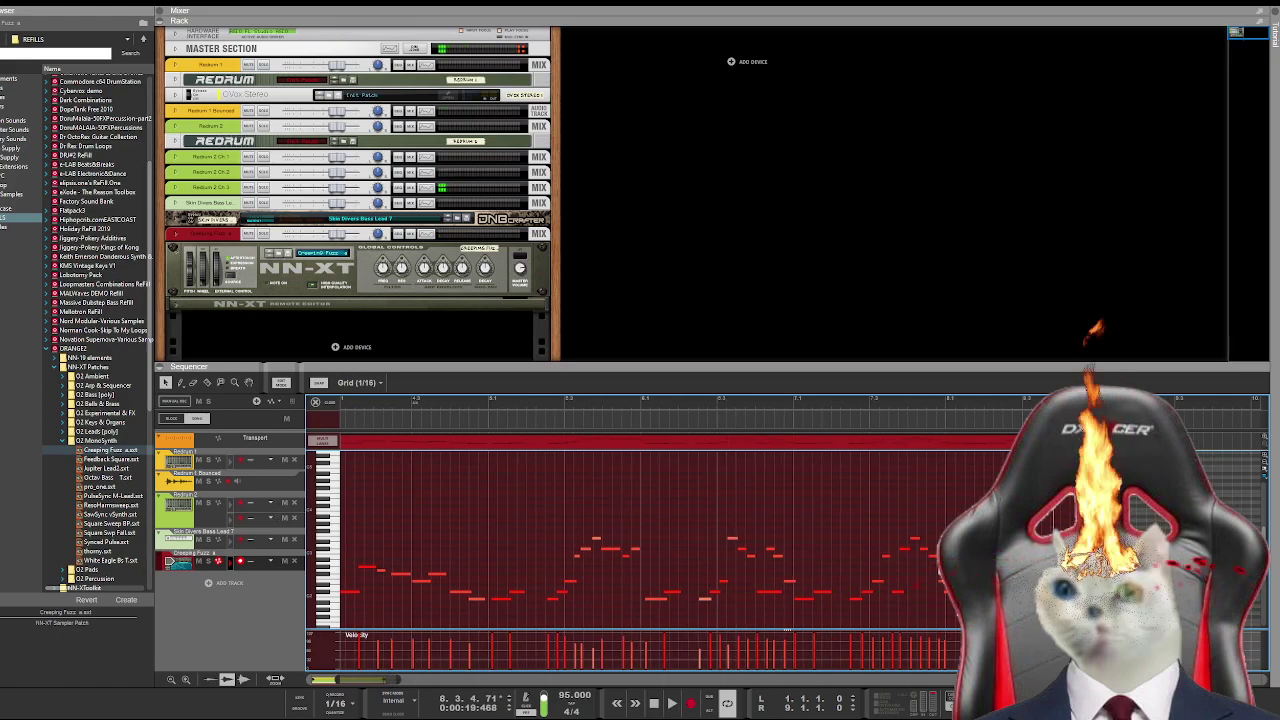
Step: Check individual notes at the end of the Creeping Fuzz melody and play it back from 8.2.3
{"action": "left_click", "coordinate": [365, 567]}
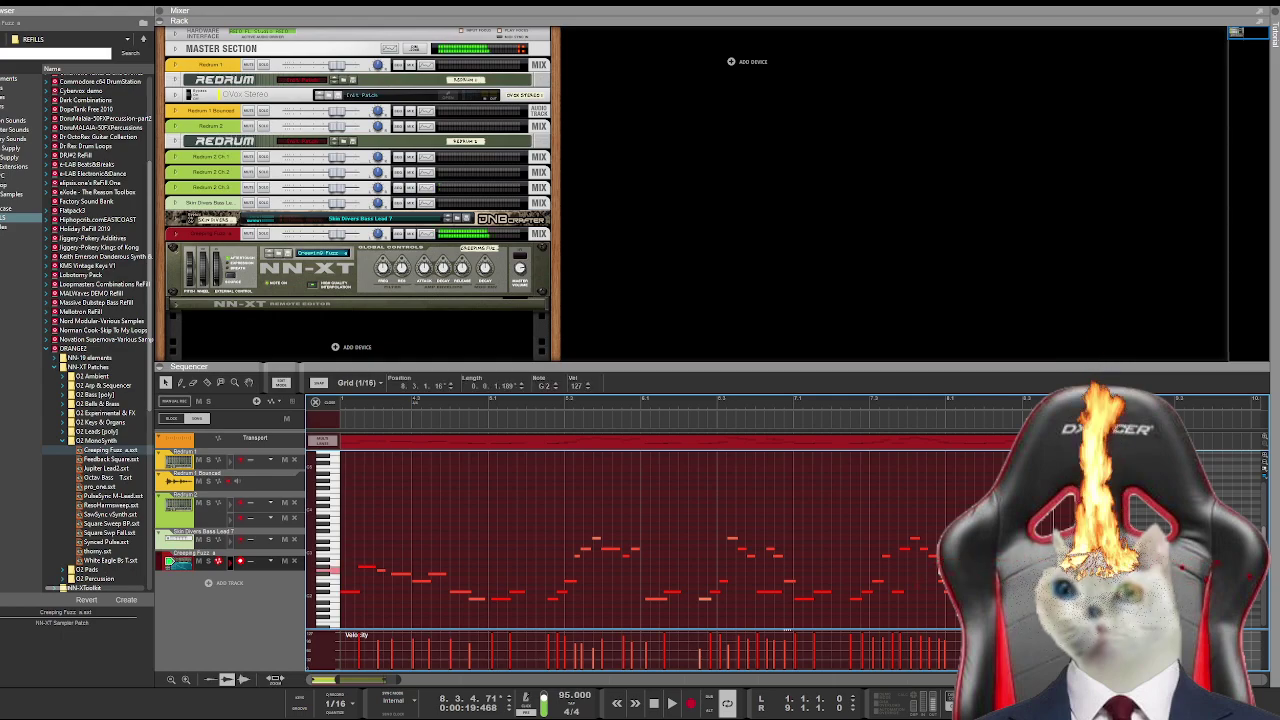
{"action": "key", "text": "space"}
{"action": "key", "text": "space"}
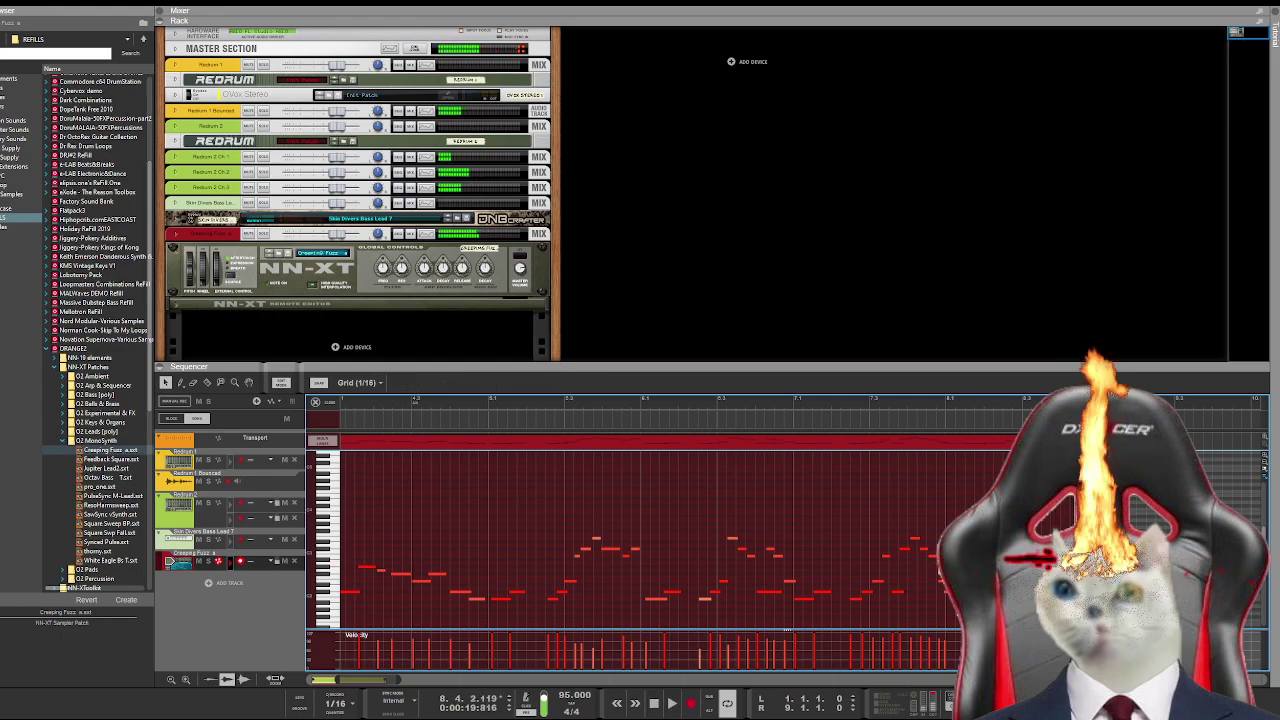
{"action": "left_click", "coordinate": [402, 575]}
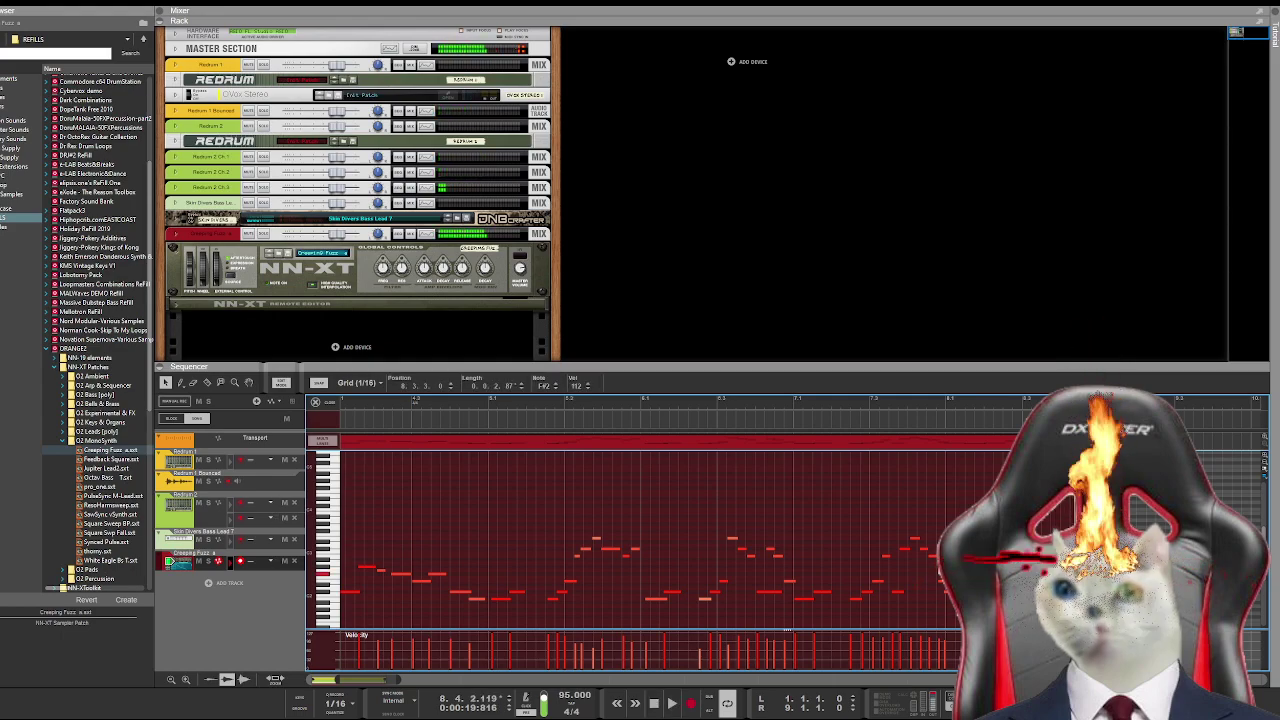
{"action": "left_click", "coordinate": [1004, 403]}
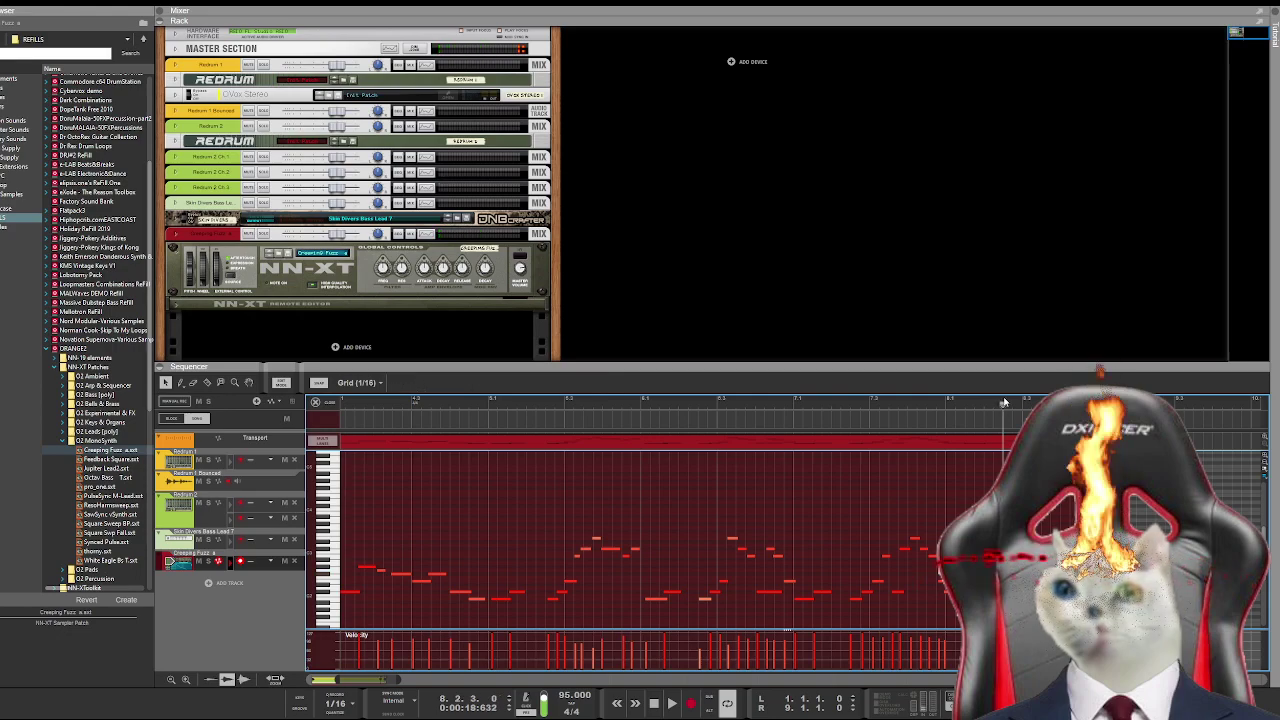
{"action": "key", "text": "space"}
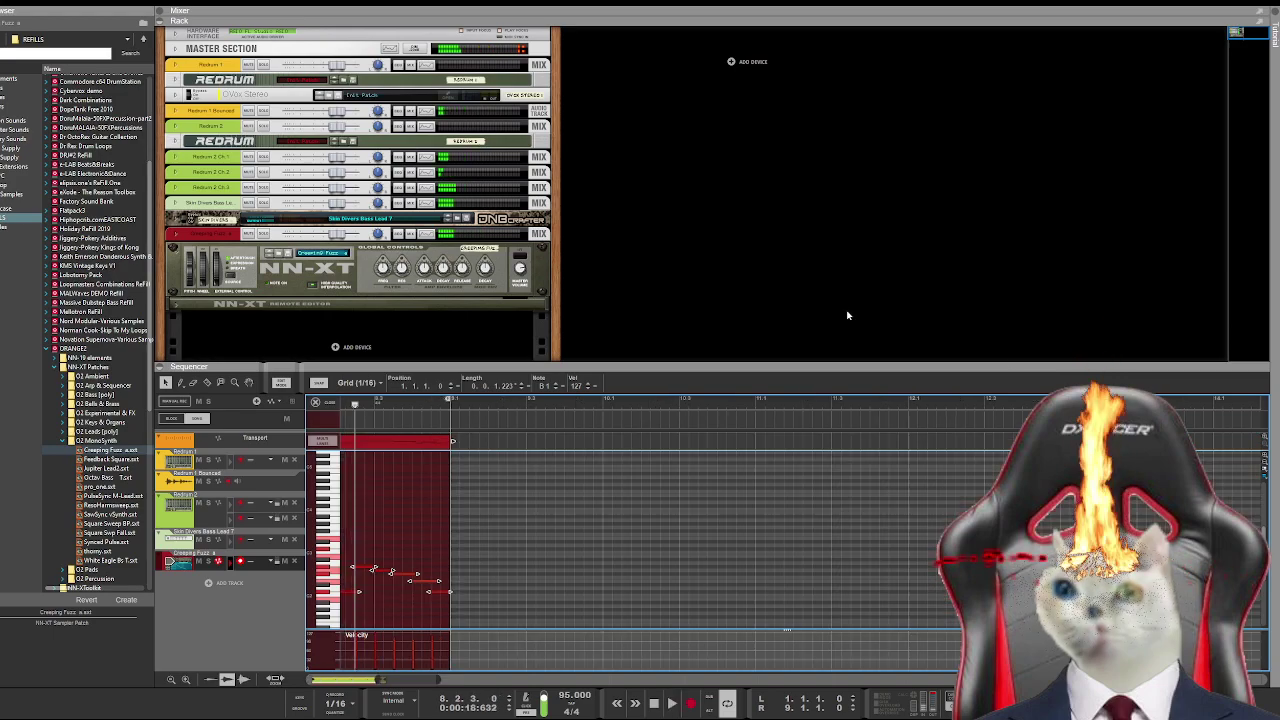
Step: Play the Creeping Fuzz melody from bar 1, deselect its notes and return to the arrangement
{"action": "key", "text": "space"}
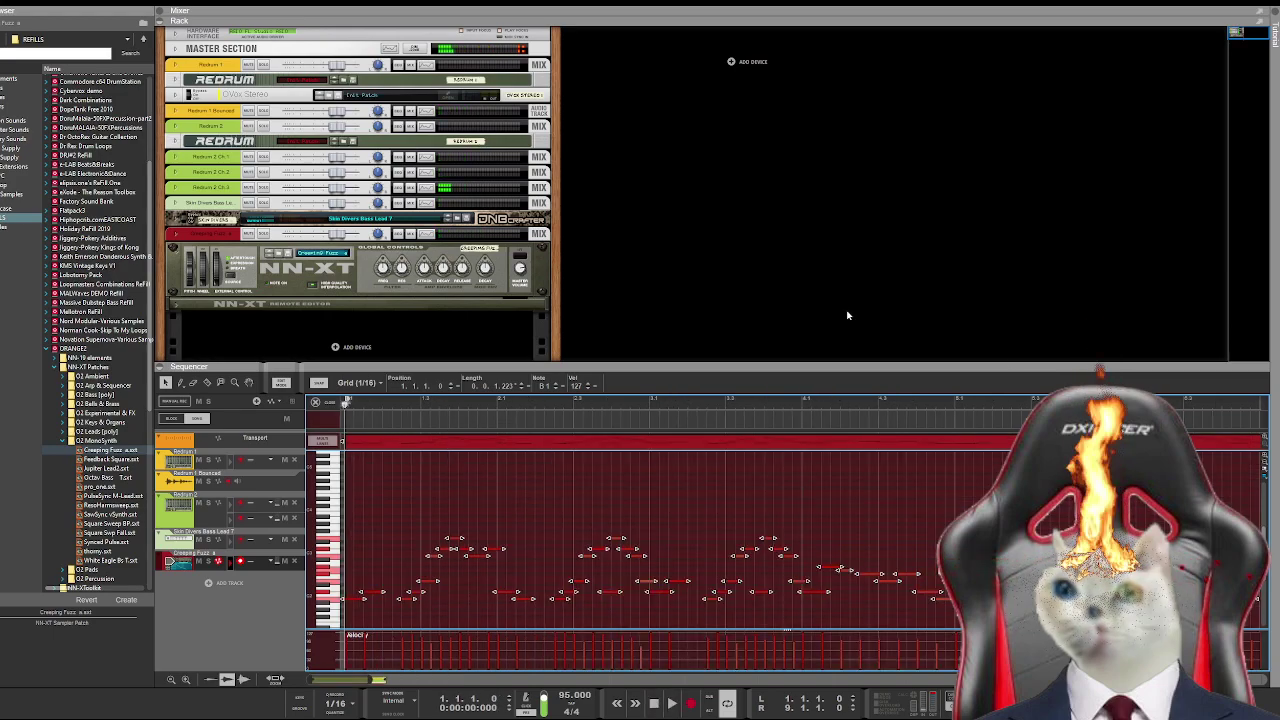
{"action": "key", "text": "space"}
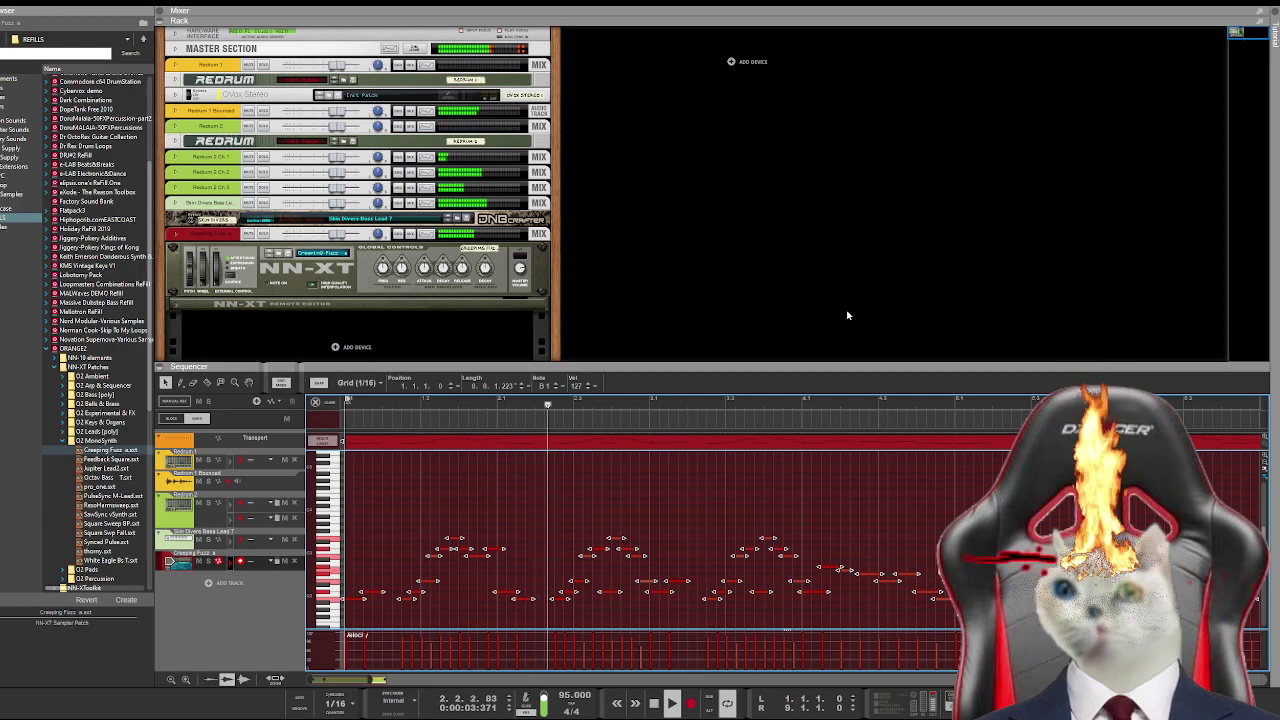
{"action": "left_click", "coordinate": [646, 581]}
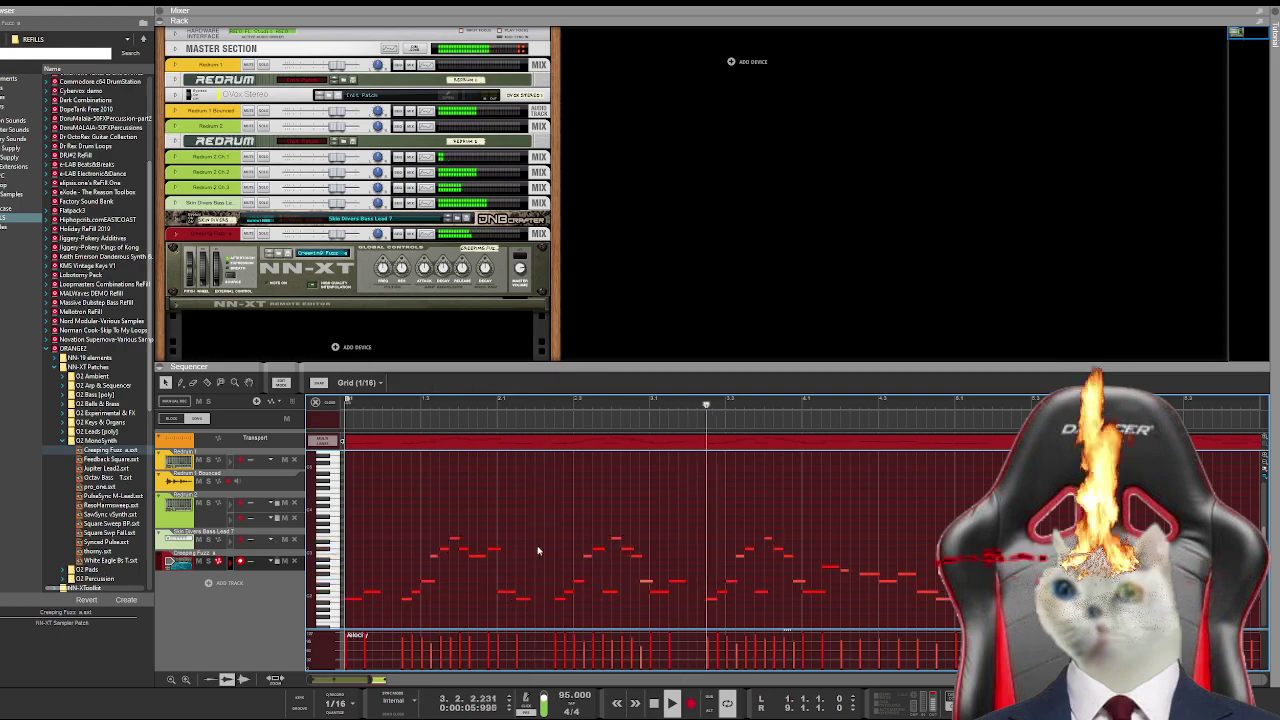
{"action": "left_click", "coordinate": [324, 404]}
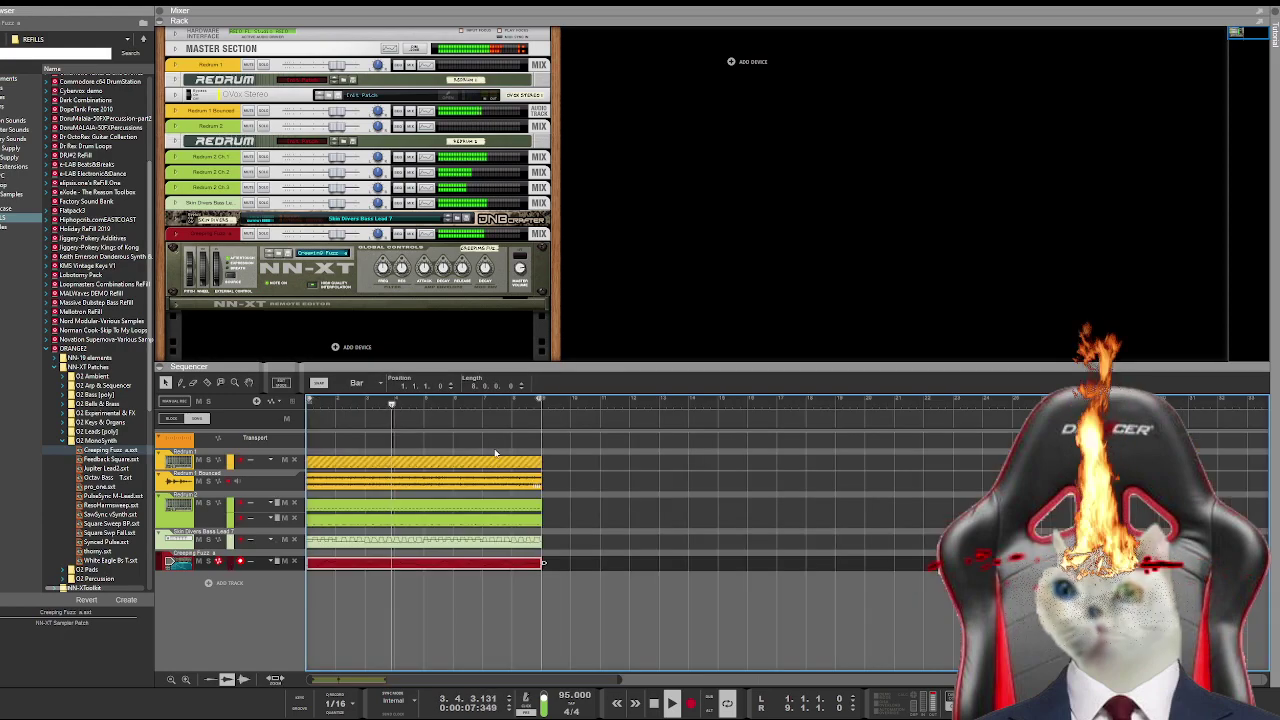
Step: Reopen the Creeping Fuzz clip, play from 3.4.1 and check the note at 4.2.1
{"action": "double_click", "coordinate": [428, 563]}
{"action": "left_click", "coordinate": [617, 403]}
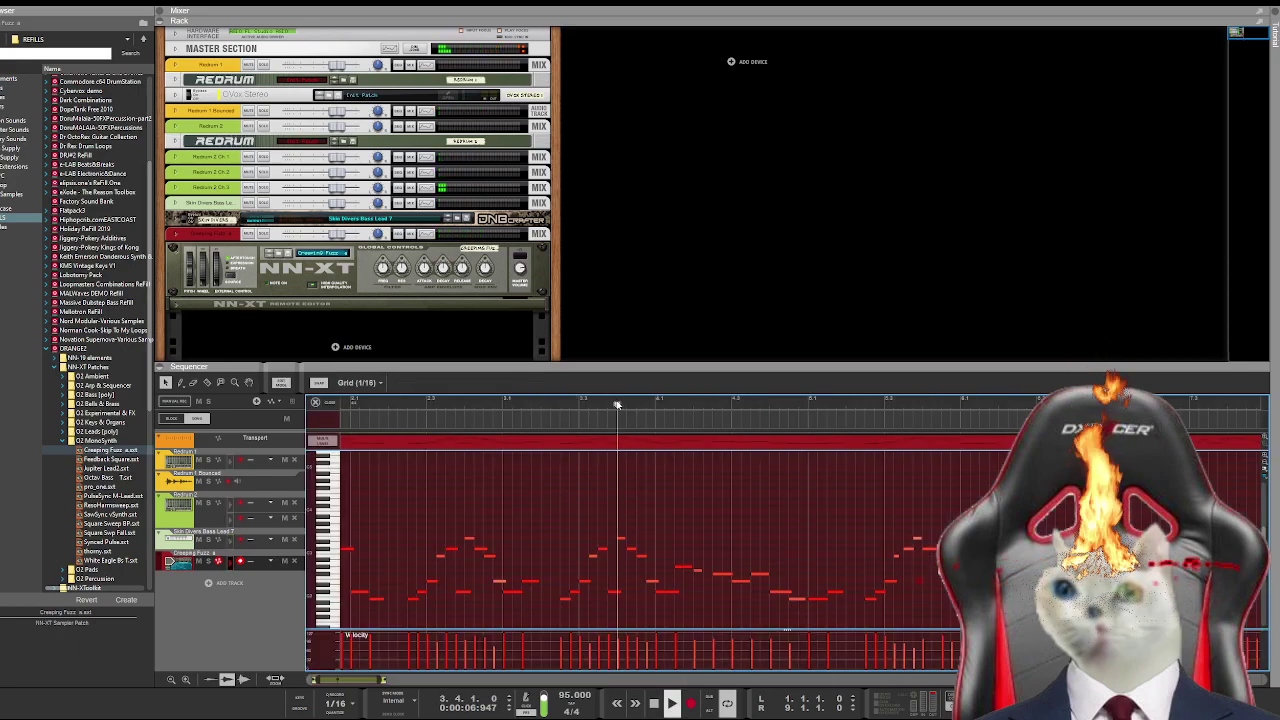
{"action": "left_click", "coordinate": [688, 569]}
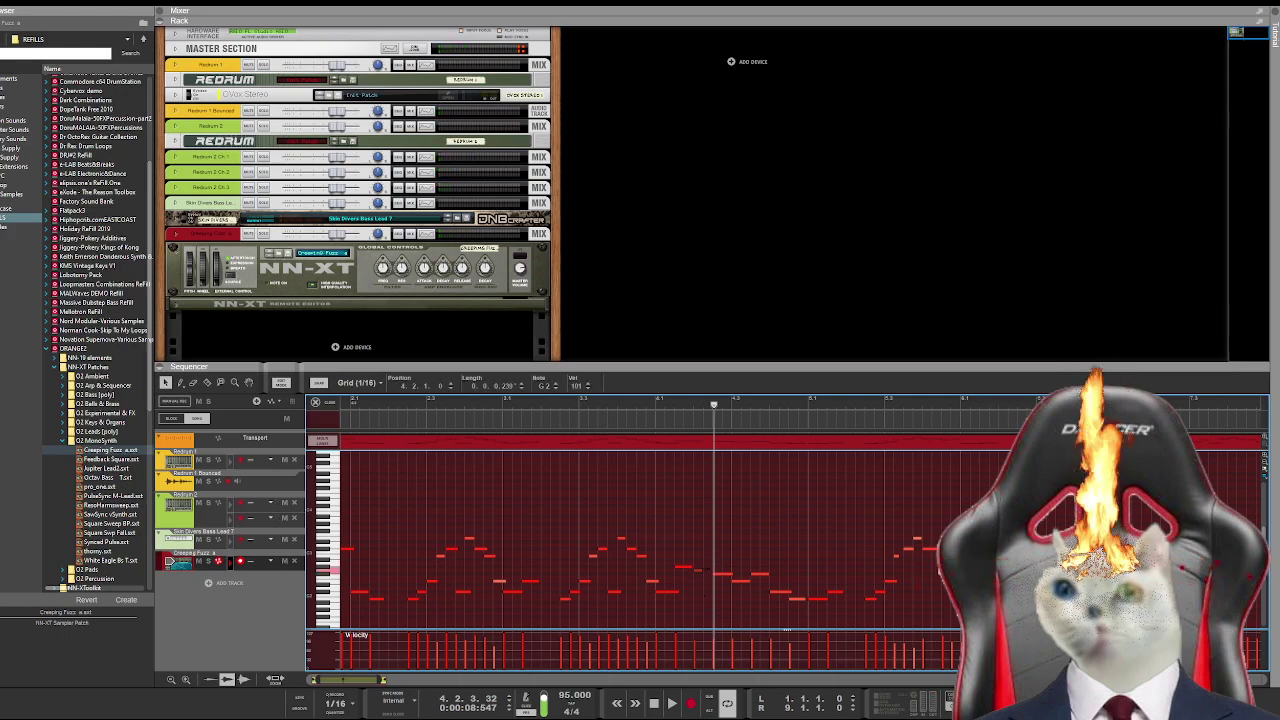
{"action": "left_click", "coordinate": [643, 403]}
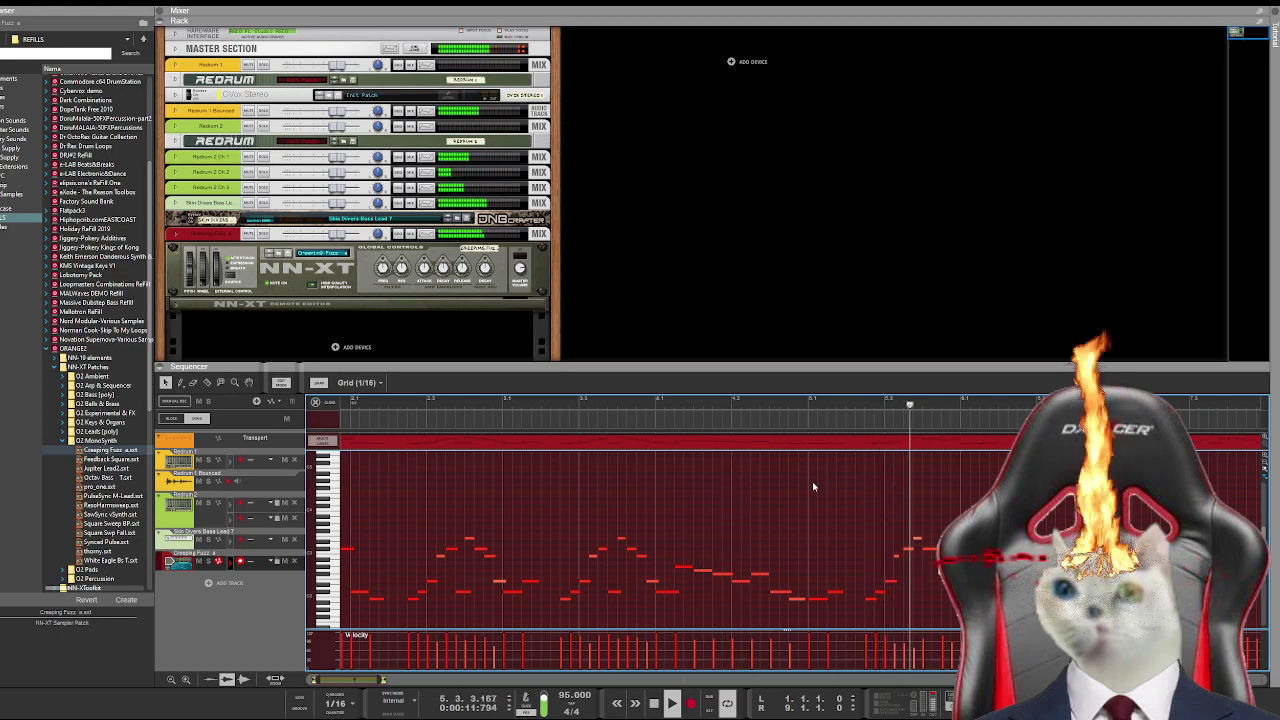
{"action": "key", "text": "space"}
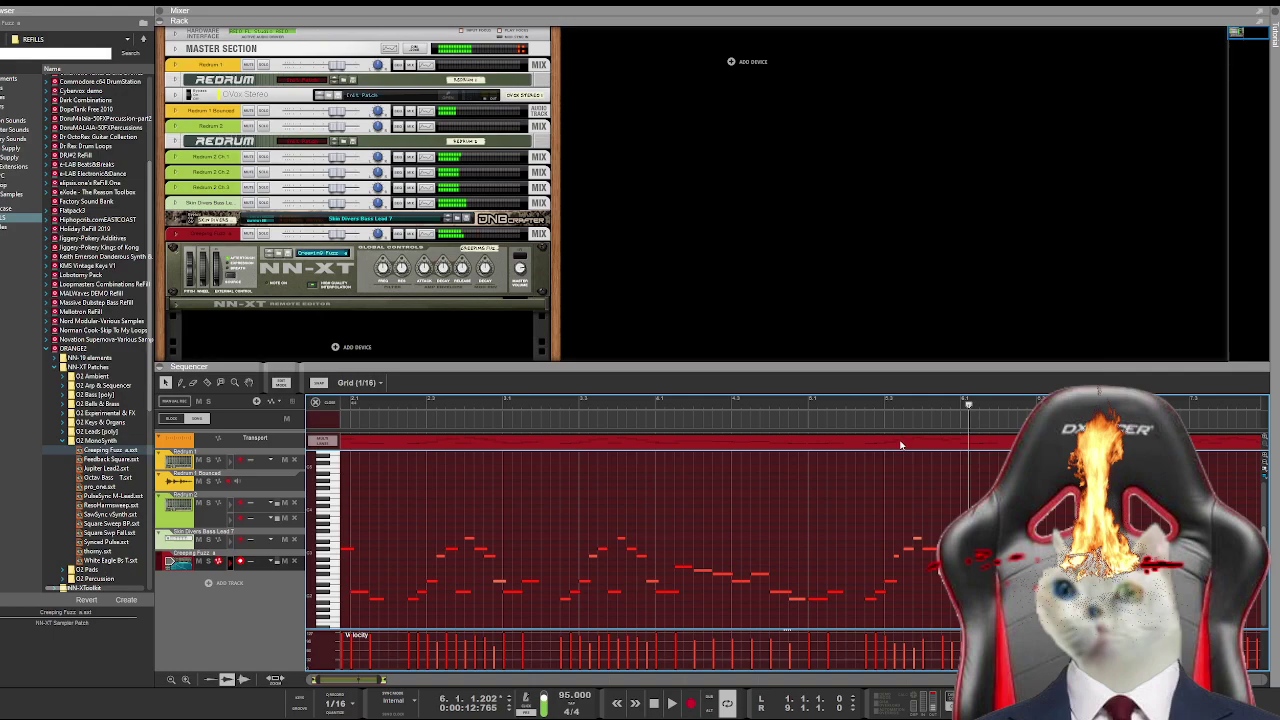
Step: Replay the phrase in bar 5 and examine the note at 5.3.2
{"action": "left_click", "coordinate": [858, 405]}
{"action": "key", "text": "space"}
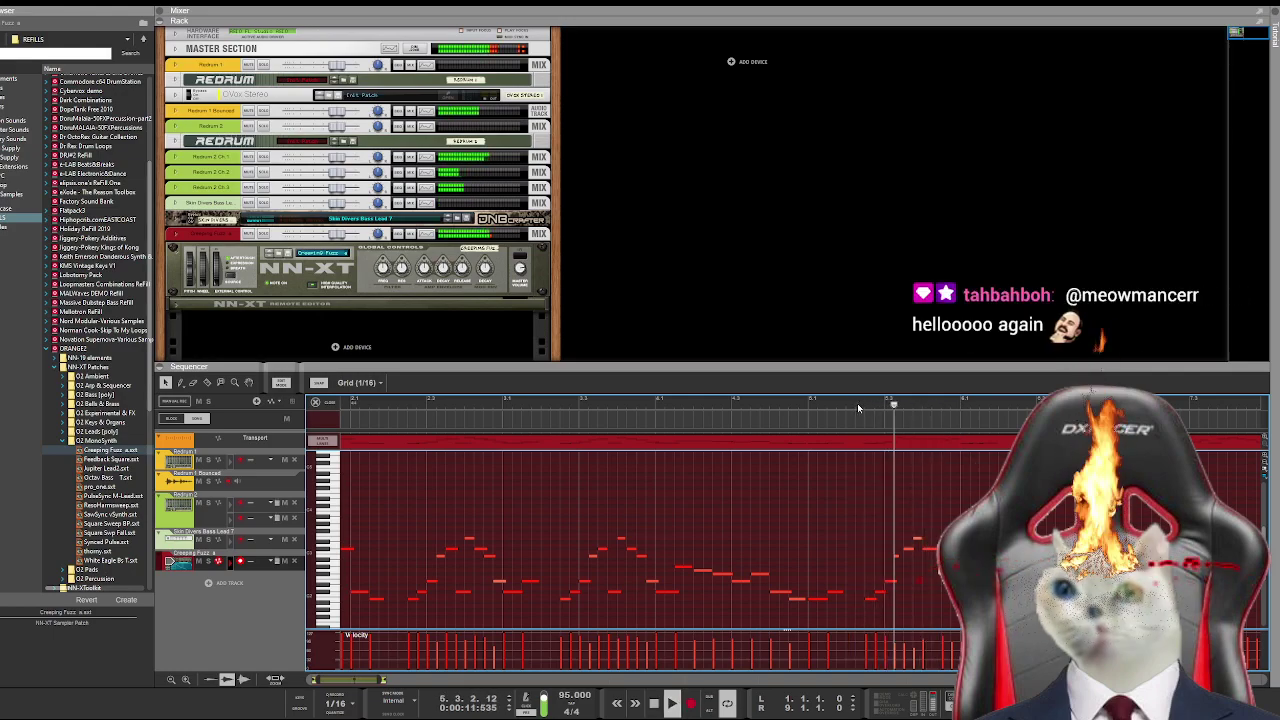
{"action": "left_click", "coordinate": [895, 557]}
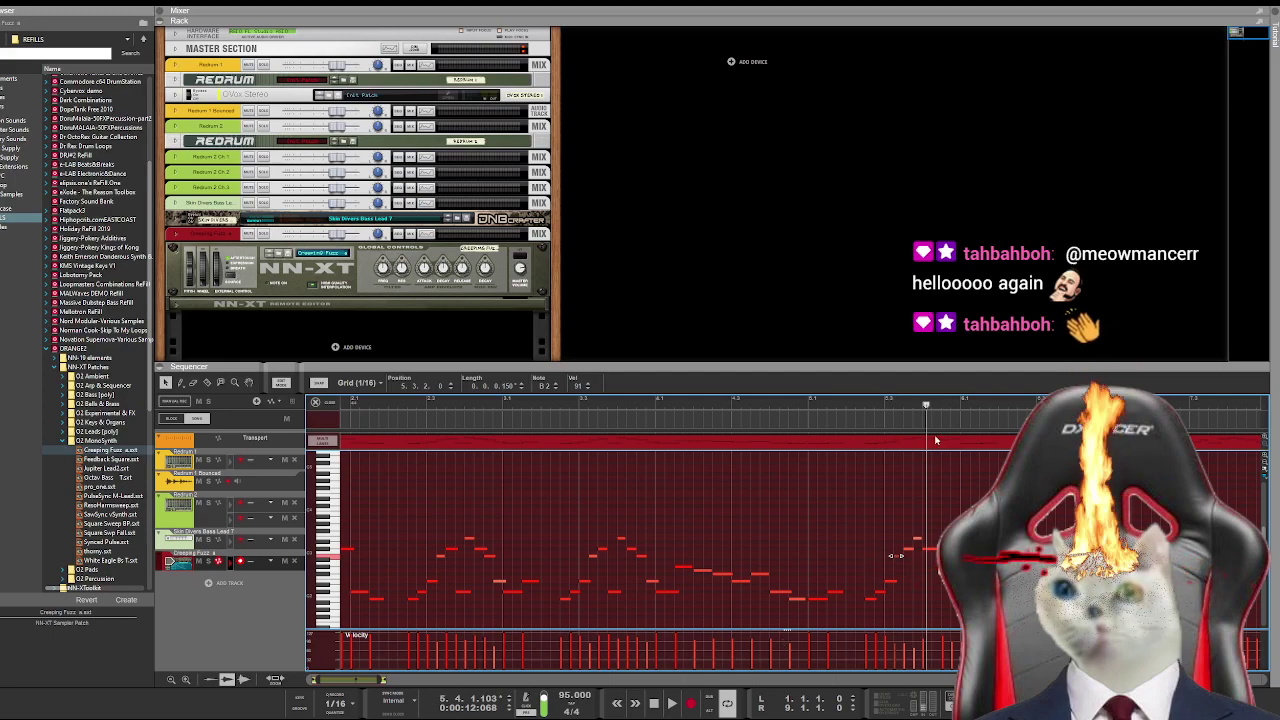
{"action": "left_click", "coordinate": [904, 555]}
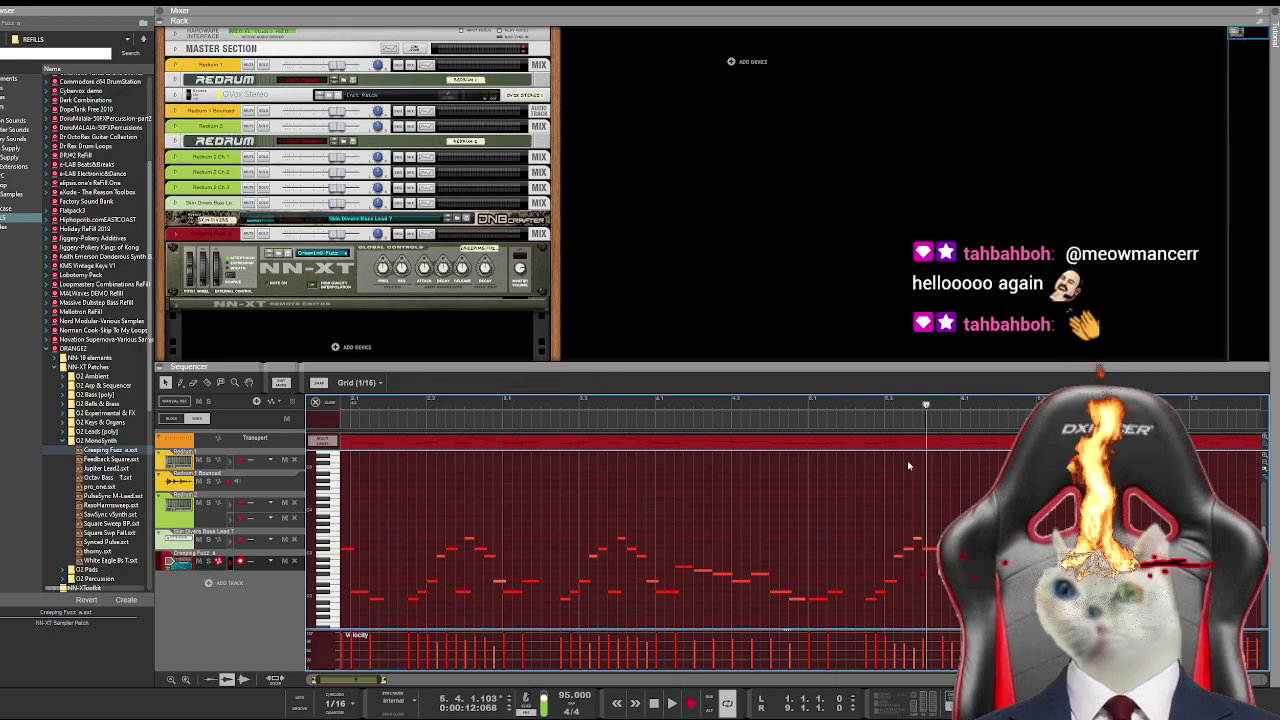
Step: Play on from 5.2.3, return to the arrangement and listen to the full loop again
{"action": "left_click", "coordinate": [863, 404]}
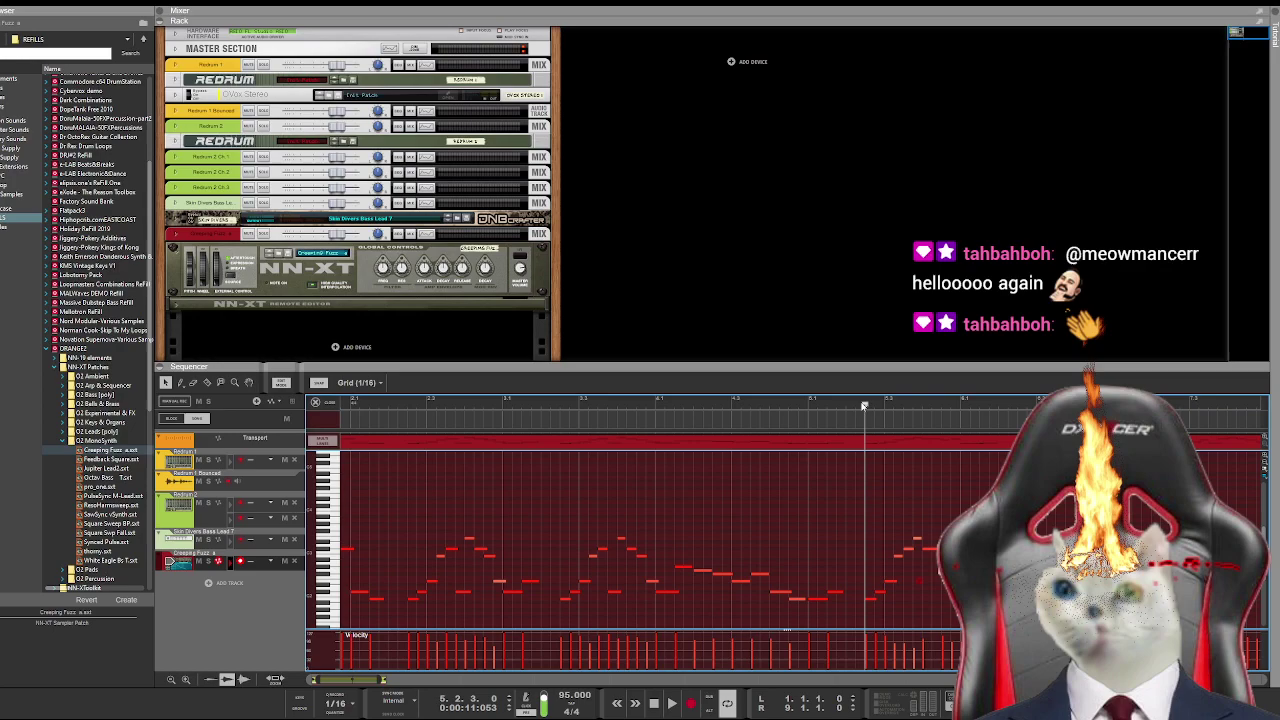
{"action": "key", "text": "space"}
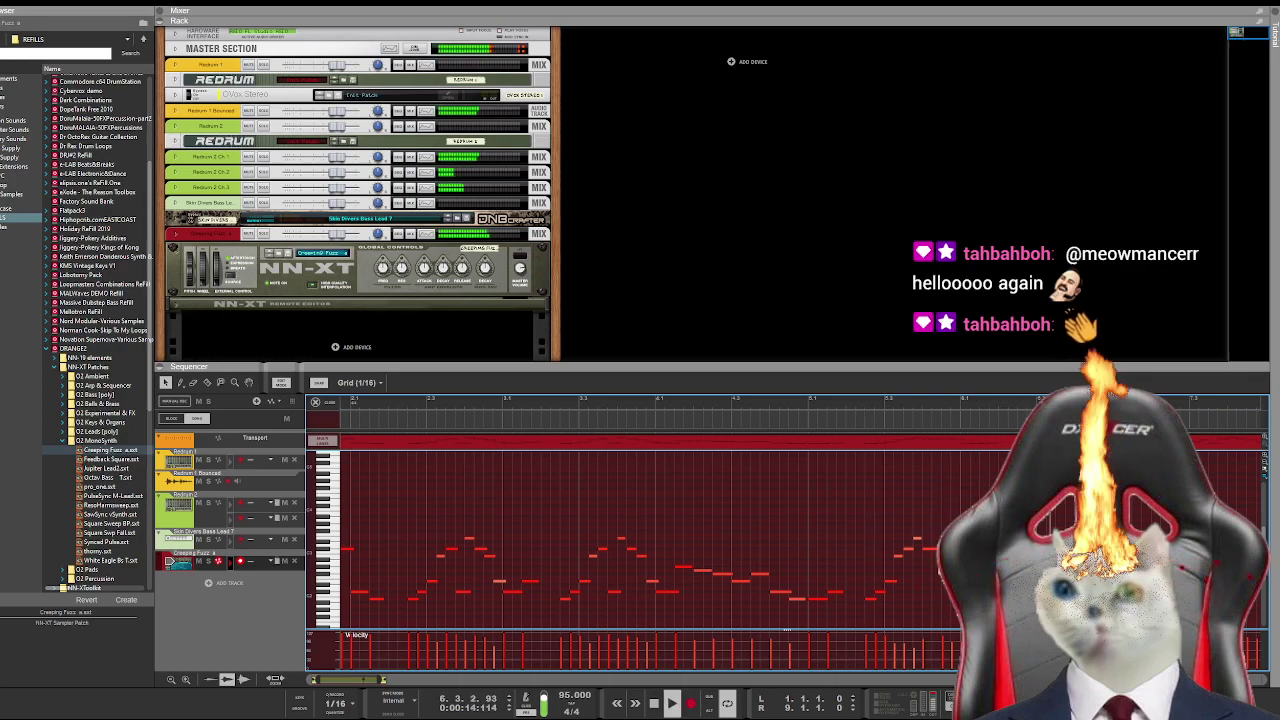
{"action": "key", "text": "shift+Tab"}
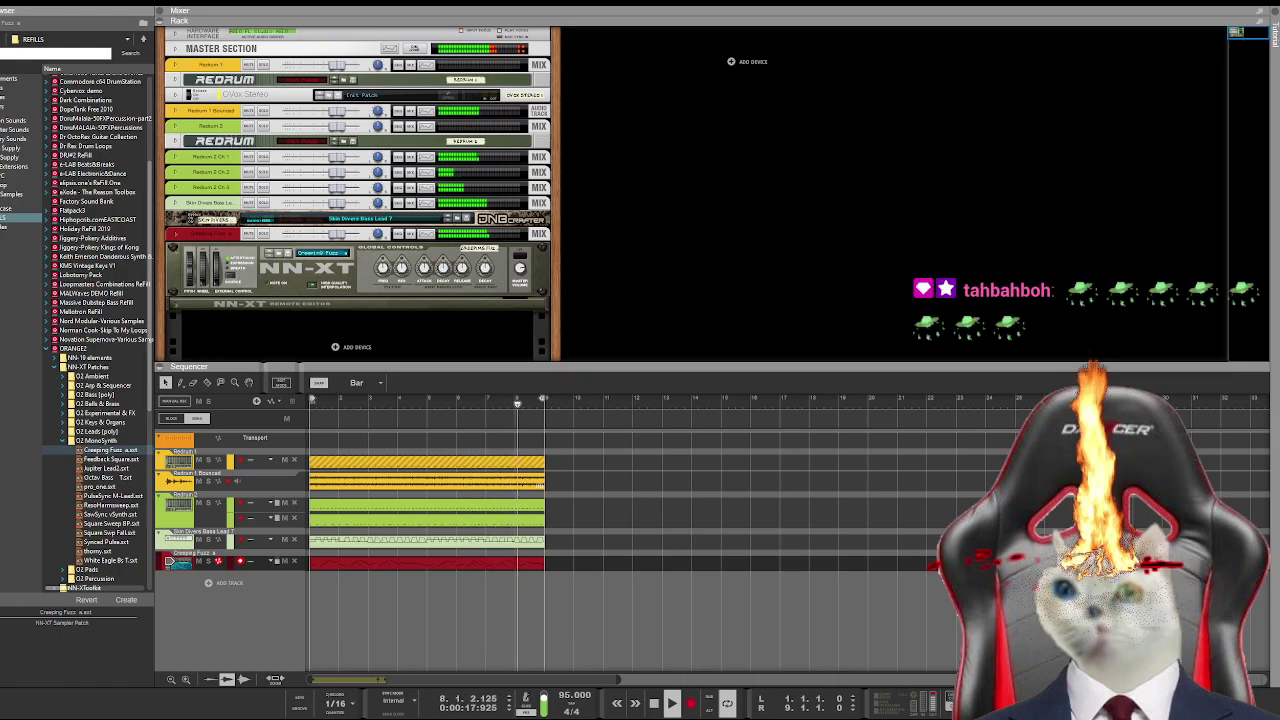
{"action": "key", "text": "KP_Decimal"}
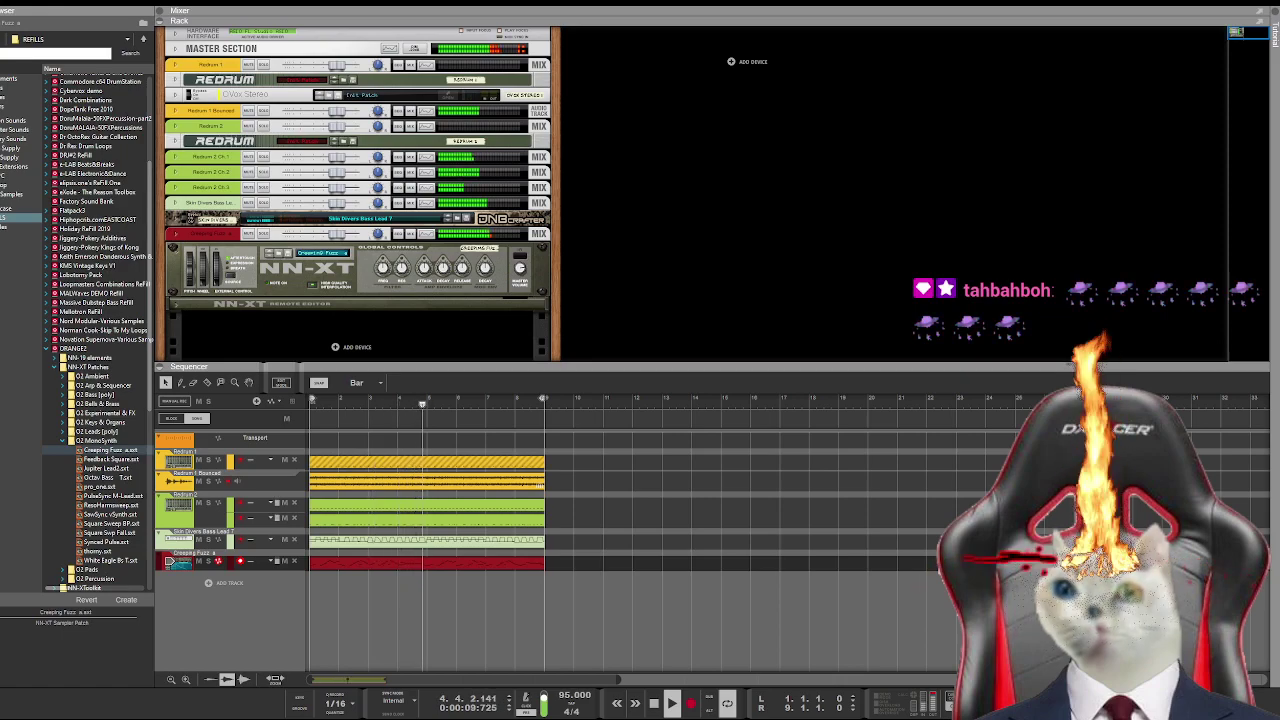
{"action": "key", "text": "space"}
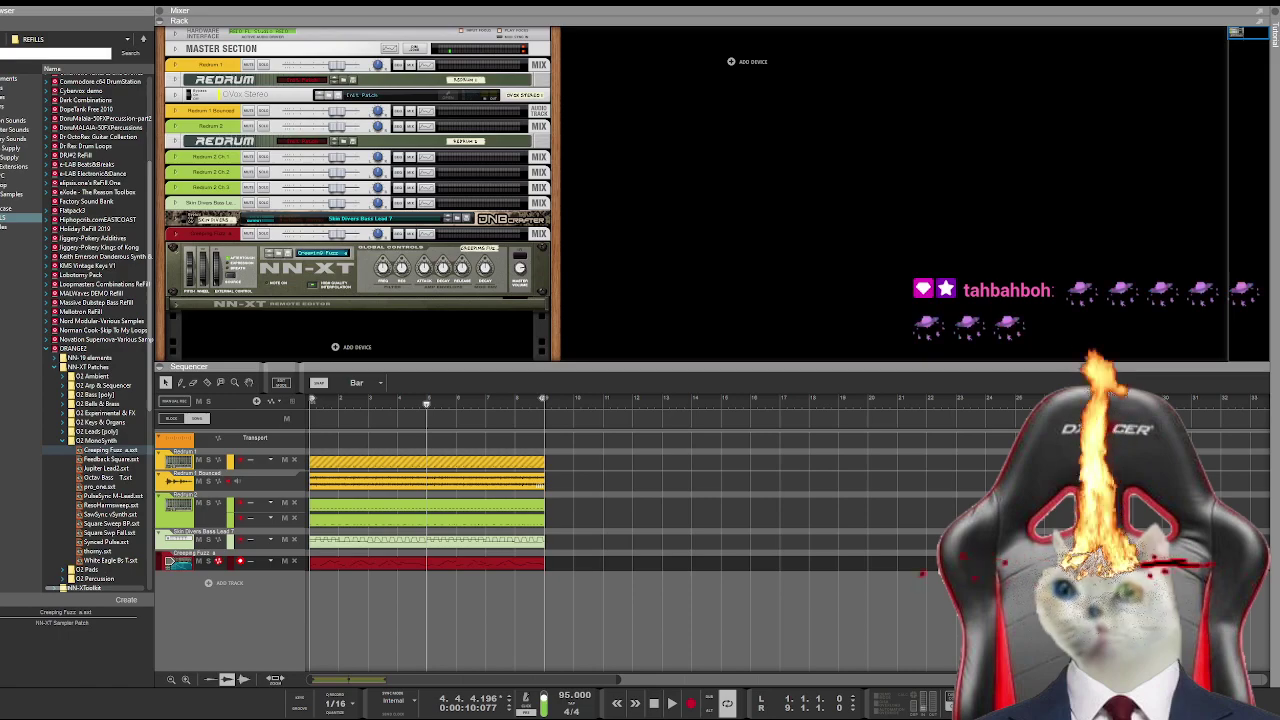
Step: Switch to the browser, look at the WOMBO lip sync site and open the WOMBO Dream artwork creation page
{"action": "key", "text": "alt+Tab"}
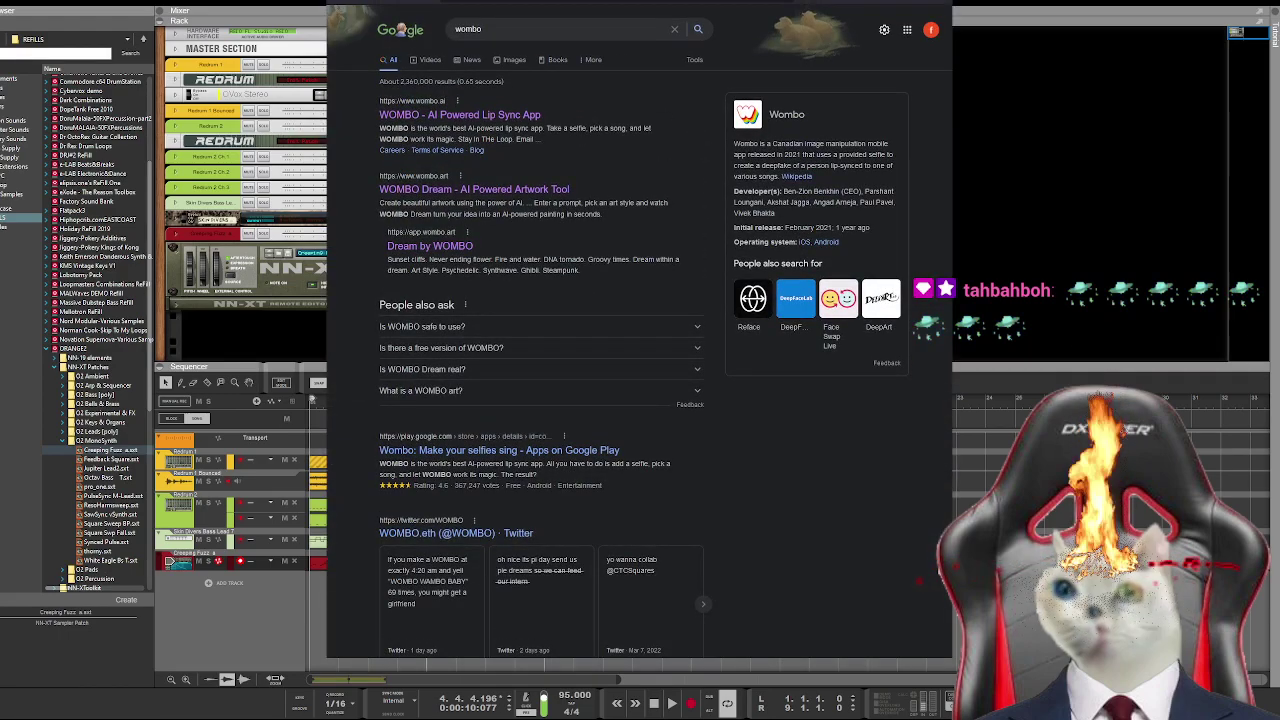
{"action": "left_click", "coordinate": [459, 114]}
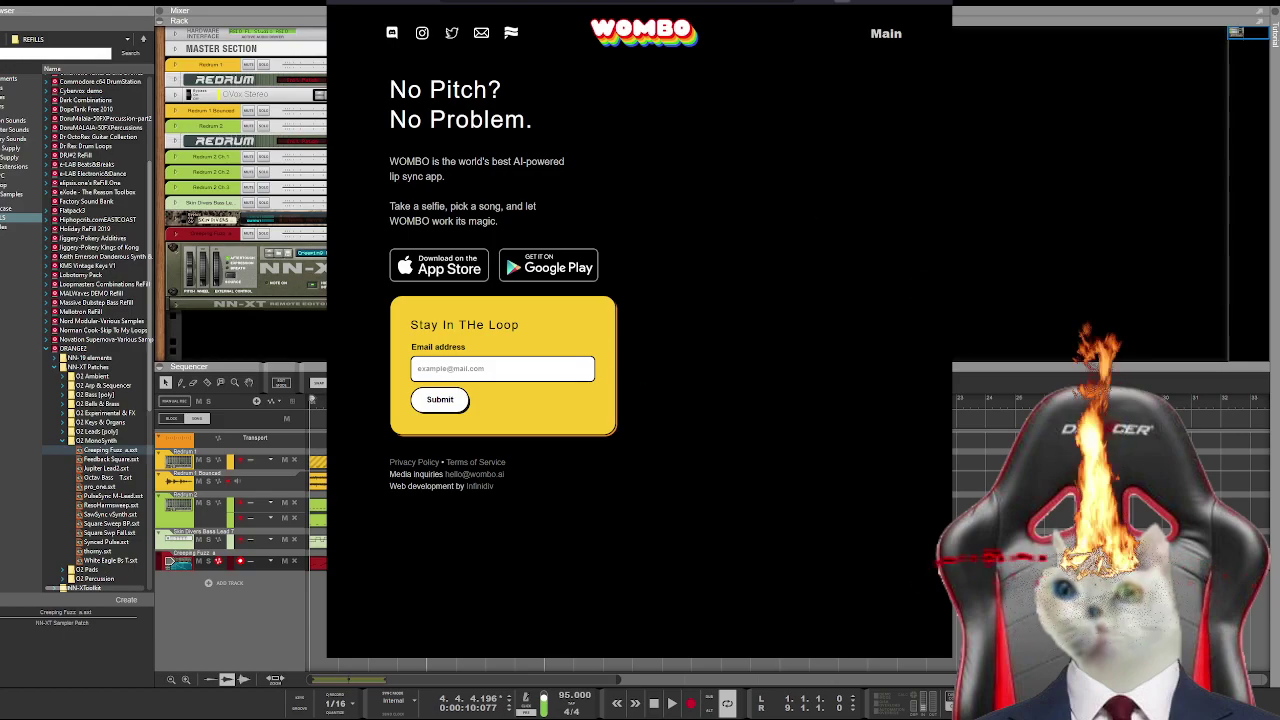
{"action": "key", "text": "alt+Left"}
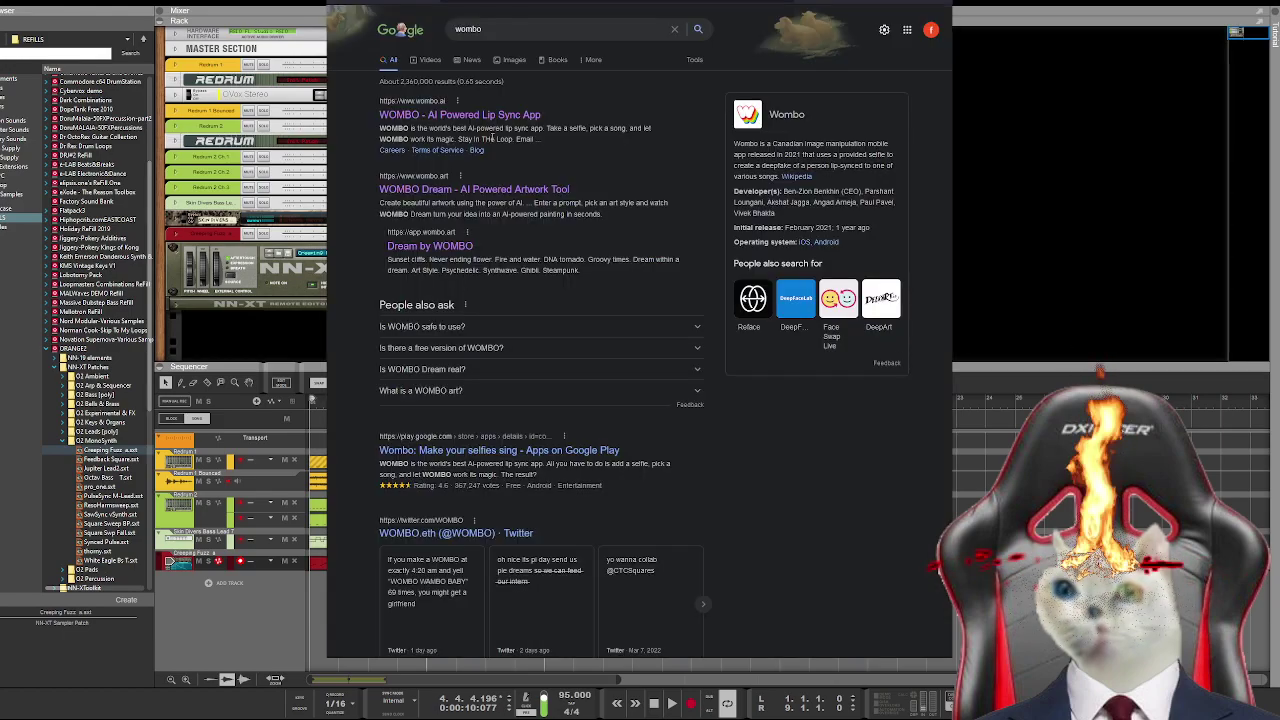
{"action": "left_click", "coordinate": [462, 189]}
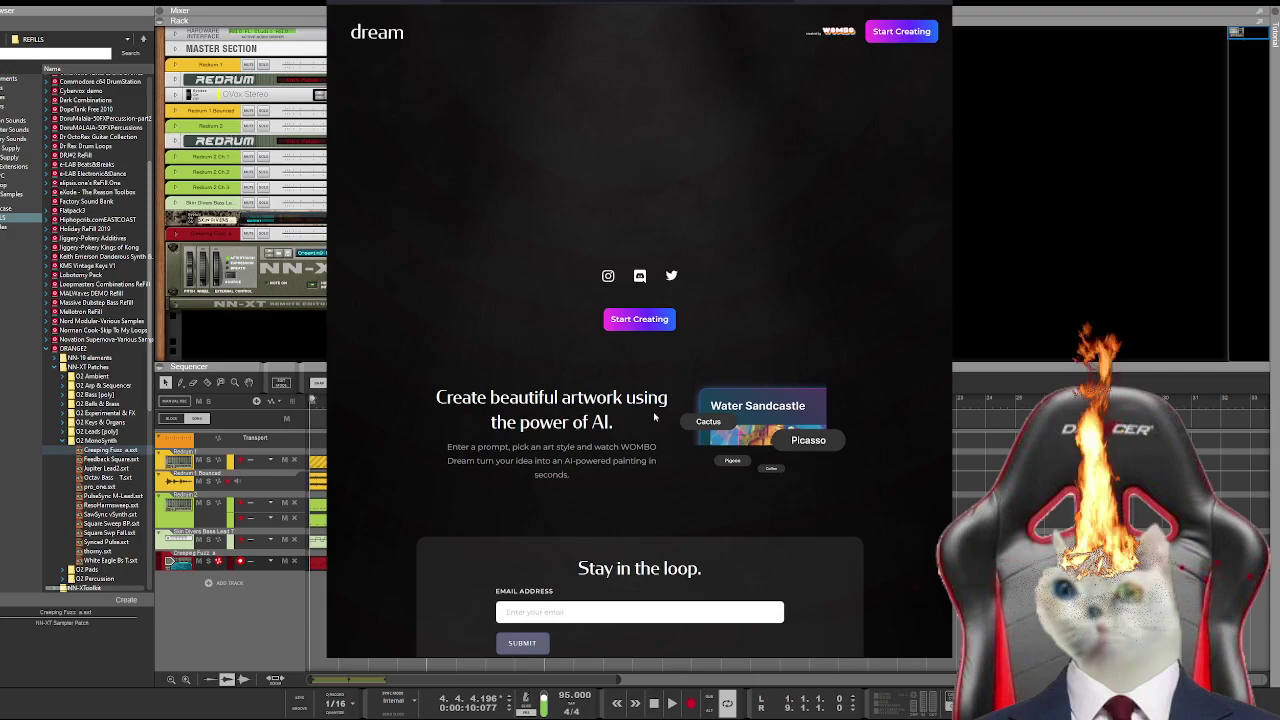
{"action": "left_click", "coordinate": [798, 150]}
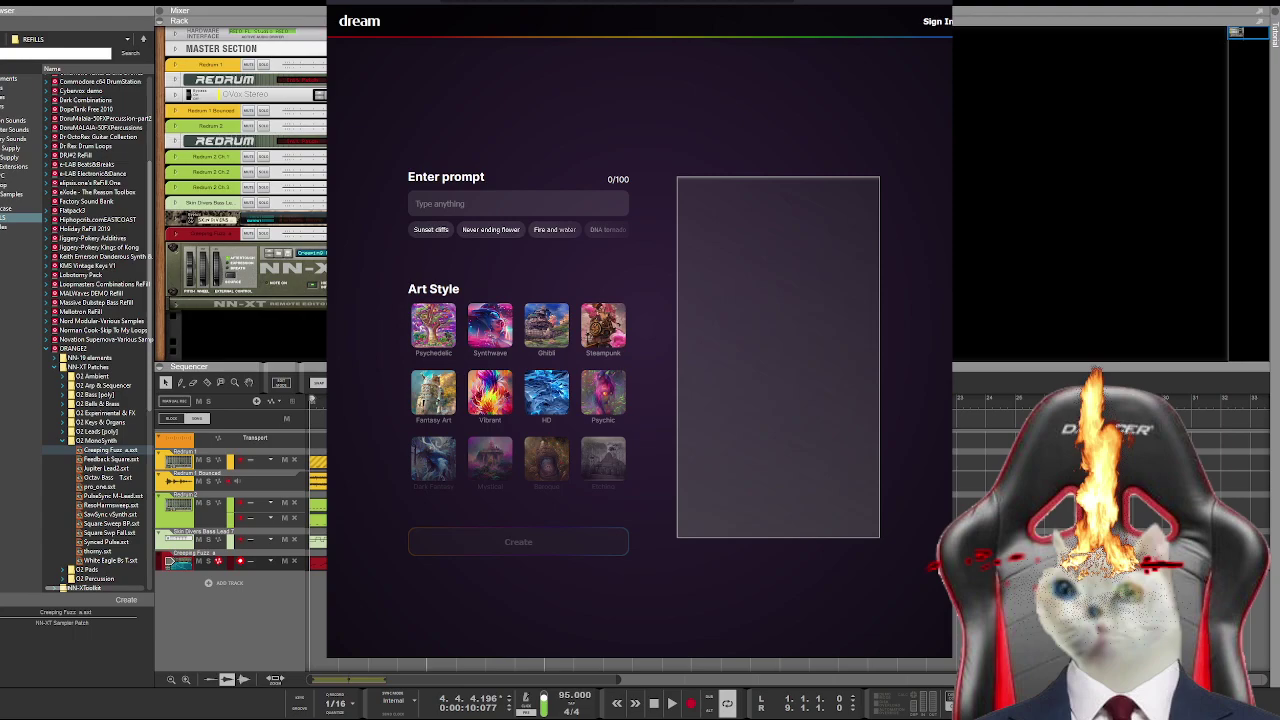
Step: Generate an artwork from the prompt "business flavored cat flames" in the Psychic art style
{"action": "type", "text": "buslen"}
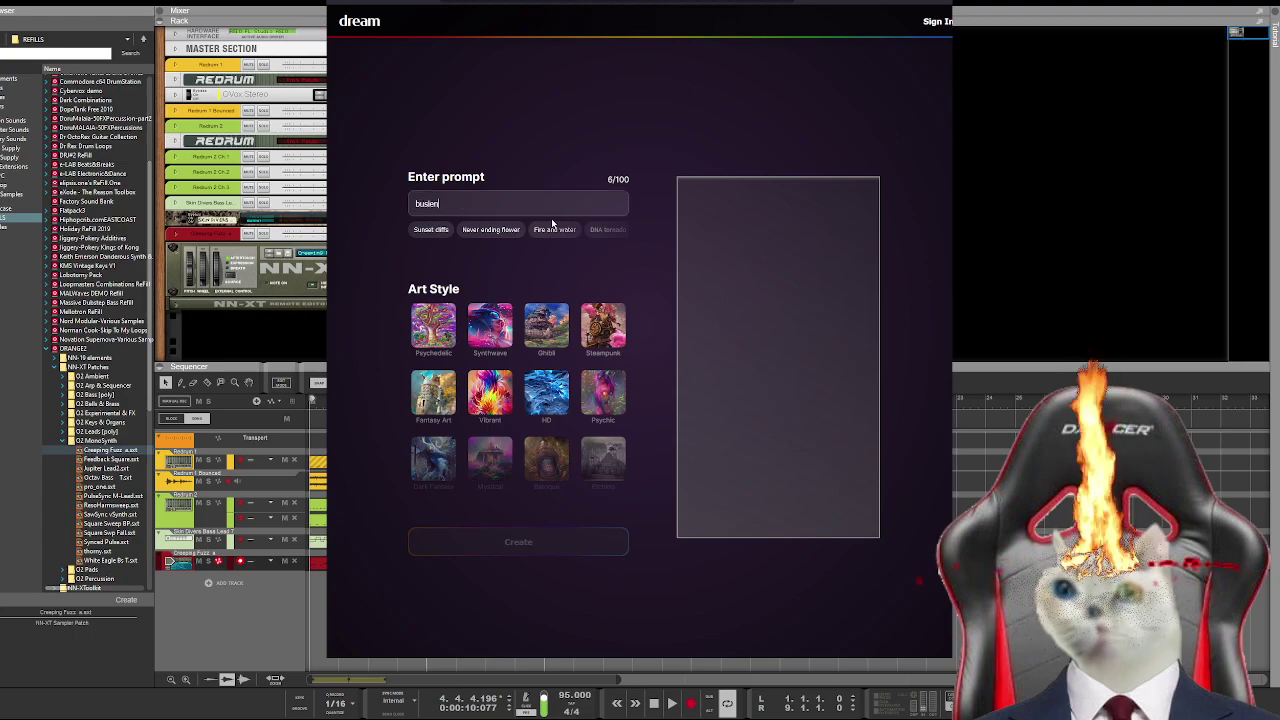
{"action": "type", "text": "ss flave"}
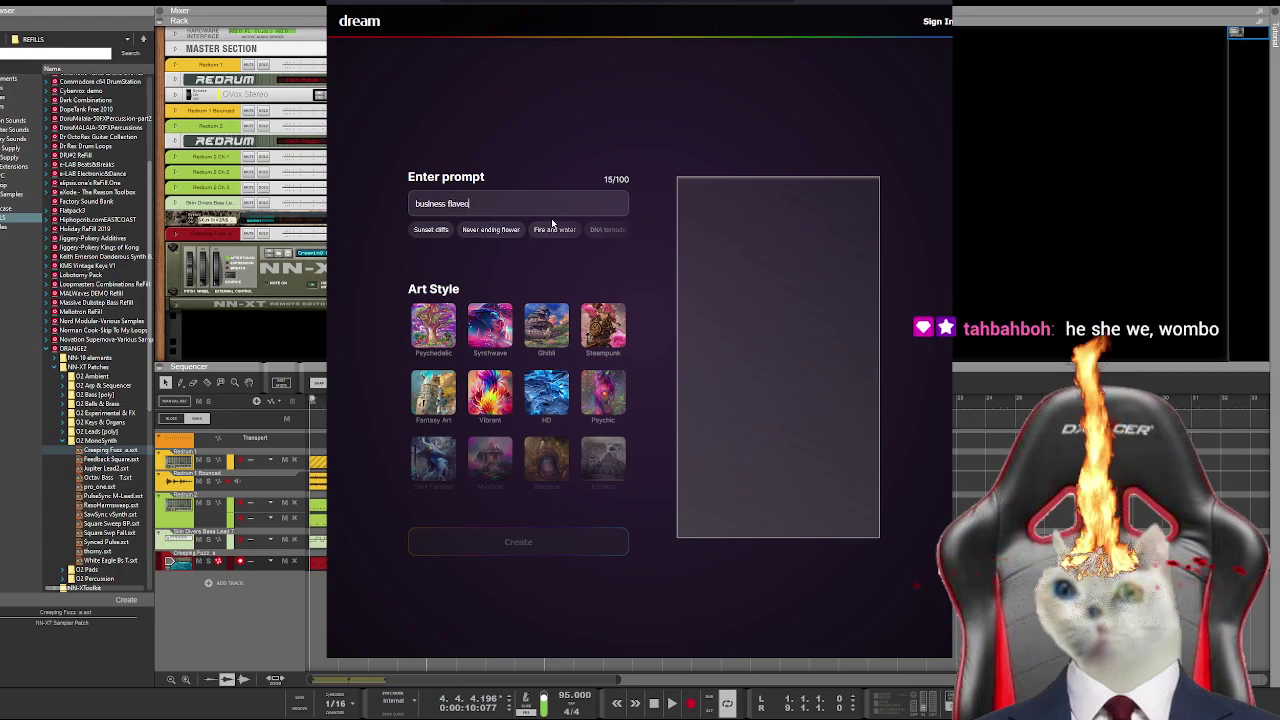
{"action": "key", "text": "BackSpace"}
{"action": "type", "text": "or"}
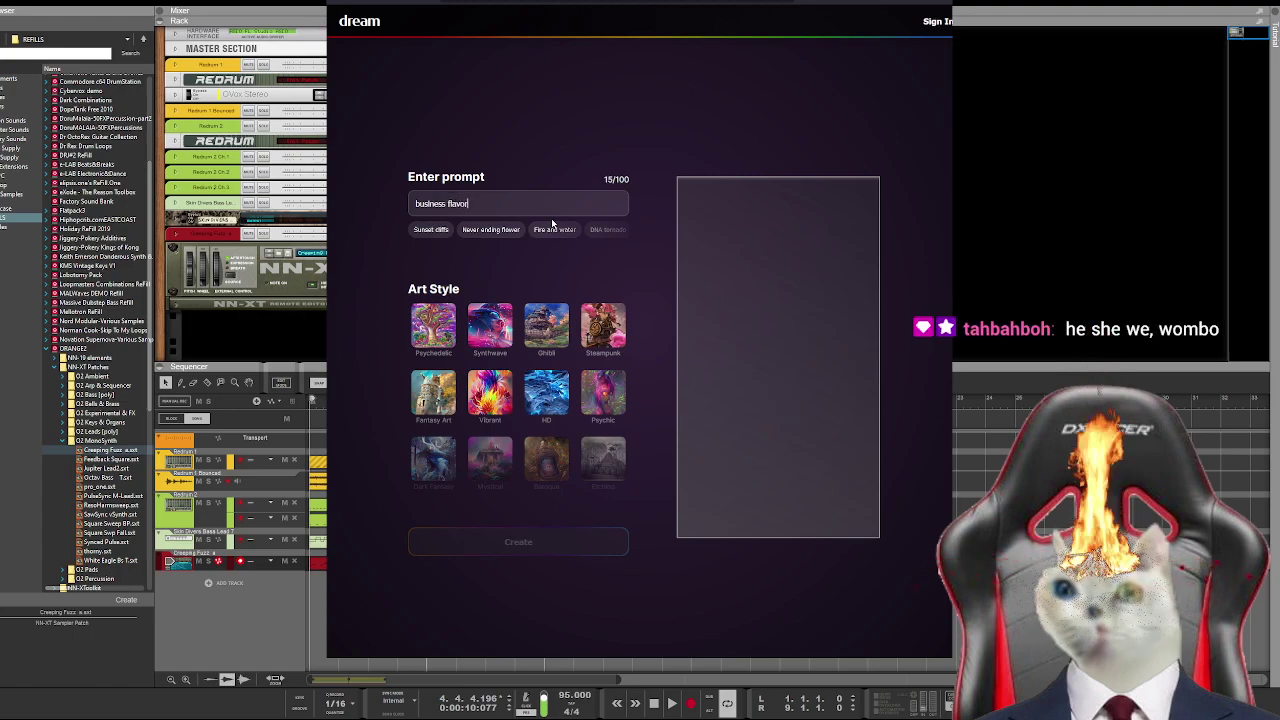
{"action": "type", "text": "ed cat flames"}
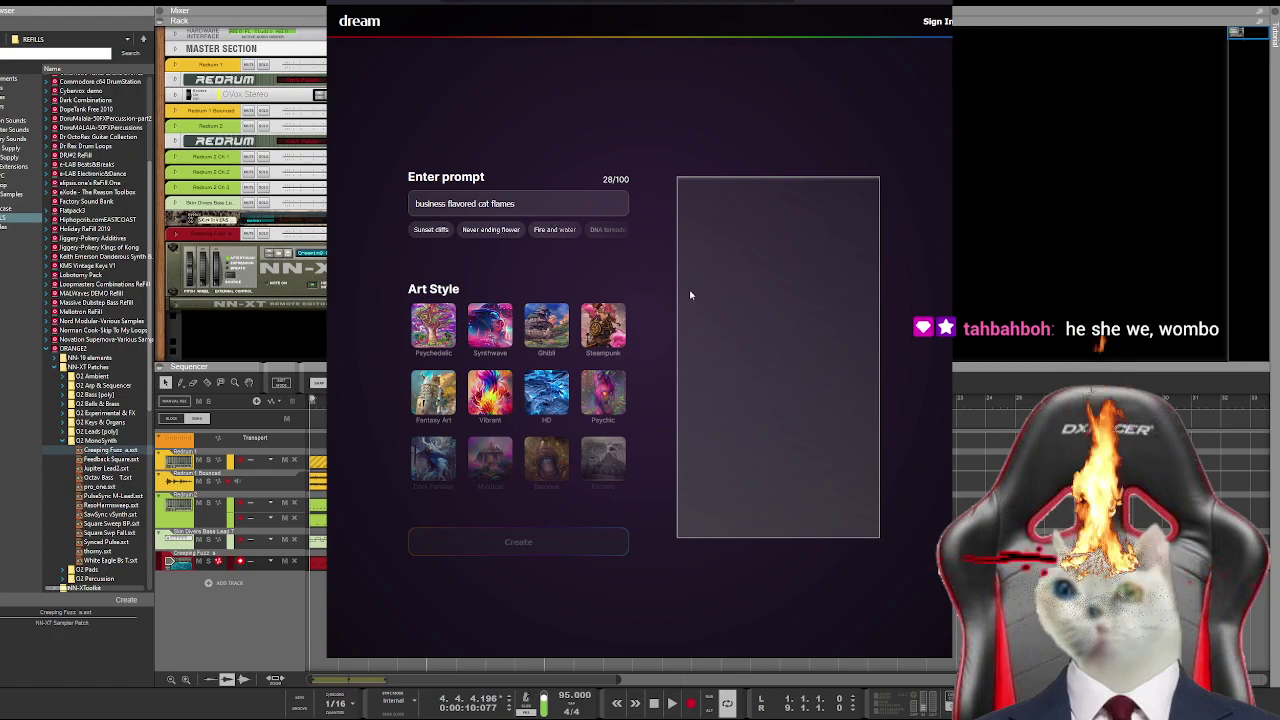
{"action": "left_click", "coordinate": [603, 393]}
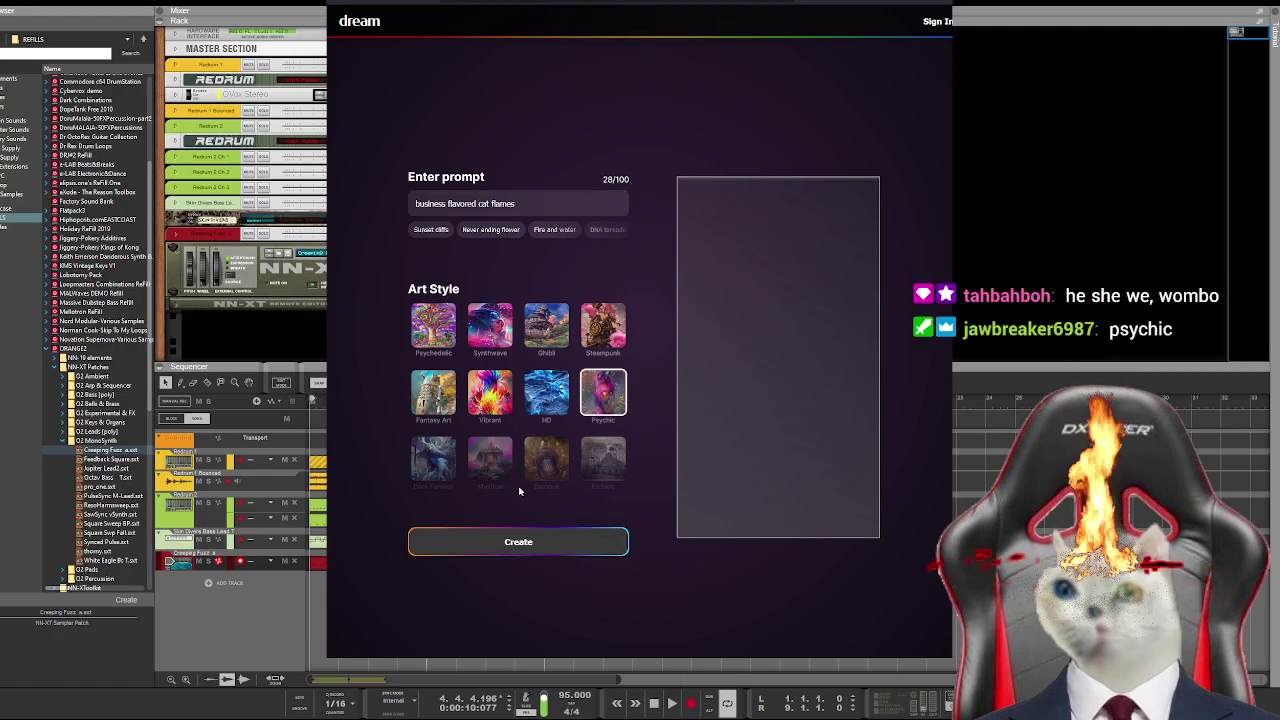
{"action": "left_click", "coordinate": [518, 541]}
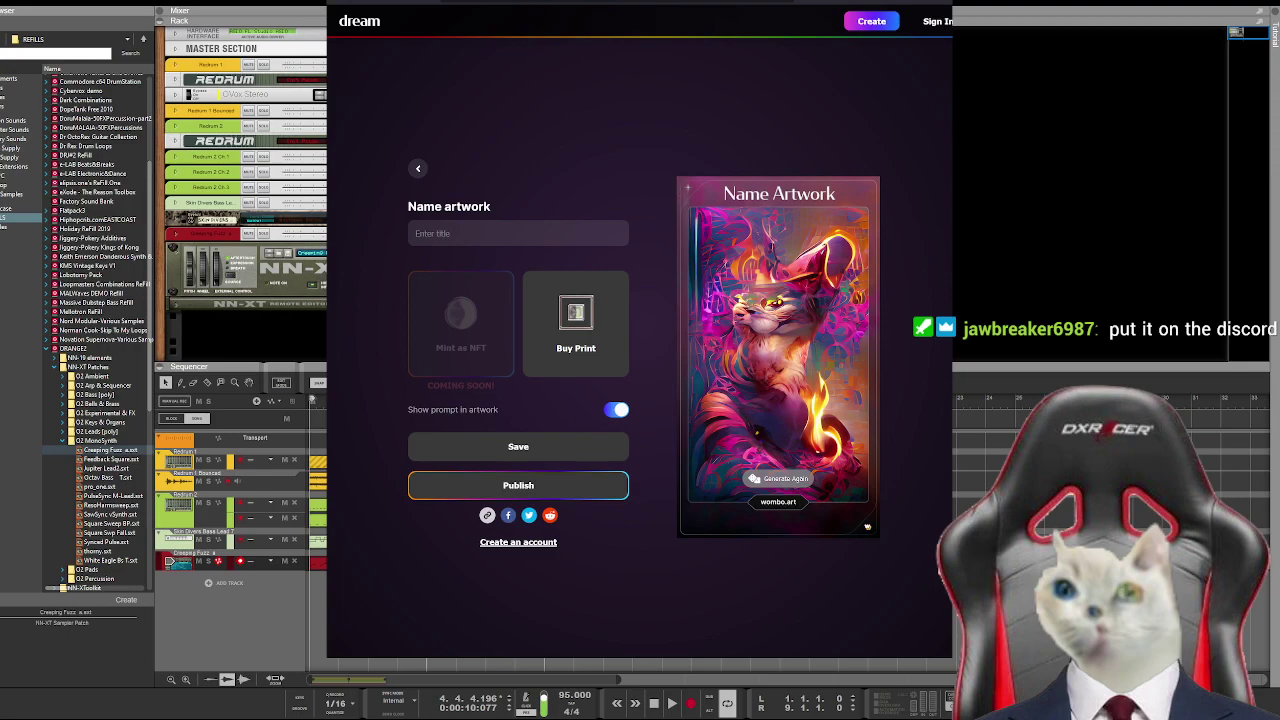
Step: Switch back to Reason and play the arrangement from bar 5
{"action": "key", "text": "alt+Tab"}
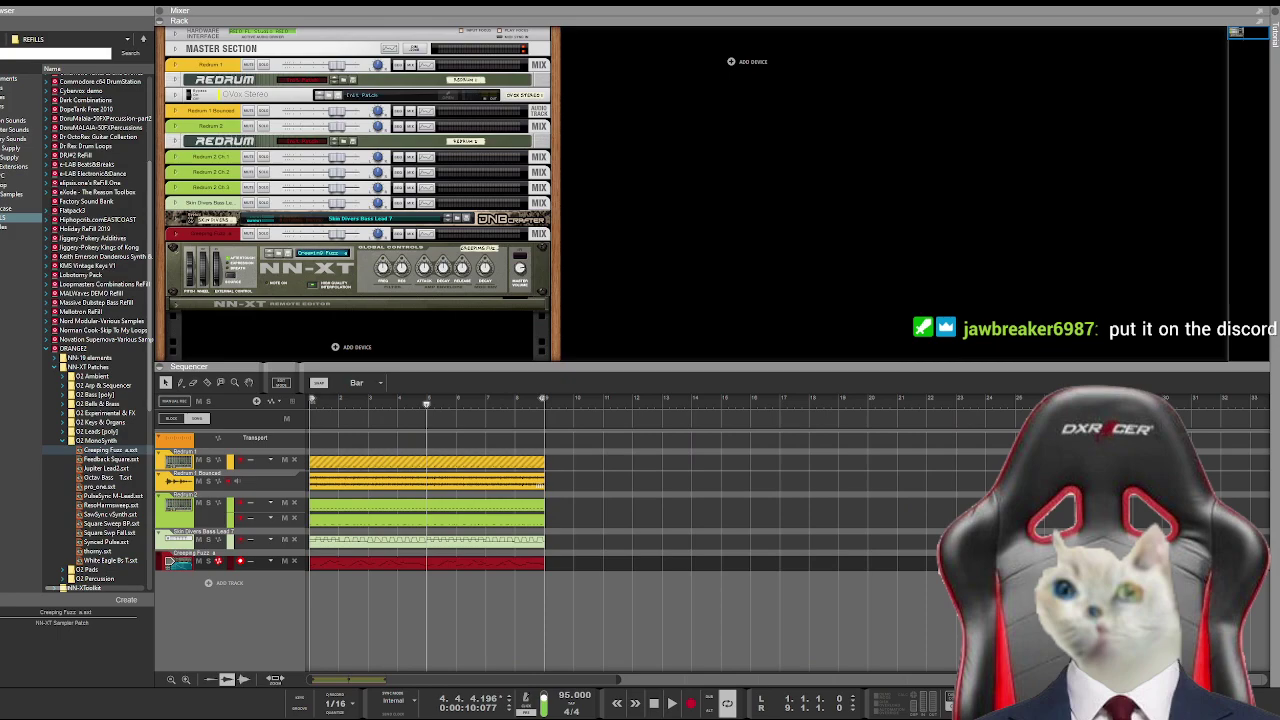
{"action": "left_click", "coordinate": [700, 566]}
{"action": "key", "text": "space"}
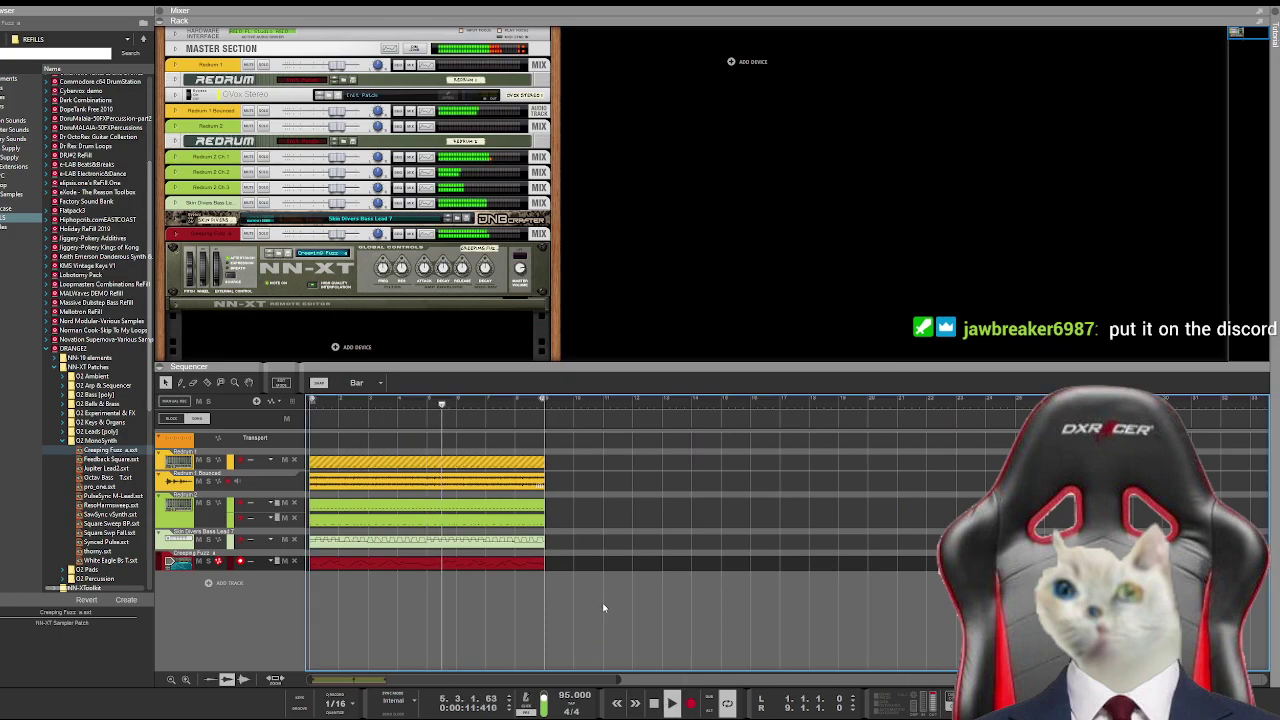
{"action": "key", "text": "space"}
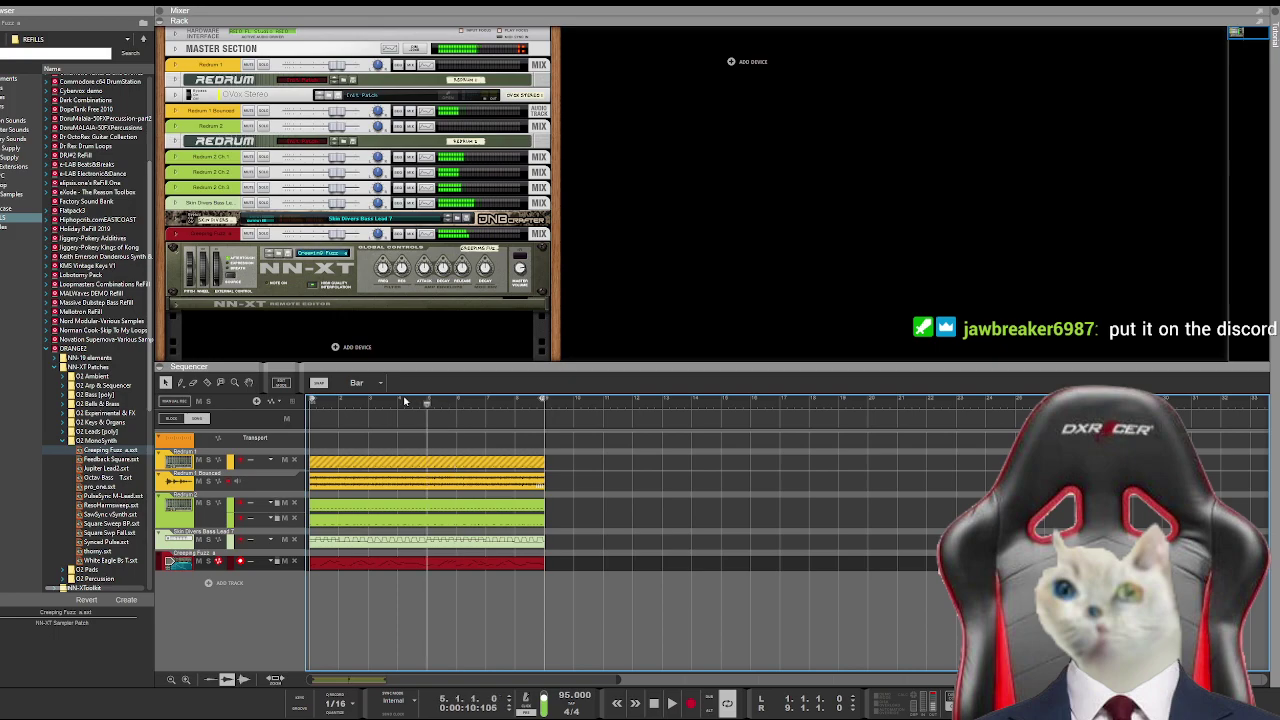
Step: Return to the start of the arrangement, fold the Creeping Fuzz NN-XT and add a MagmaSonic filter below it
{"action": "key", "text": "Home"}
{"action": "key", "text": "space"}
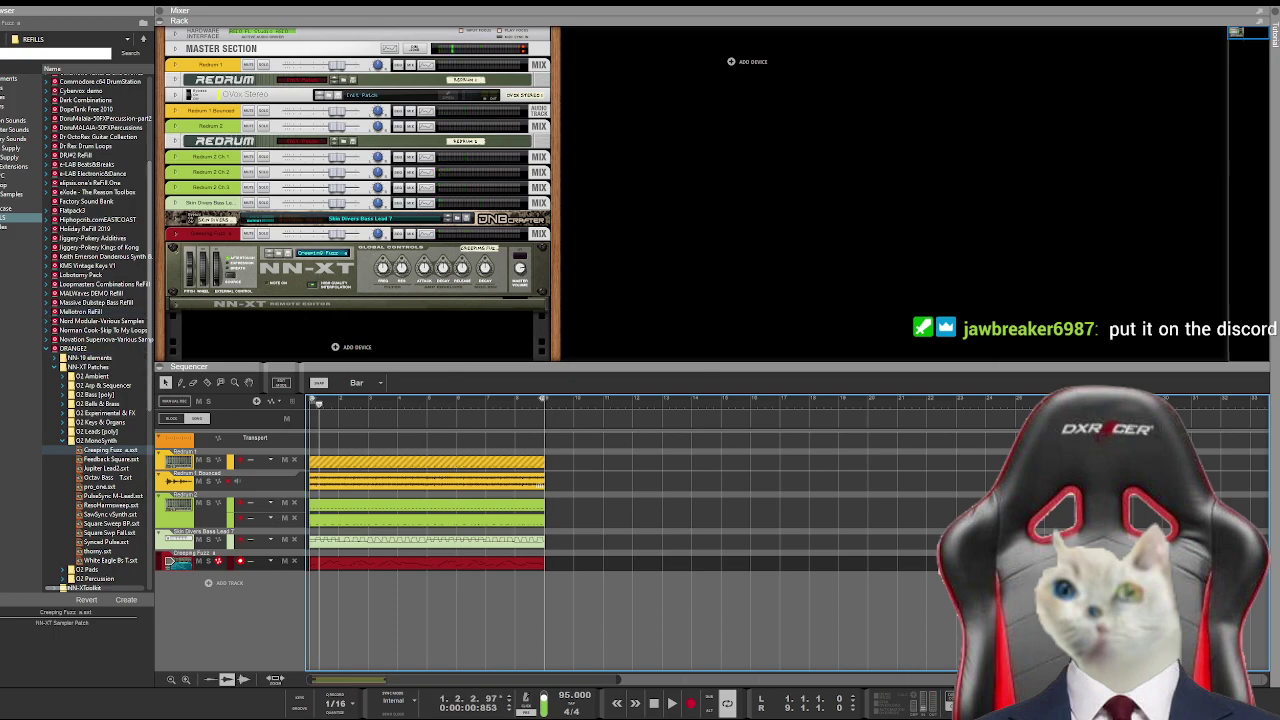
{"action": "left_click", "coordinate": [185, 330]}
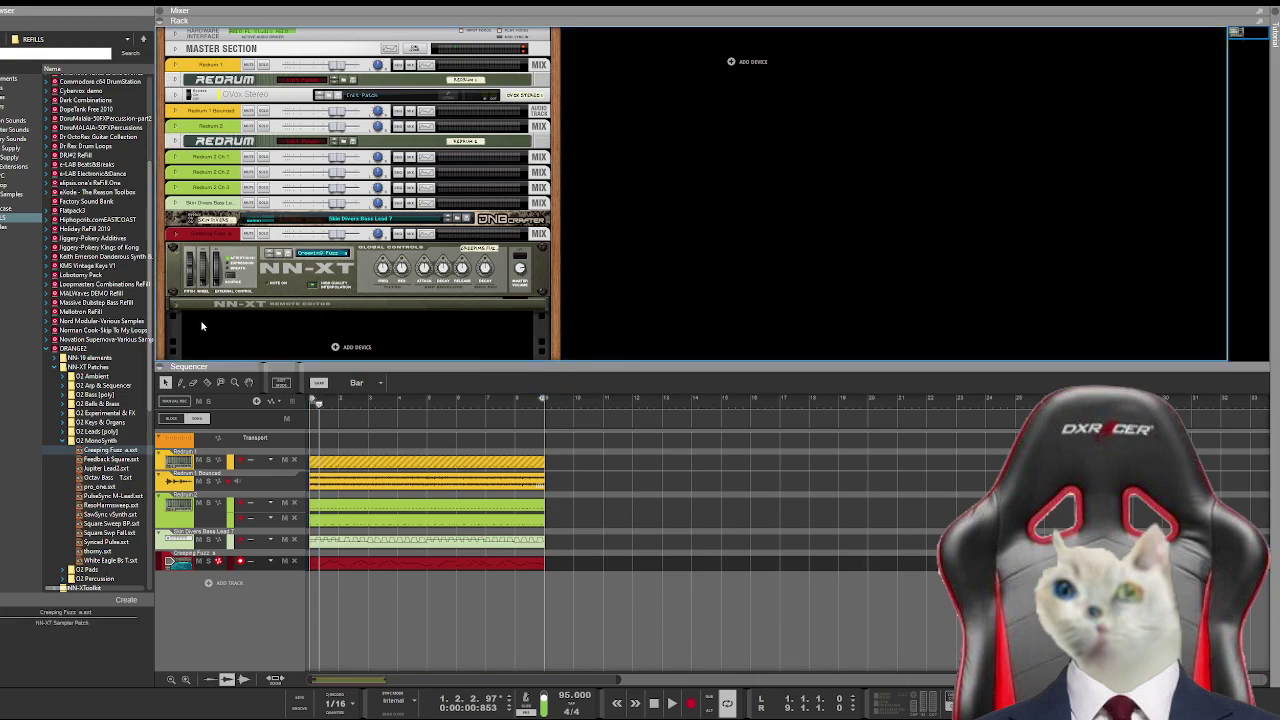
{"action": "left_click", "coordinate": [173, 248]}
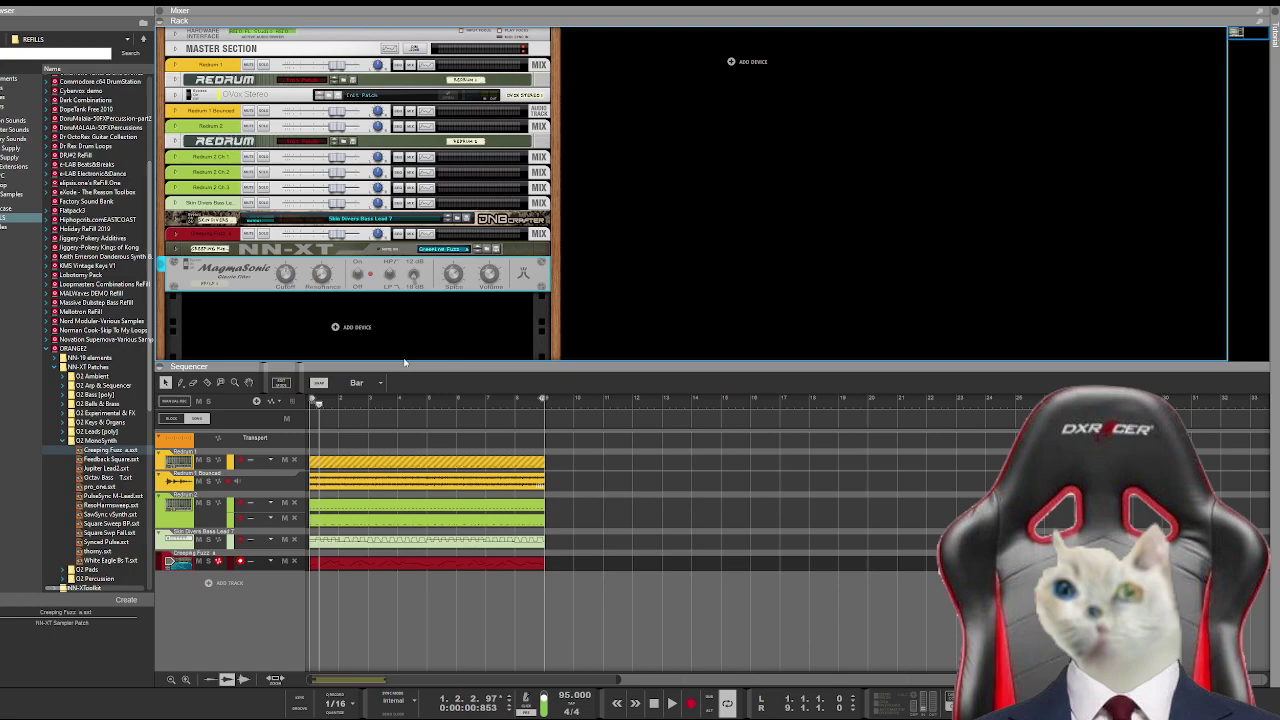
Step: Play the loop with Creeping Fuzz soloed and adjust the MagmaSonic's Resonance, Space and Volume by ear
{"action": "key", "text": "space"}
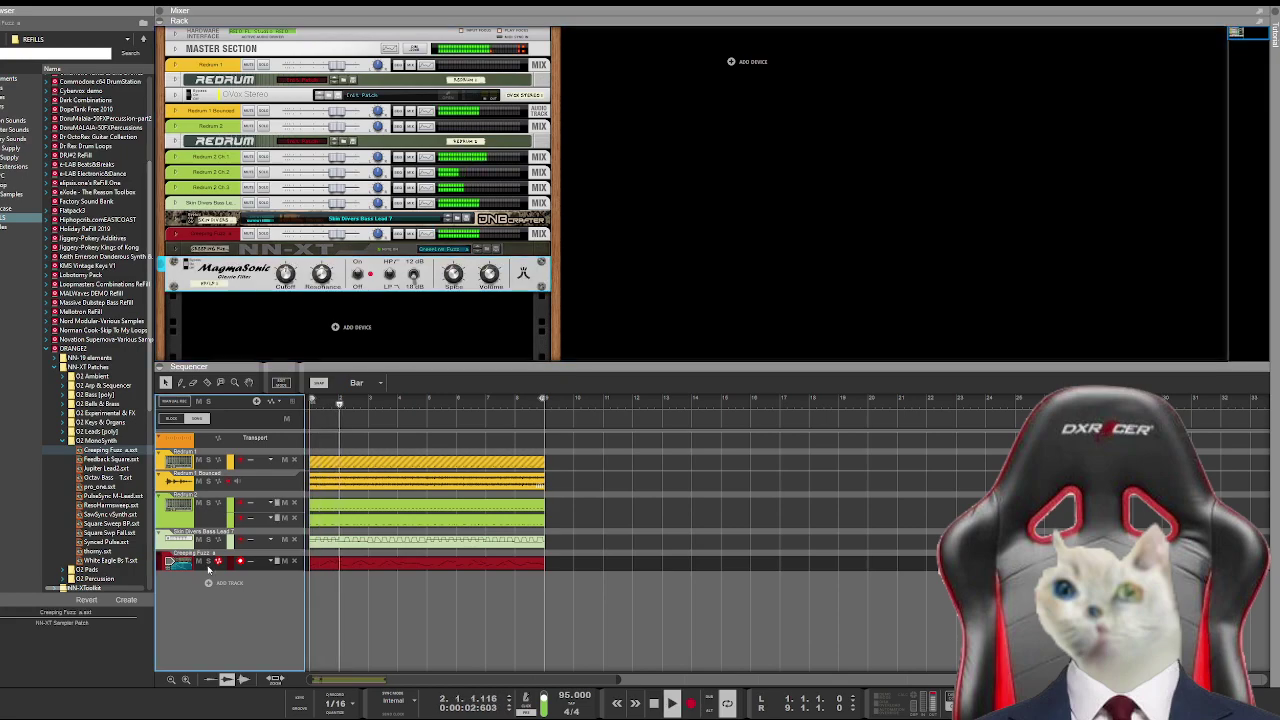
{"action": "left_click", "coordinate": [240, 345]}
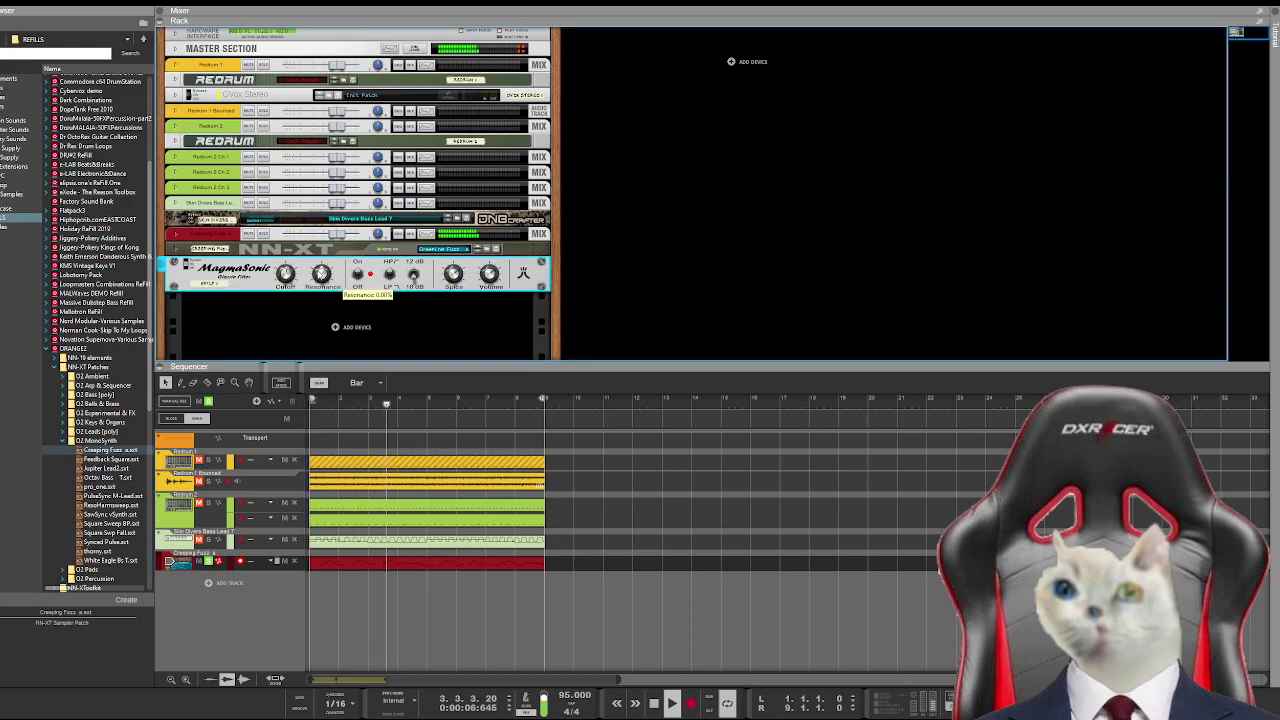
{"action": "left_click_drag", "start_coordinate": [344, 266], "coordinate": [346, 261]}
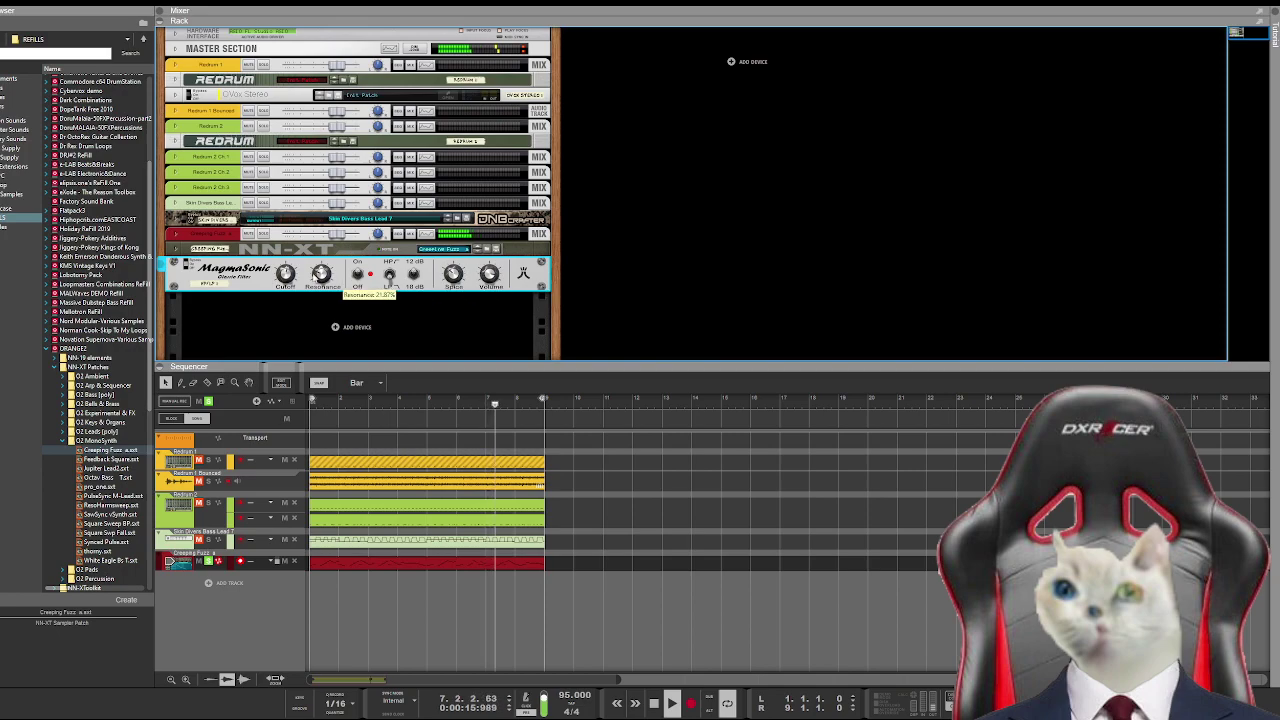
{"action": "left_click_drag", "start_coordinate": [321, 273], "coordinate": [341, 295]}
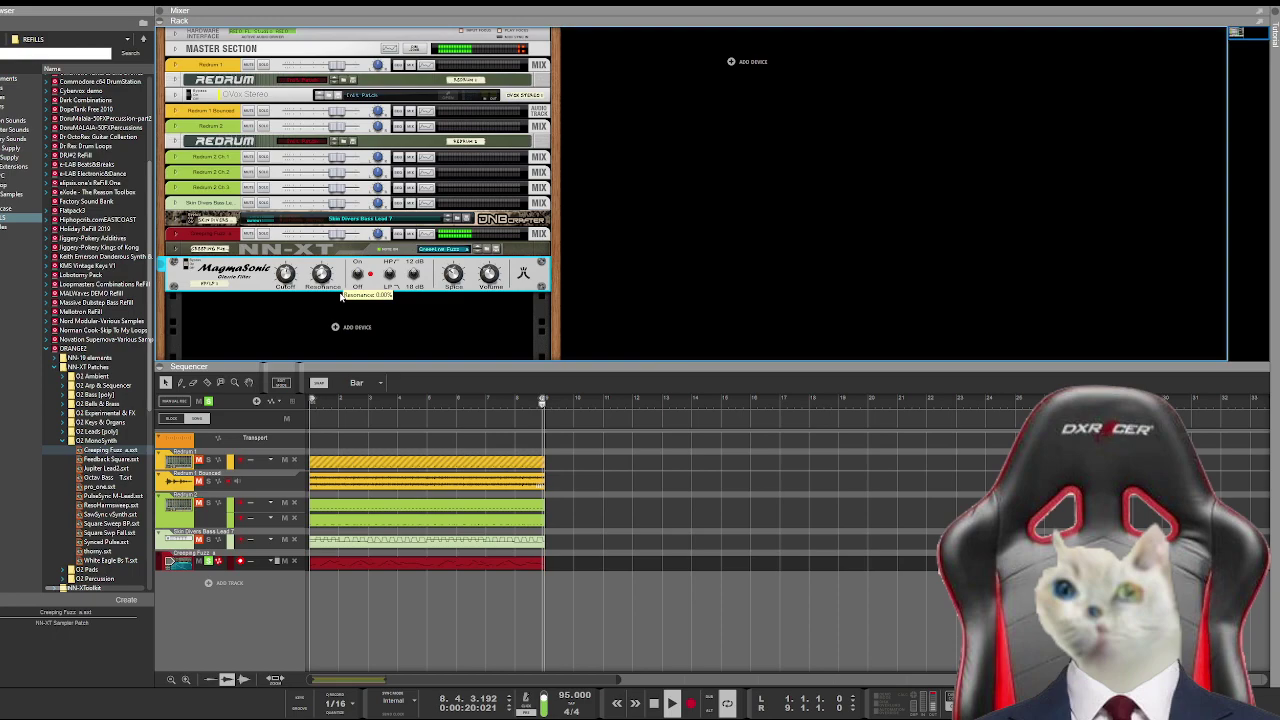
{"action": "left_click_drag", "start_coordinate": [341, 290], "coordinate": [341, 282]}
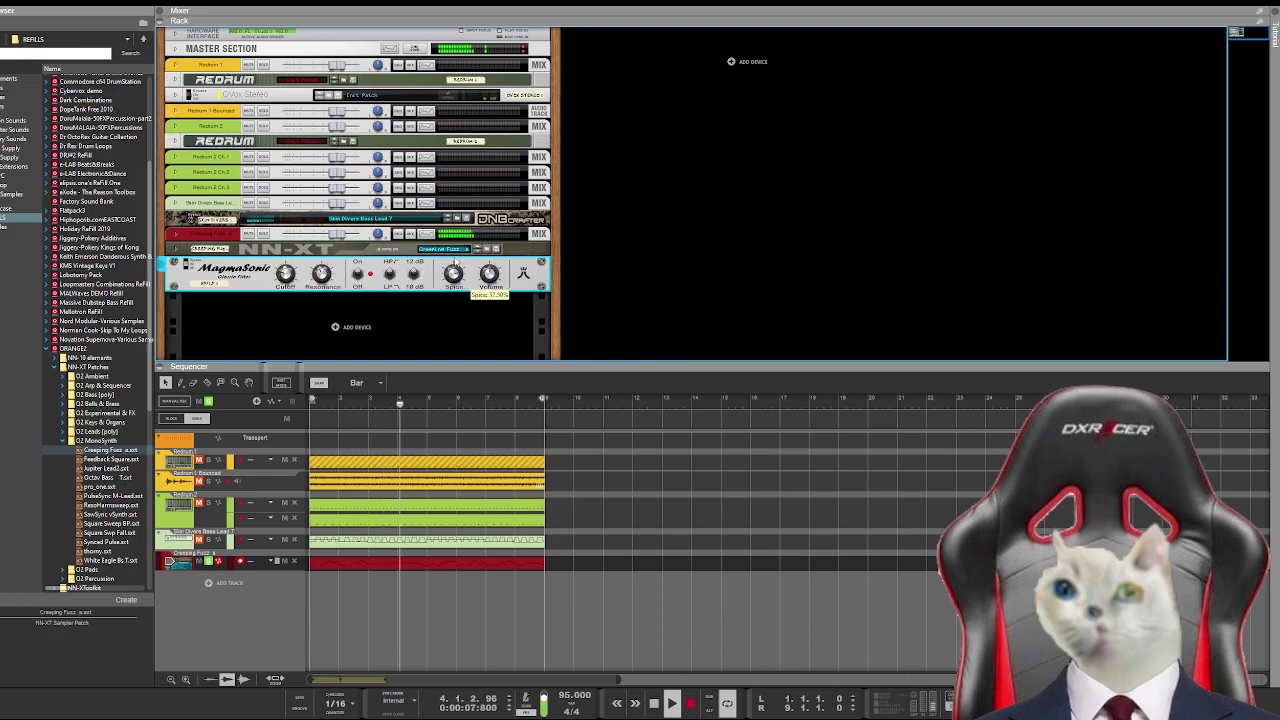
{"action": "left_click_drag", "start_coordinate": [455, 263], "coordinate": [468, 278]}
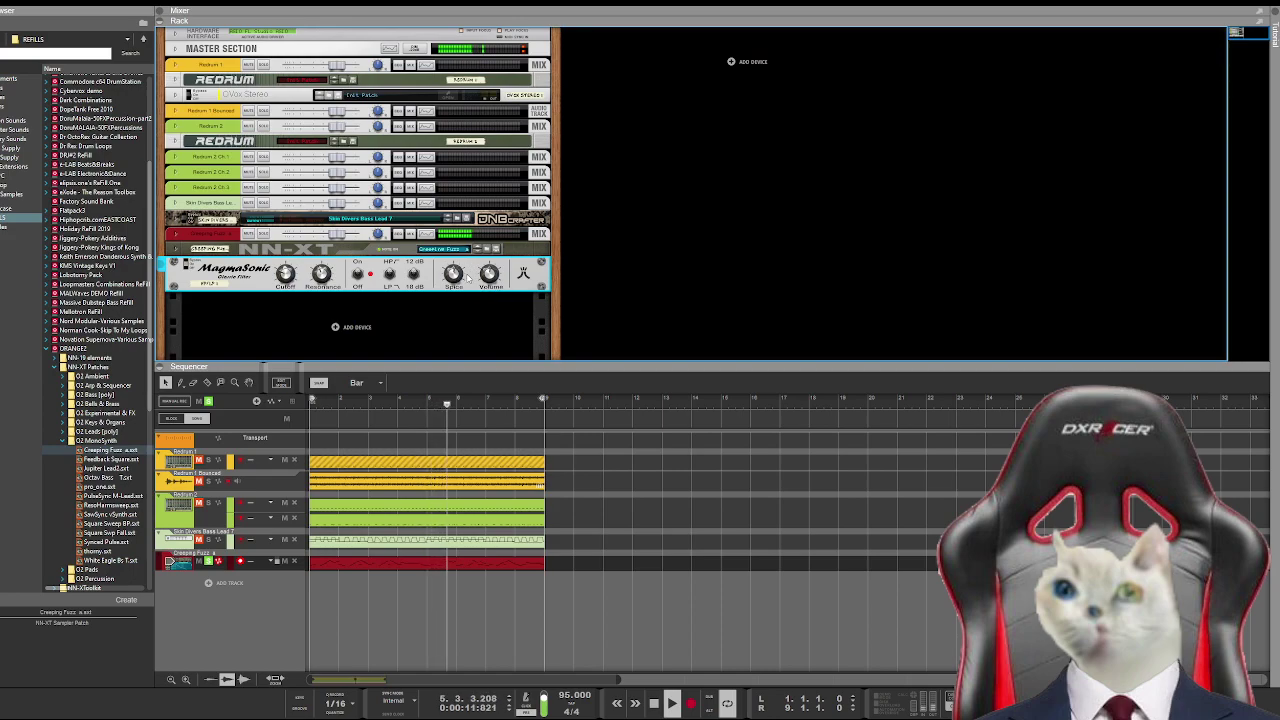
{"action": "mouse_move", "coordinate": [495, 280]}
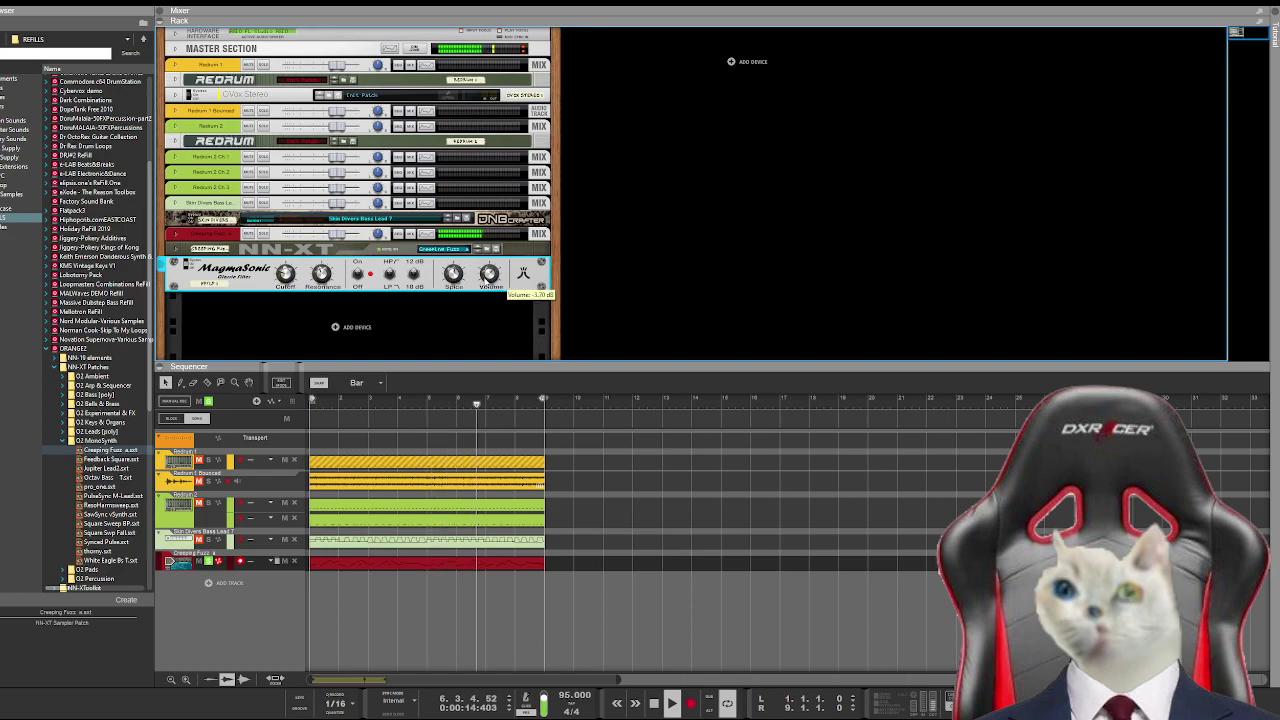
{"action": "left_click_drag", "start_coordinate": [495, 280], "coordinate": [495, 282]}
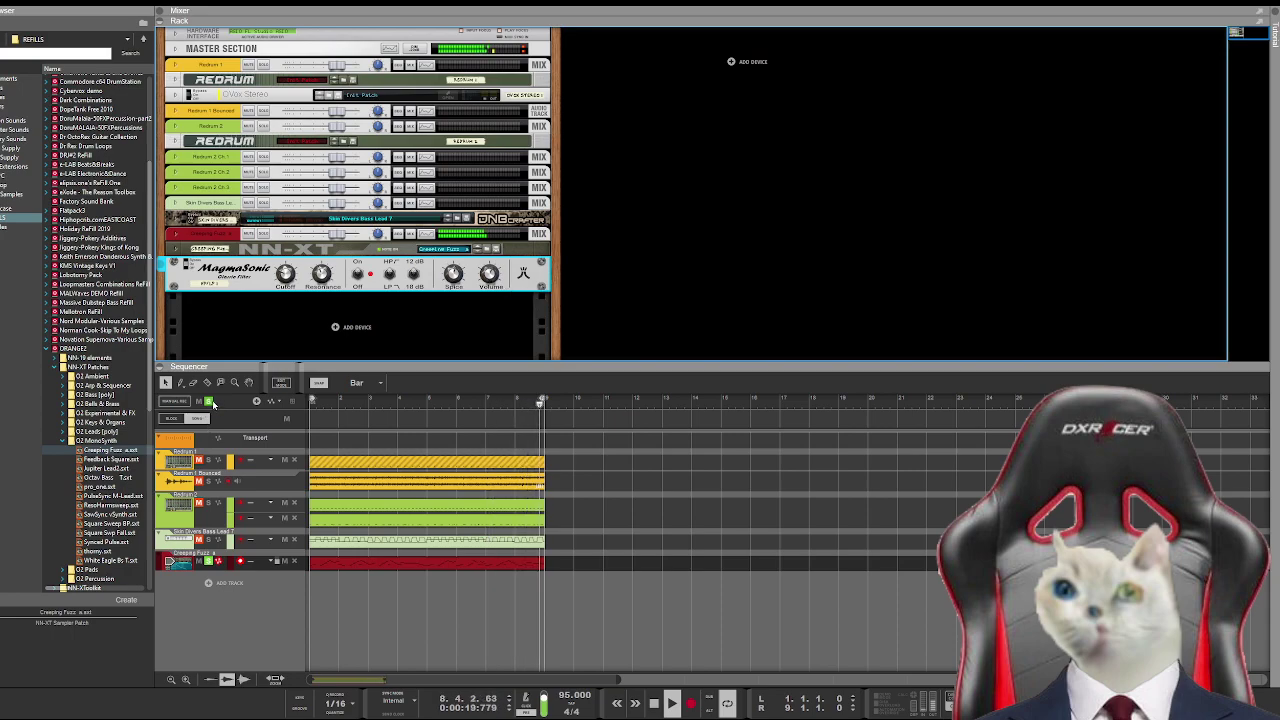
Step: Play the full mix without solo, fold the MagmaSonic filter and collapse the ORANGE2 ReFill in the browser
{"action": "left_click", "coordinate": [322, 400]}
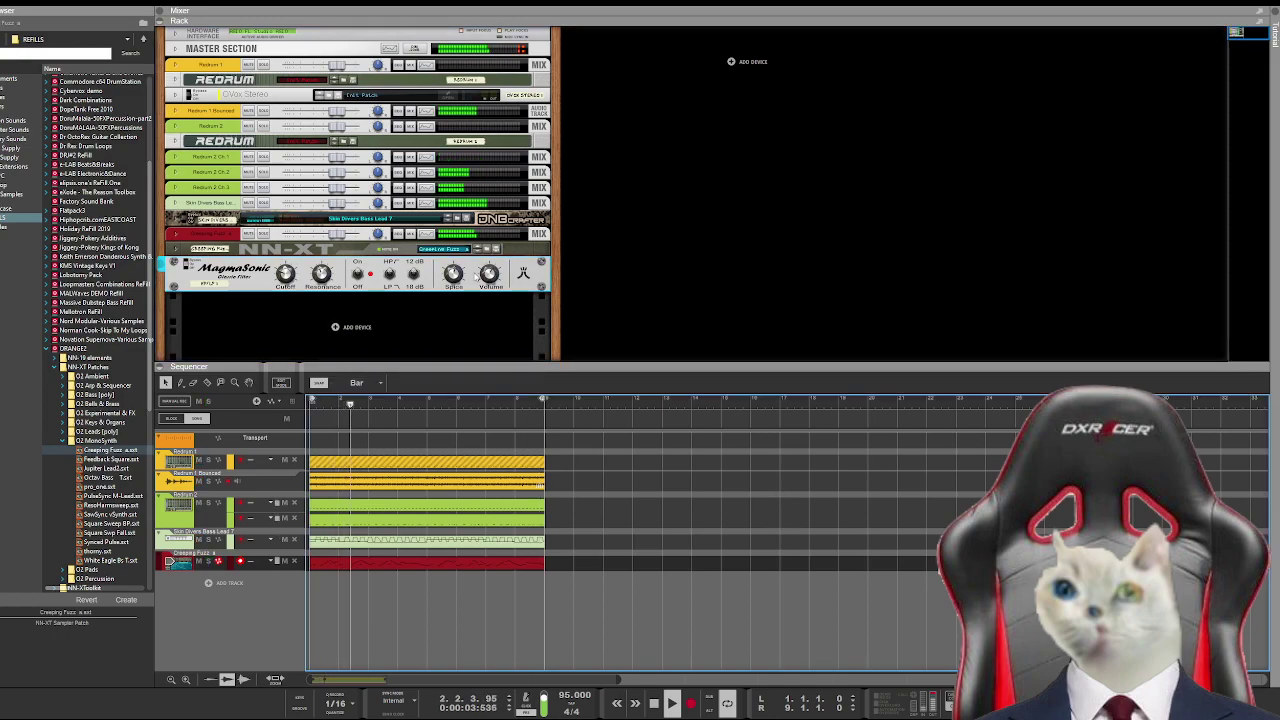
{"action": "left_click", "coordinate": [476, 275]}
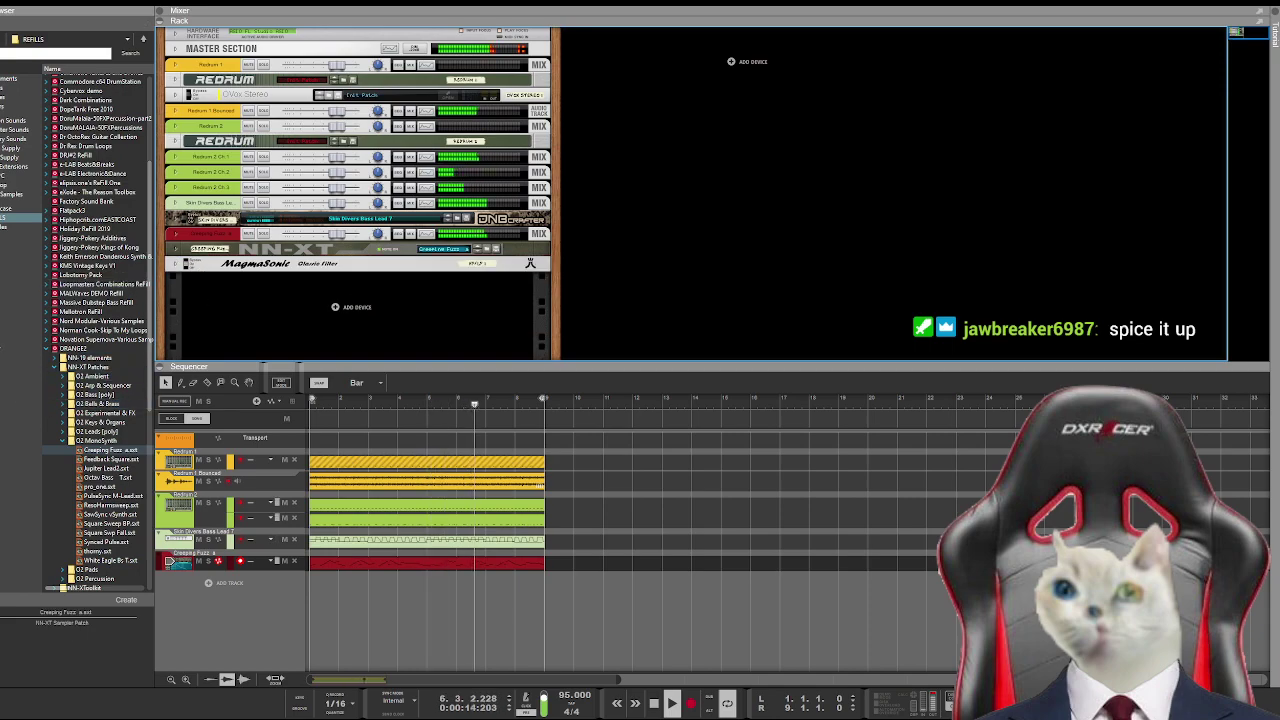
{"action": "left_click", "coordinate": [57, 369]}
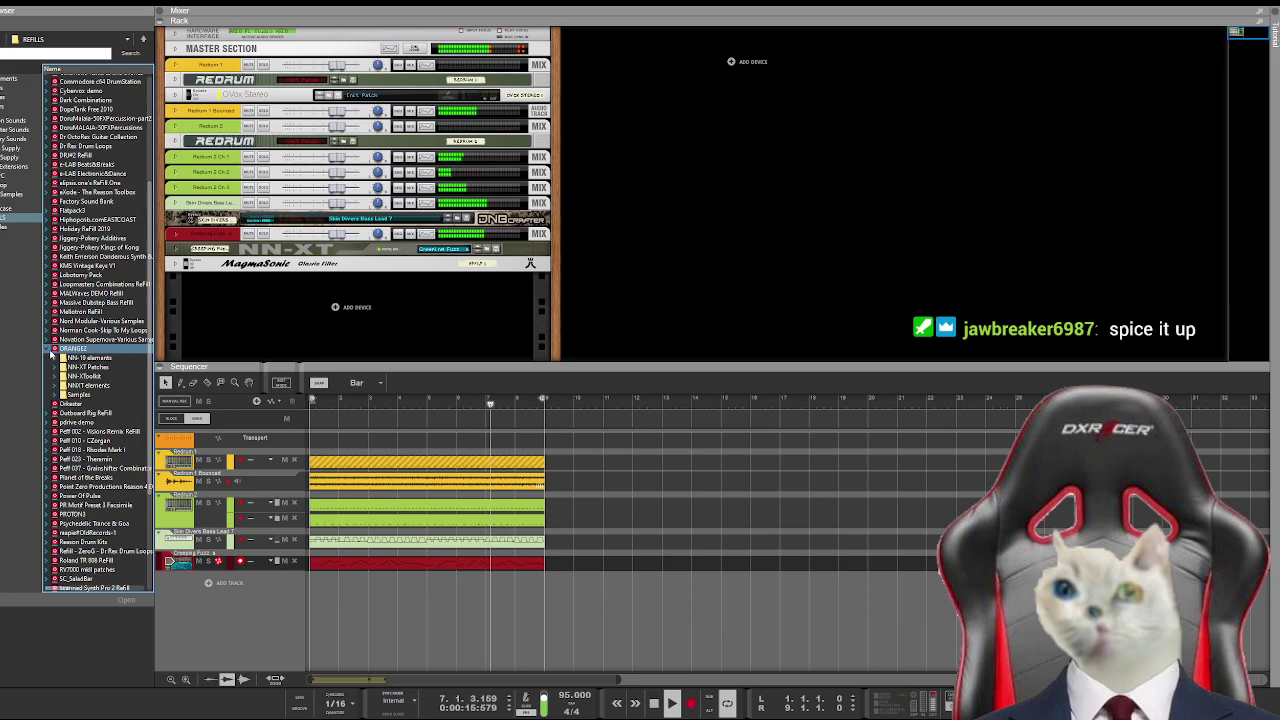
{"action": "left_click", "coordinate": [52, 350]}
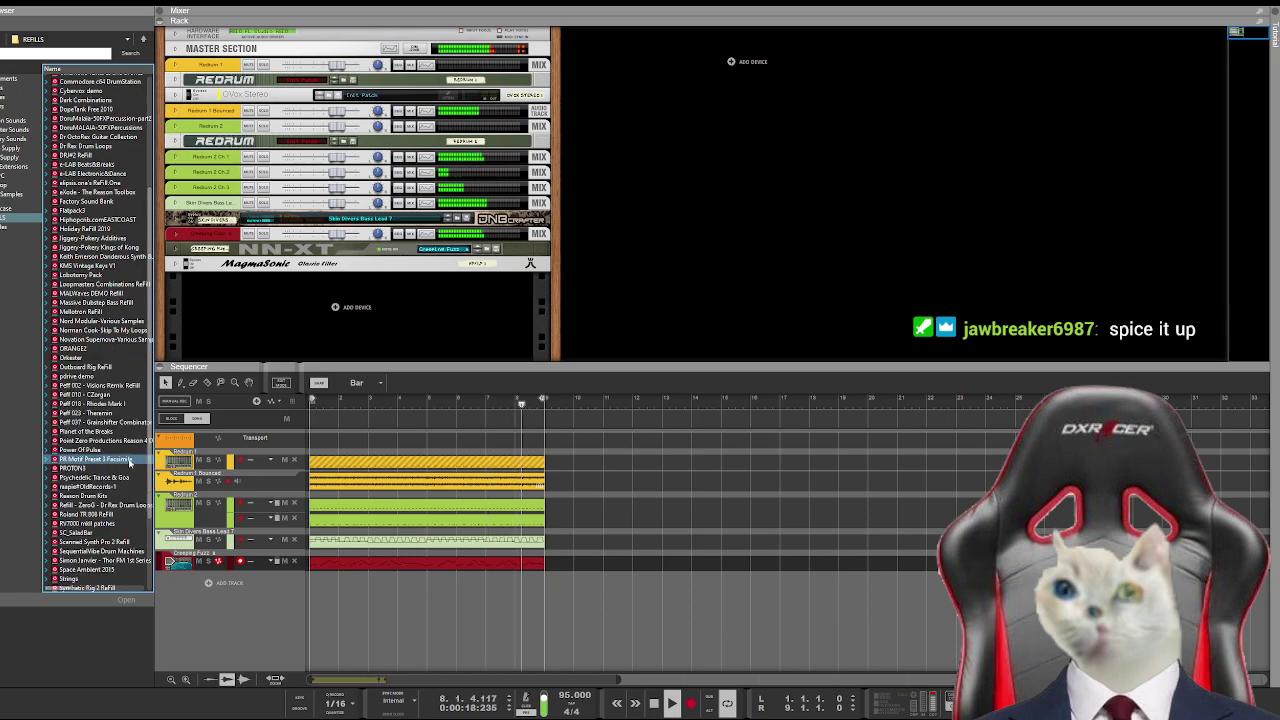
Step: Compare the loop with Creeping Fuzz muted and unmuted while the Skin Divers Bass Lead track is selected
{"action": "left_click", "coordinate": [197, 563]}
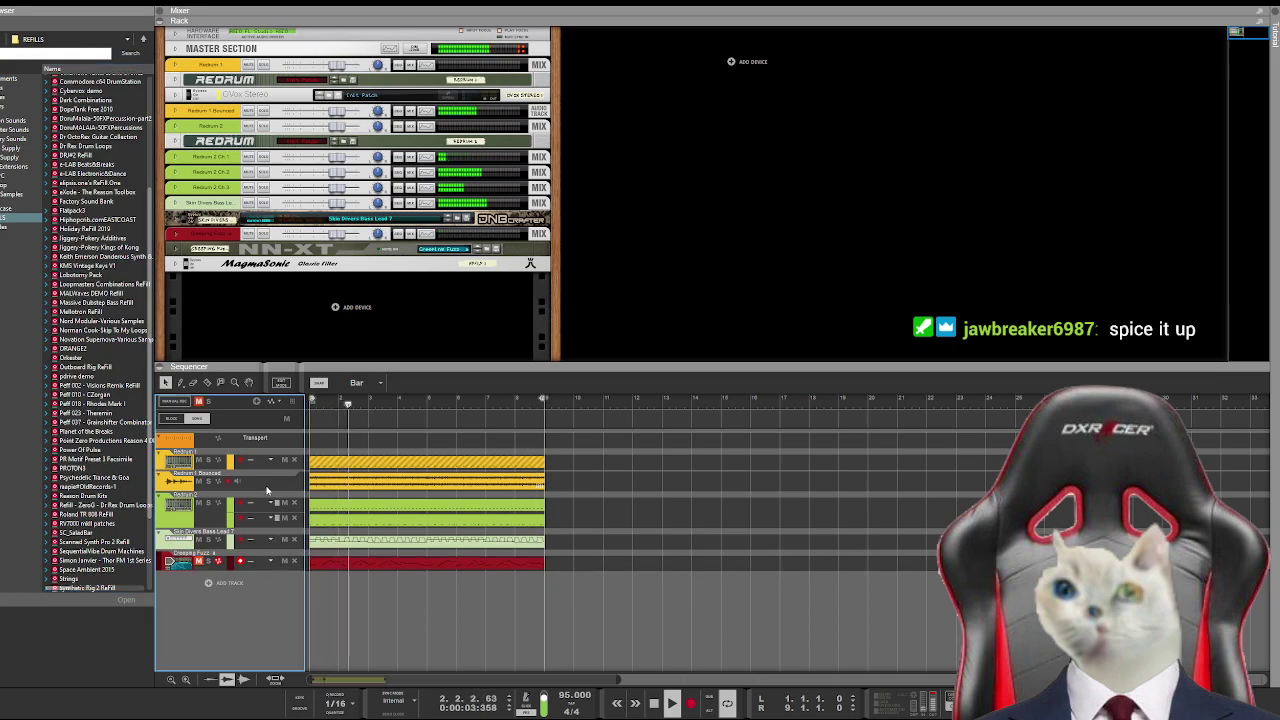
{"action": "left_click", "coordinate": [250, 539]}
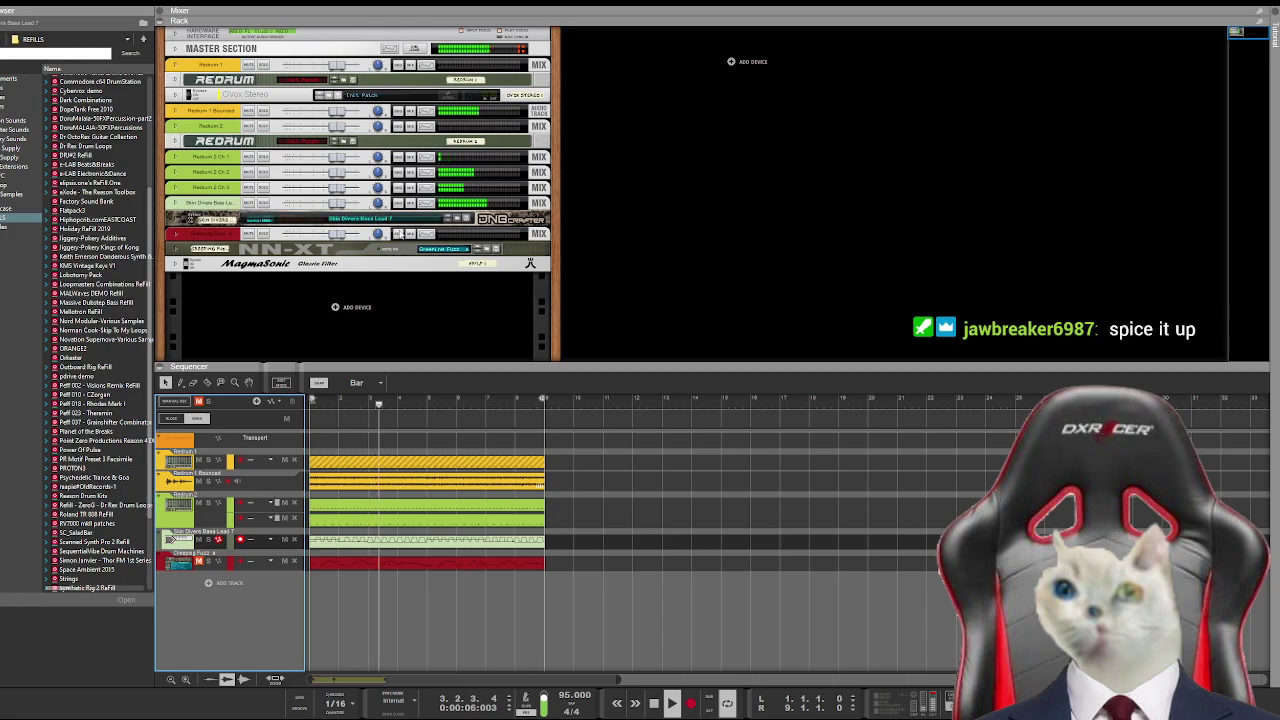
{"action": "left_click", "coordinate": [424, 207]}
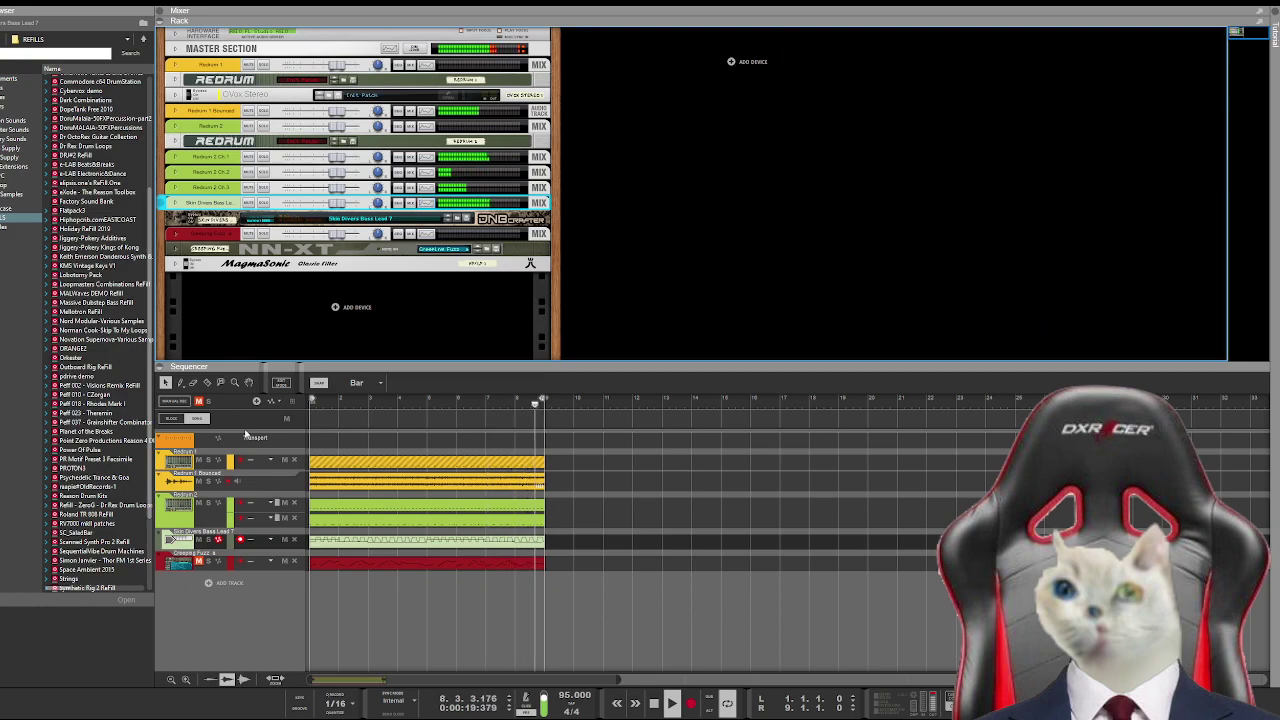
{"action": "left_click", "coordinate": [711, 251]}
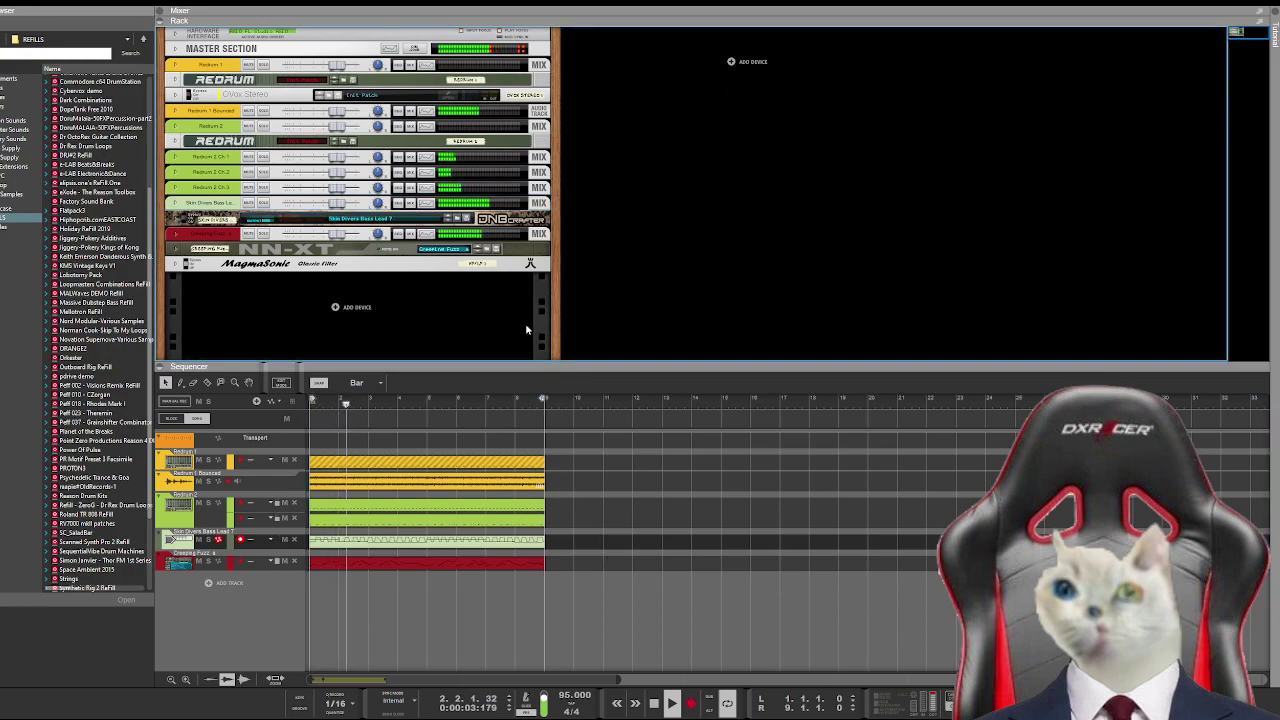
Step: Check the MagmaSonic filter's controls on the Creeping Fuzz channel, fold it again and look further down the ReFill list
{"action": "left_click", "coordinate": [528, 236]}
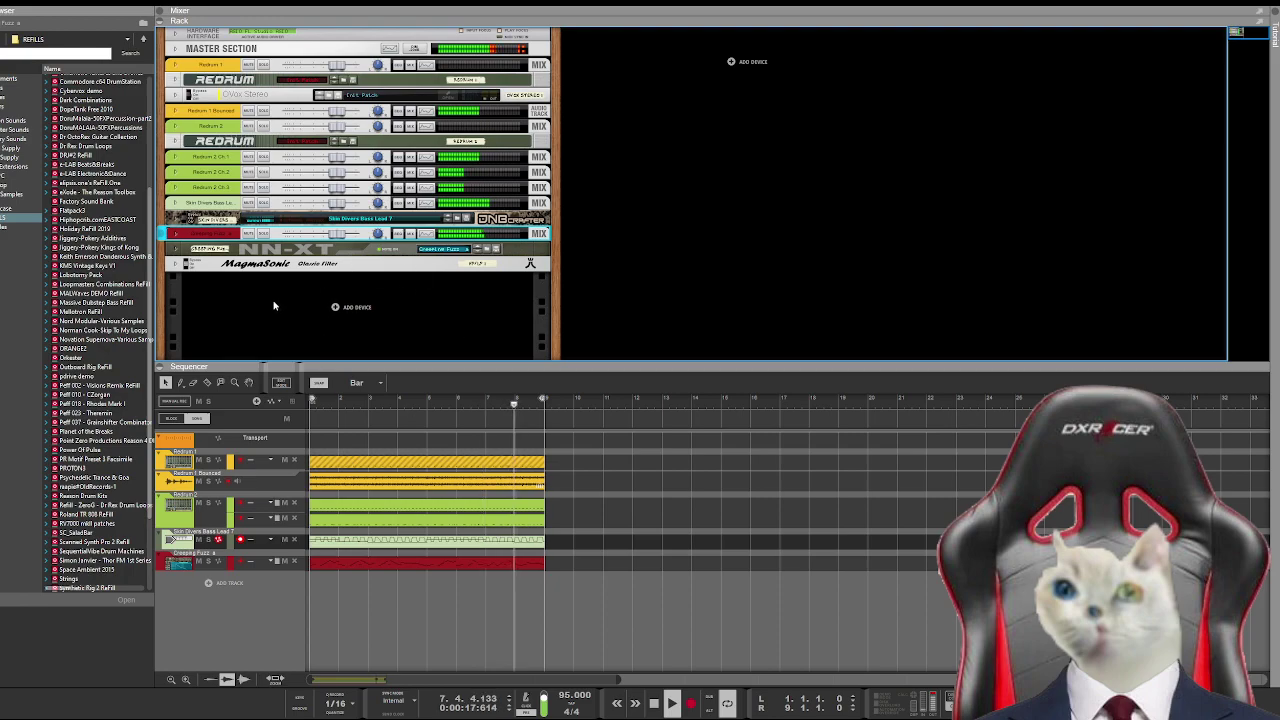
{"action": "left_click", "coordinate": [175, 267]}
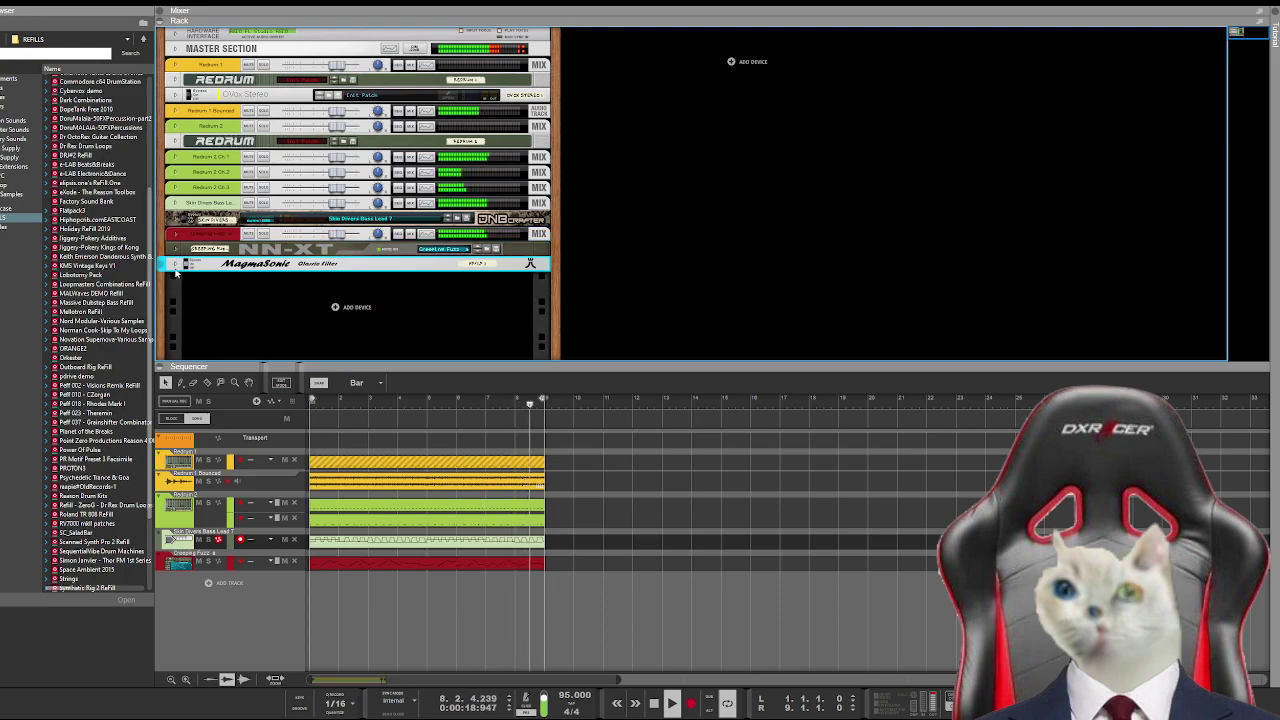
{"action": "left_click", "coordinate": [174, 264]}
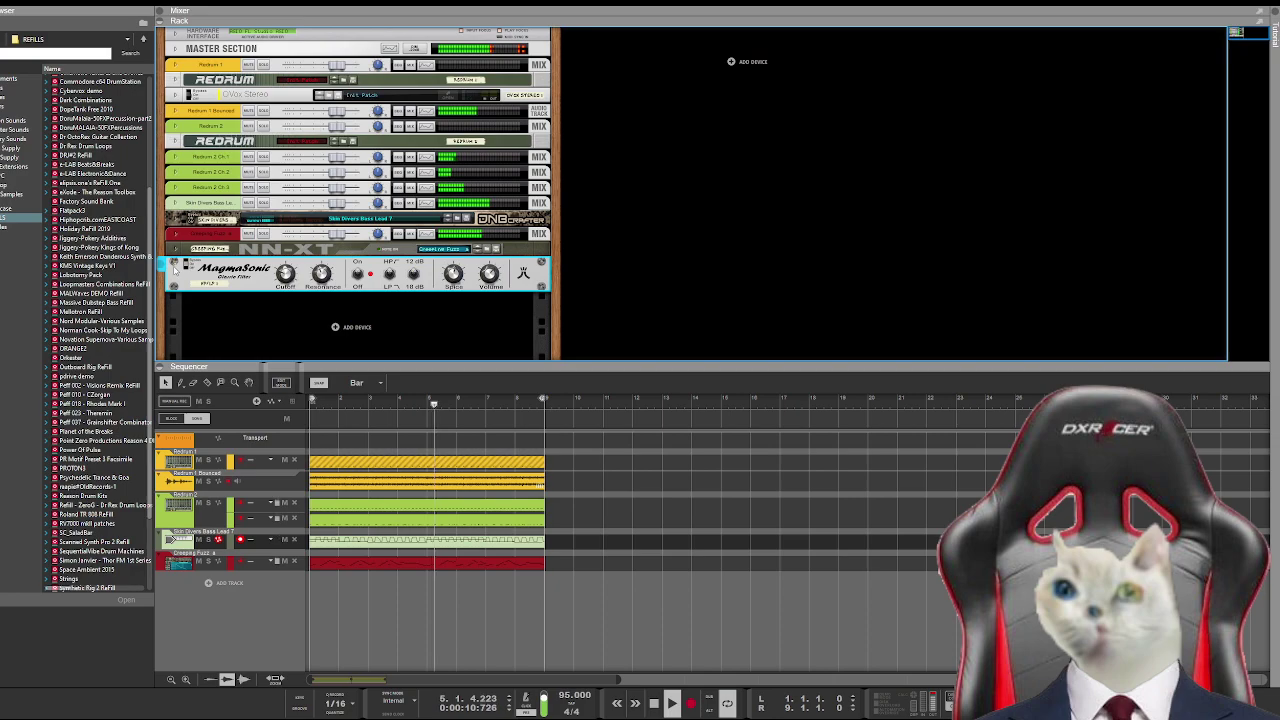
{"action": "left_click", "coordinate": [173, 263]}
{"action": "scroll", "coordinate": [100, 330], "scroll_direction": "down", "scroll_amount": 5}
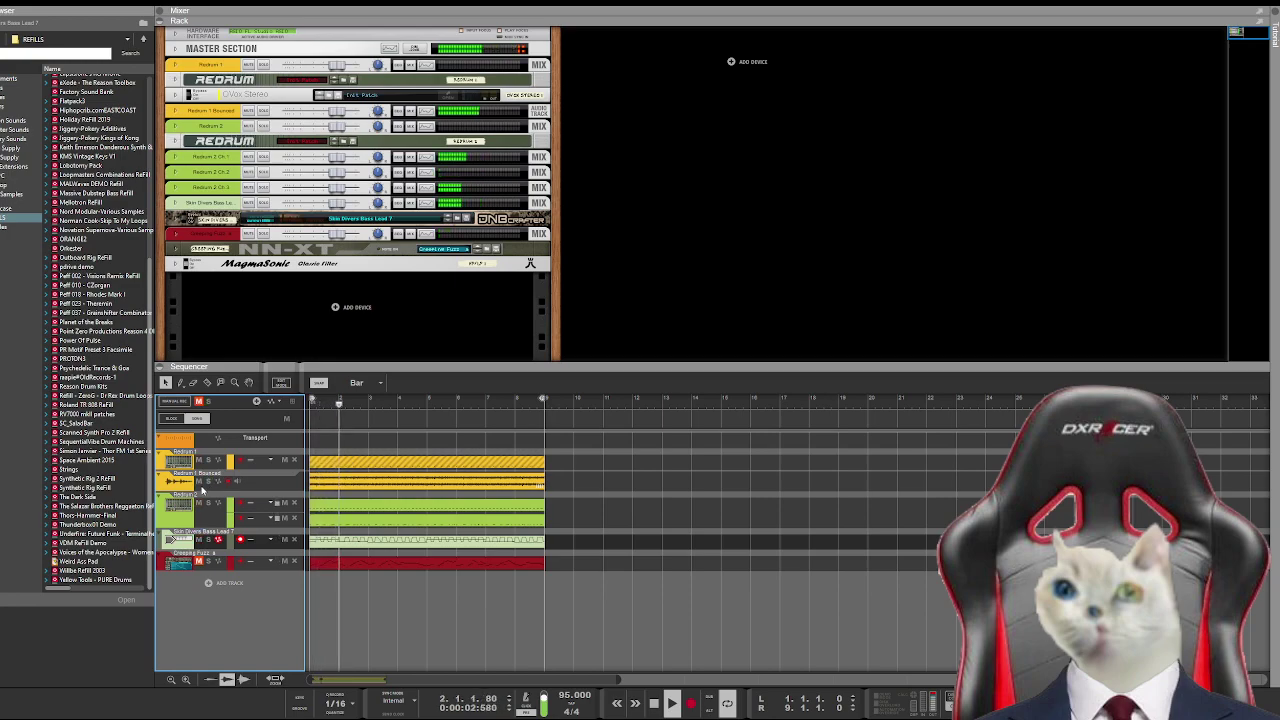
Step: Solo the Redrum 1 Bounced and Skin Divers Bass Lead tracks and show the insert effects area of Redrum 1 Bounced
{"action": "left_click", "coordinate": [200, 483]}
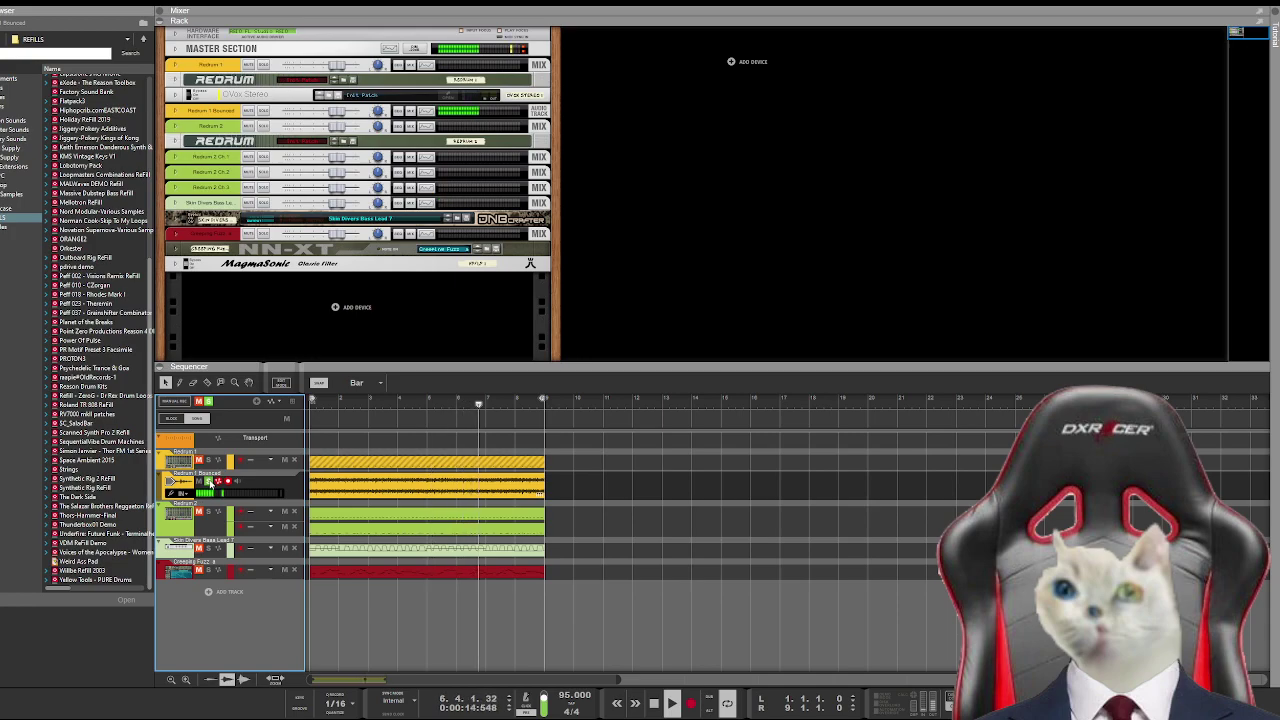
{"action": "left_click", "coordinate": [173, 112]}
{"action": "left_click", "coordinate": [173, 112]}
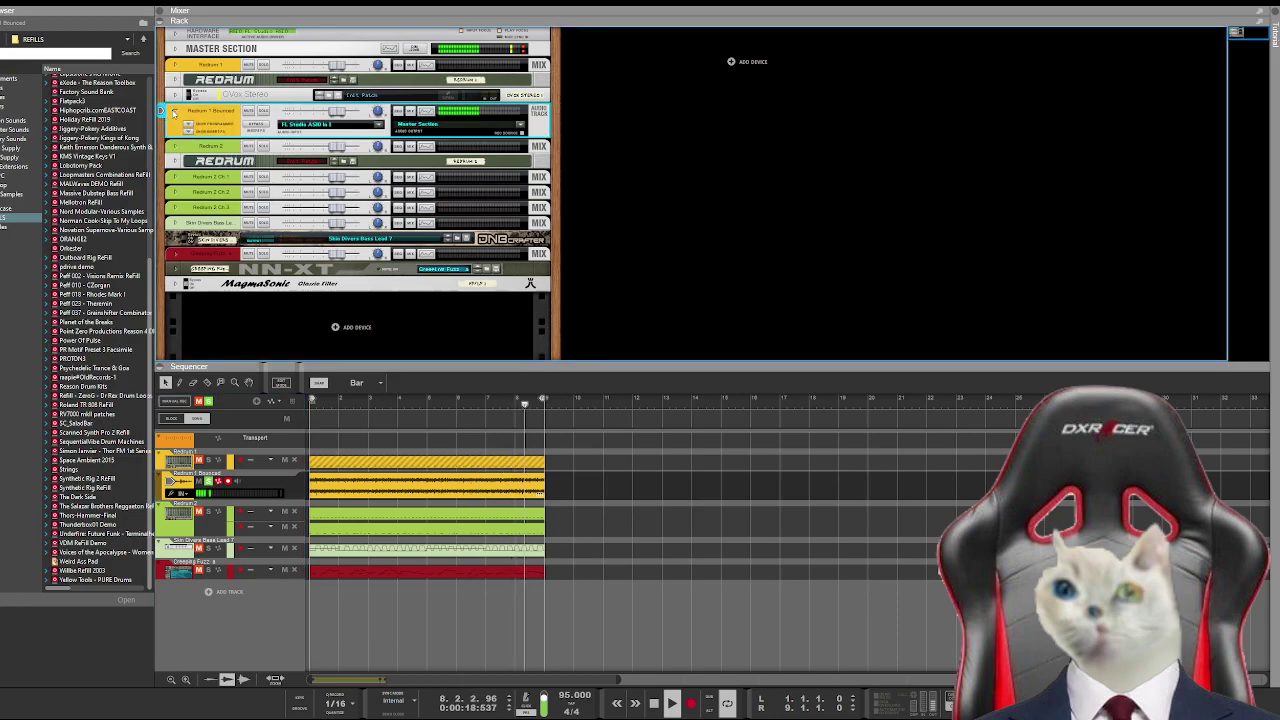
{"action": "left_click", "coordinate": [209, 505]}
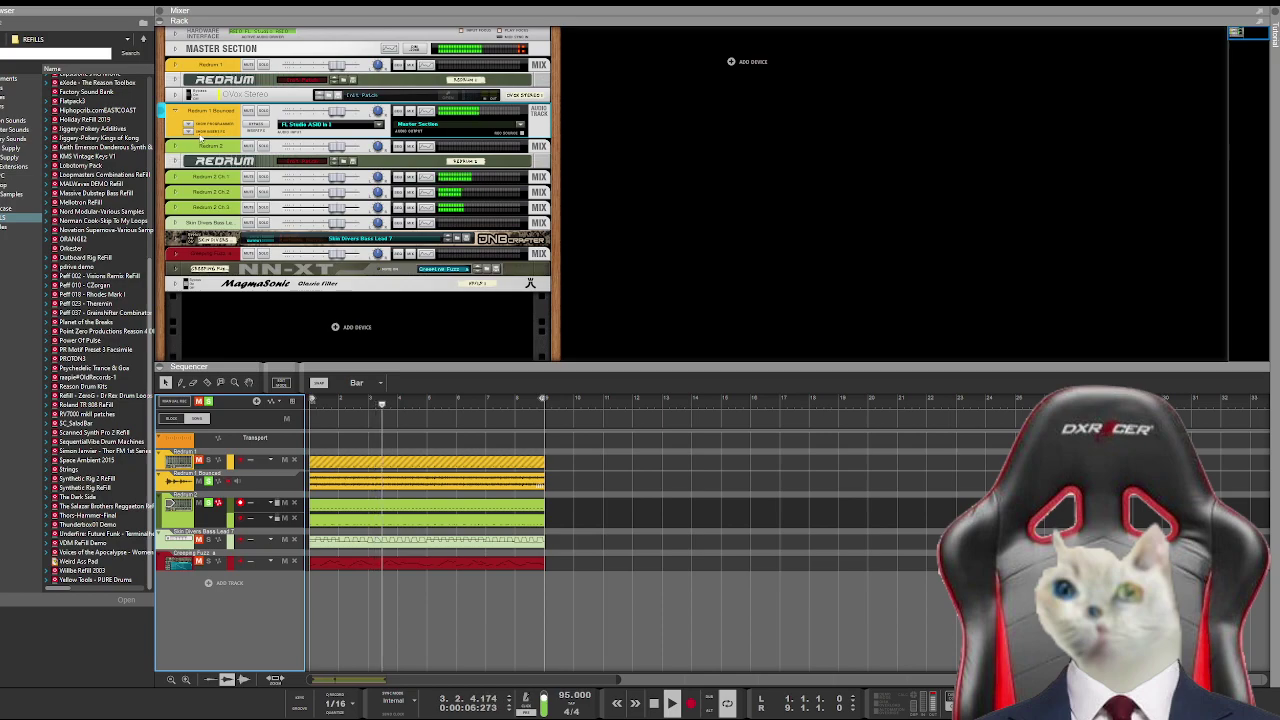
{"action": "left_click", "coordinate": [200, 137]}
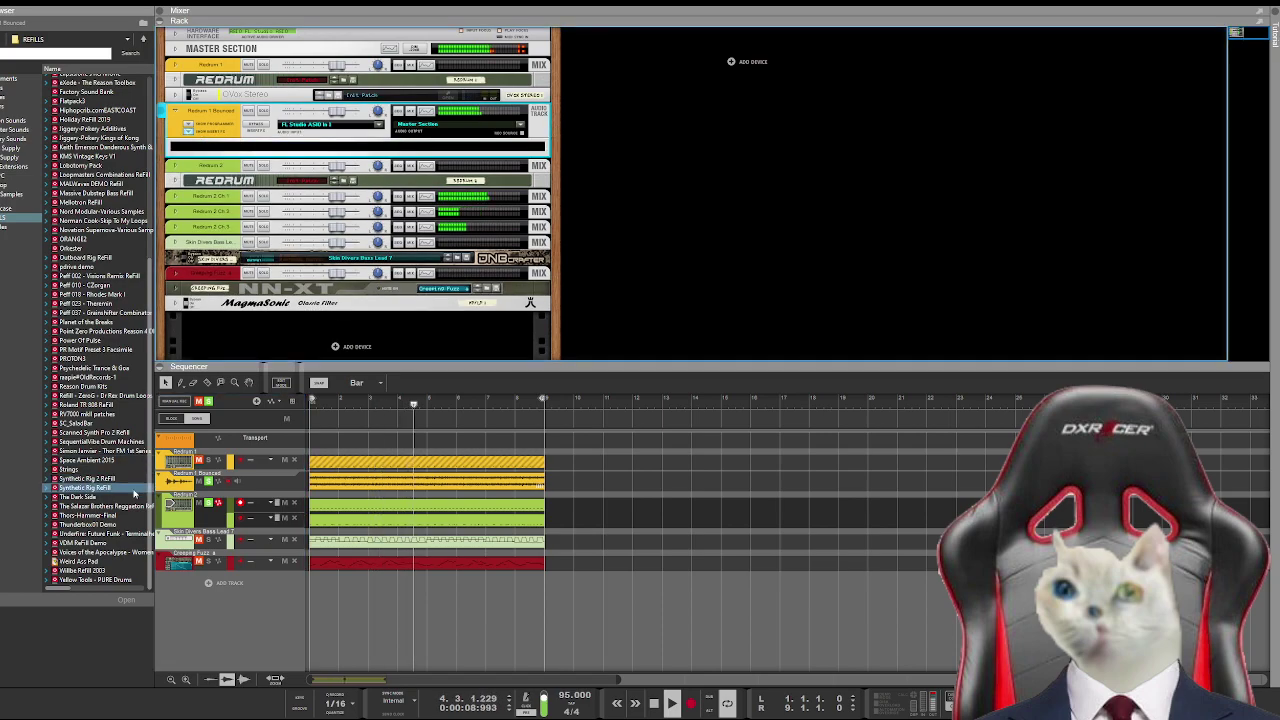
{"action": "left_click", "coordinate": [208, 521]}
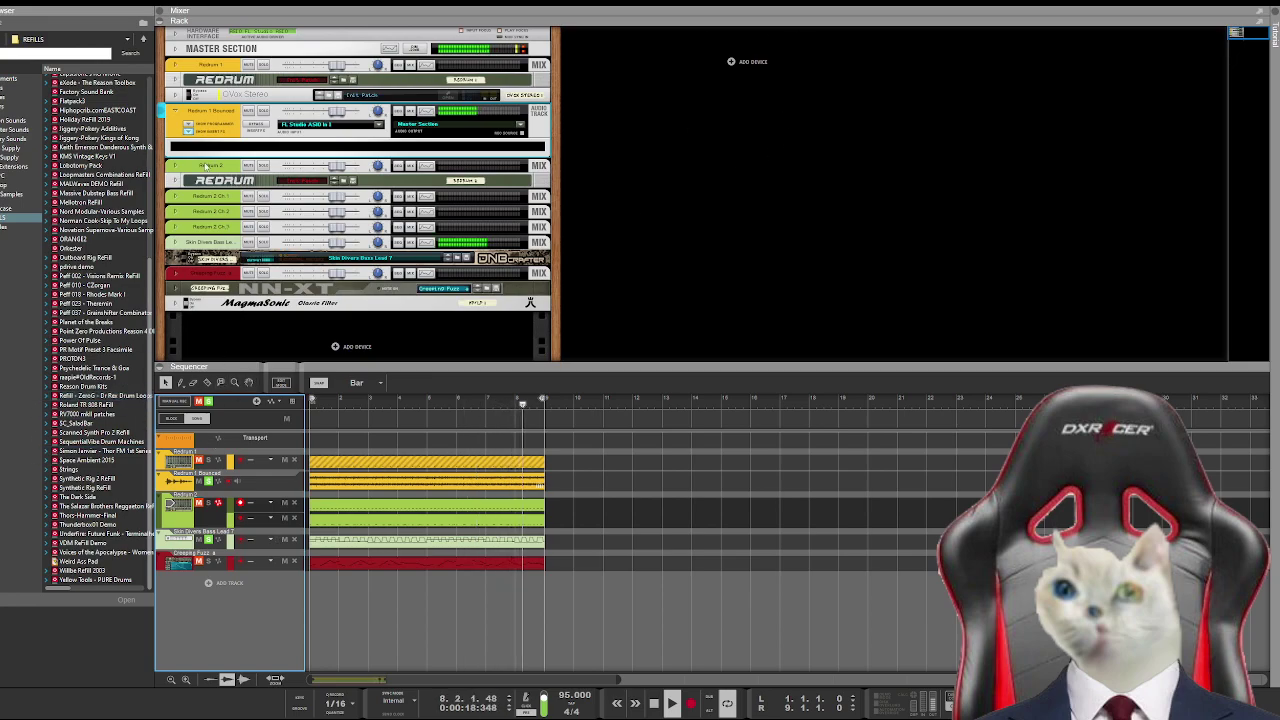
Step: Try a Quartet chorus ensemble as an insert on Redrum 1 Bounced, undo it and insert a Sweeper modulation effect instead
{"action": "left_click", "coordinate": [478, 357]}
{"action": "key", "text": "Home"}
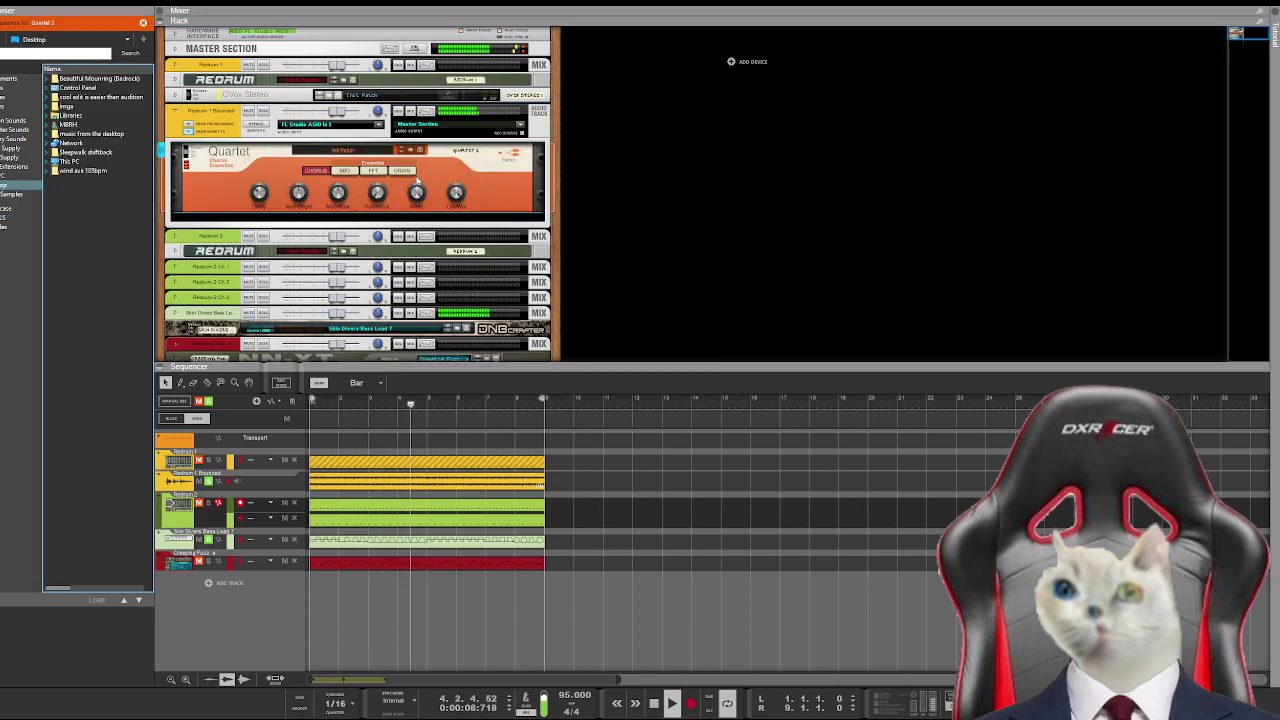
{"action": "key", "text": "ctrl+z"}
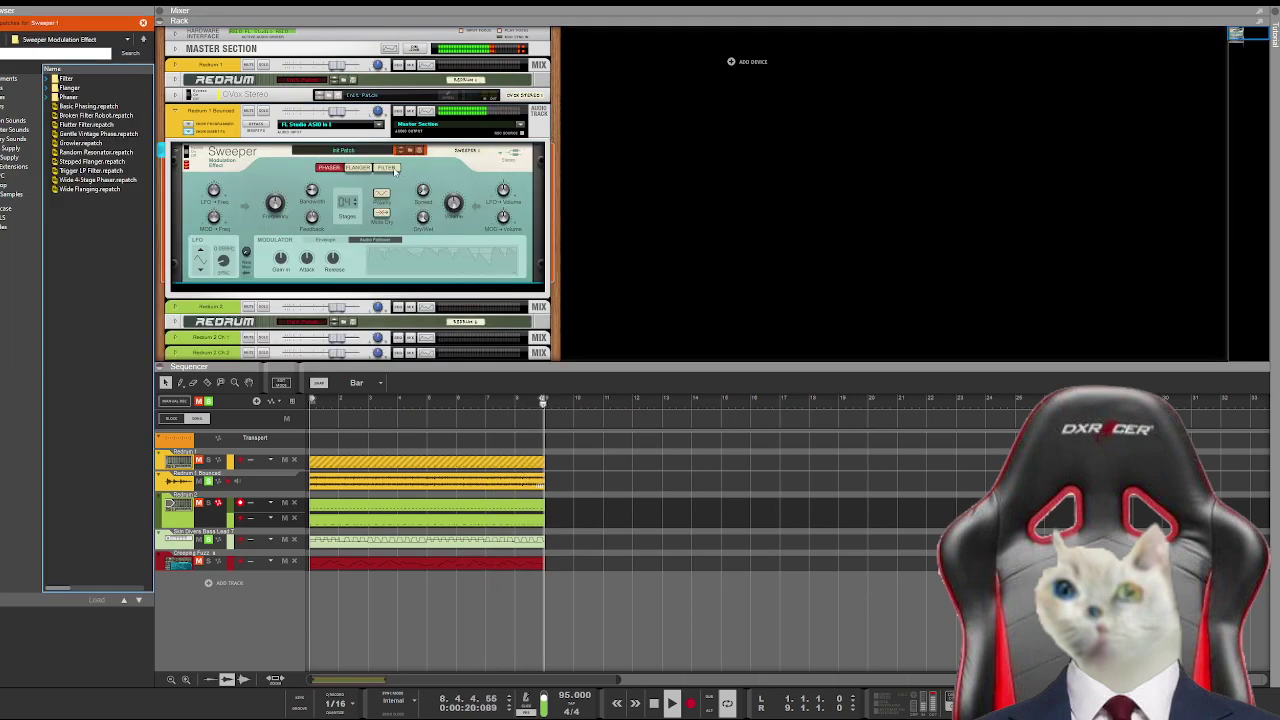
Step: Audition Sweeper patches including Broken Filter Robot, Growler, Random Resonator and Stepped Flanger, and load Wide Flanging
{"action": "left_click", "coordinate": [95, 115]}
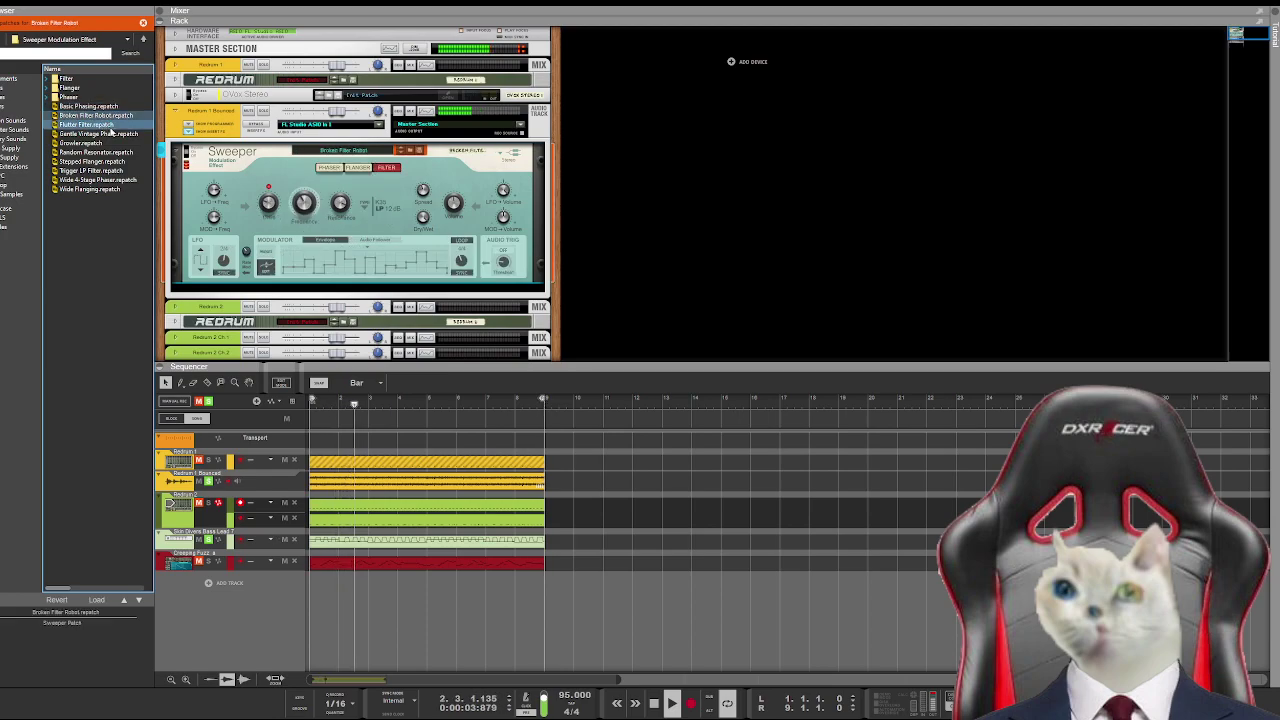
{"action": "left_click", "coordinate": [88, 143]}
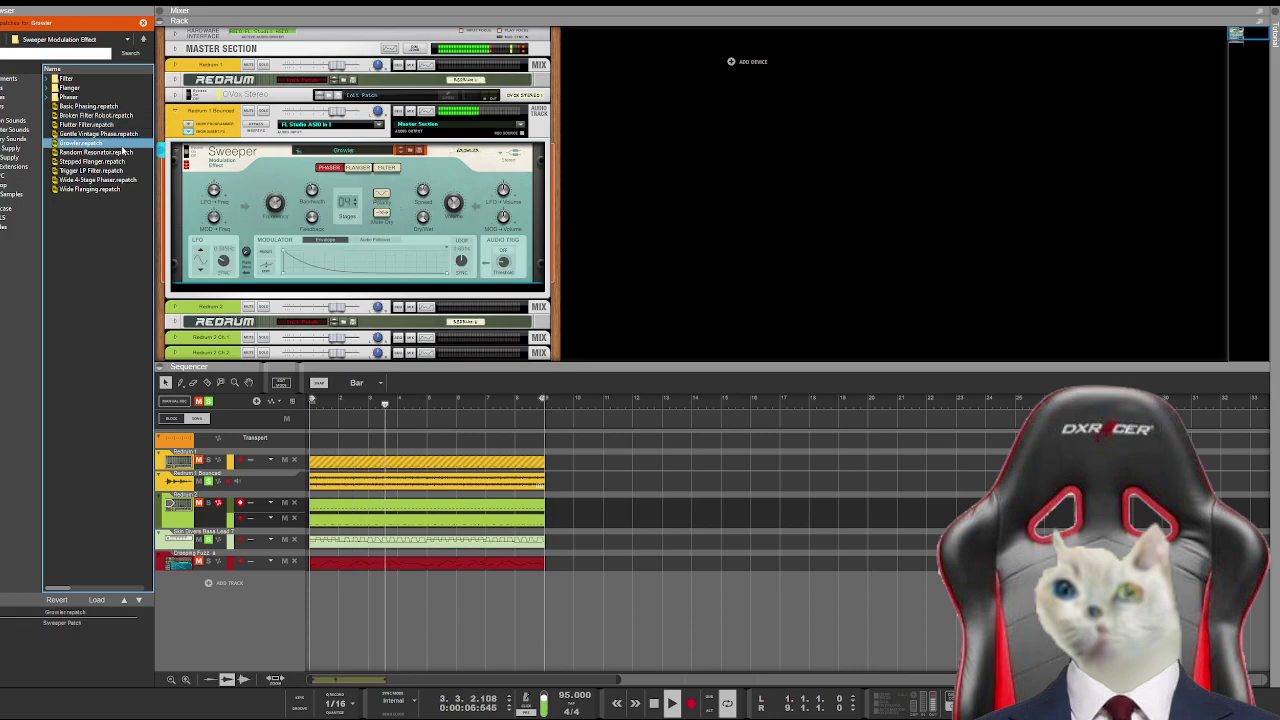
{"action": "left_click", "coordinate": [138, 156]}
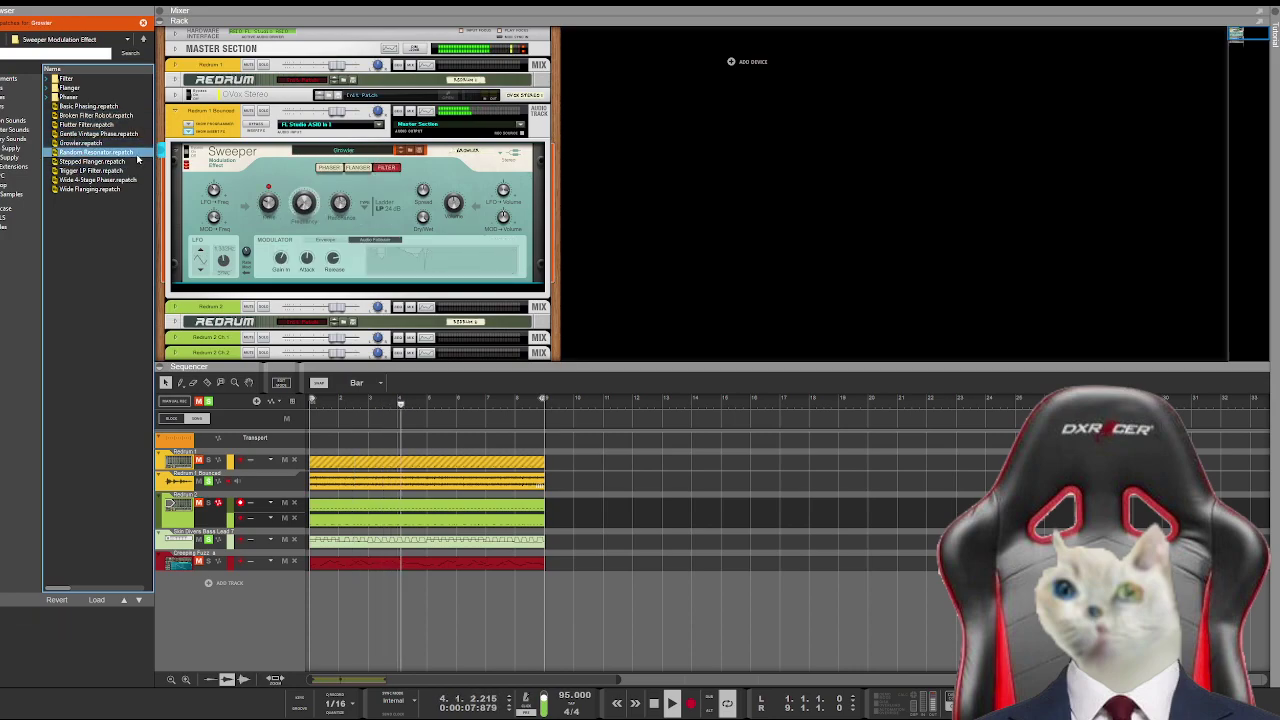
{"action": "left_click", "coordinate": [138, 161]}
{"action": "left_click", "coordinate": [138, 179]}
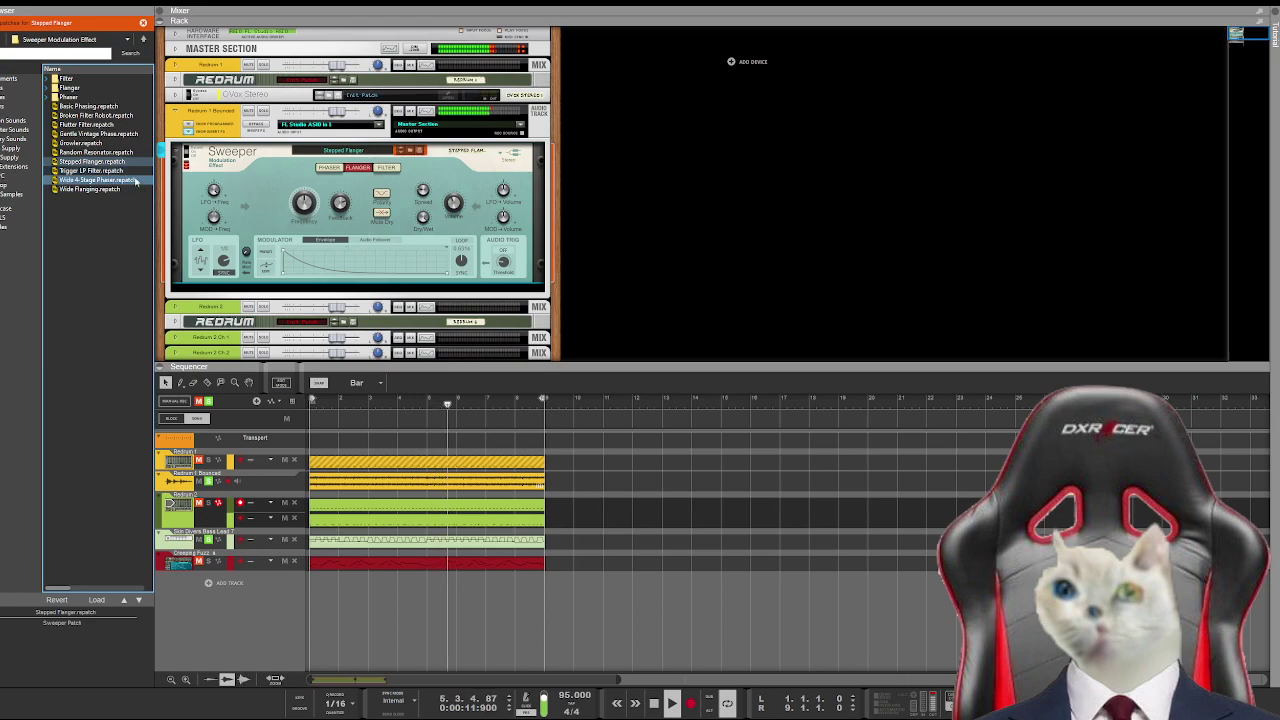
{"action": "left_click", "coordinate": [125, 188]}
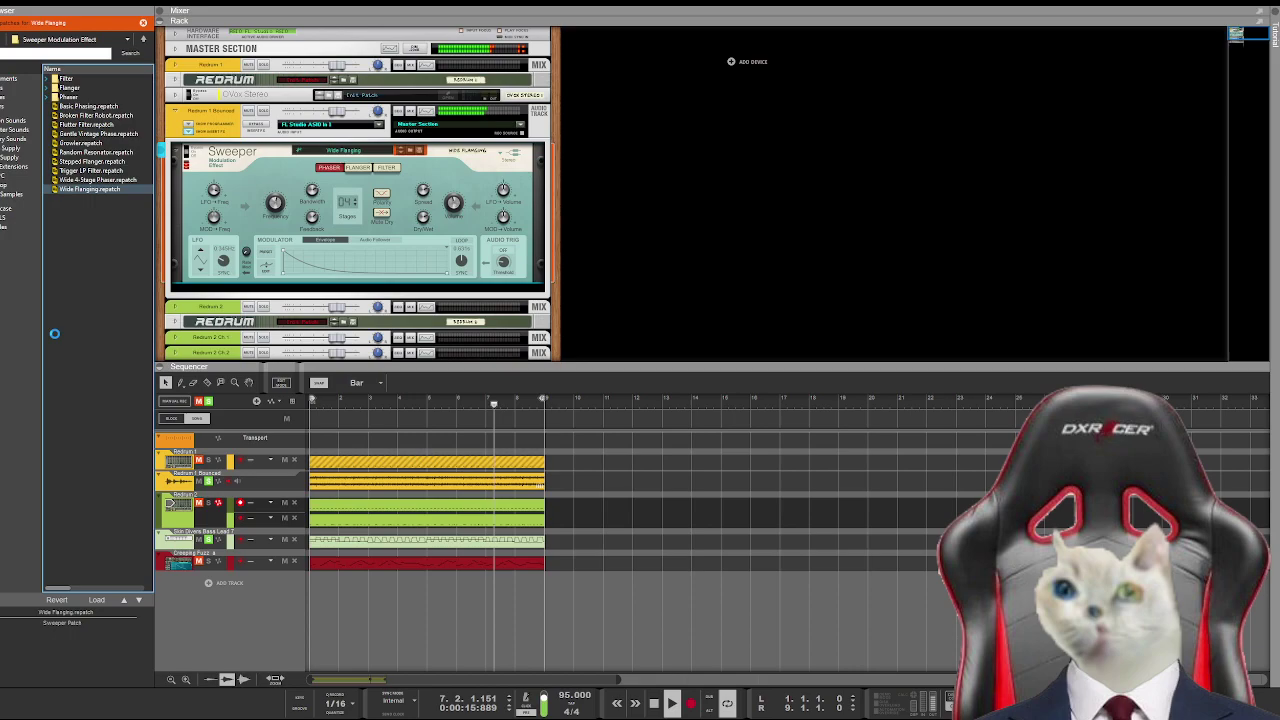
Step: Audition the Sweeper's Filter patches, including Band-pass Background, Bubbly Stereo Filter, Flutter Filter, High Pass Destruction and Keep the Quarter Note
{"action": "left_click", "coordinate": [47, 78]}
{"action": "left_click", "coordinate": [125, 97]}
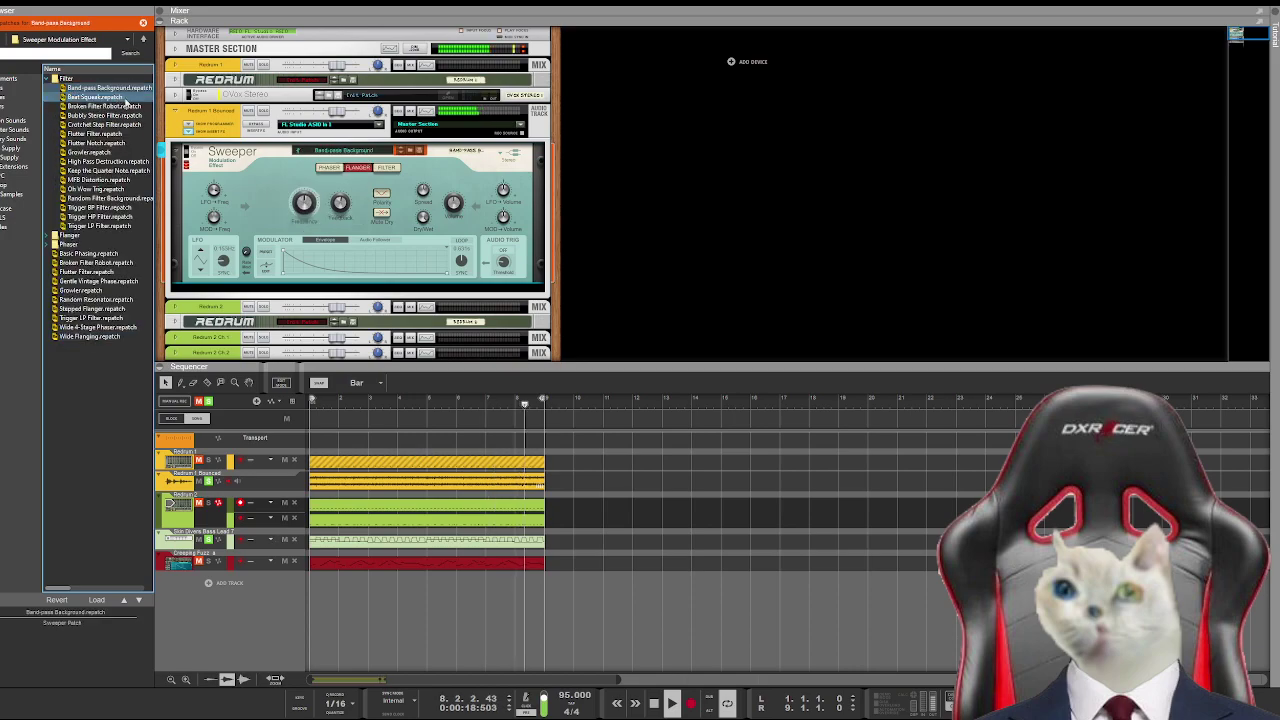
{"action": "left_click", "coordinate": [139, 116]}
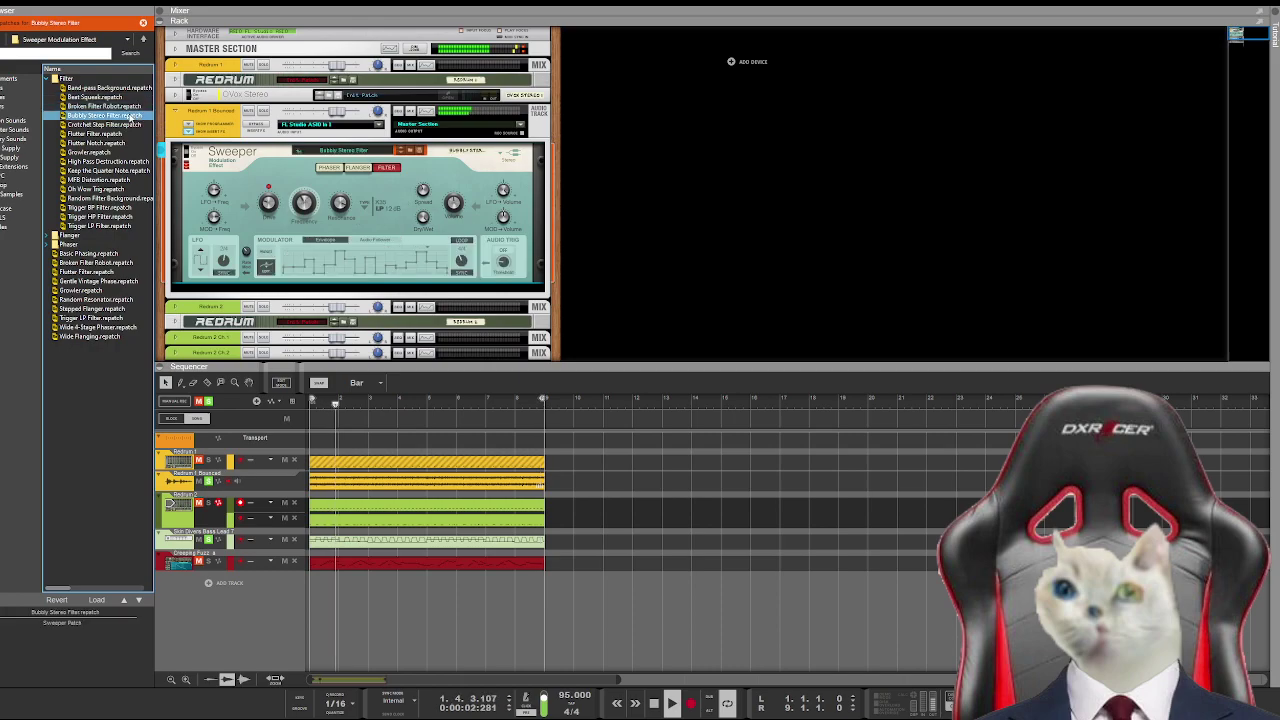
{"action": "left_click", "coordinate": [129, 135]}
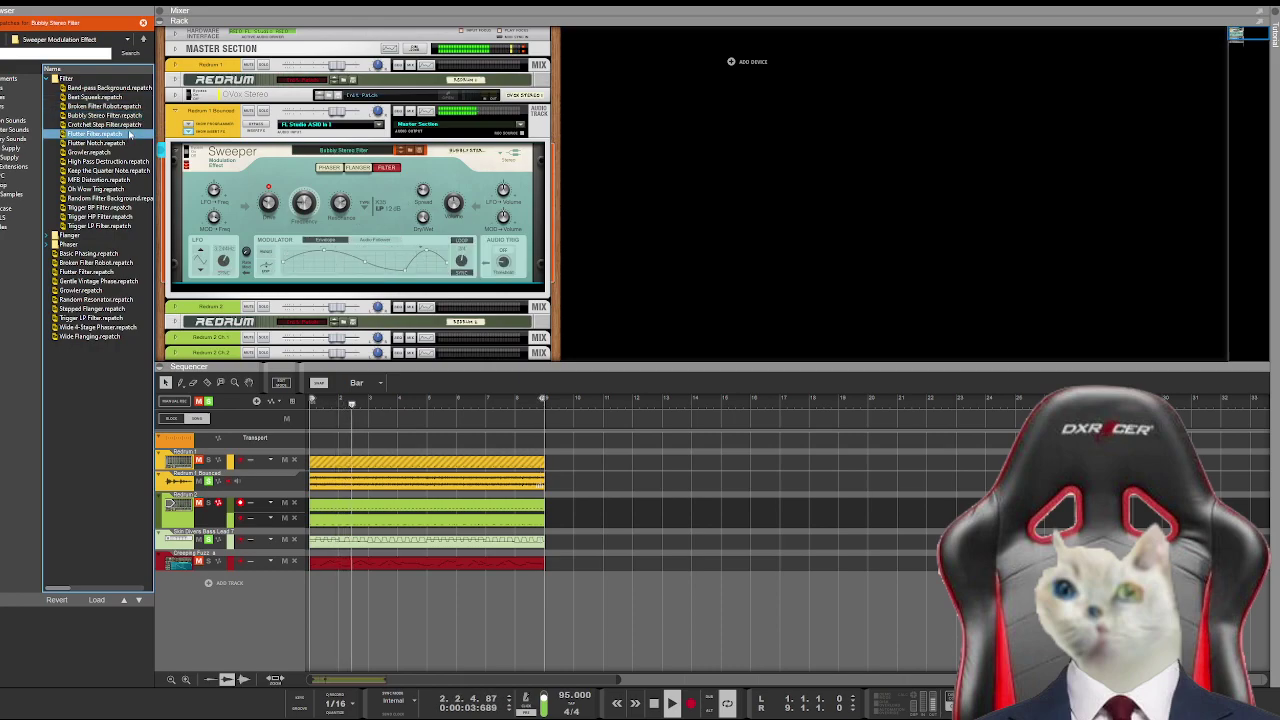
{"action": "left_click", "coordinate": [118, 143]}
{"action": "left_click", "coordinate": [121, 161]}
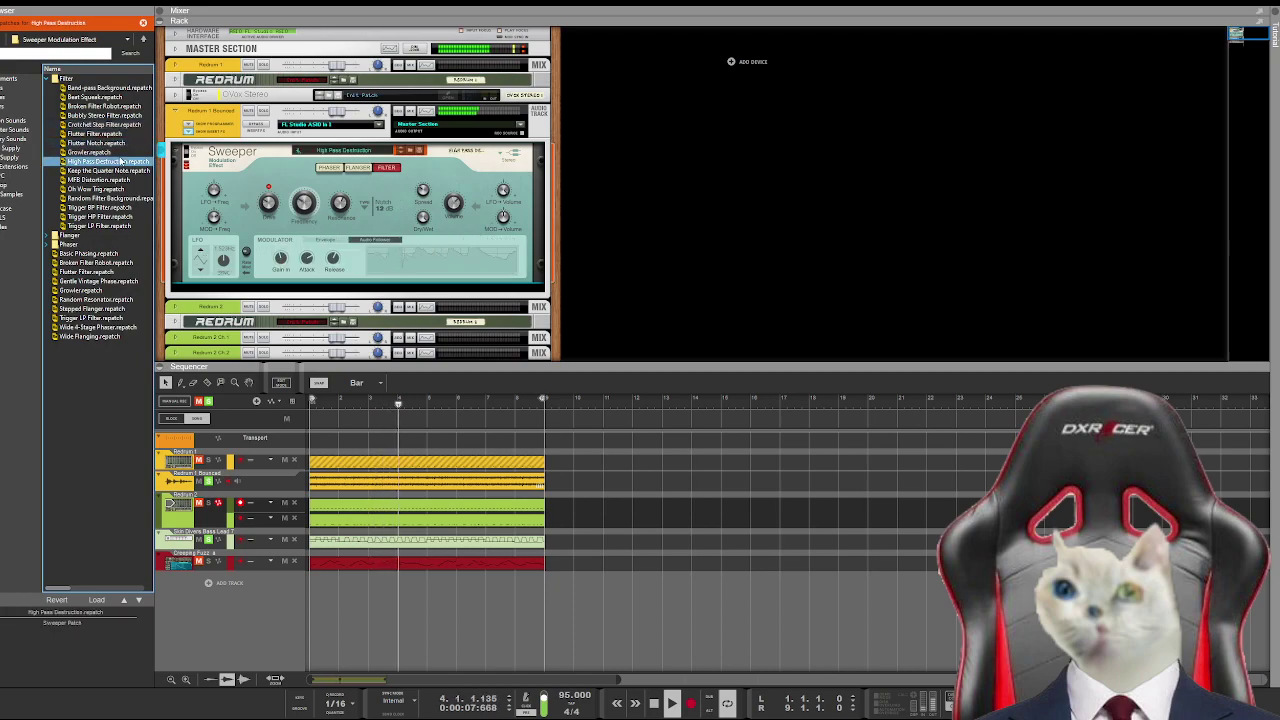
{"action": "left_click", "coordinate": [120, 170]}
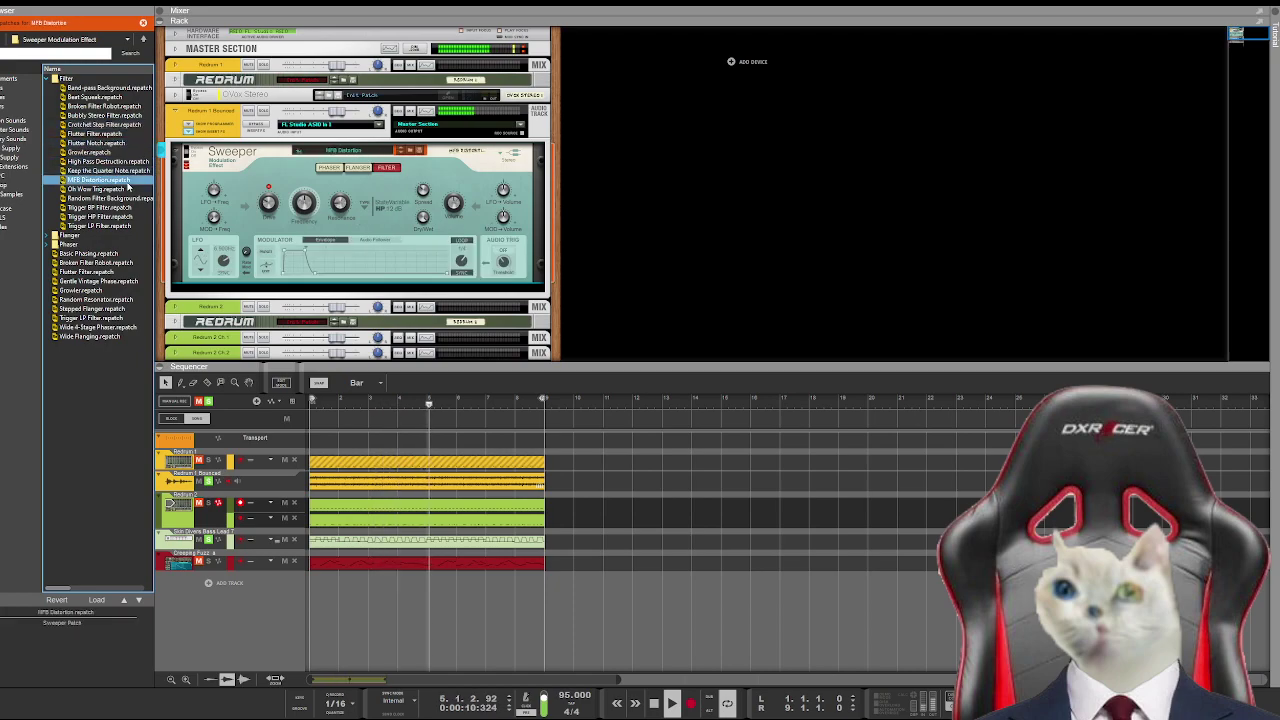
Step: Audition the MFB Distortion, Oh Wow Trig, Trigger BP Filter and Trigger LP Filter patches on the Sweeper, and load Trigger HP Filter
{"action": "left_click", "coordinate": [125, 179]}
{"action": "key", "text": "Down"}
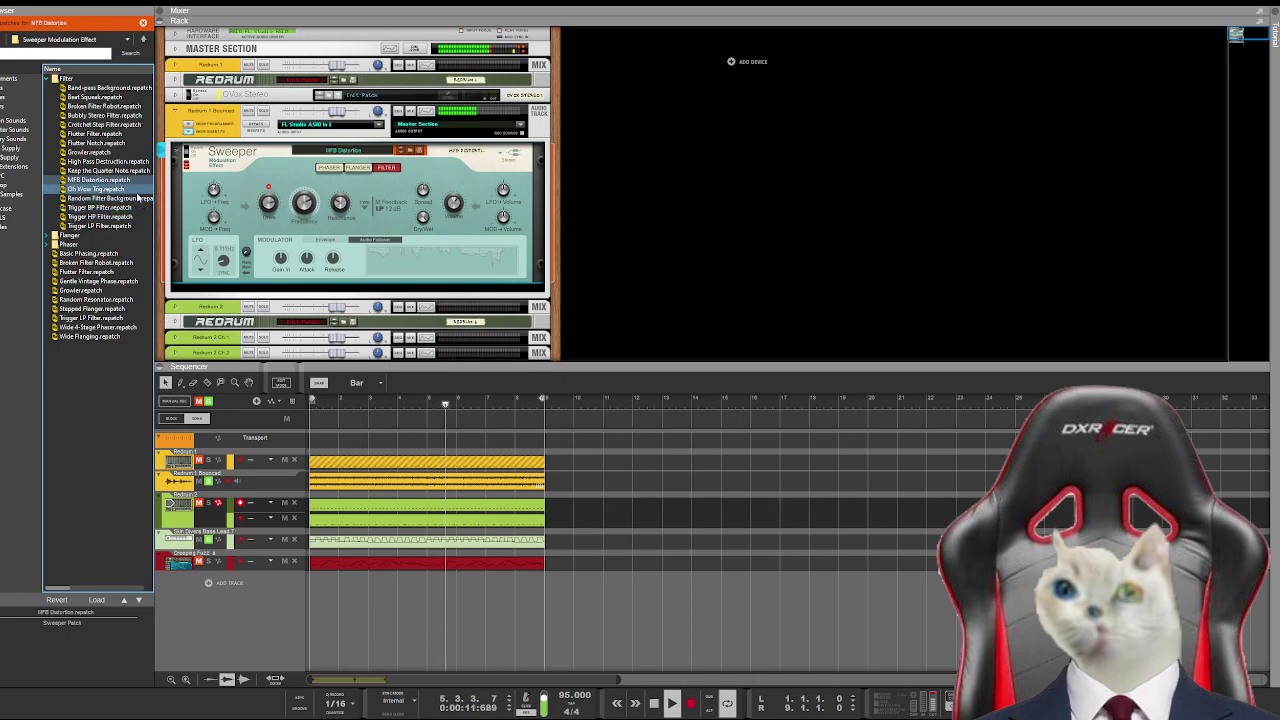
{"action": "key", "text": "Down"}
{"action": "key", "text": "Down"}
{"action": "key", "text": "Down"}
{"action": "key", "text": "Down"}
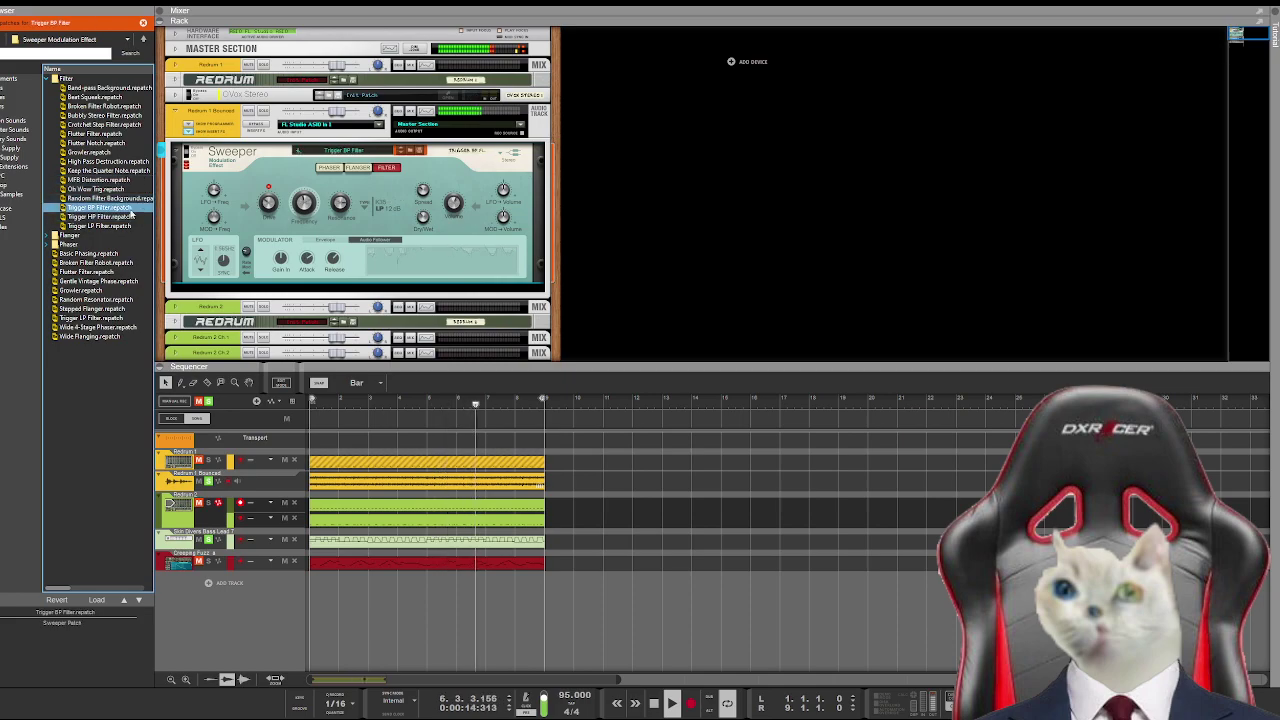
{"action": "left_click", "coordinate": [138, 217]}
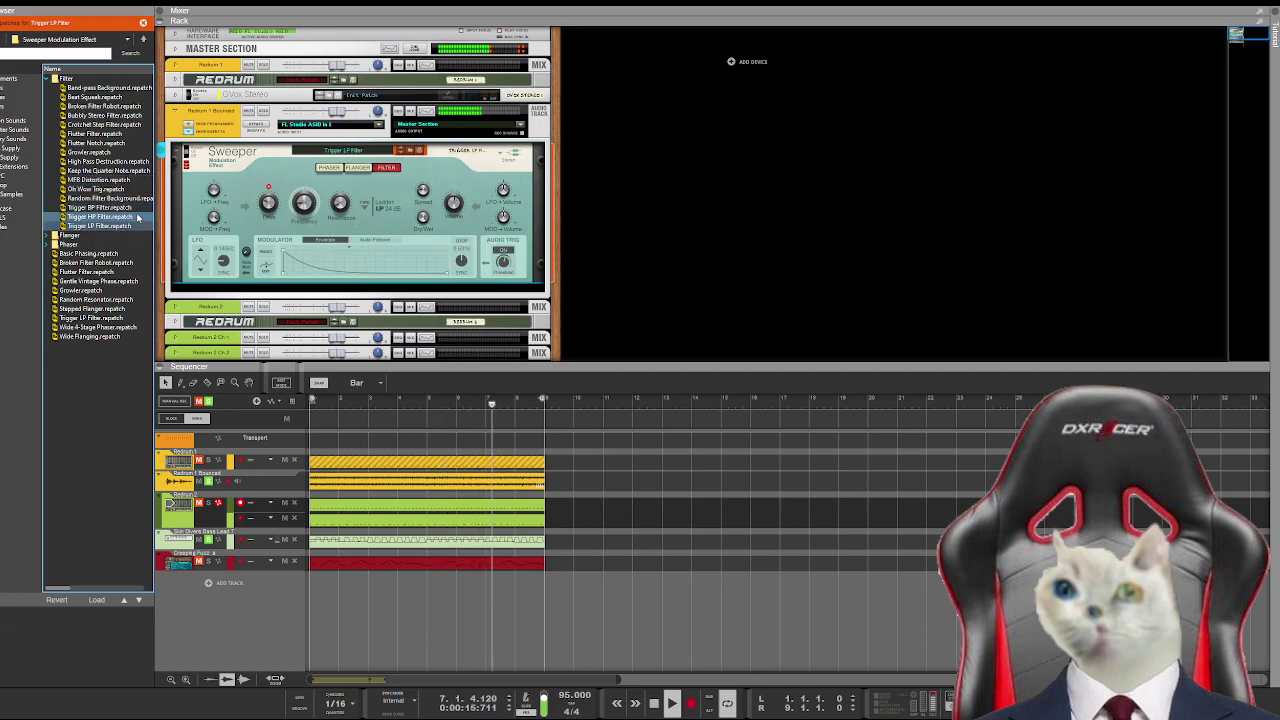
{"action": "left_click", "coordinate": [138, 217]}
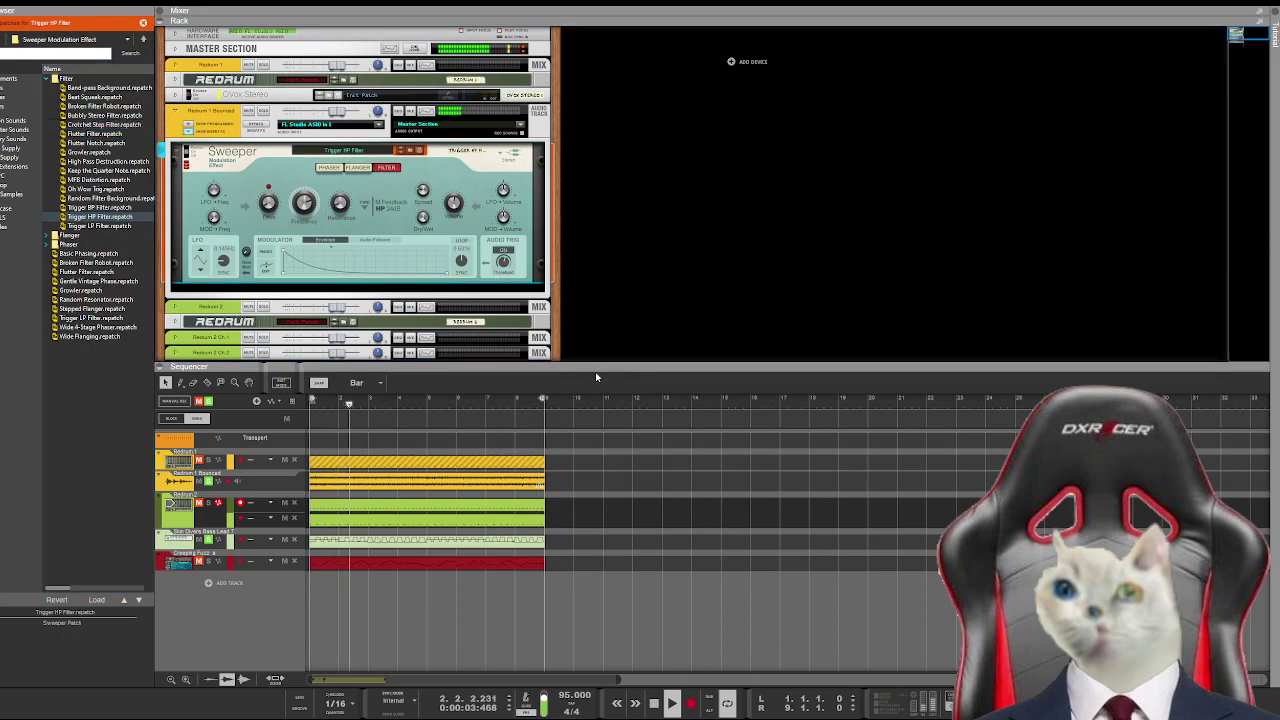
Step: Replace the patched Sweeper on Redrum 1 Bounced with a fresh Sweeper using its initial patch, and play the loop
{"action": "key", "text": "Escape"}
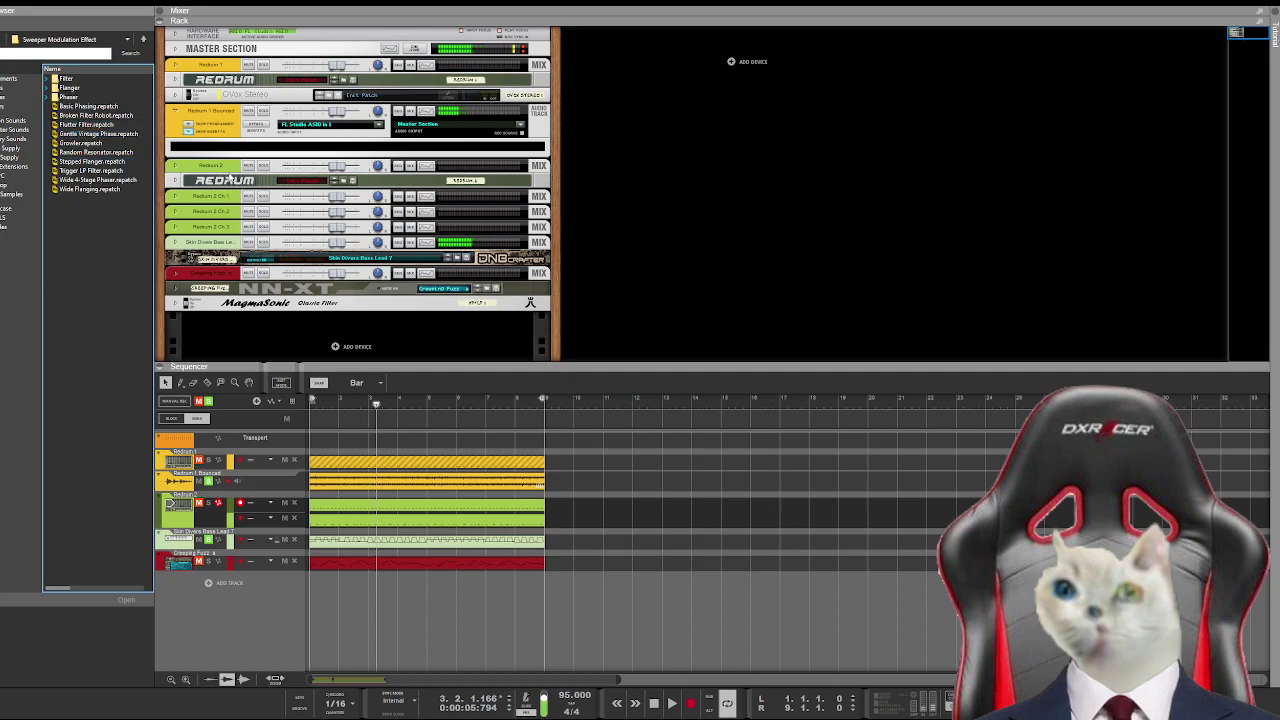
{"action": "left_click", "coordinate": [259, 147]}
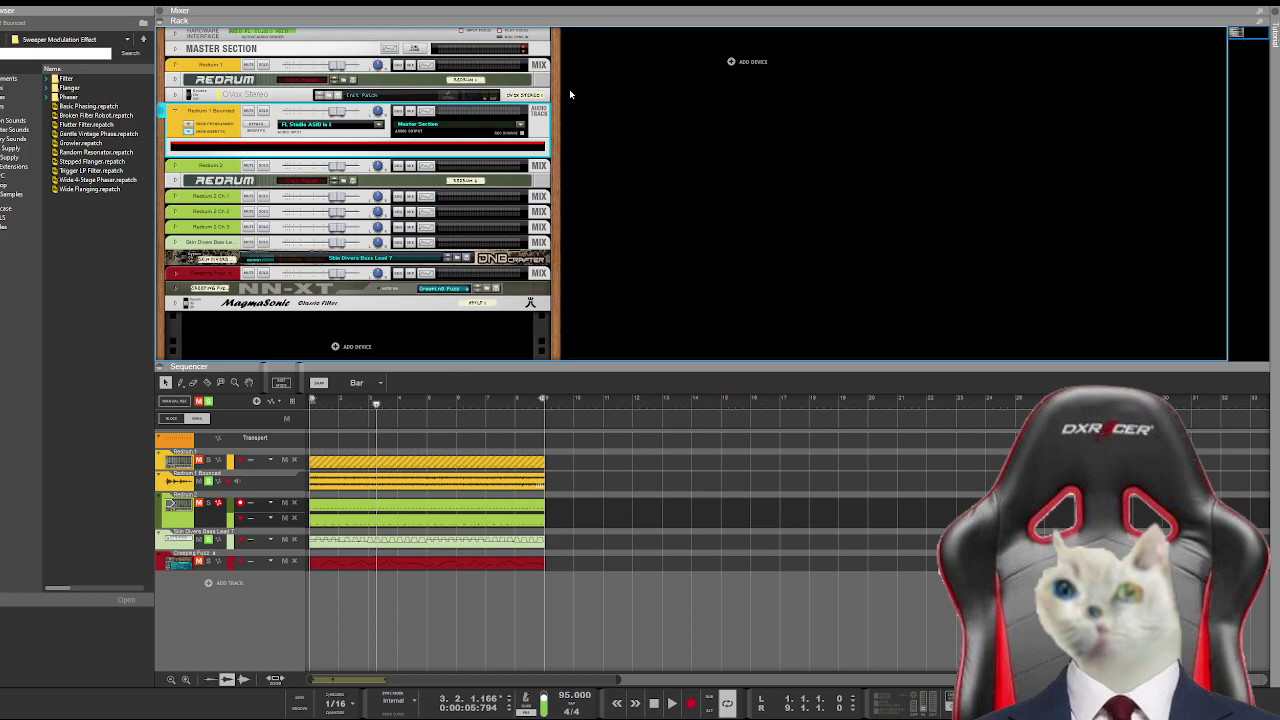
{"action": "key", "text": "Return"}
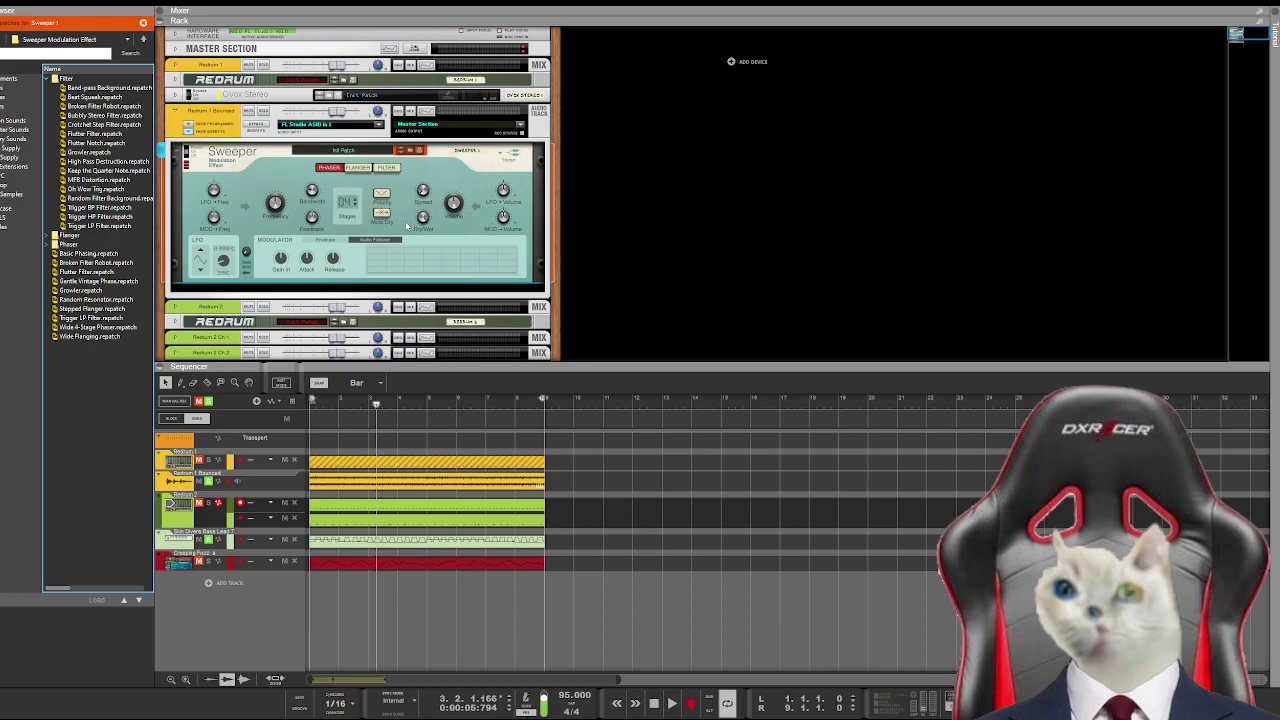
{"action": "key", "text": "space"}
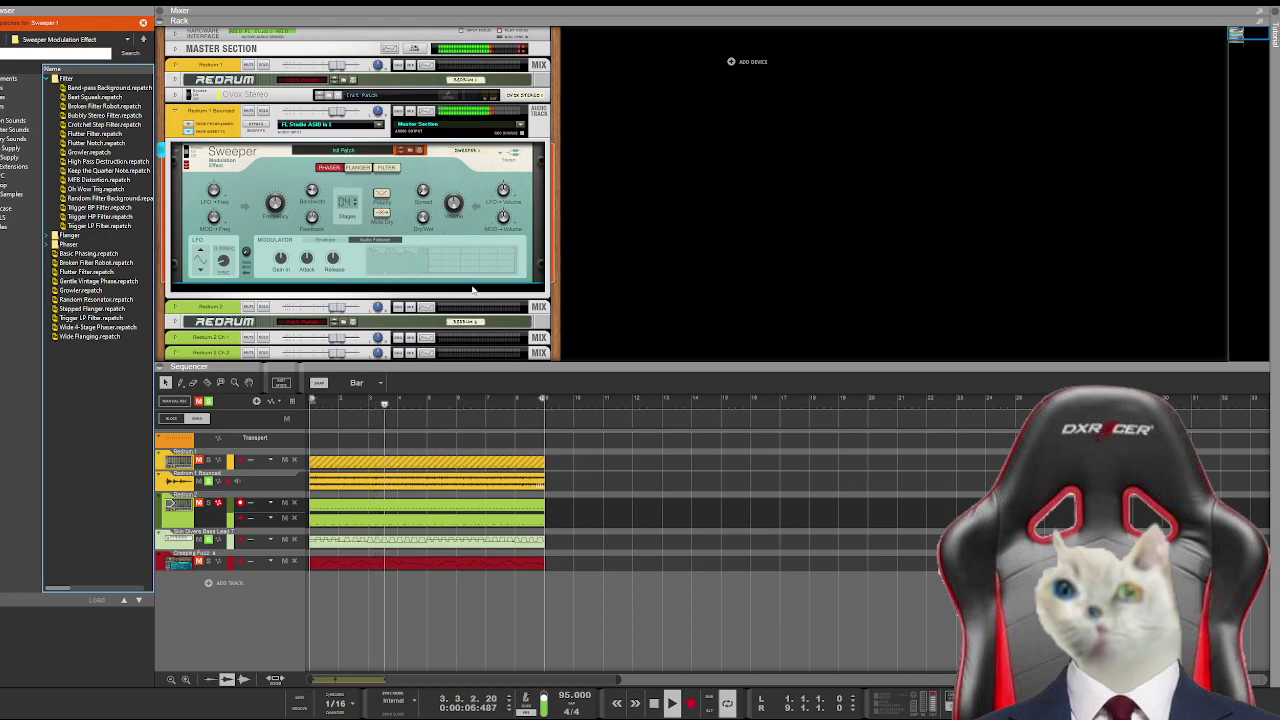
Step: Tune the Sweeper's audio follower release, spread and volume on Redrum 1 Bounced, soloing Redrum 2 briefly to compare
{"action": "left_click", "coordinate": [268, 222]}
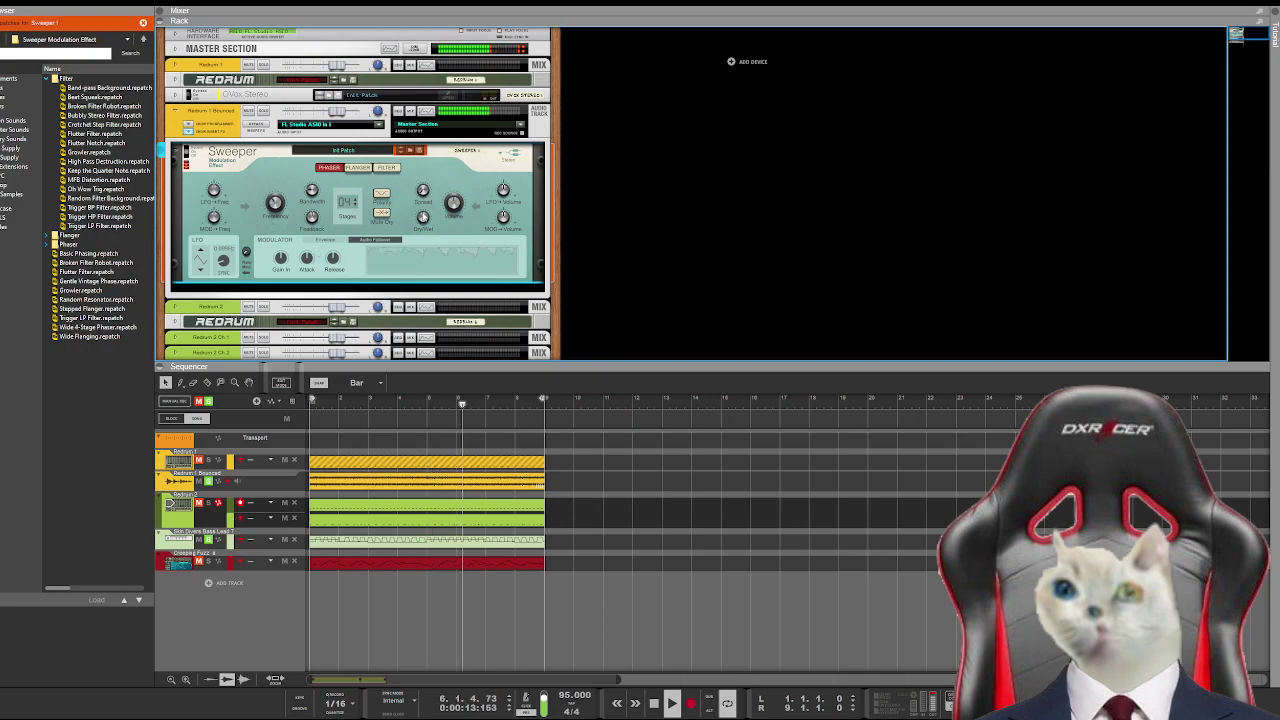
{"action": "mouse_move", "coordinate": [455, 207]}
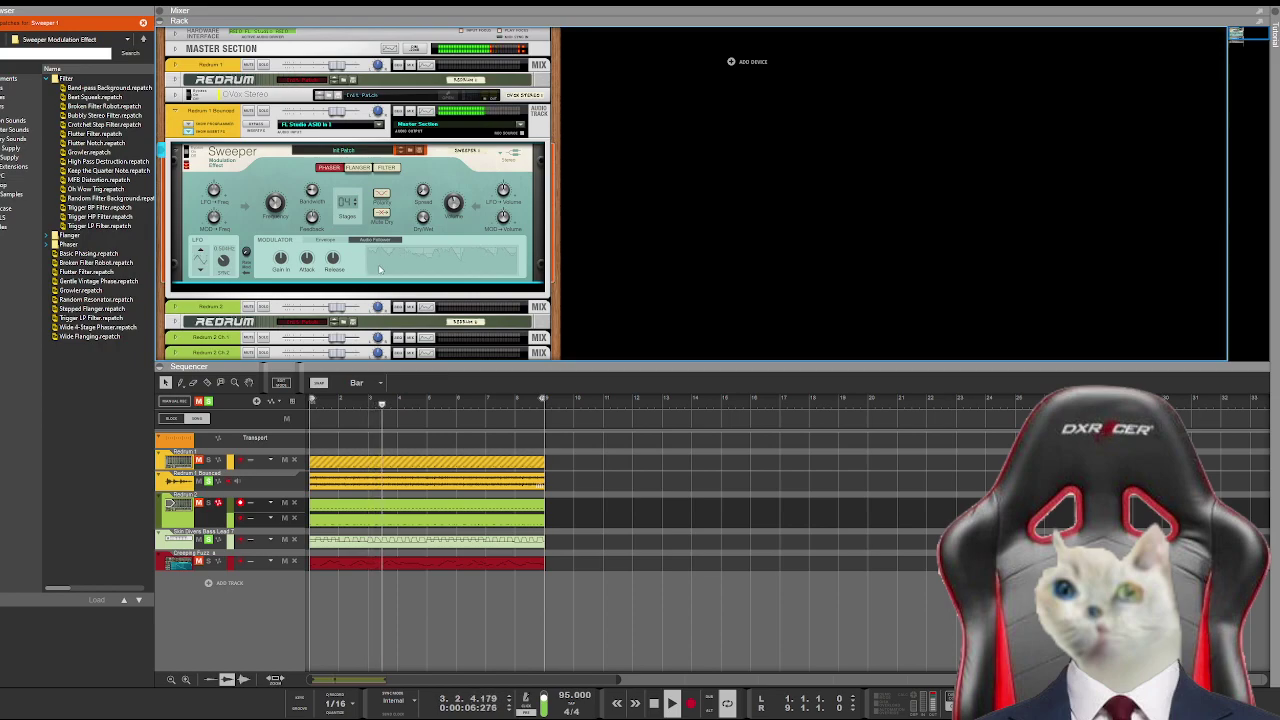
{"action": "mouse_move", "coordinate": [350, 268]}
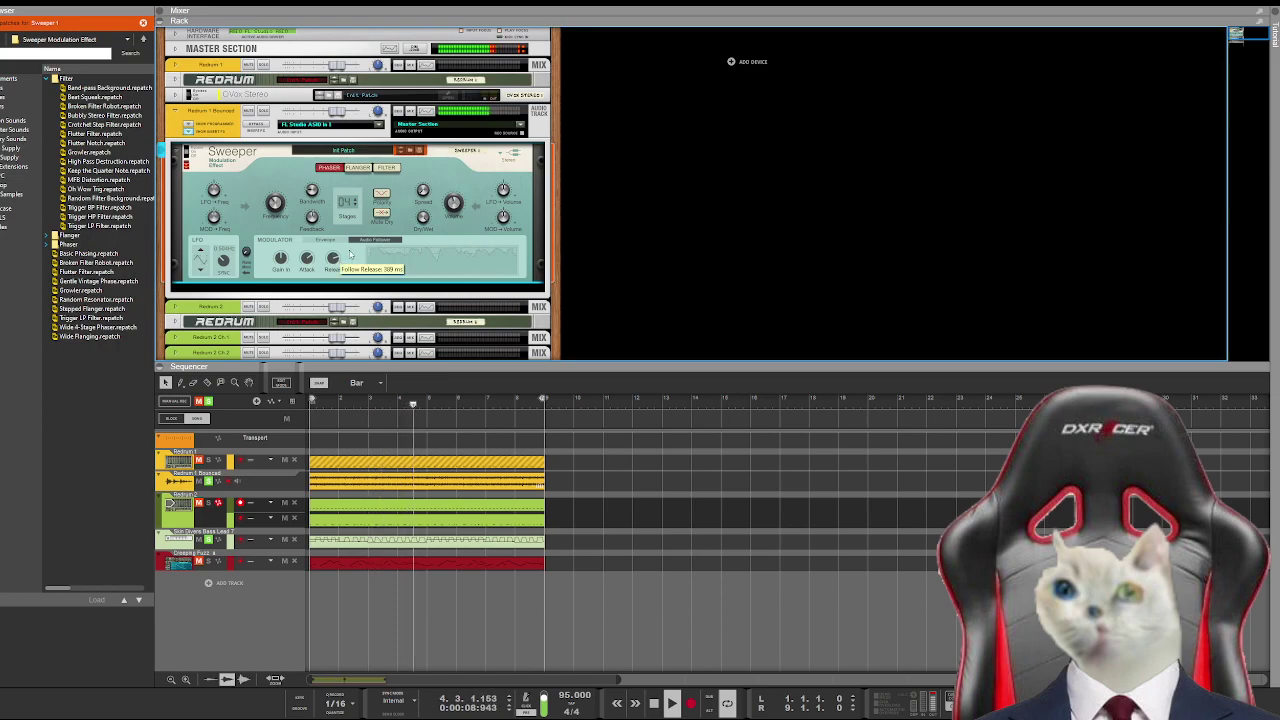
{"action": "left_click_drag", "start_coordinate": [350, 268], "coordinate": [350, 270]}
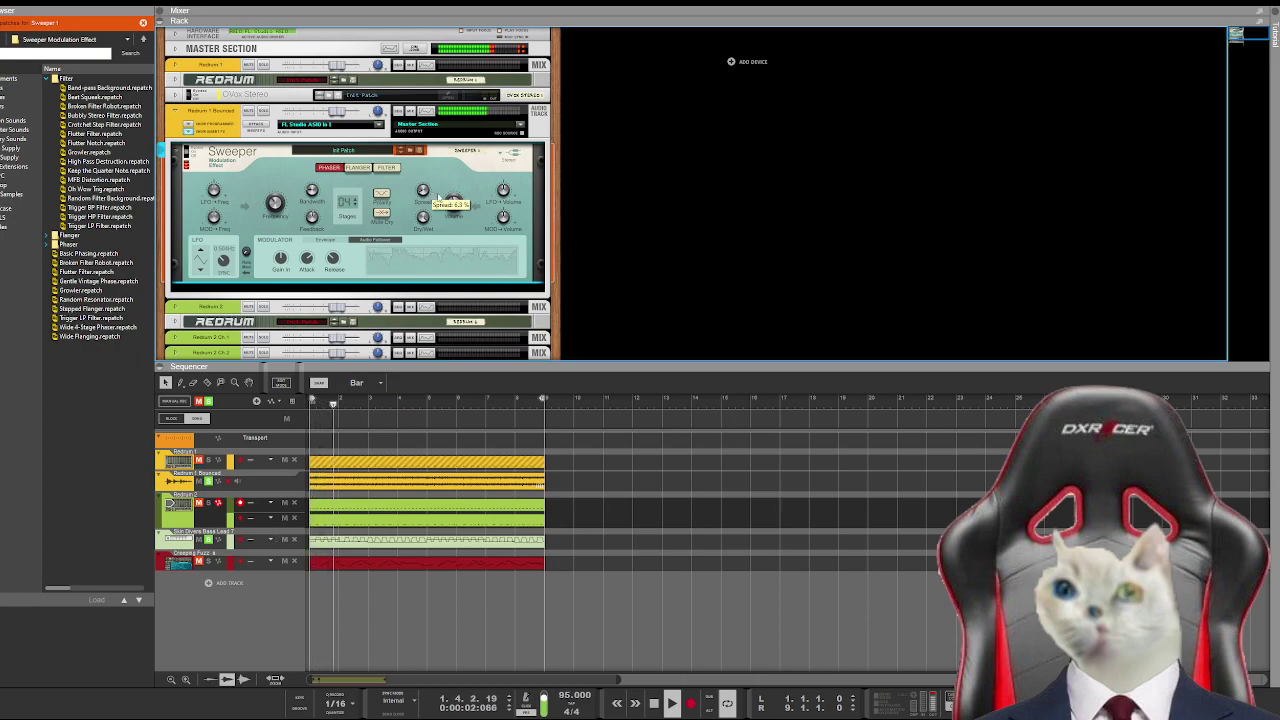
{"action": "left_click", "coordinate": [505, 407]}
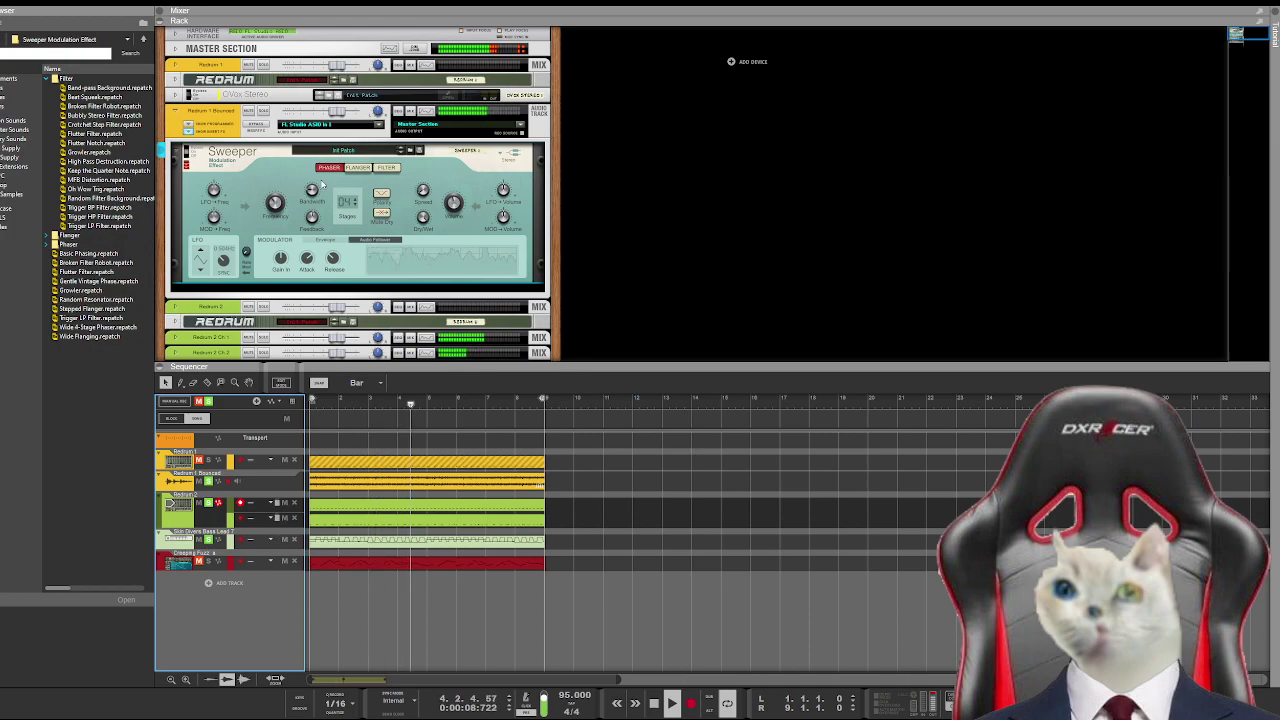
{"action": "left_click", "coordinate": [208, 503]}
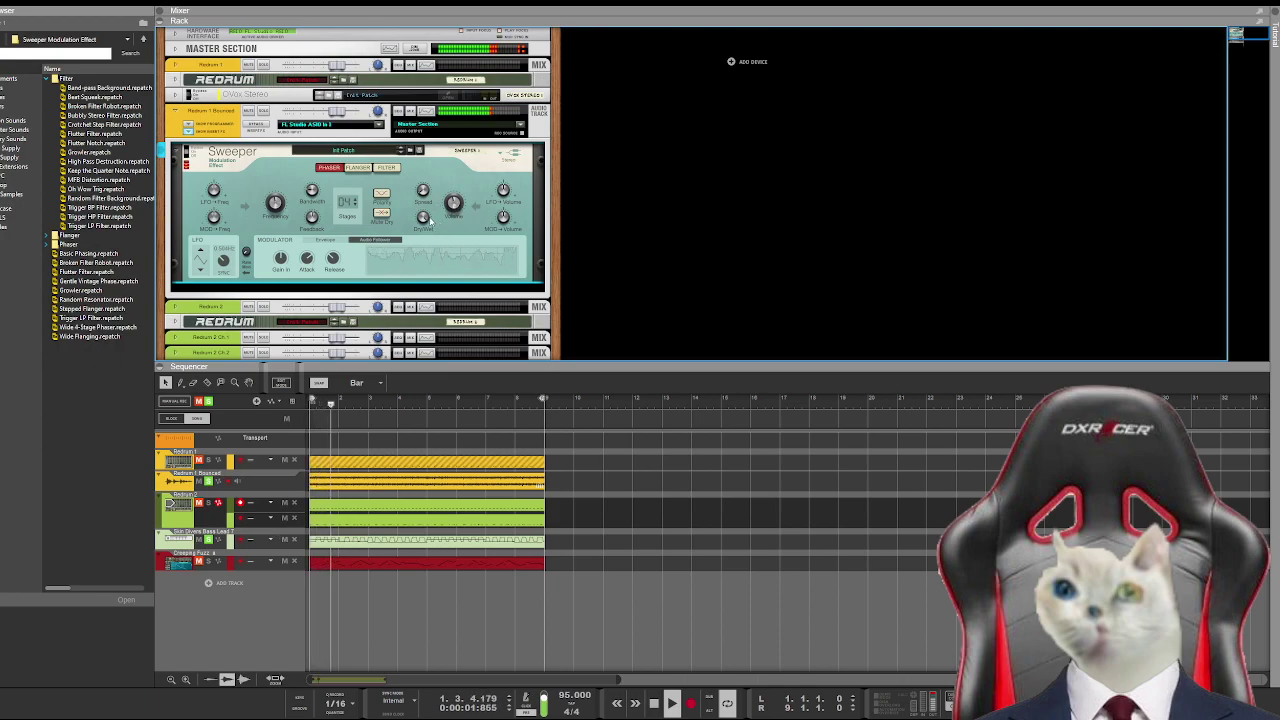
{"action": "mouse_move", "coordinate": [453, 205]}
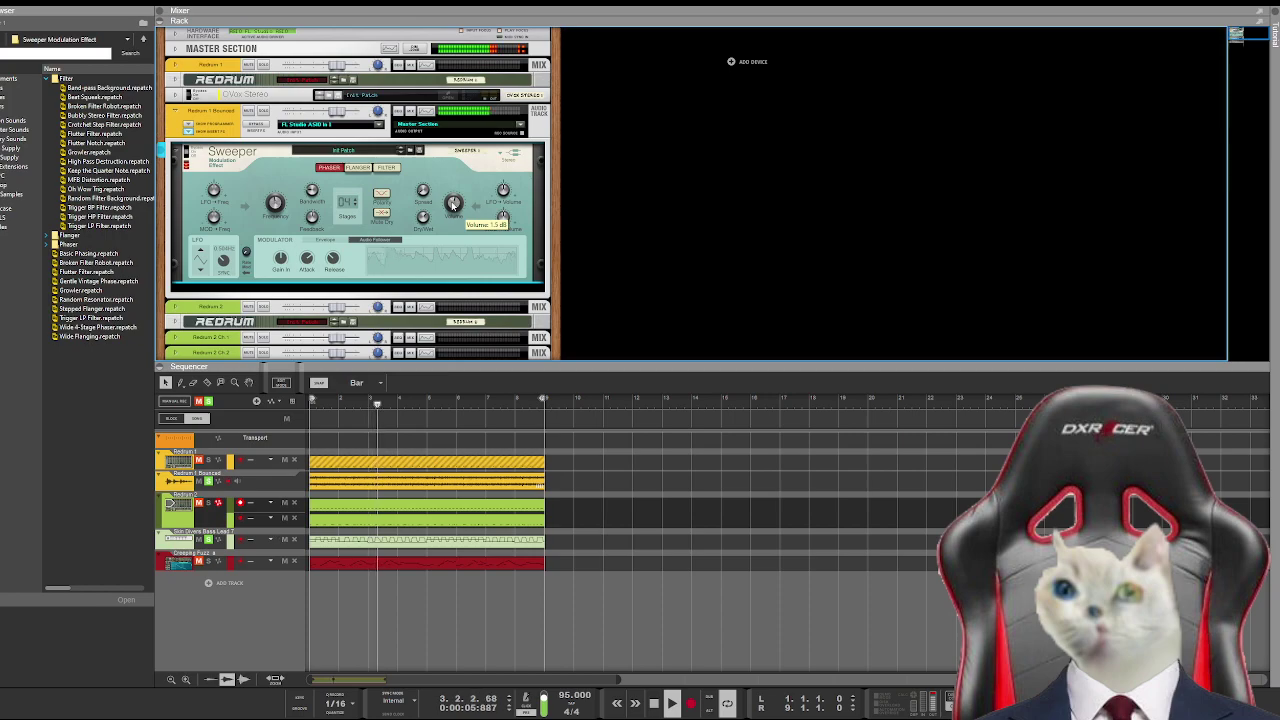
{"action": "scroll", "coordinate": [453, 205], "scroll_direction": "up", "scroll_amount": 2}
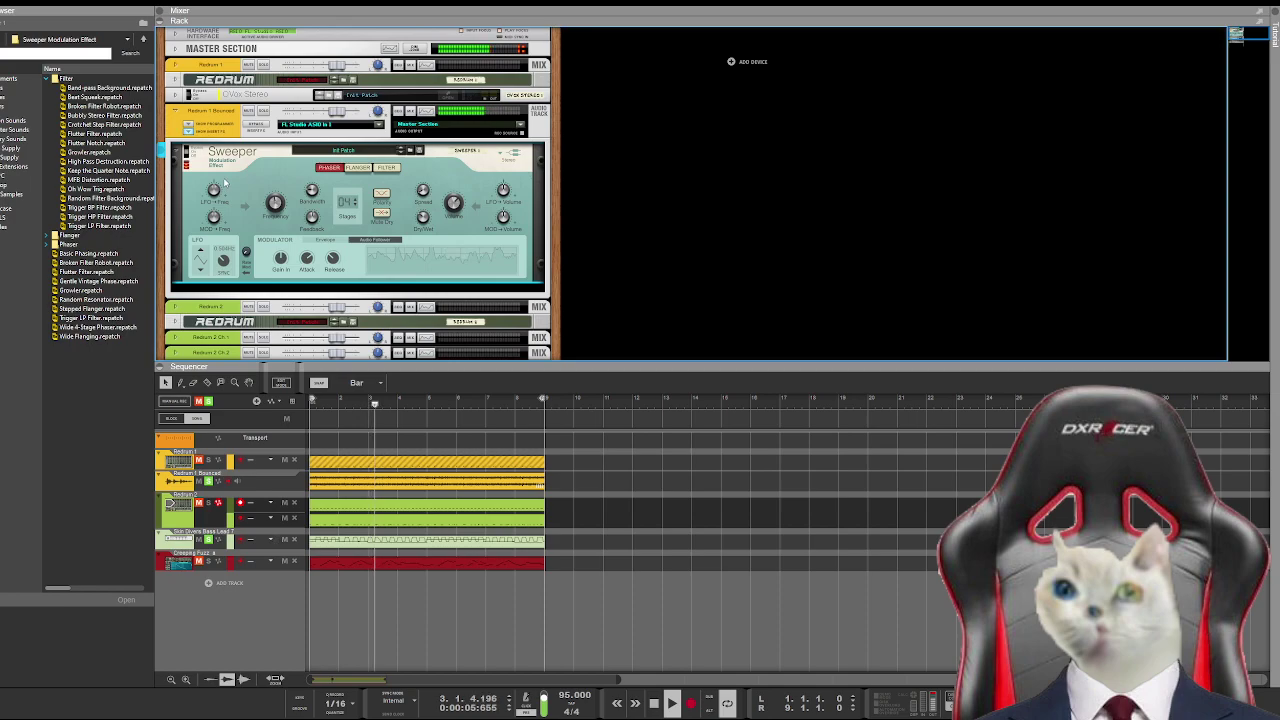
Step: Fold the Redrum 1 Bounced device and clear the solos and the Creeping Fuzz mute so that every track plays
{"action": "left_click", "coordinate": [175, 110]}
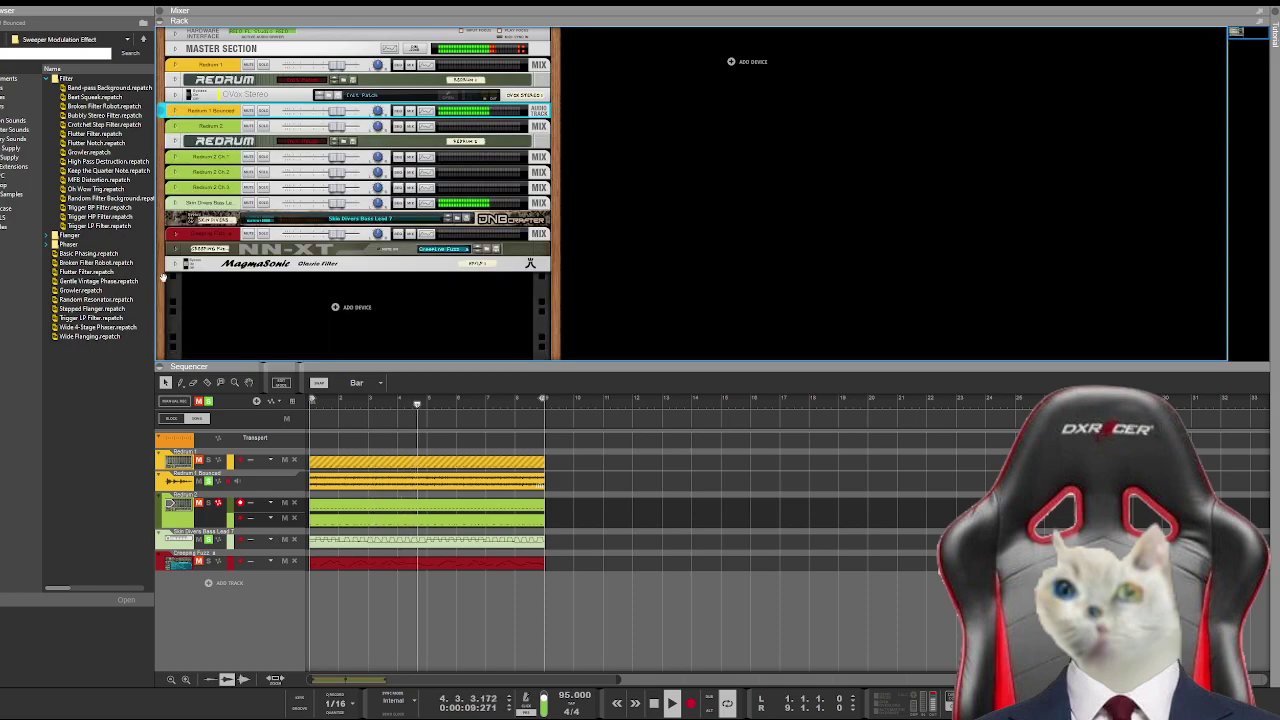
{"action": "left_click", "coordinate": [213, 401]}
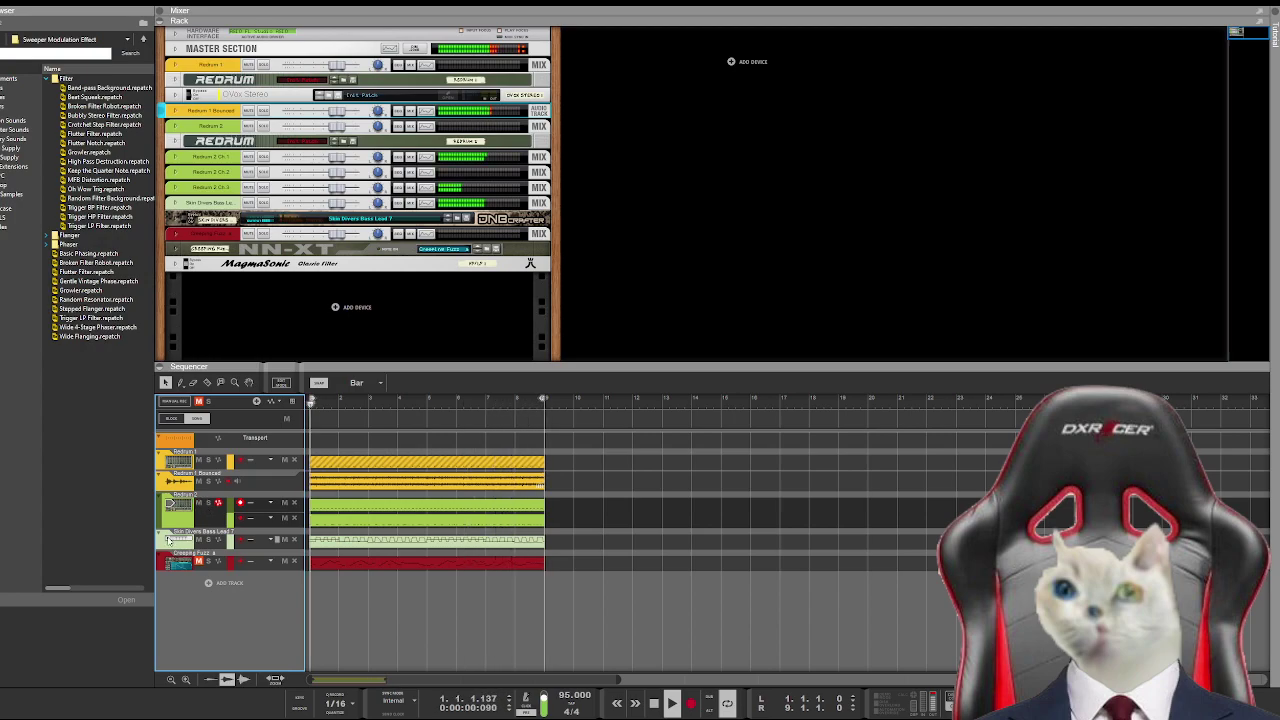
{"action": "left_click", "coordinate": [357, 637]}
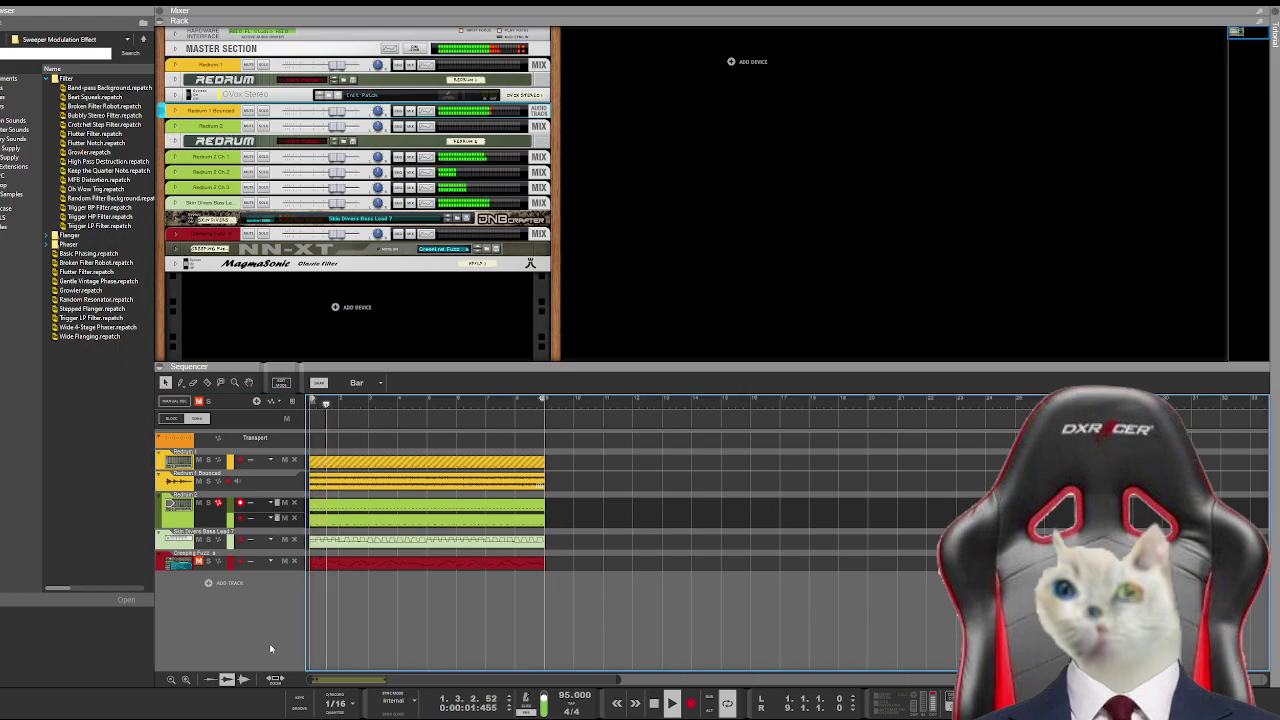
{"action": "left_click", "coordinate": [269, 648]}
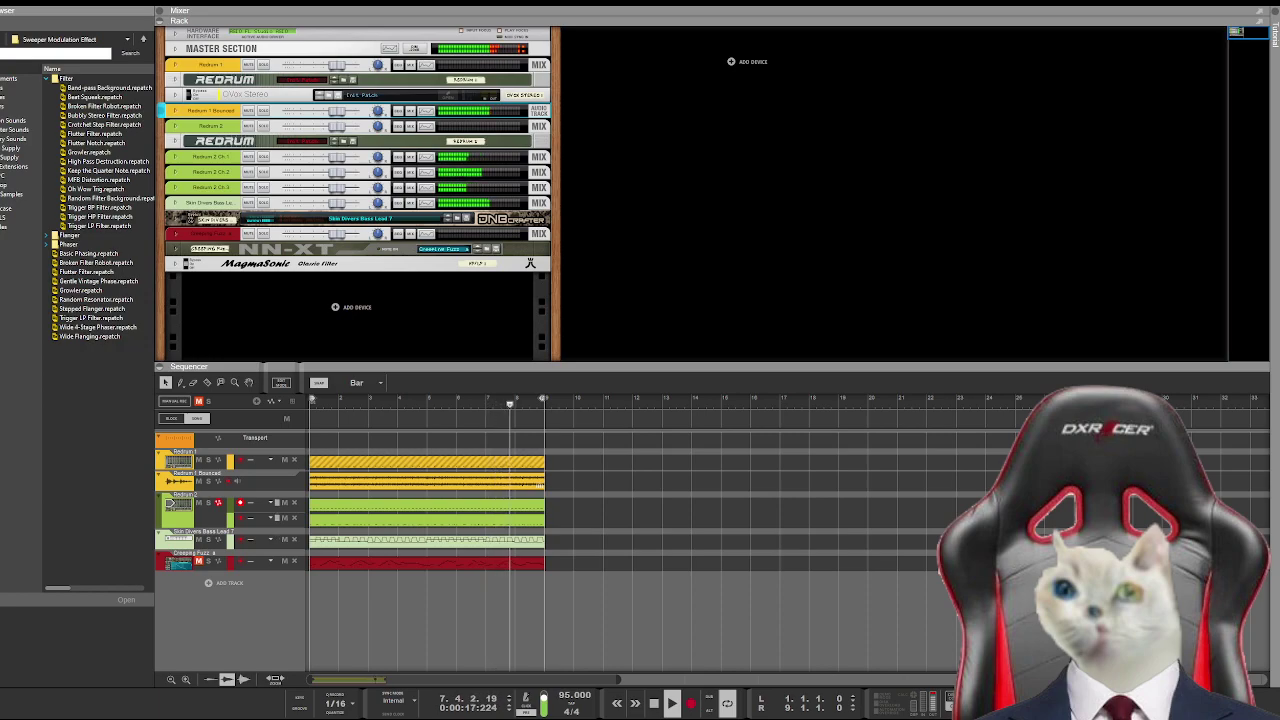
{"action": "left_click", "coordinate": [243, 641]}
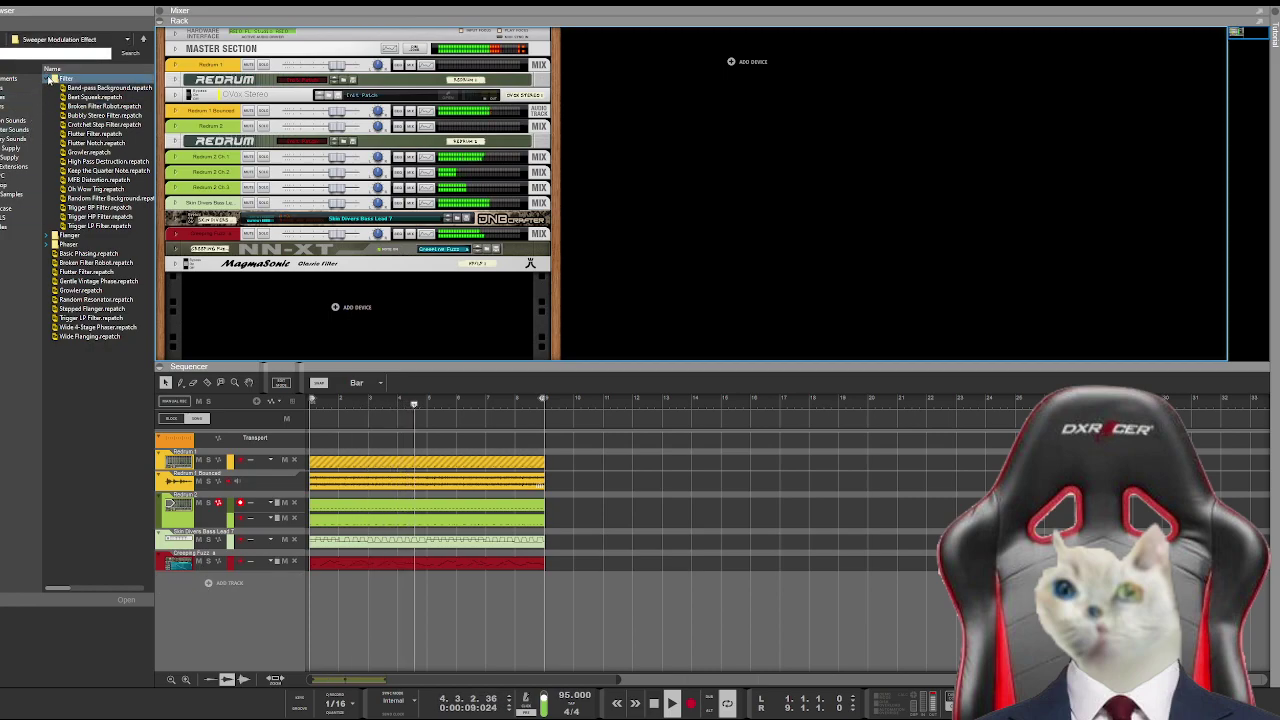
Step: Browse the available instruments and add StringWERK - Studio Strings to the rack below the MagmaSonic filter
{"action": "left_click", "coordinate": [10, 78]}
{"action": "scroll", "coordinate": [76, 196], "scroll_direction": "down", "scroll_amount": 5}
{"action": "scroll", "coordinate": [76, 196], "scroll_direction": "down", "scroll_amount": 5}
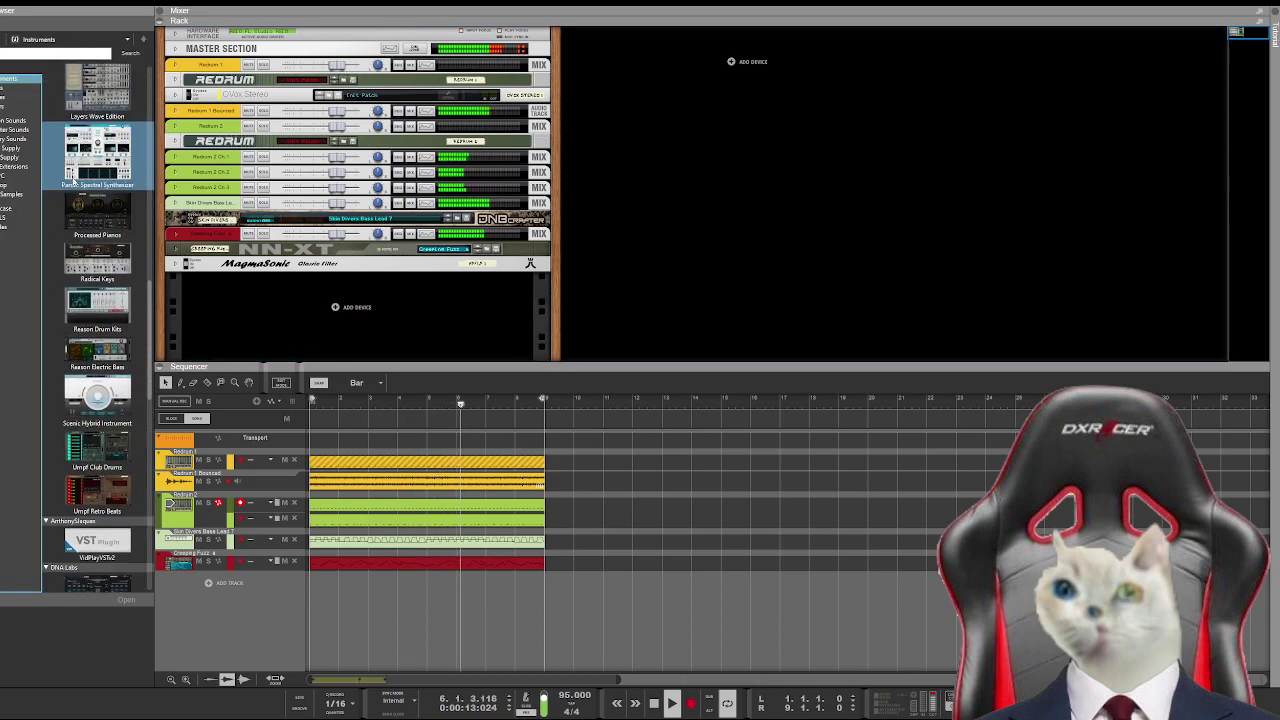
{"action": "scroll", "coordinate": [74, 180], "scroll_direction": "down", "scroll_amount": 10}
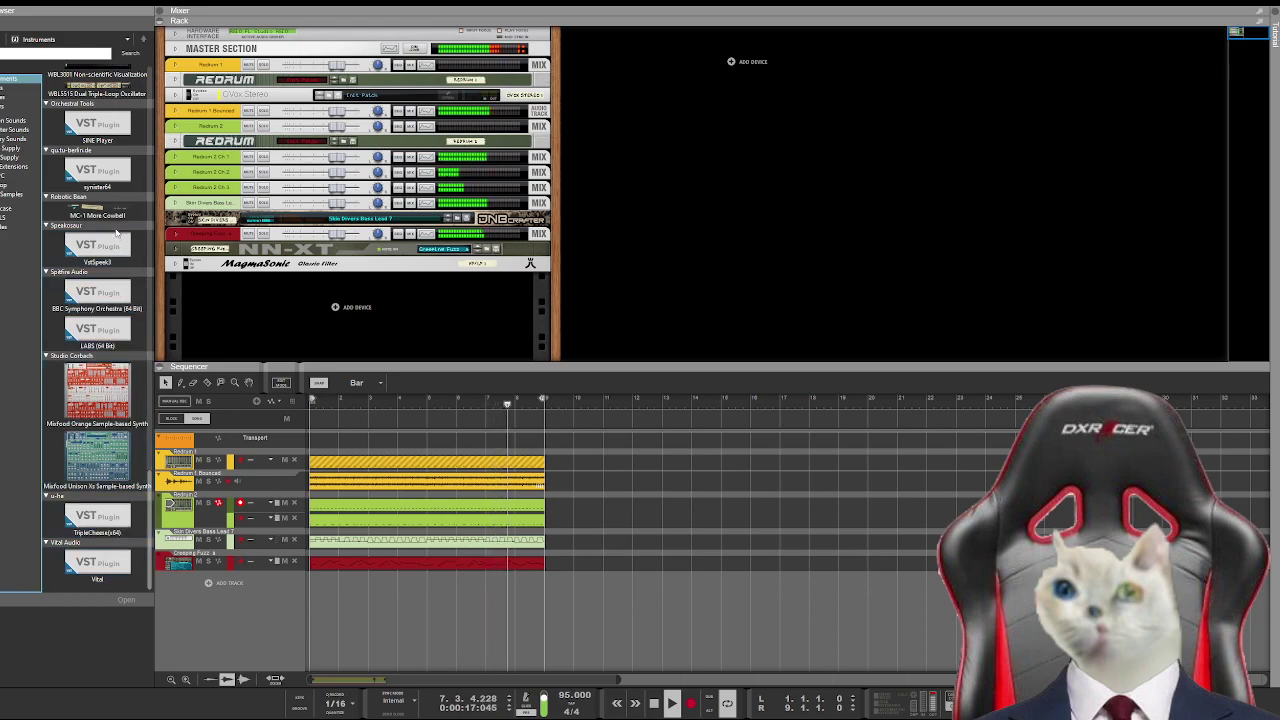
{"action": "scroll", "coordinate": [105, 330], "scroll_direction": "up", "scroll_amount": 1}
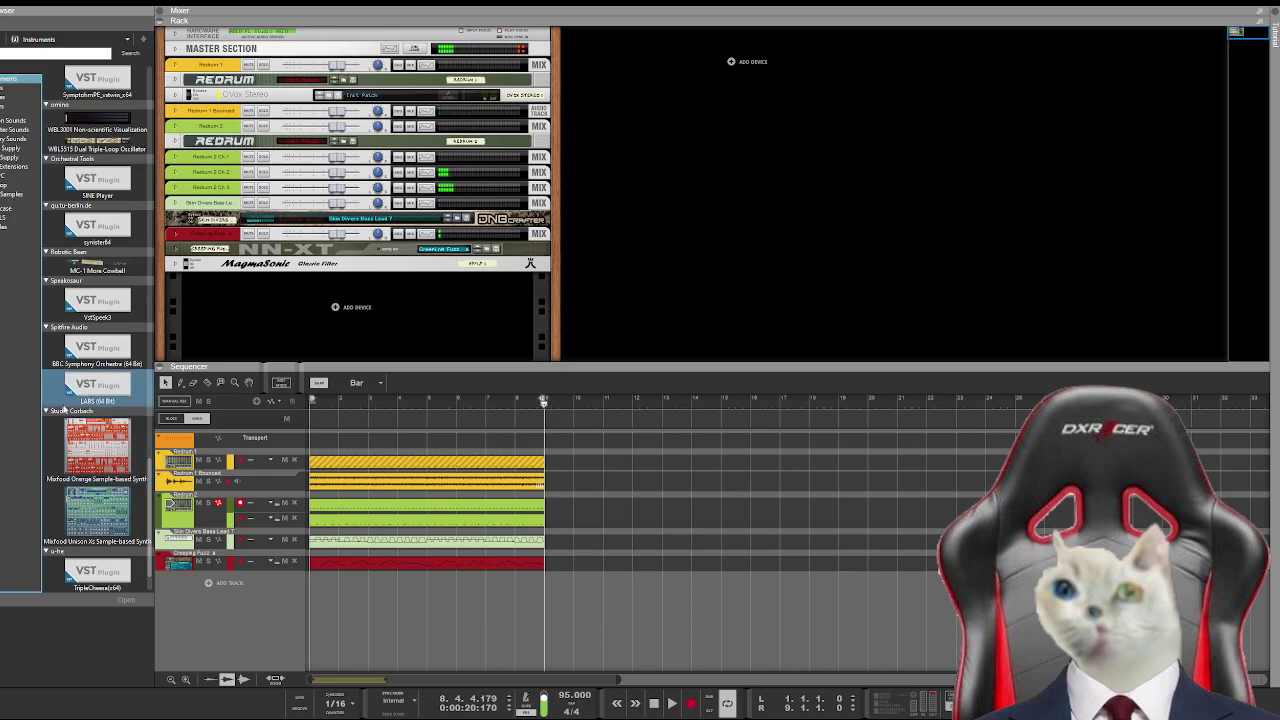
{"action": "scroll", "coordinate": [80, 340], "scroll_direction": "up", "scroll_amount": 5}
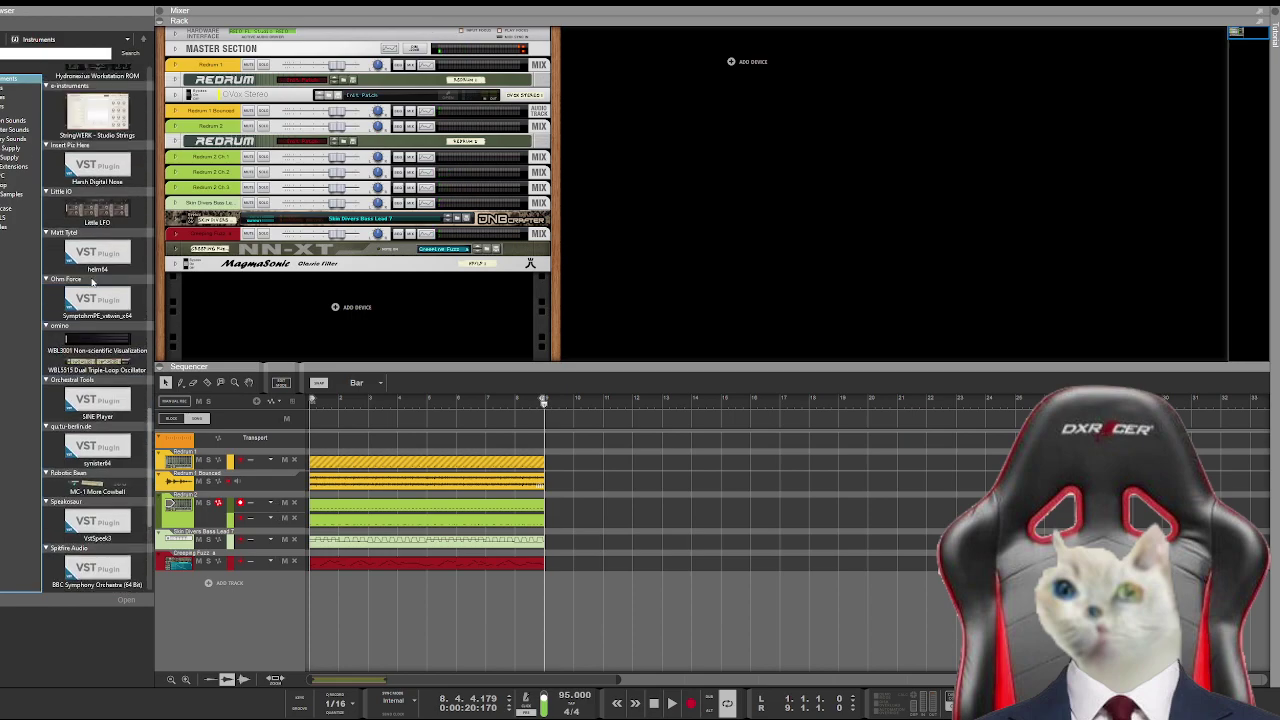
{"action": "scroll", "coordinate": [92, 283], "scroll_direction": "up", "scroll_amount": 2}
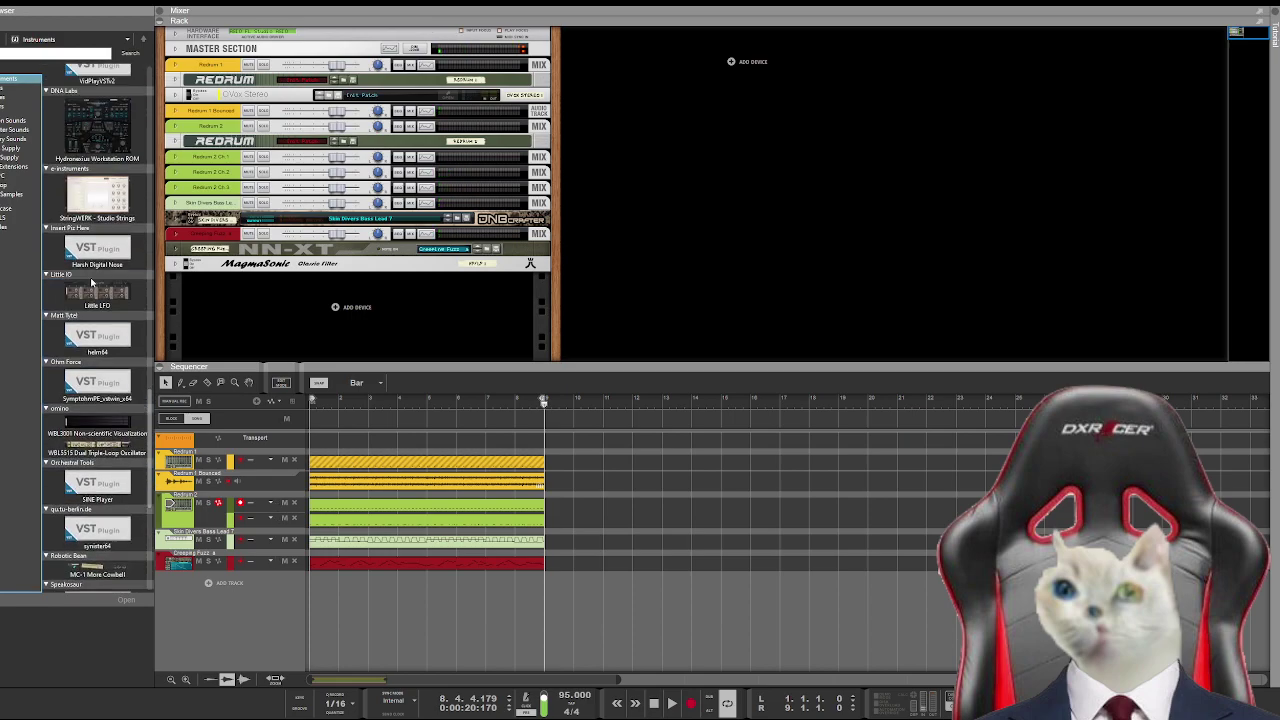
{"action": "left_click_drag", "start_coordinate": [97, 195], "coordinate": [257, 314]}
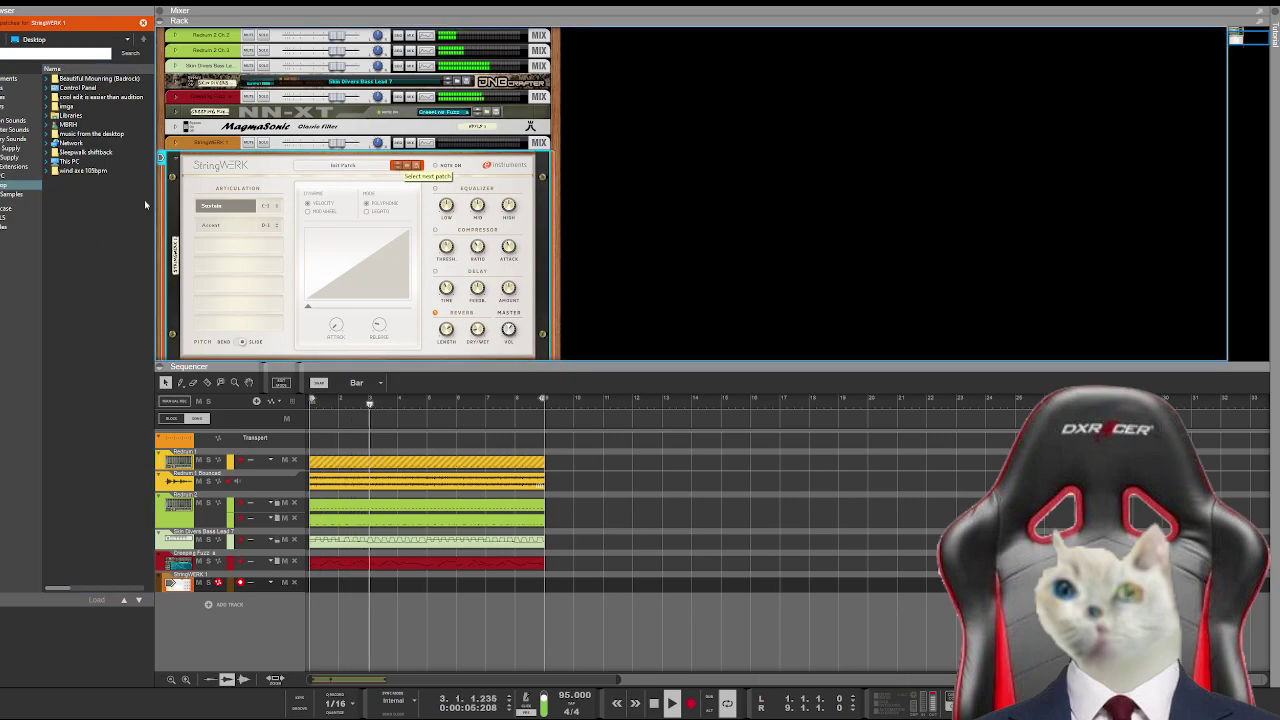
Step: Browse the Rack Extensions sounds to StringWERK's Animated combinator presets and load the Out Of Space patch
{"action": "left_click", "coordinate": [15, 166]}
{"action": "left_click", "coordinate": [55, 456]}
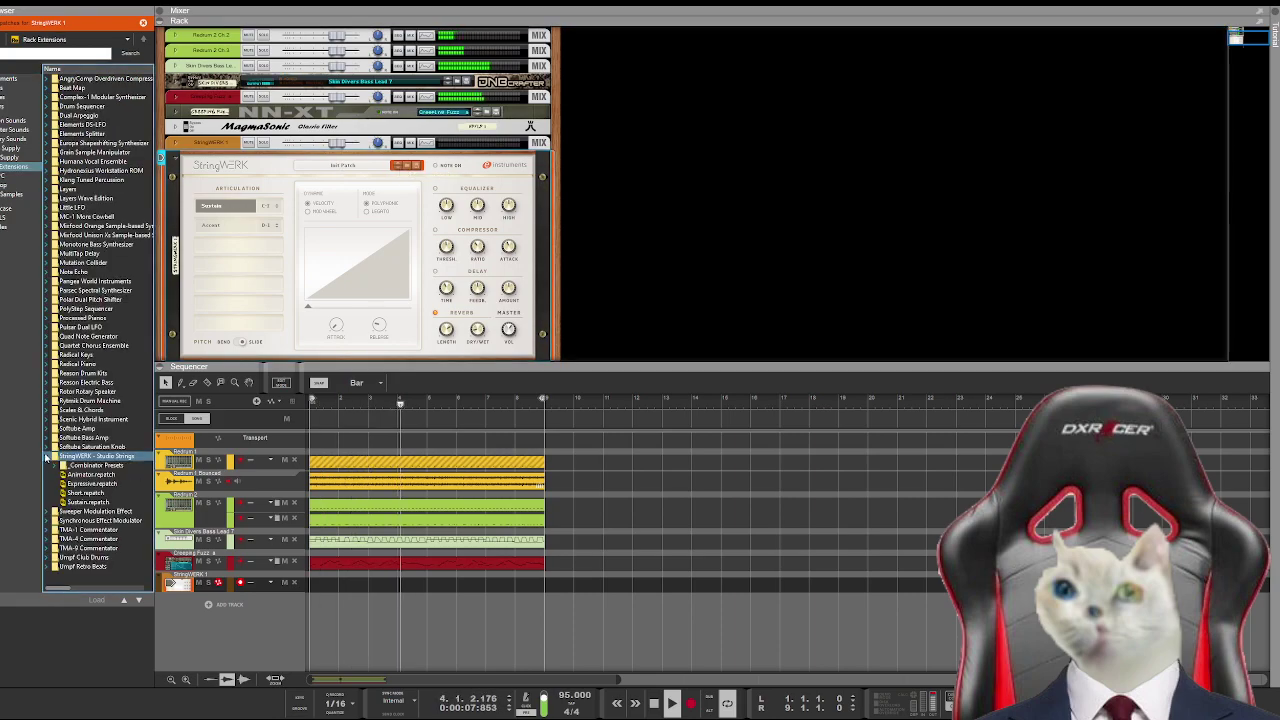
{"action": "left_click", "coordinate": [52, 474]}
{"action": "left_click", "coordinate": [52, 467]}
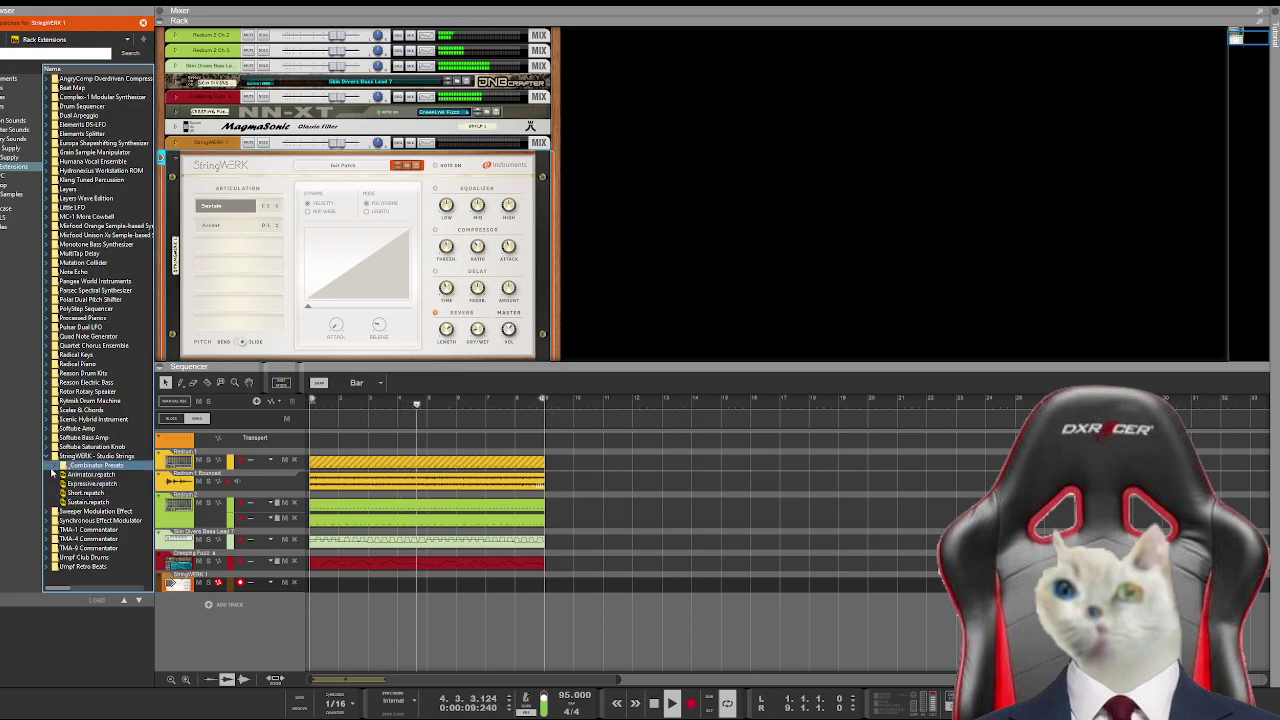
{"action": "left_click", "coordinate": [60, 466]}
{"action": "left_click", "coordinate": [63, 483]}
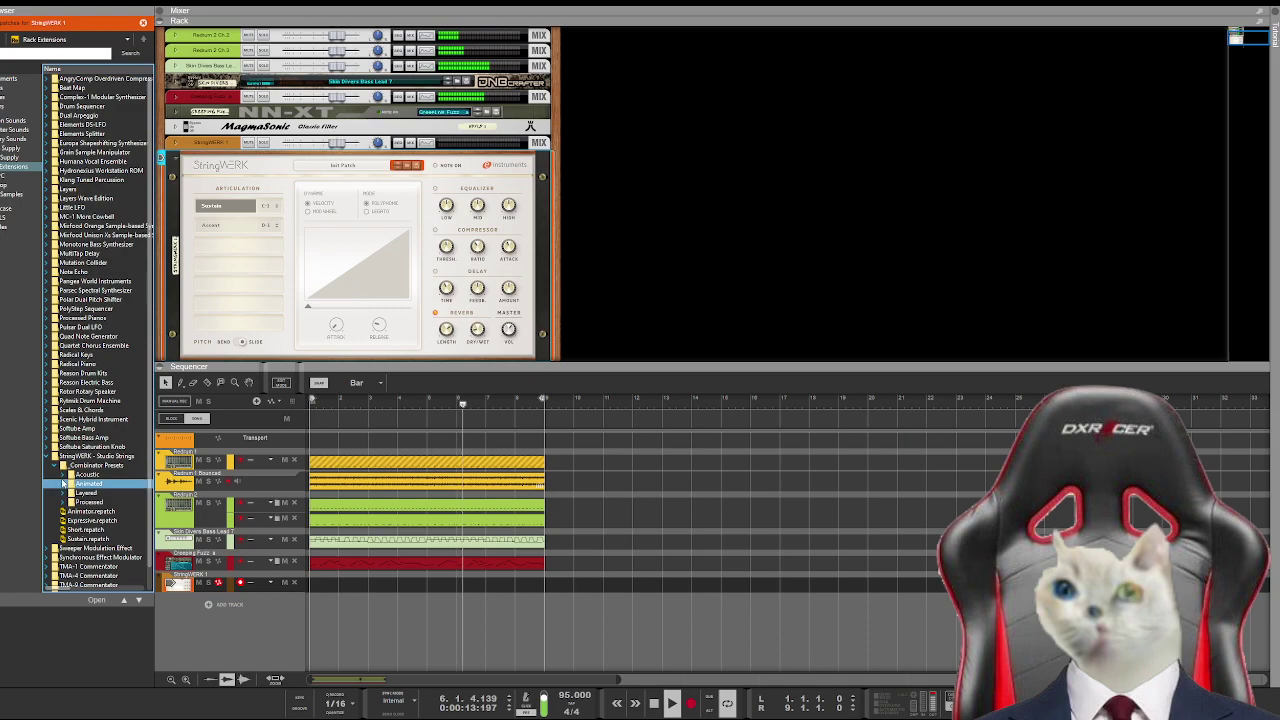
{"action": "left_click", "coordinate": [62, 483]}
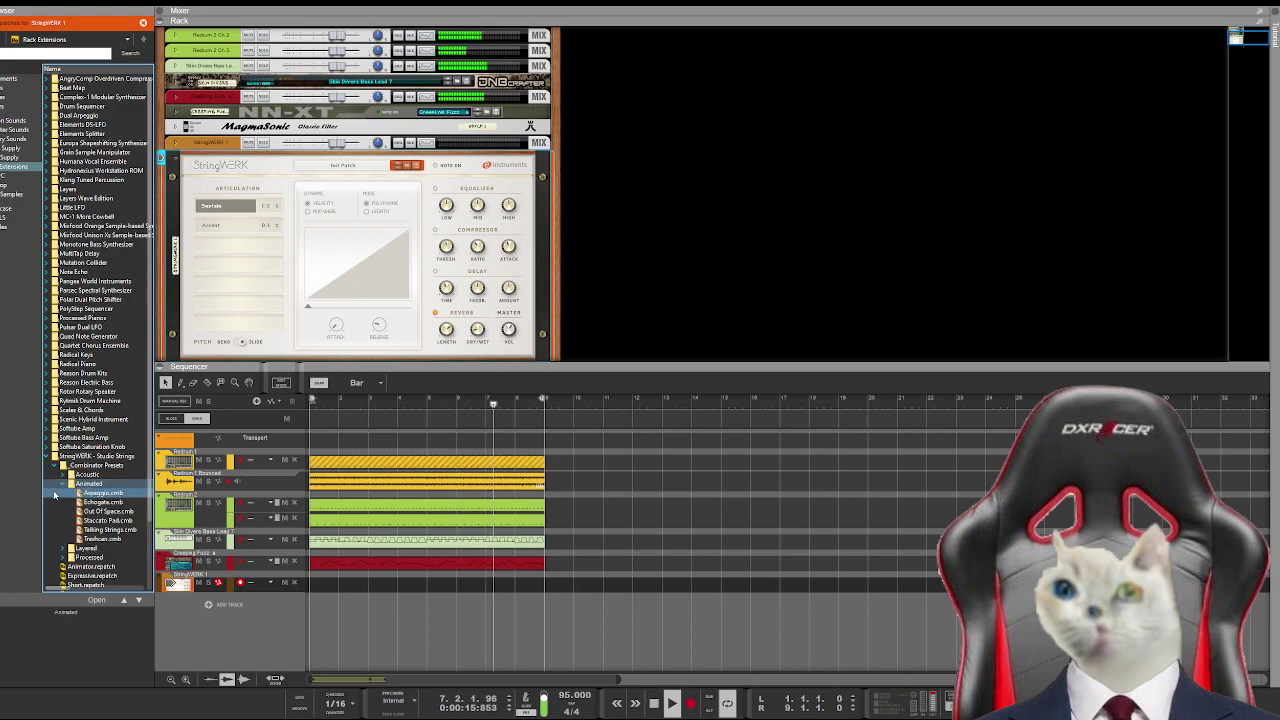
{"action": "left_click", "coordinate": [110, 512]}
{"action": "double_click", "coordinate": [112, 512]}
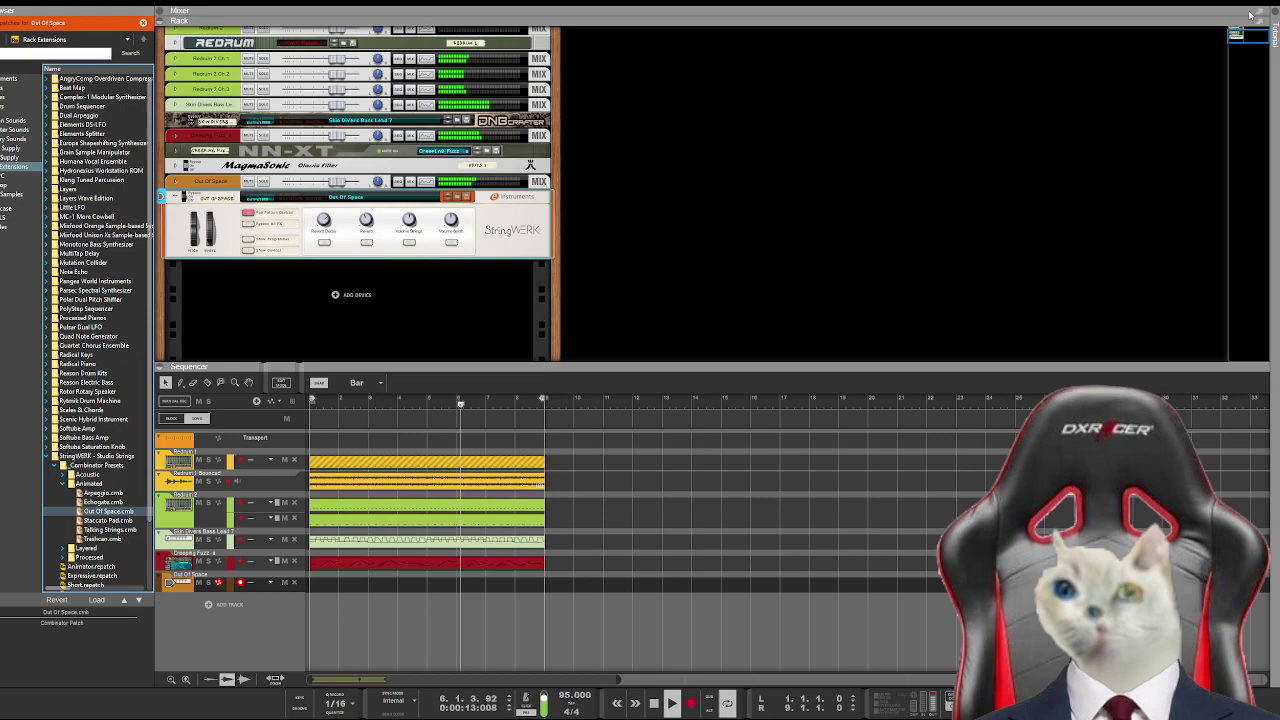
Step: Audition the Animated StringWERK patches from Staccato Pad through Talking Strings to Trashcan against the loop
{"action": "key", "text": "Down"}
{"action": "key", "text": "Down"}
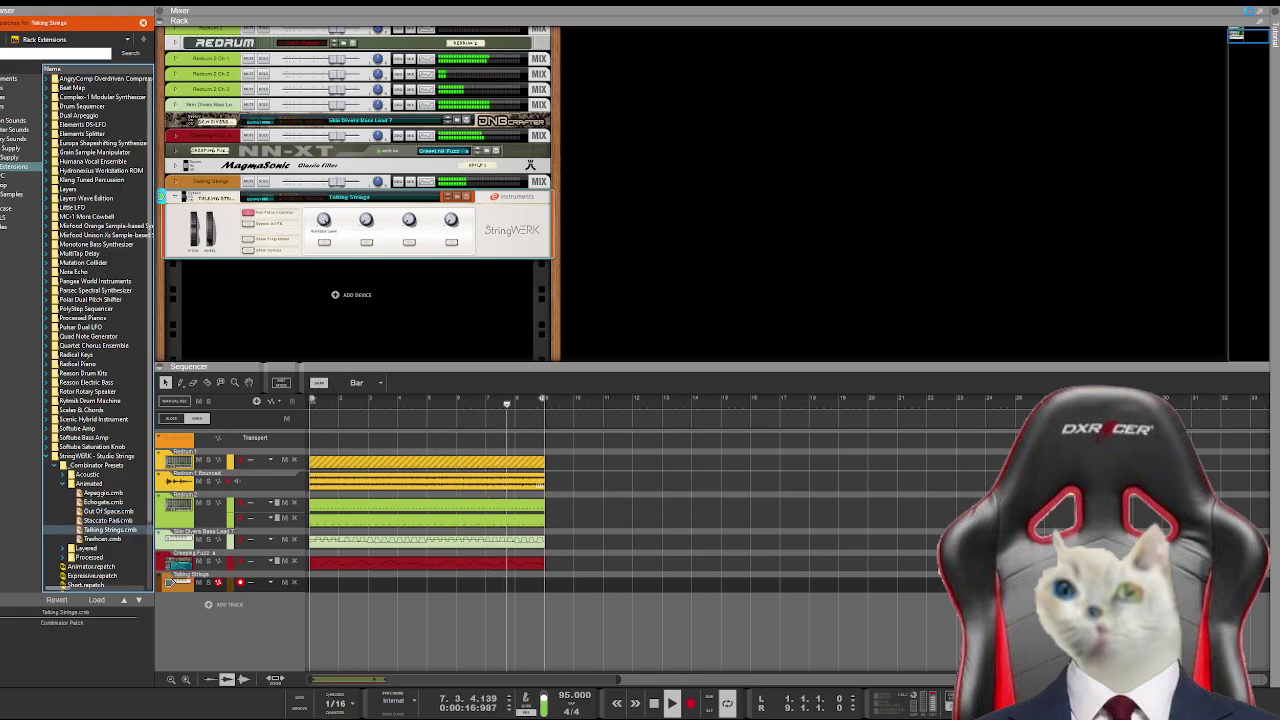
{"action": "key", "text": "Down"}
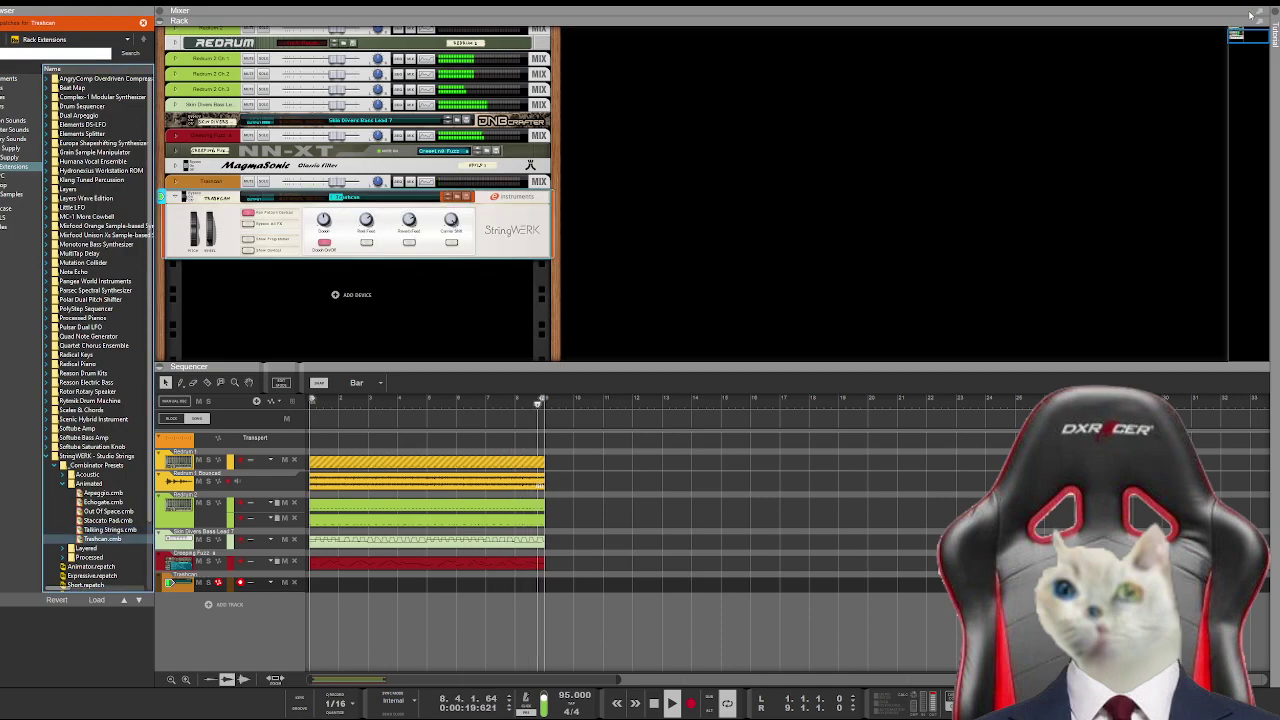
{"action": "key", "text": "space"}
{"action": "key", "text": "space"}
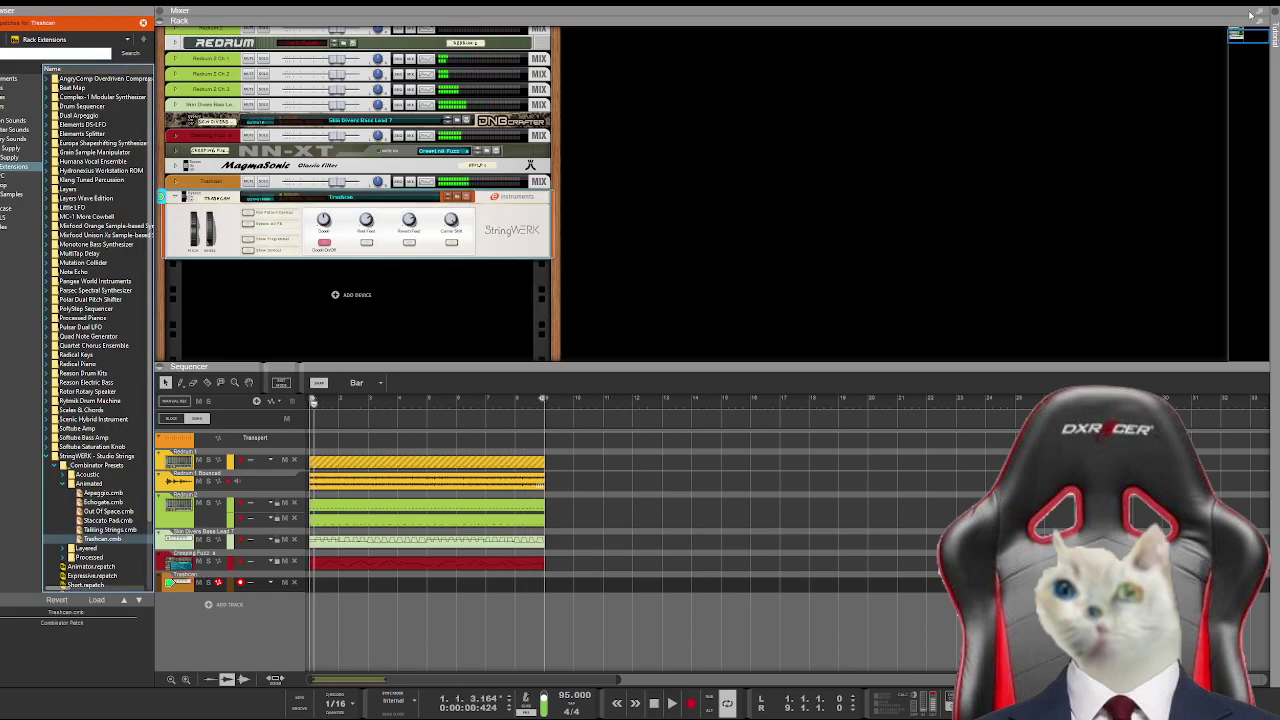
Step: Step back through the Animated patches to Echogate, reload Out Of Space, and try it with the loop playing
{"action": "key", "text": "Up"}
{"action": "key", "text": "Up"}
{"action": "key", "text": "Up"}
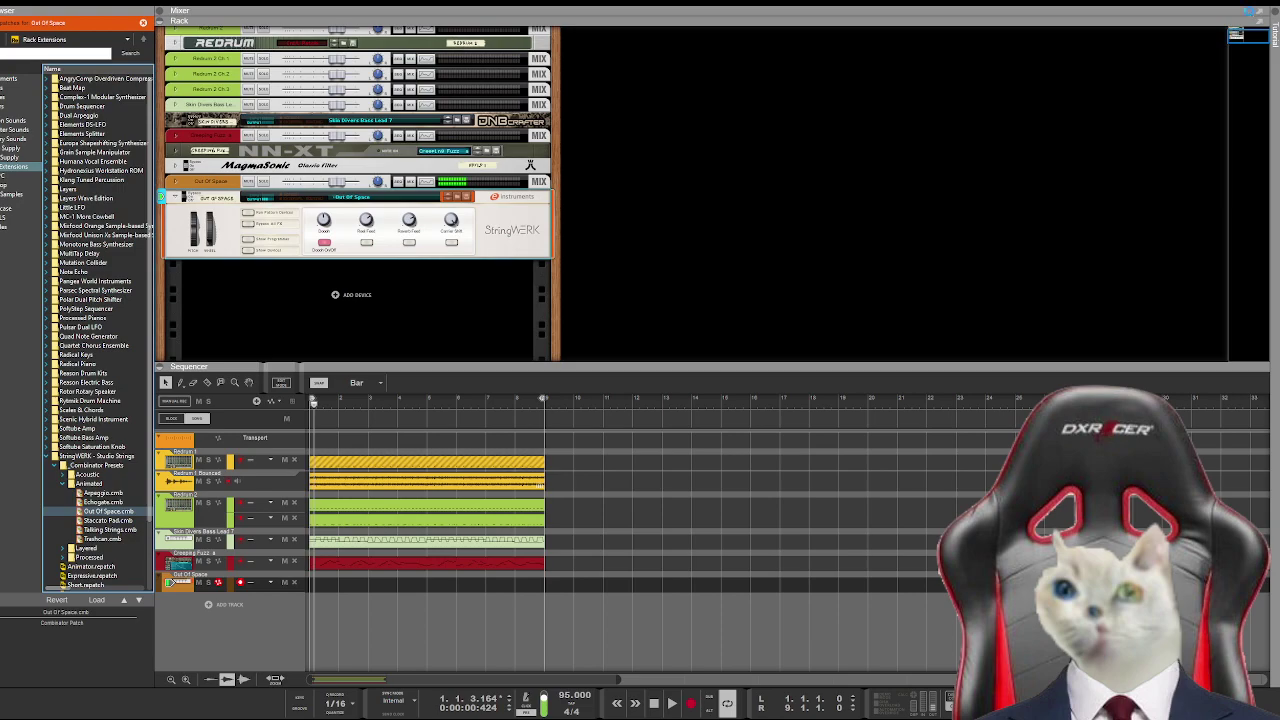
{"action": "key", "text": "Up"}
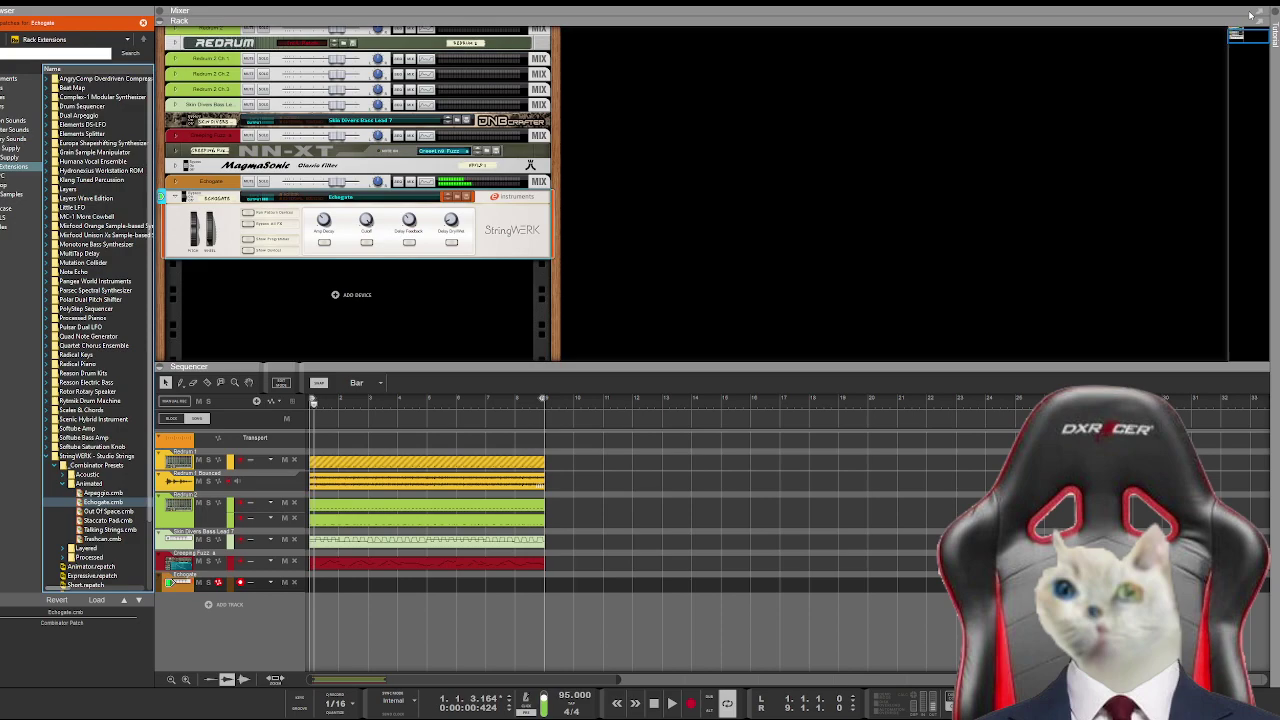
{"action": "key", "text": "Down"}
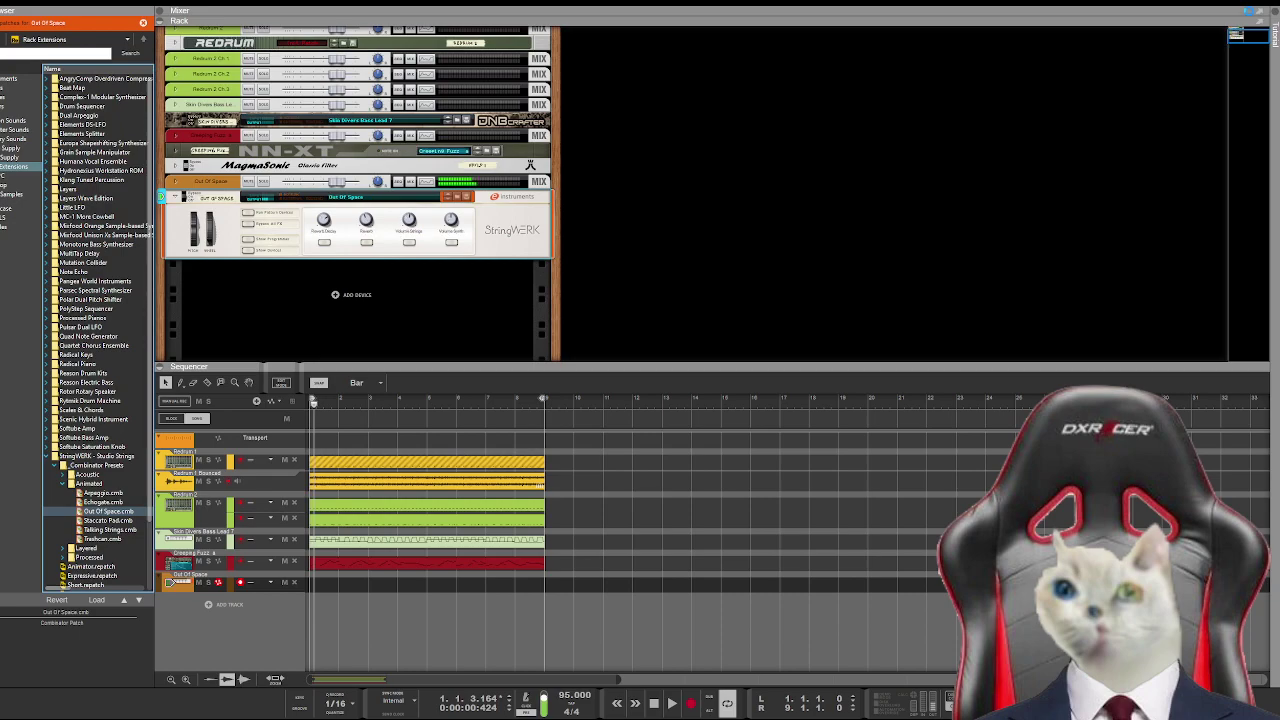
{"action": "key", "text": "space"}
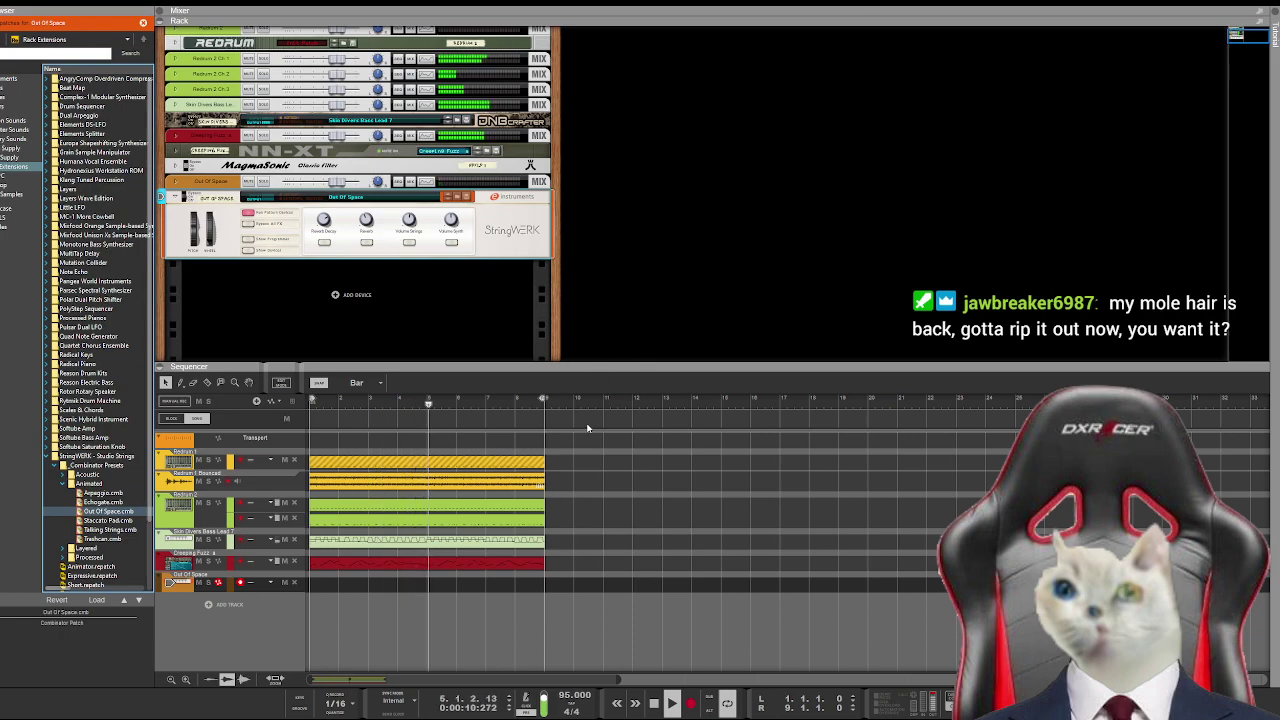
{"action": "key", "text": "space"}
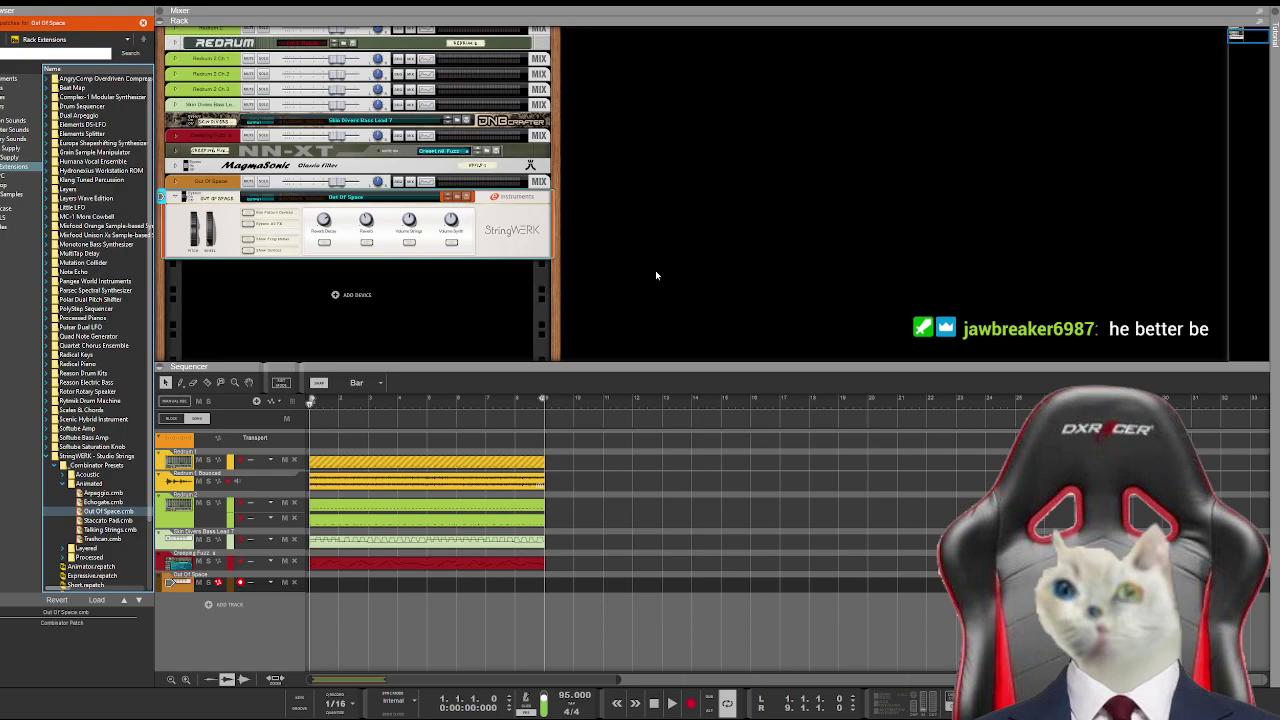
{"action": "key", "text": "space"}
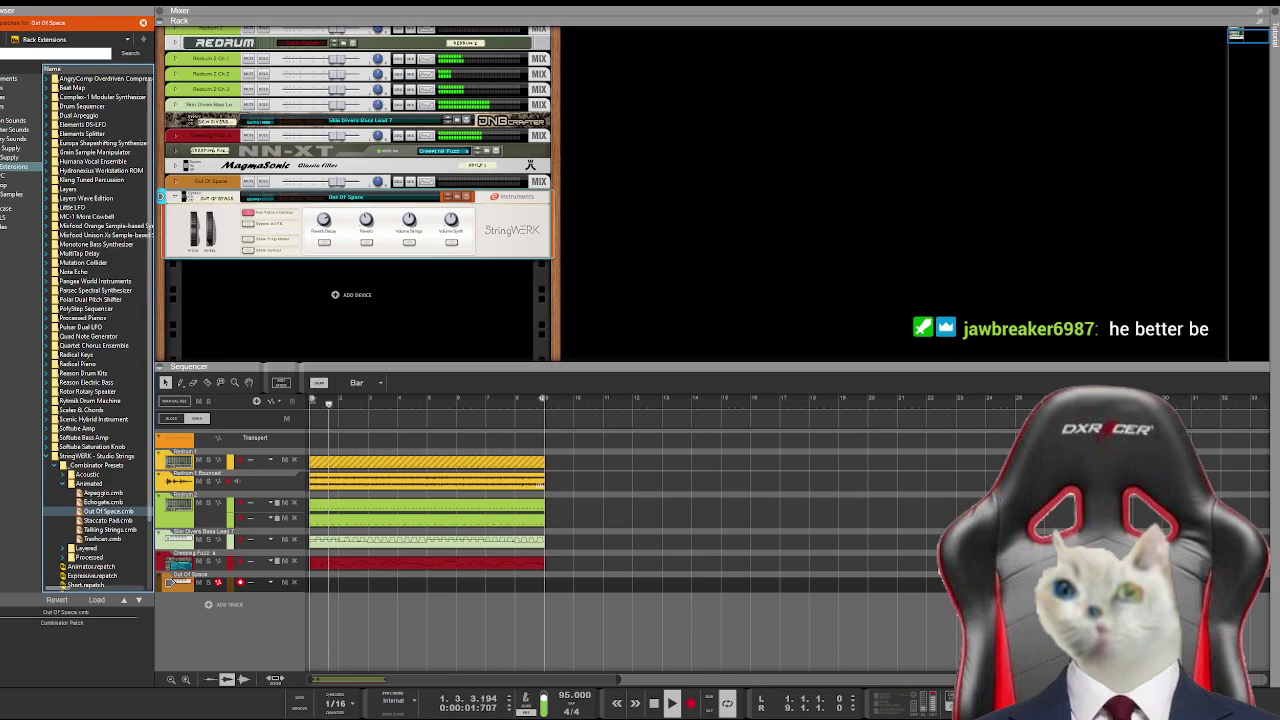
Step: Audition StringWERK's Processed patches Ducked Strings, Eighties, Kaputt Bass and Mod Wheel Damage over the playing loop
{"action": "left_click", "coordinate": [60, 557]}
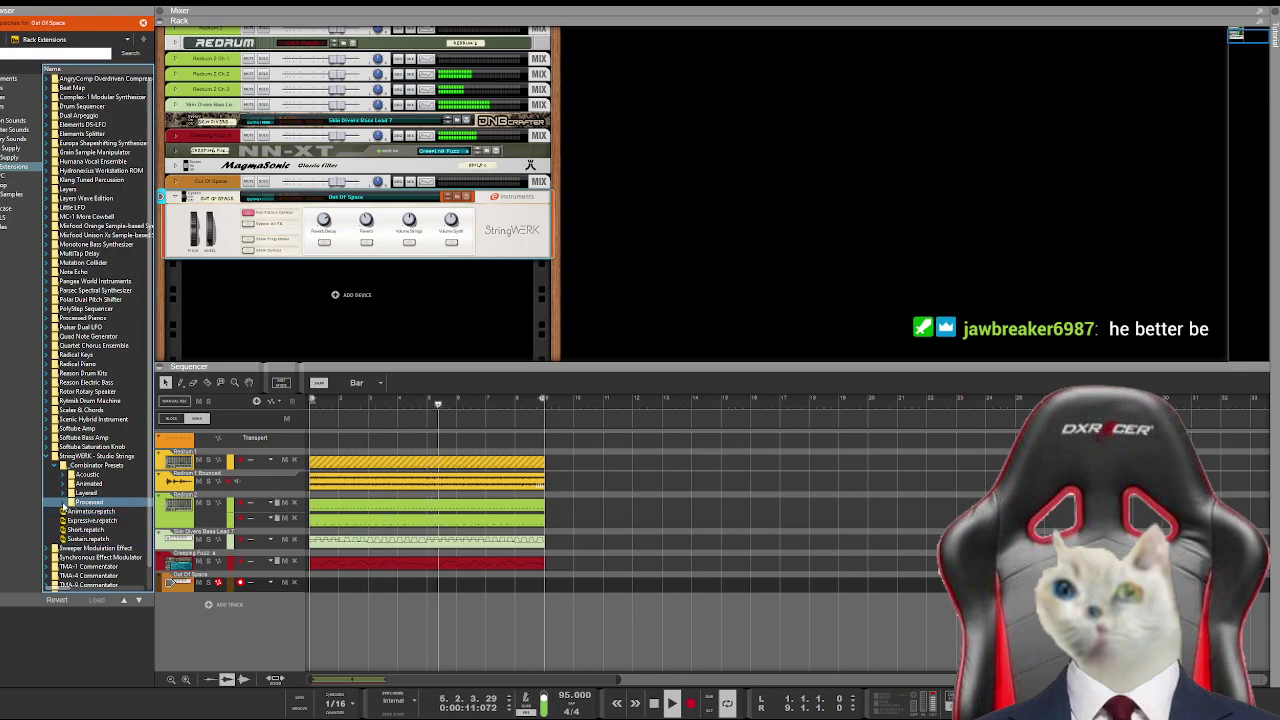
{"action": "left_click", "coordinate": [63, 503]}
{"action": "left_click", "coordinate": [112, 511]}
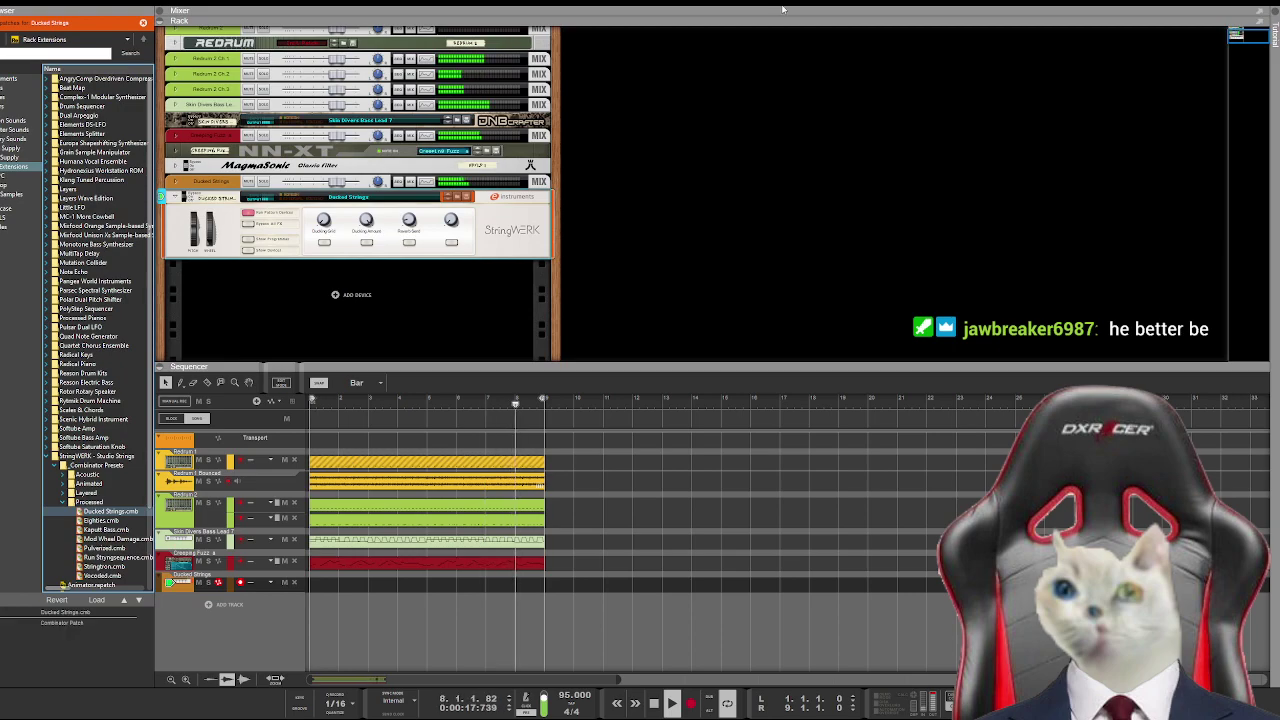
{"action": "key", "text": "Down"}
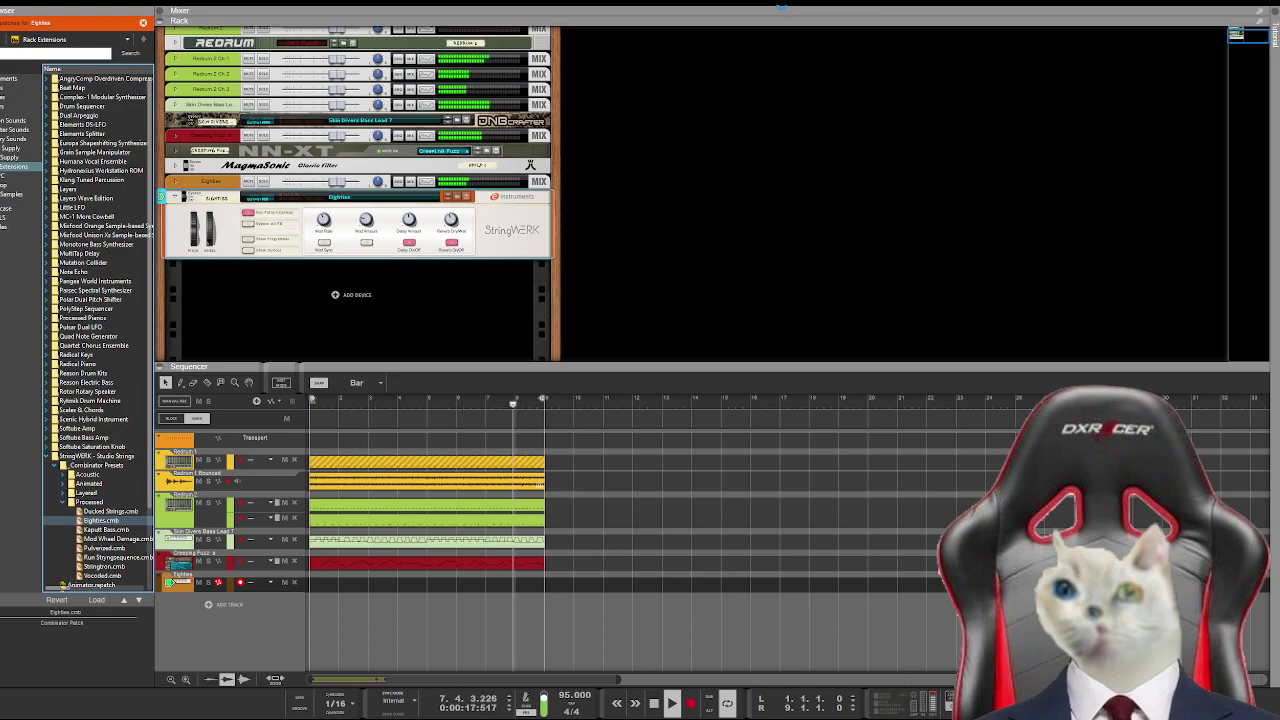
{"action": "left_click", "coordinate": [105, 529]}
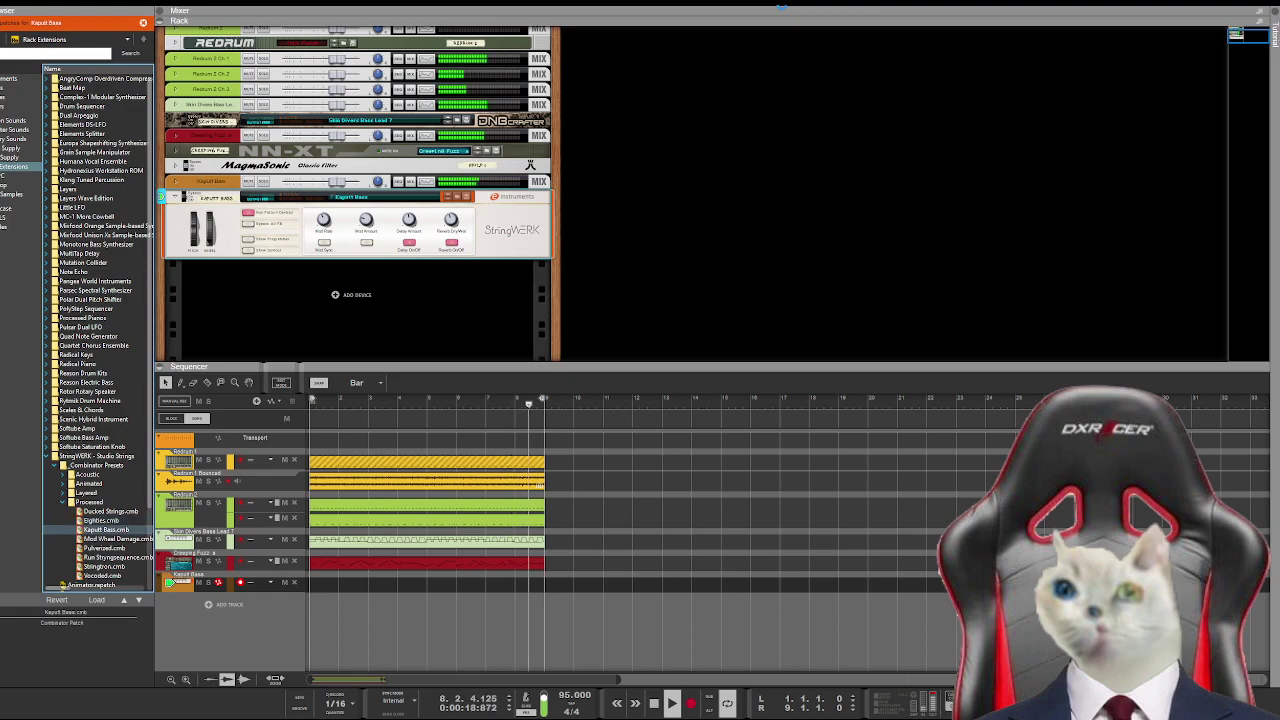
{"action": "key", "text": "Home"}
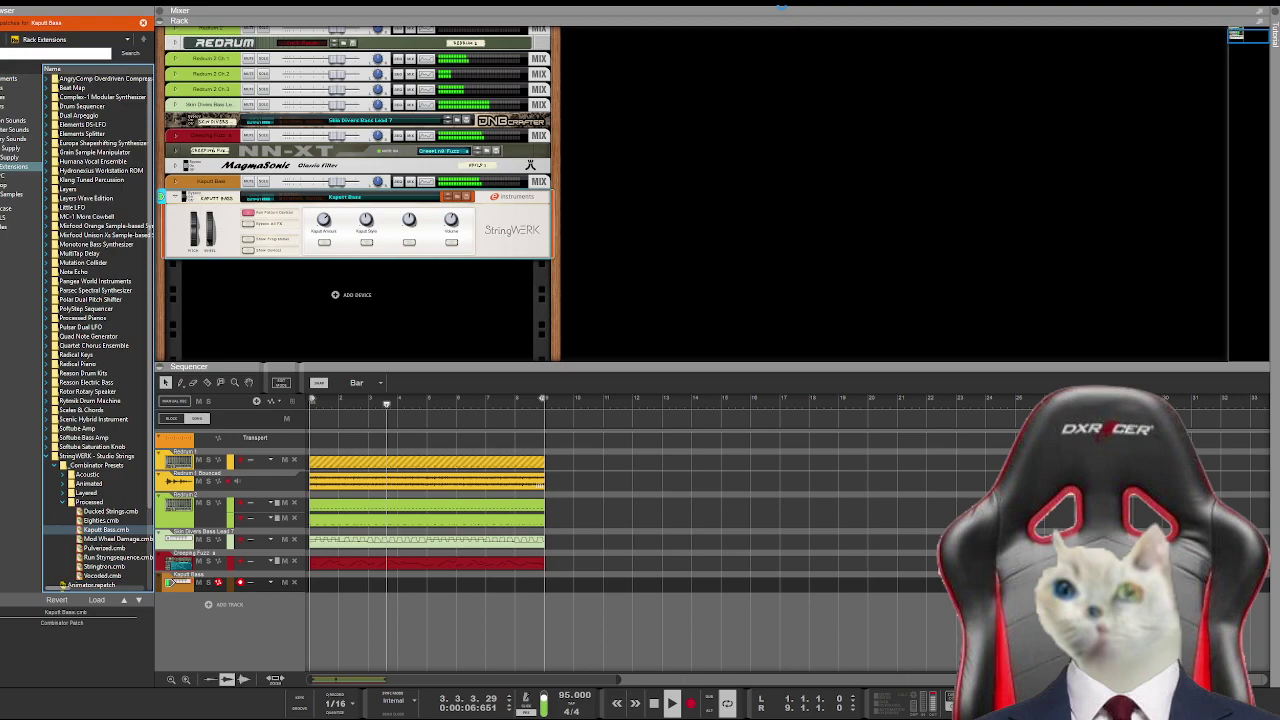
{"action": "key", "text": "Down"}
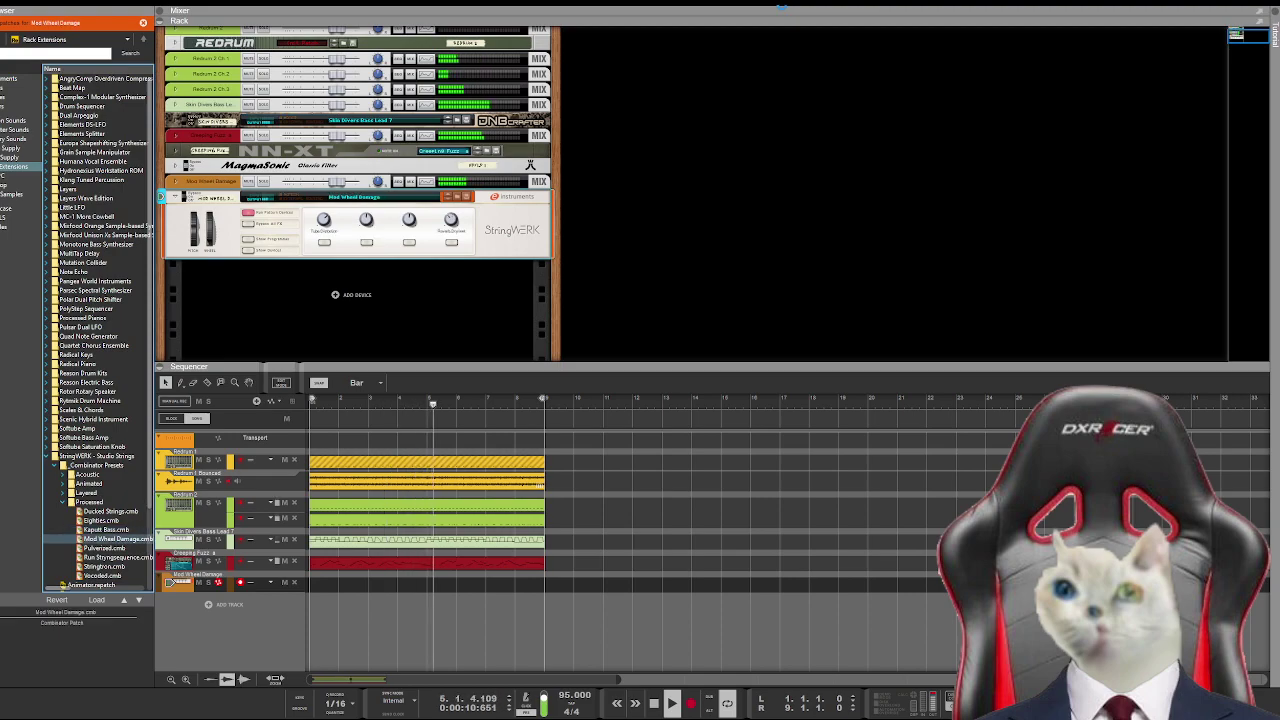
Step: Stop playback and audition the Processed patches Kaputt Bass, Pulverized and Run Stryngsequence on their own
{"action": "key", "text": "space"}
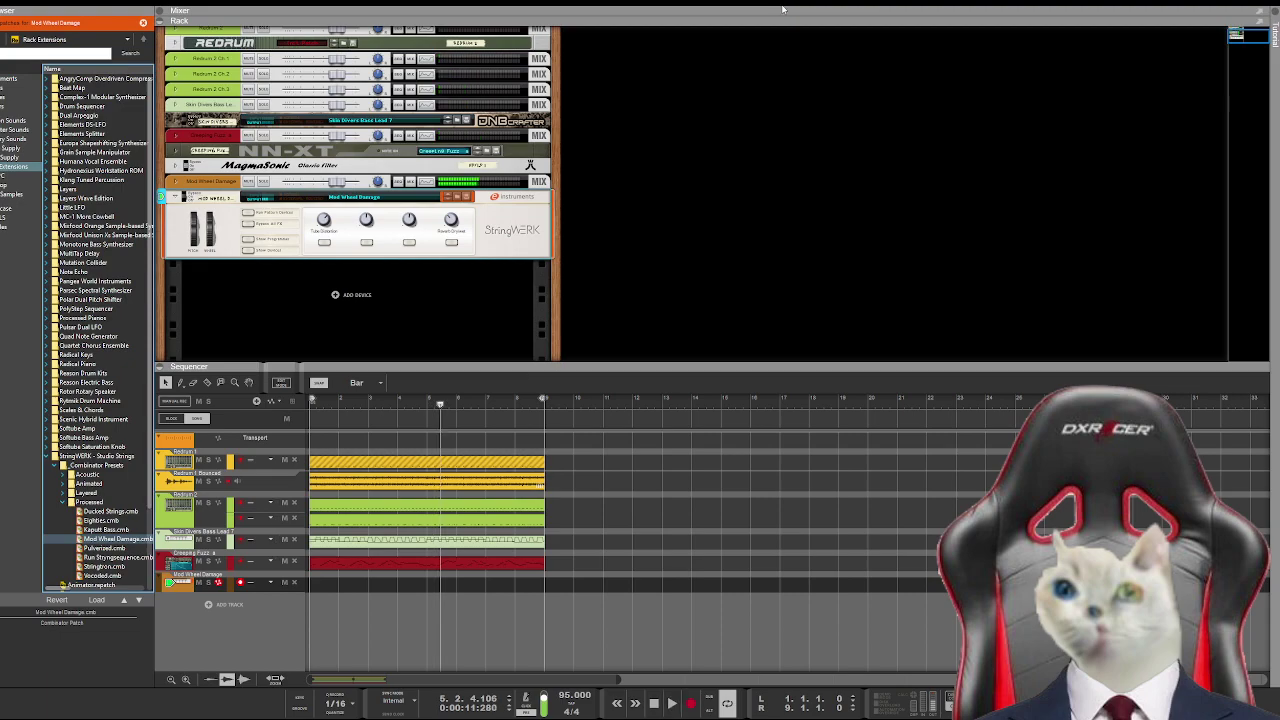
{"action": "key", "text": "Up"}
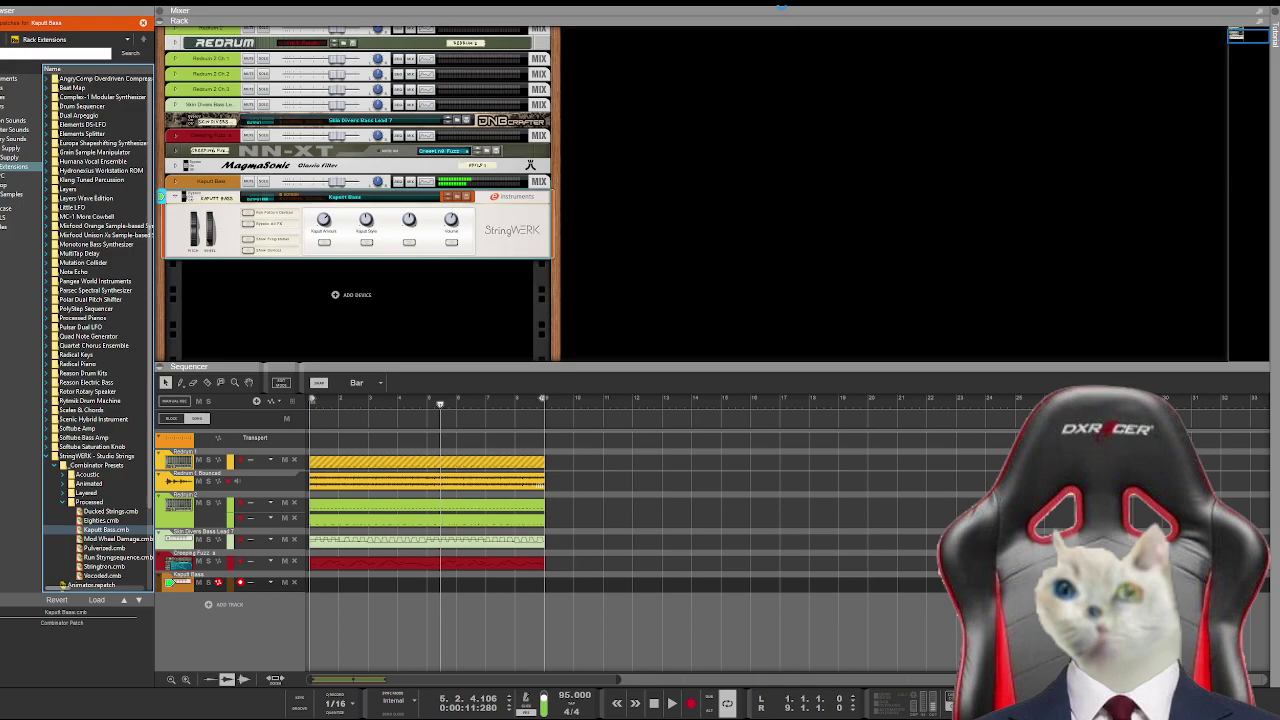
{"action": "key", "text": "Down"}
{"action": "key", "text": "Down"}
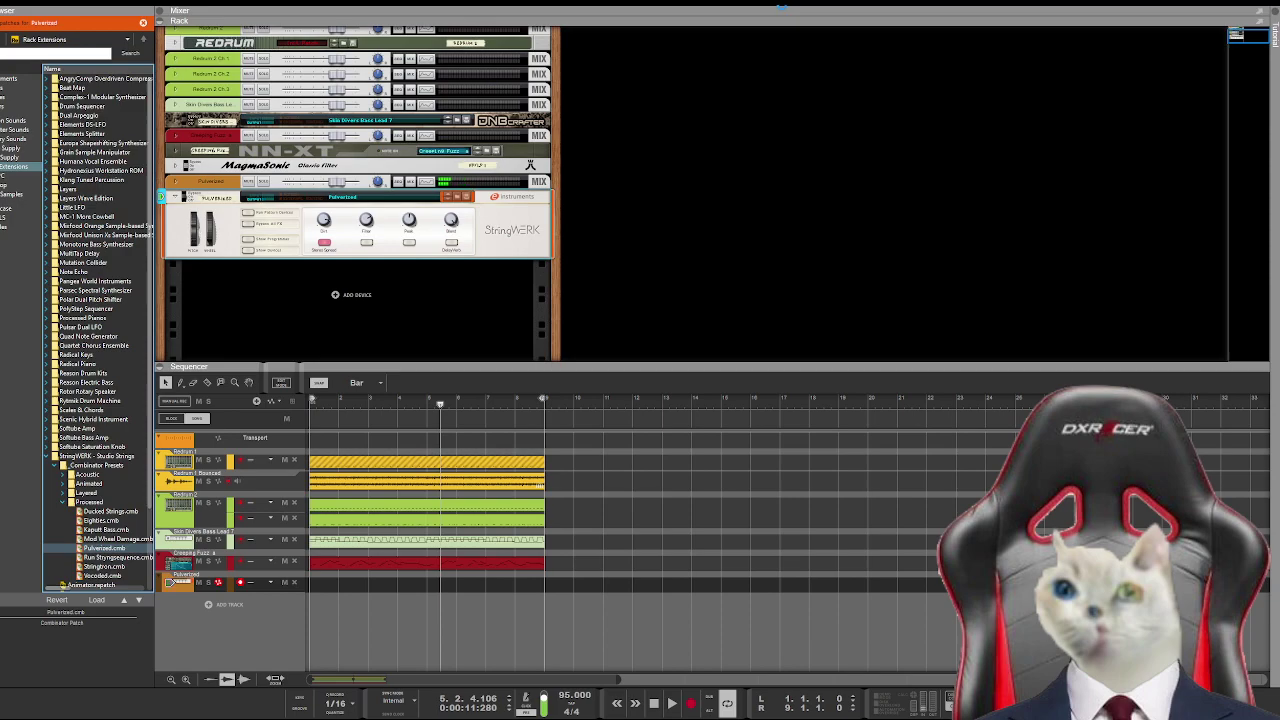
{"action": "left_click", "coordinate": [118, 557]}
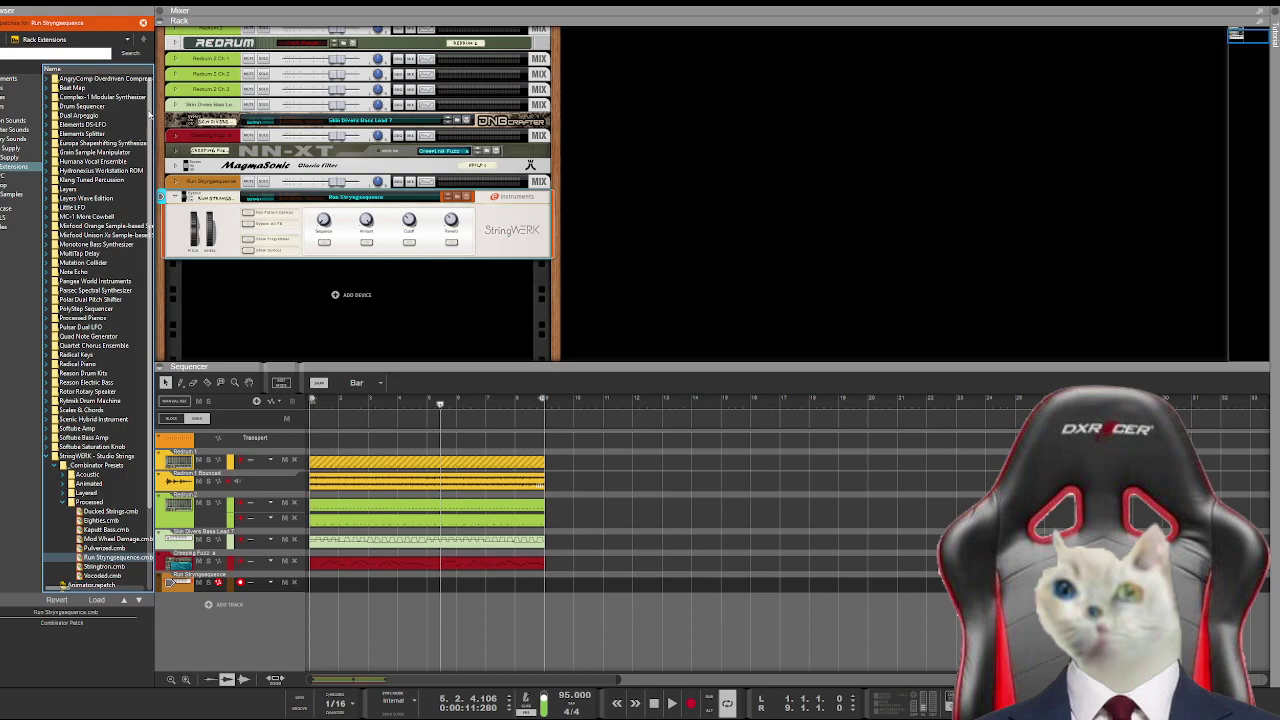
Step: Delete the Run Stryngsequence StringWERK combinator together with its mix channel and sequencer track
{"action": "left_click", "coordinate": [227, 186]}
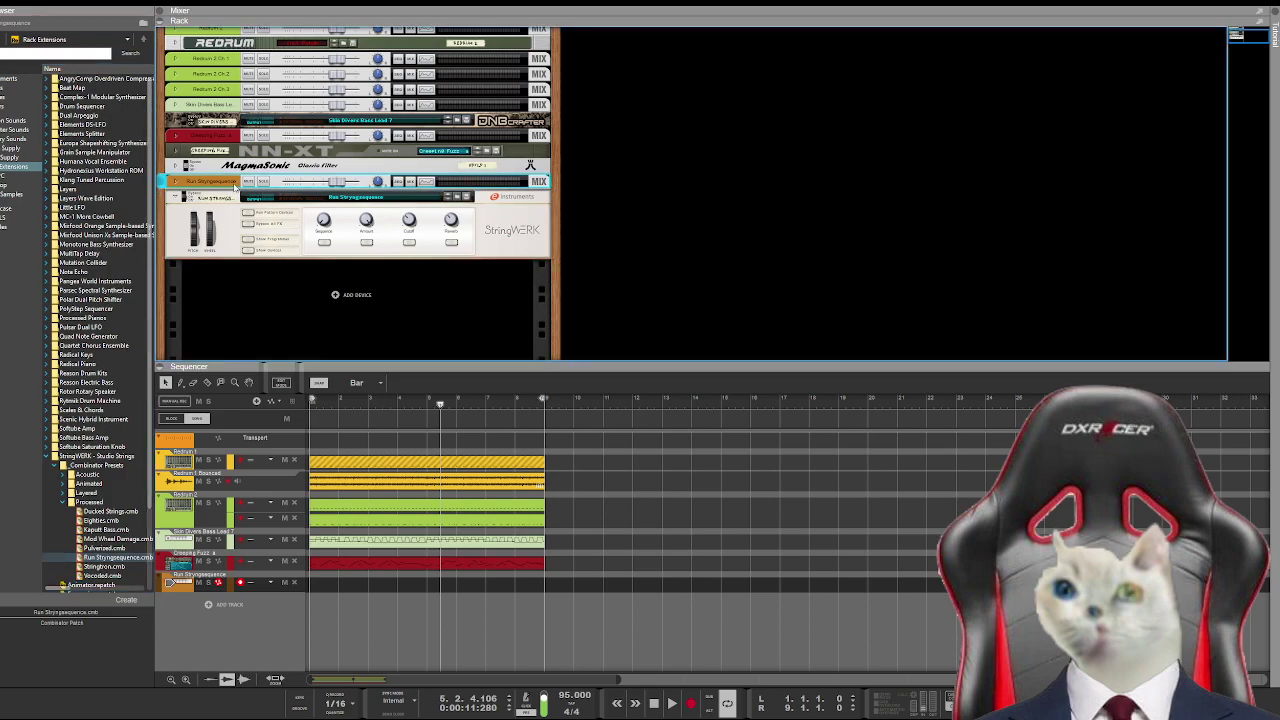
{"action": "key", "text": "Delete"}
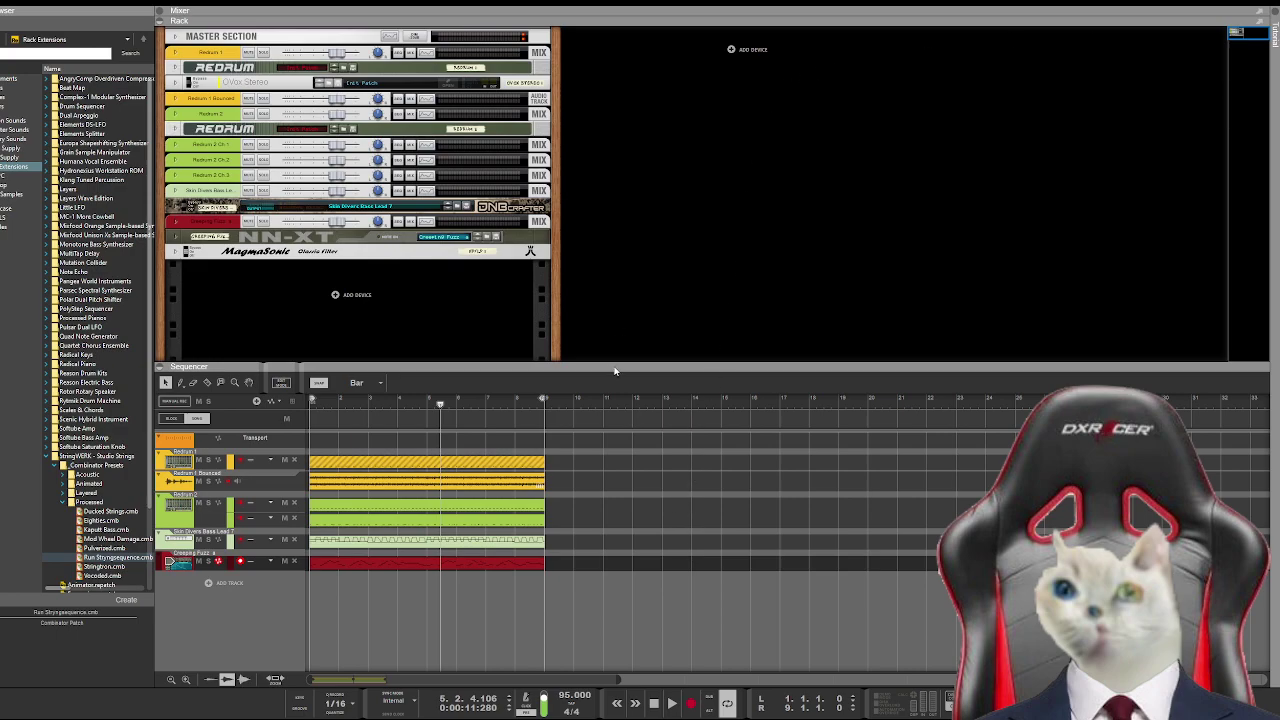
{"action": "left_click", "coordinate": [712, 344]}
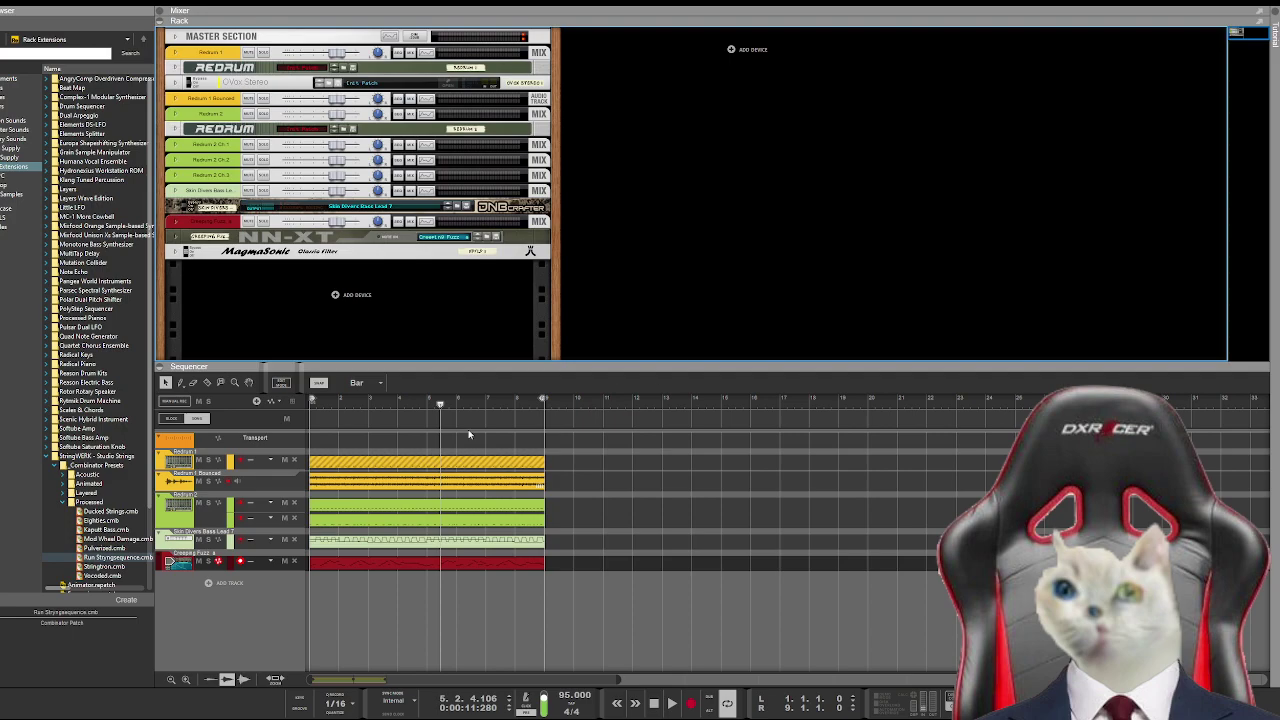
Step: Play the loop, solo the Creeping Fuzz track briefly to compare, and leave that track muted
{"action": "left_click", "coordinate": [469, 434]}
{"action": "key", "text": "space"}
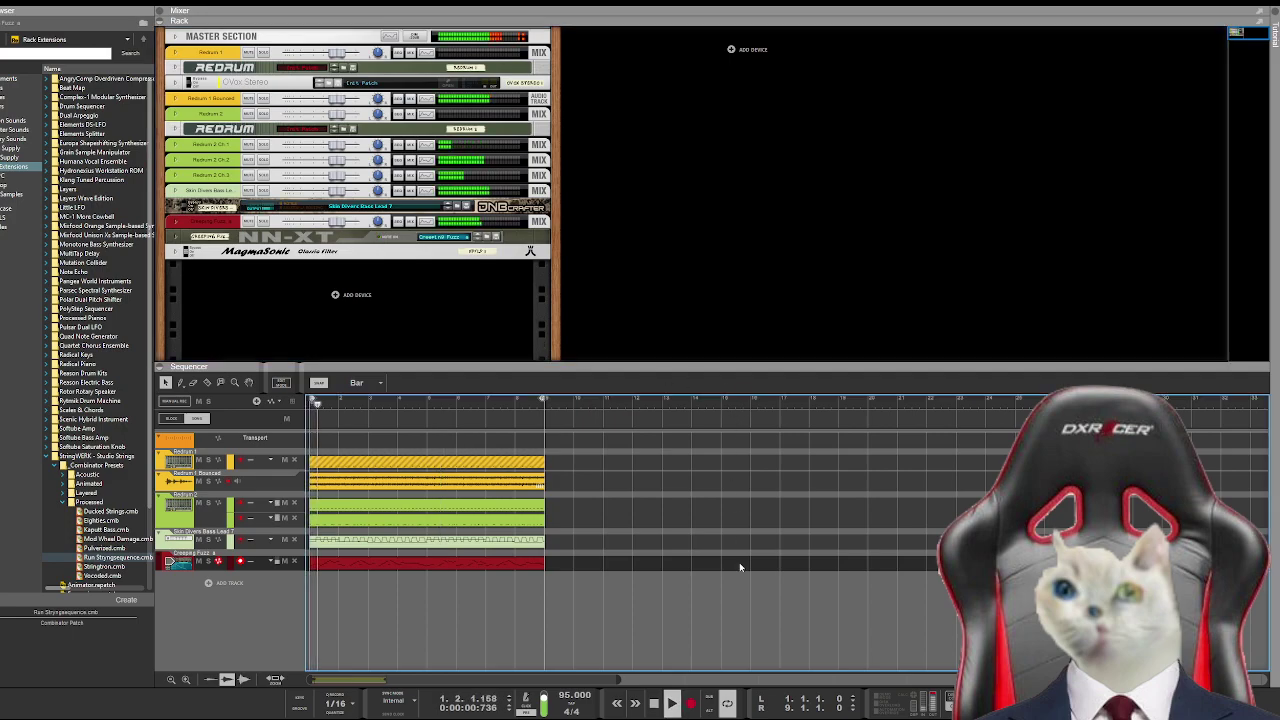
{"action": "left_click", "coordinate": [198, 562]}
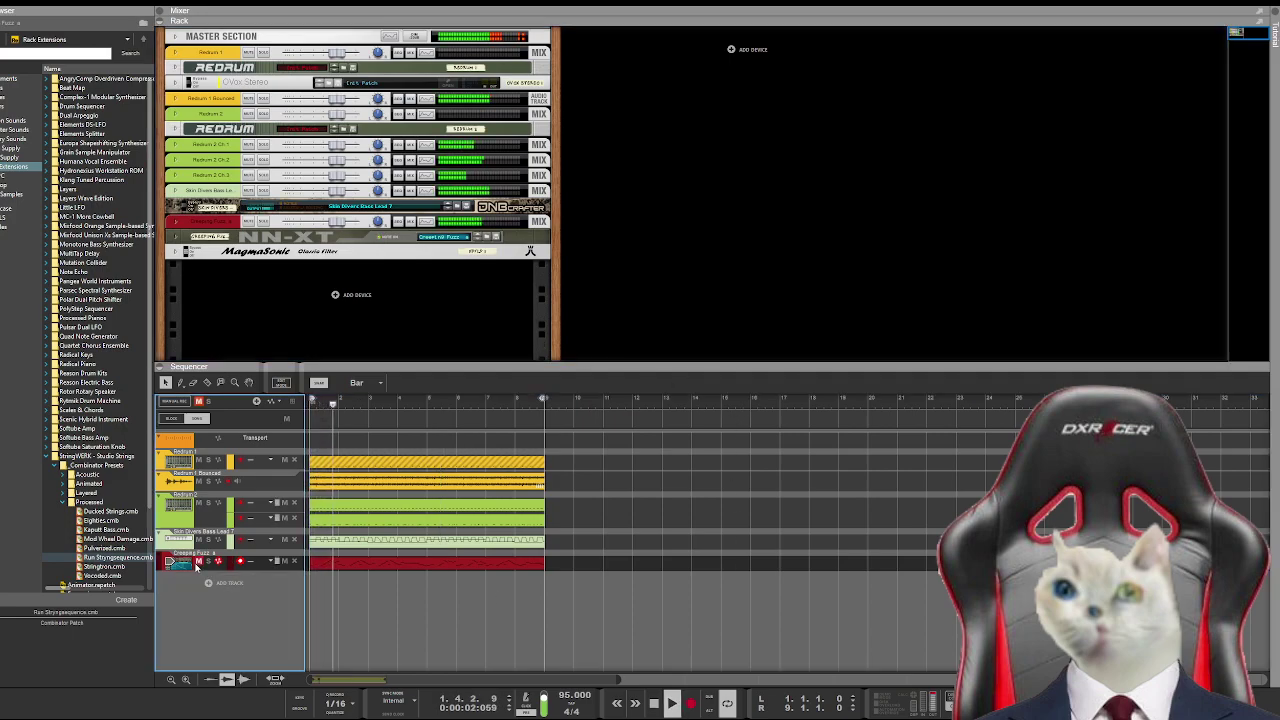
{"action": "left_click", "coordinate": [207, 562]}
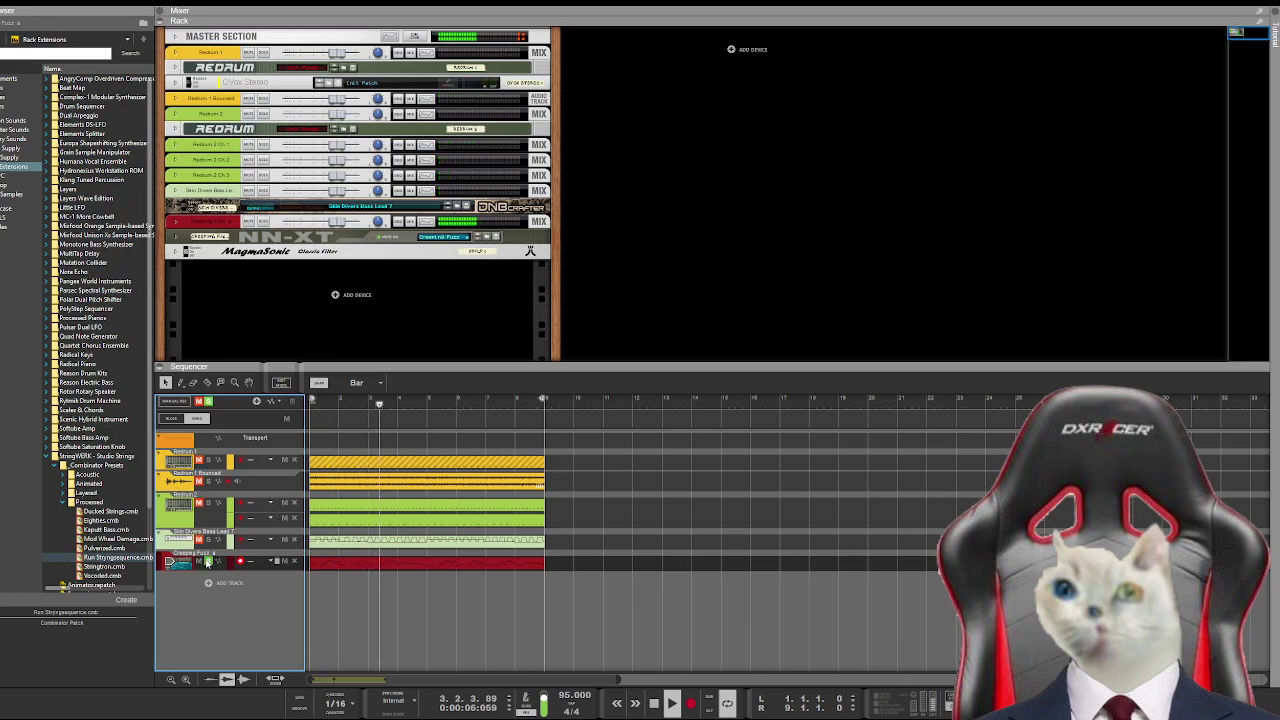
{"action": "left_click", "coordinate": [208, 482]}
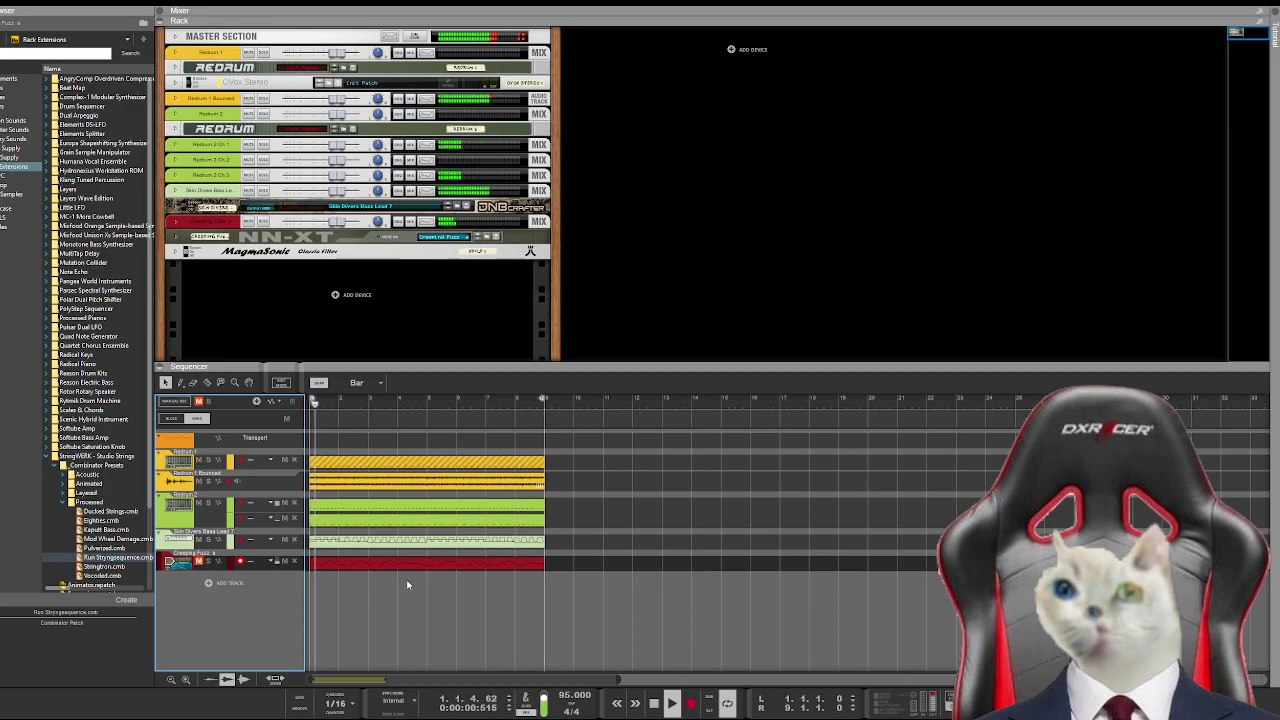
{"action": "left_click_drag", "start_coordinate": [654, 557], "coordinate": [647, 573]}
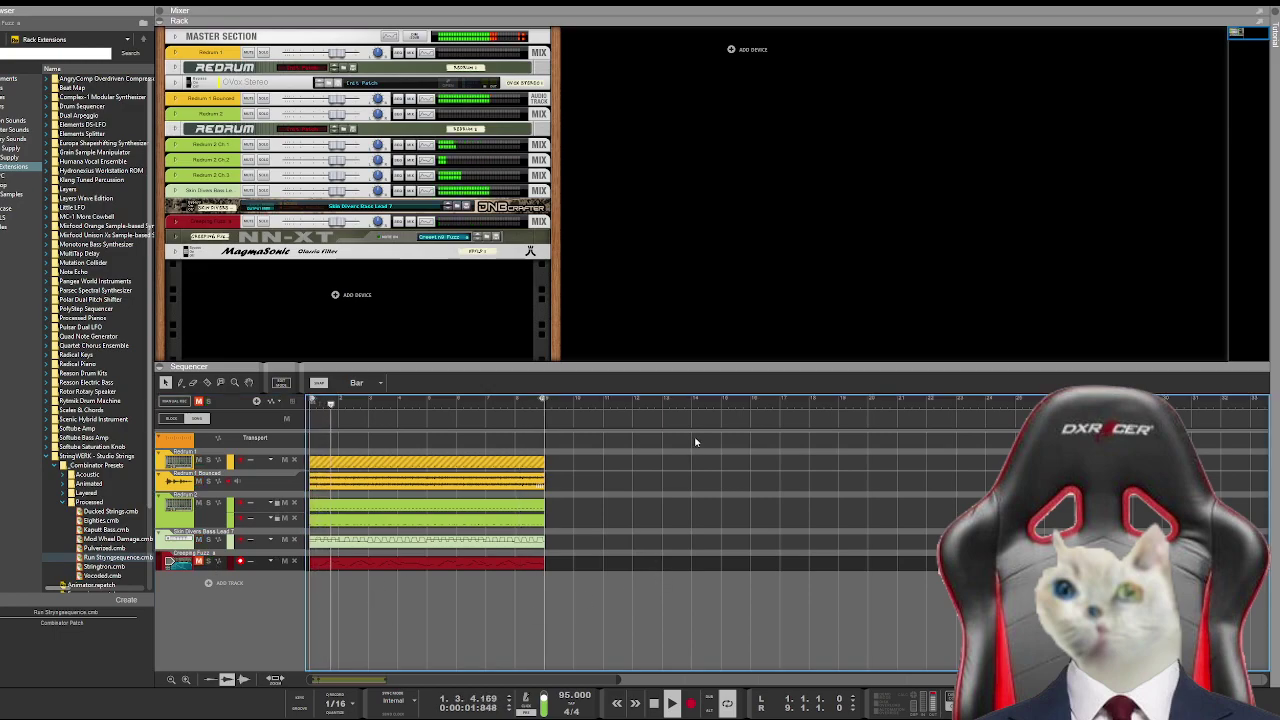